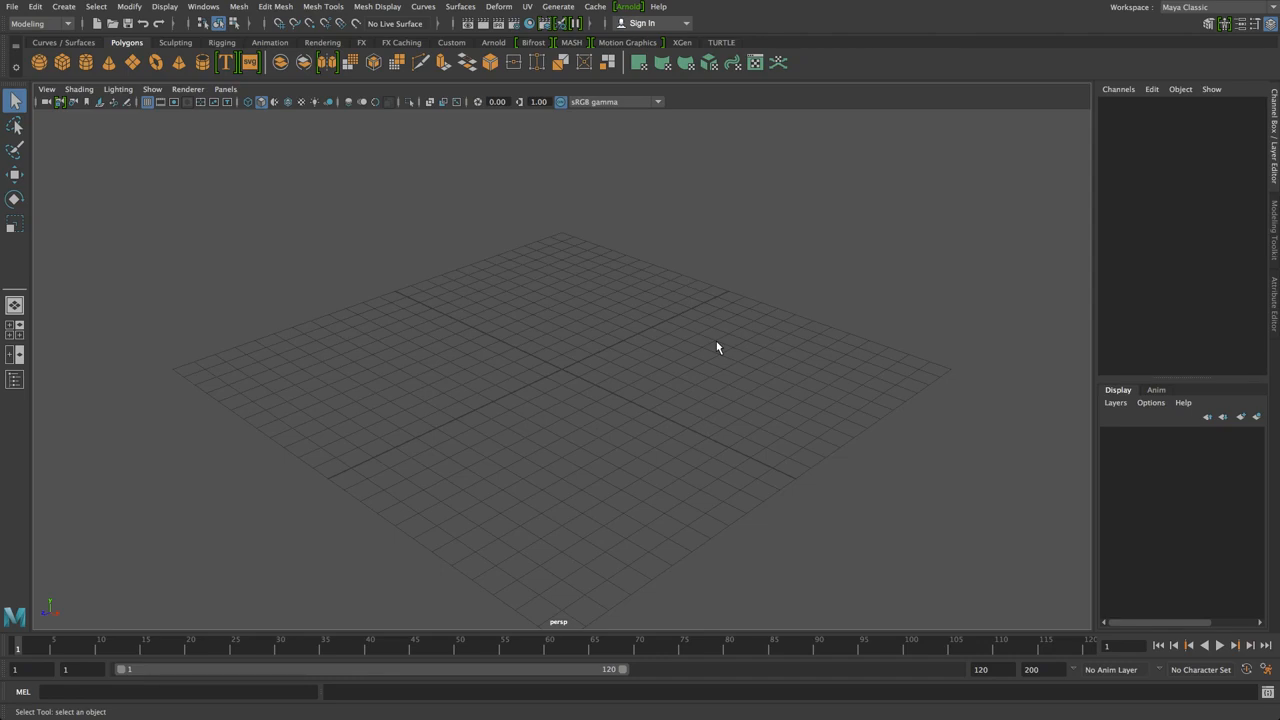
# Create a polygon sphere and slide it left along X
pyautogui.keyDown('alt'); pyautogui.moveTo(457, 387); pyautogui.dragTo(543, 369); pyautogui.keyUp('alt')
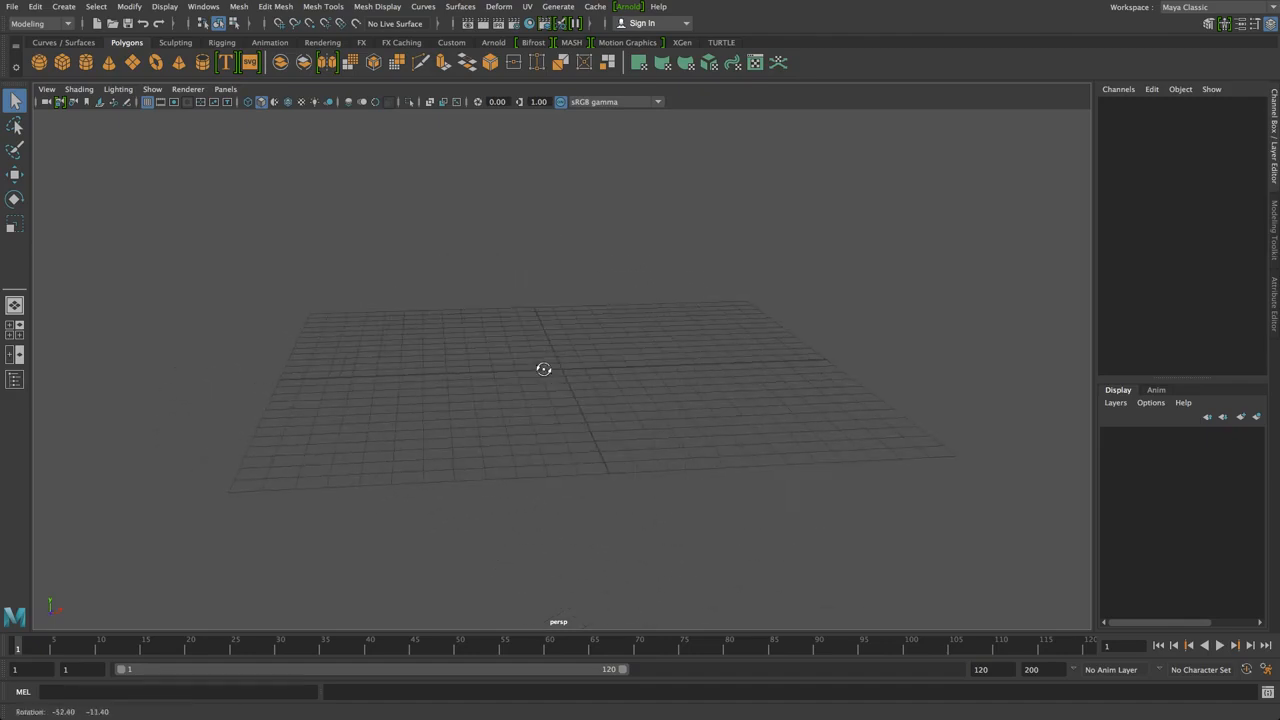
pyautogui.click(43, 60)
pyautogui.press('w')
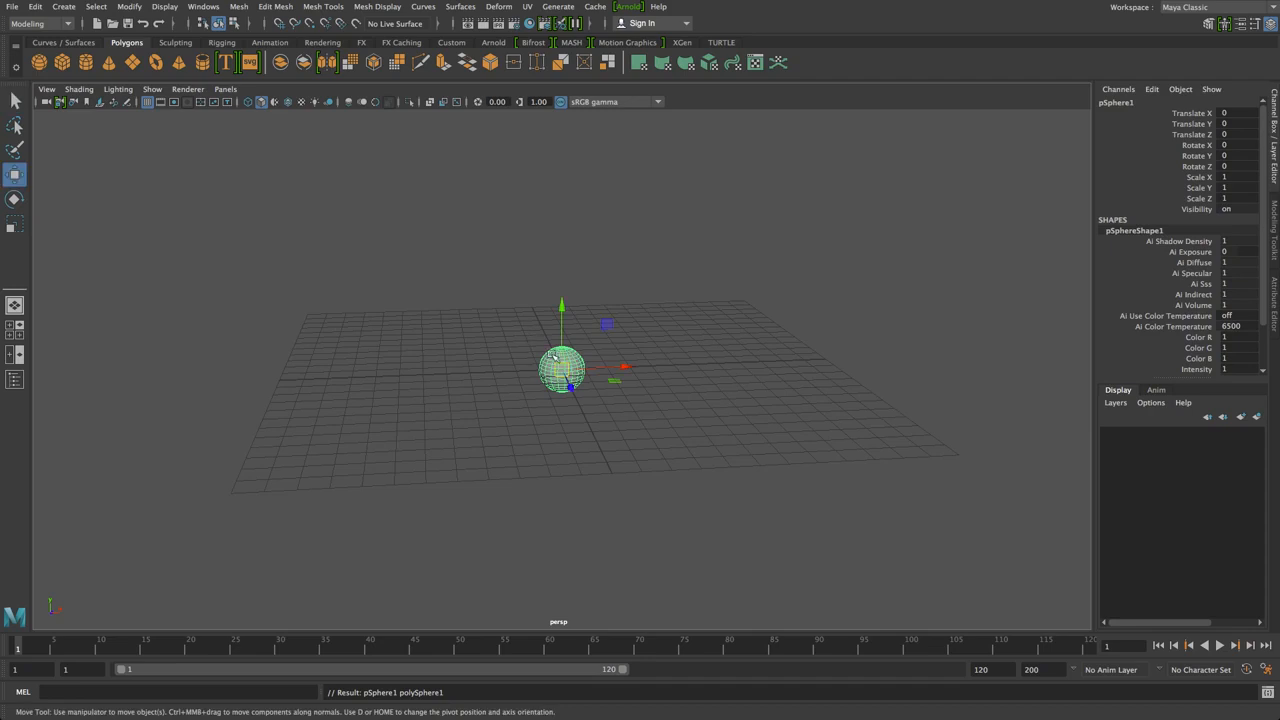
pyautogui.moveTo(584, 368); pyautogui.dragTo(336, 362)
pyautogui.press('space')
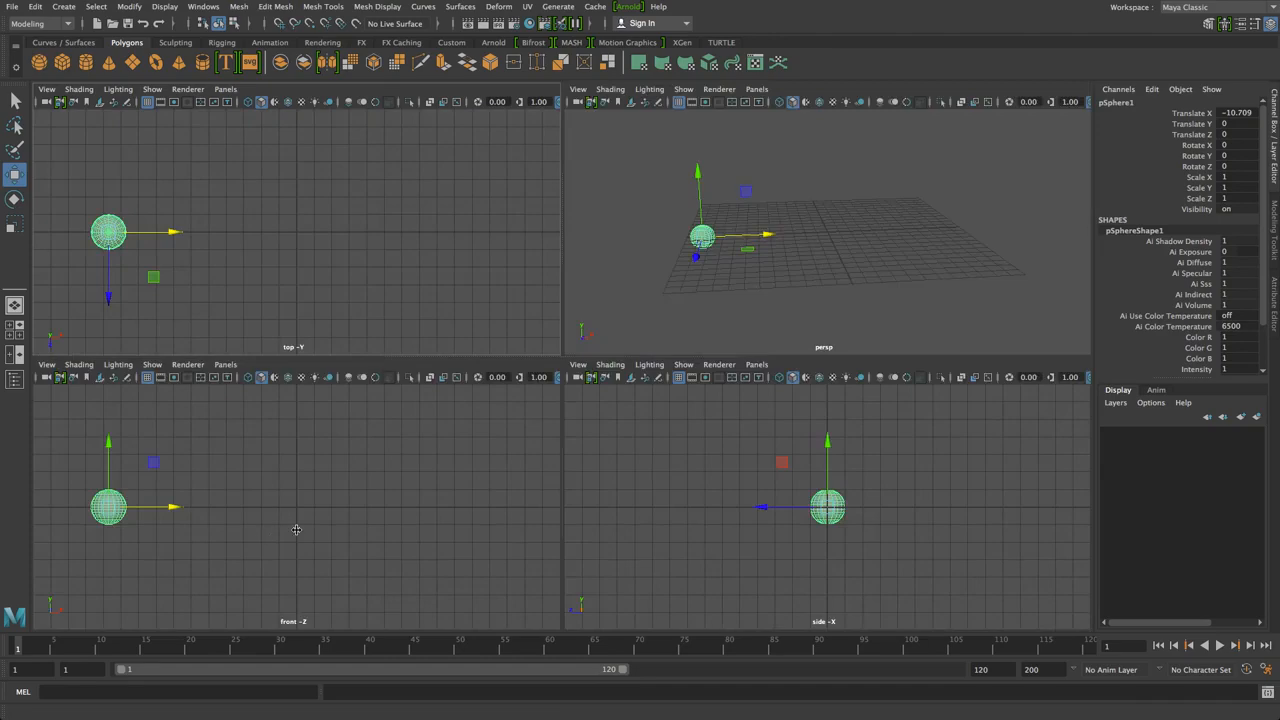
# Nudge the sphere further left along X, undoing an accidental Z move
pyautogui.click(296, 529)
pyautogui.press('space')
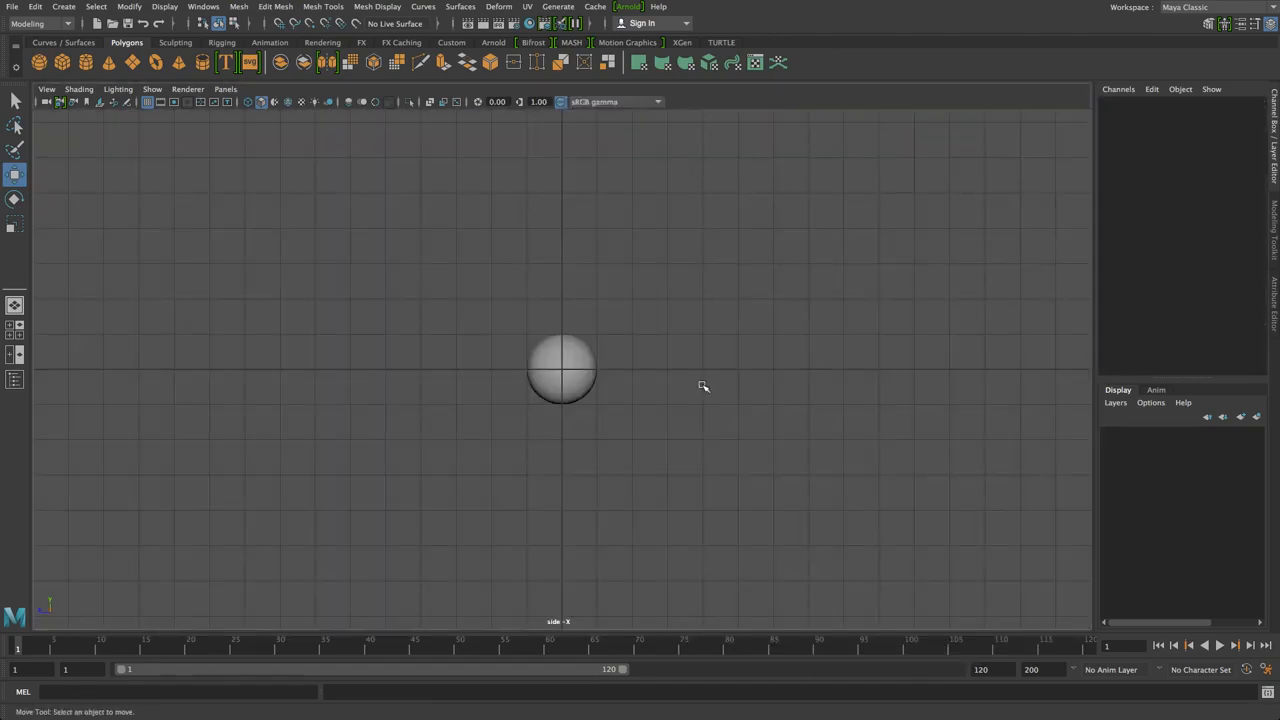
pyautogui.click(553, 396)
pyautogui.press('space')
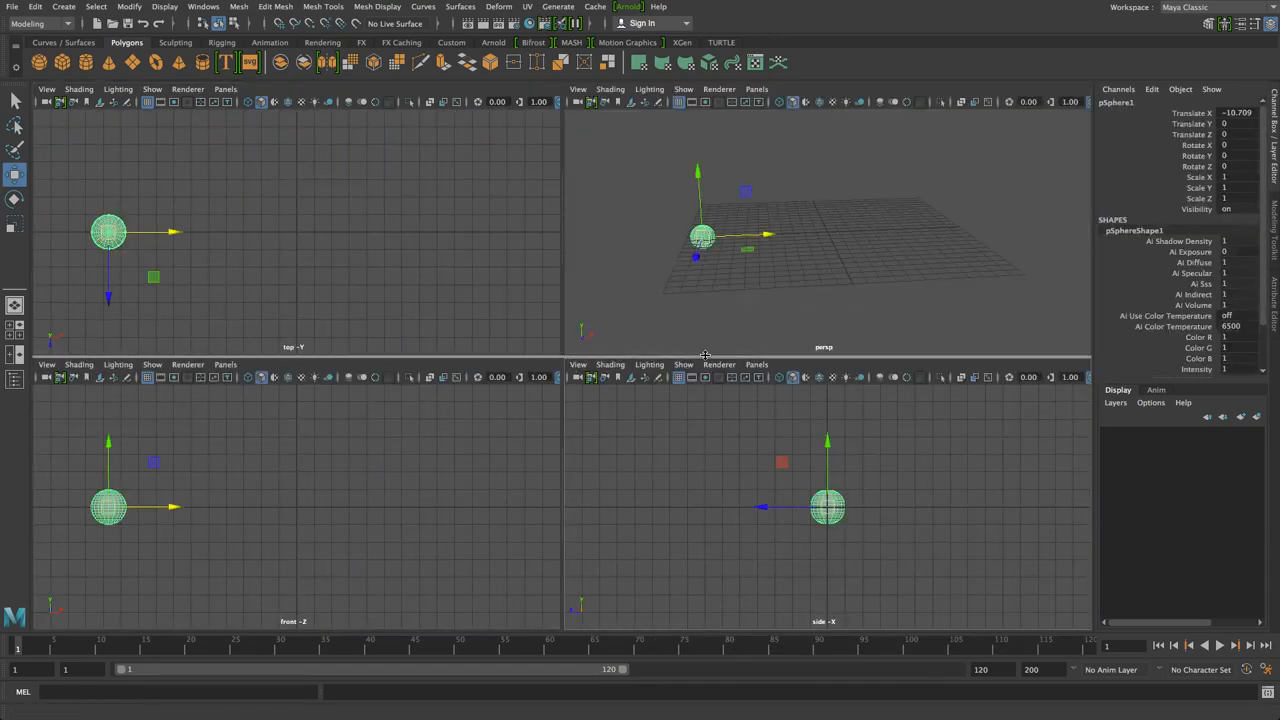
pyautogui.moveTo(762, 507)
pyautogui.mouseDown()
pyautogui.moveTo(728, 511)
pyautogui.moveTo(743, 507)
pyautogui.mouseUp()
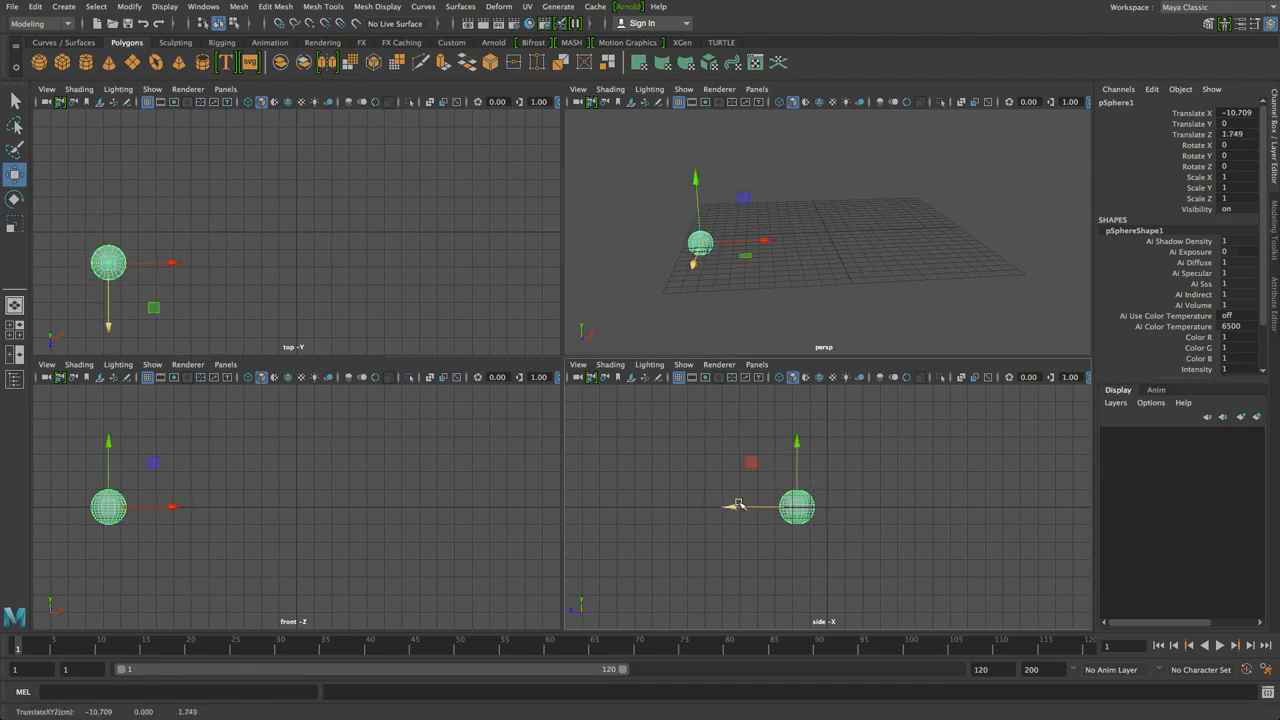
pyautogui.hotkey('ctrl', 'z')
pyautogui.moveTo(155, 508); pyautogui.dragTo(115, 508)
pyautogui.keyDown('alt'); pyautogui.moveTo(183, 480); pyautogui.dragTo(357, 456, button='middle'); pyautogui.keyUp('alt')
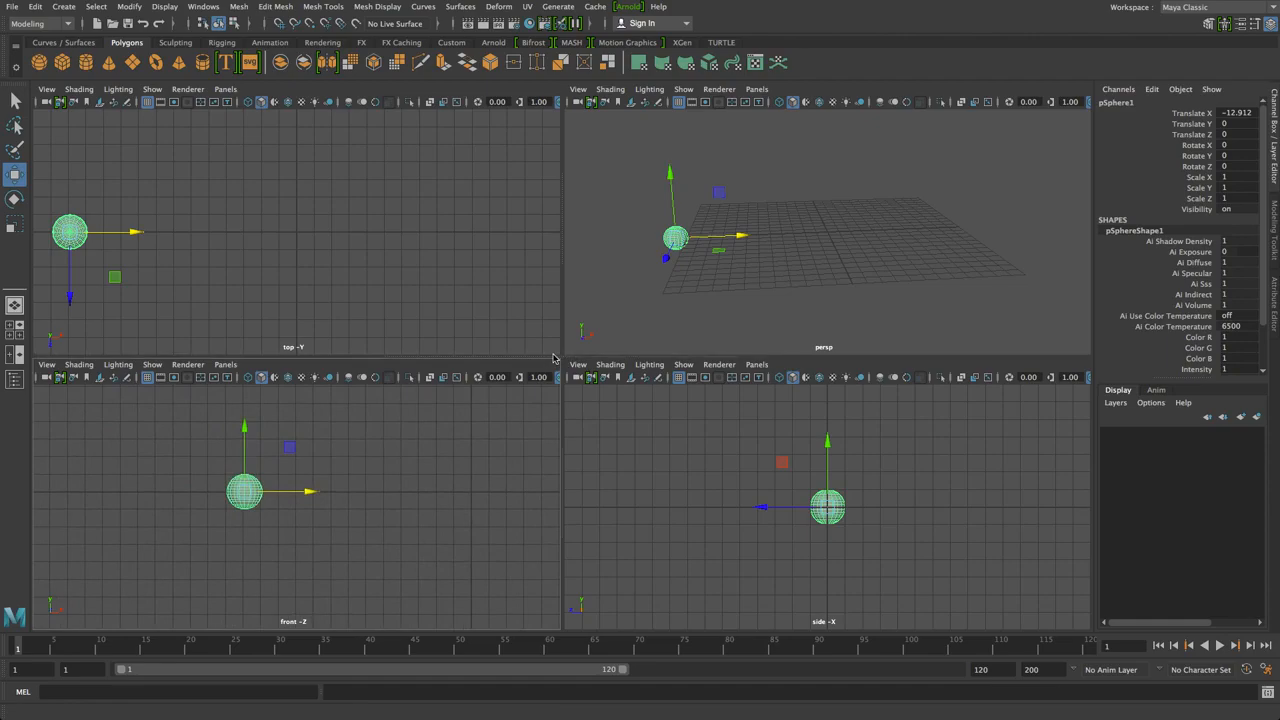
# In the front view, raise the sphere to about X -21.555, Y 10.719
pyautogui.moveTo(353, 465); pyautogui.dragTo(150, 562)
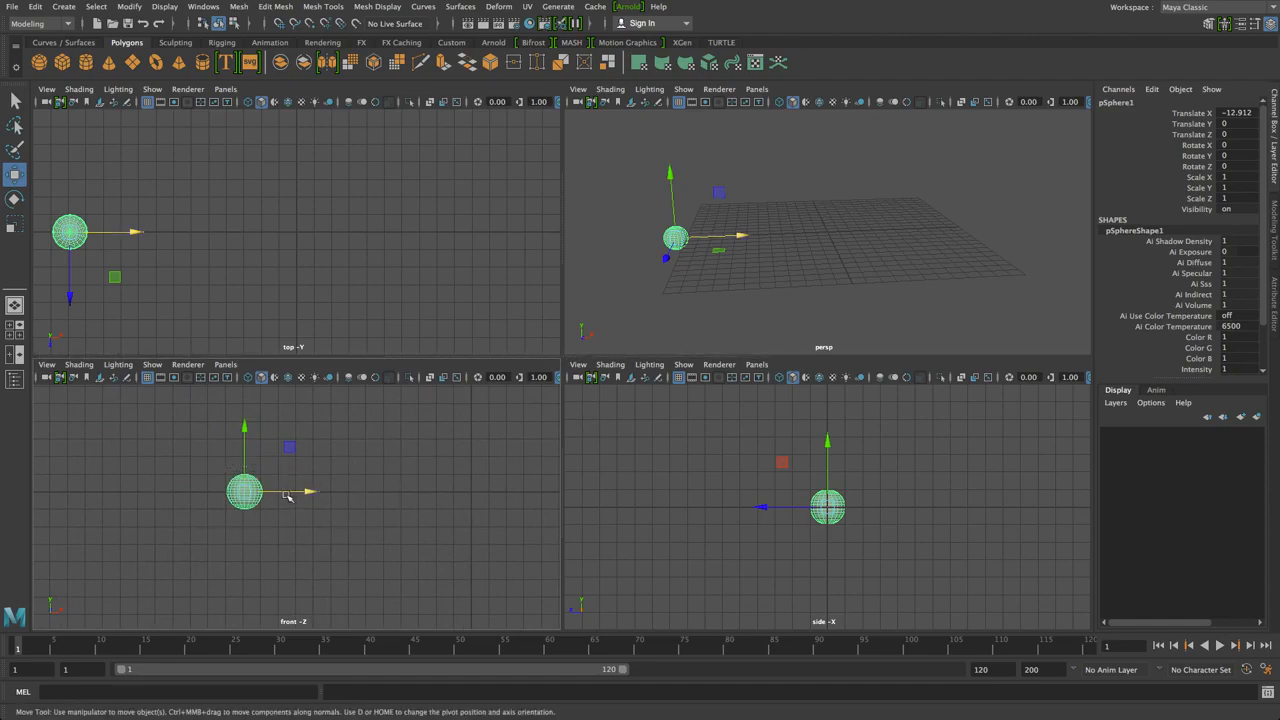
pyautogui.press('space')
pyautogui.keyDown('alt'); pyautogui.moveTo(466, 337); pyautogui.dragTo(535, 403, button='middle'); pyautogui.keyUp('alt')
pyautogui.moveTo(517, 413); pyautogui.dragTo(326, 205)
# Add a polygon cube under the sphere, scale it tall with Scale X 5.6, and rest it on the grid
pyautogui.click(62, 62)
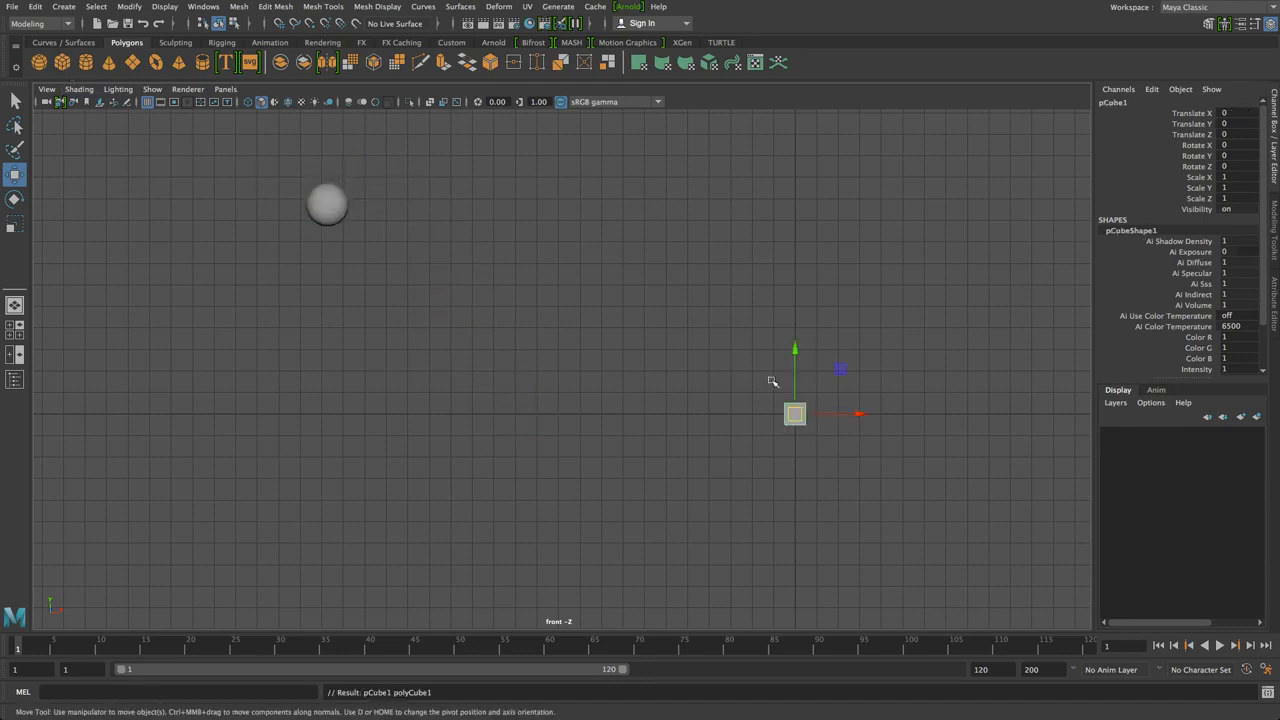
pyautogui.moveTo(800, 400); pyautogui.dragTo(316, 387)
pyautogui.press('e')
pyautogui.press('r')
pyautogui.moveTo(316, 340); pyautogui.dragTo(270, 3)
pyautogui.moveTo(377, 401); pyautogui.dragTo(680, 403)
pyautogui.moveTo(318, 340); pyautogui.dragTo(317, 332)
pyautogui.press('w')
pyautogui.moveTo(317, 376); pyautogui.dragTo(309, 300)
# Deepen the cube along Z to 6.827, giving a 5.6 × 7.878 × 6.827 box
pyautogui.press('space')
pyautogui.press('space')
pyautogui.keyDown('alt'); pyautogui.moveTo(720, 237); pyautogui.dragTo(564, 268); pyautogui.keyUp('alt')
pyautogui.keyDown('alt'); pyautogui.moveTo(590, 390); pyautogui.dragTo(618, 712, button='middle'); pyautogui.keyUp('alt')
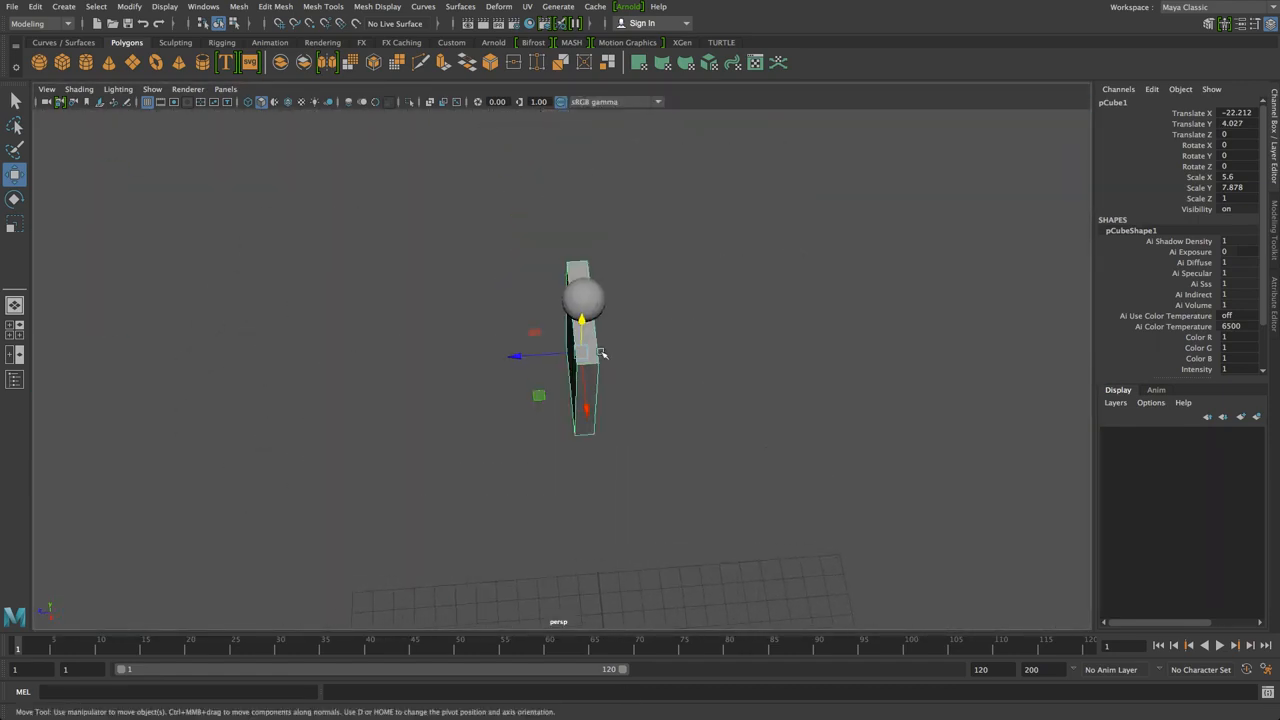
pyautogui.press('r')
pyautogui.moveTo(522, 356); pyautogui.dragTo(239, 376)
pyautogui.press('space')
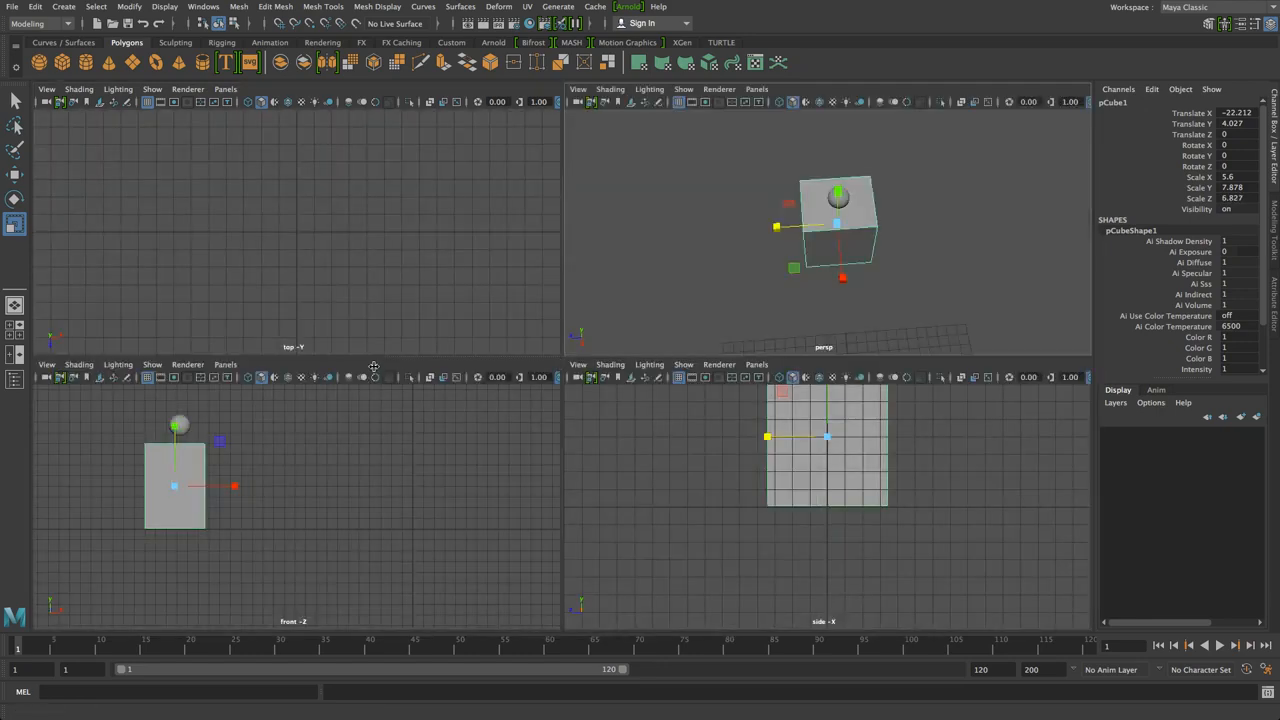
pyautogui.press('space')
# Frame the sphere in the front view and drag it down toward the box top
pyautogui.click(362, 228)
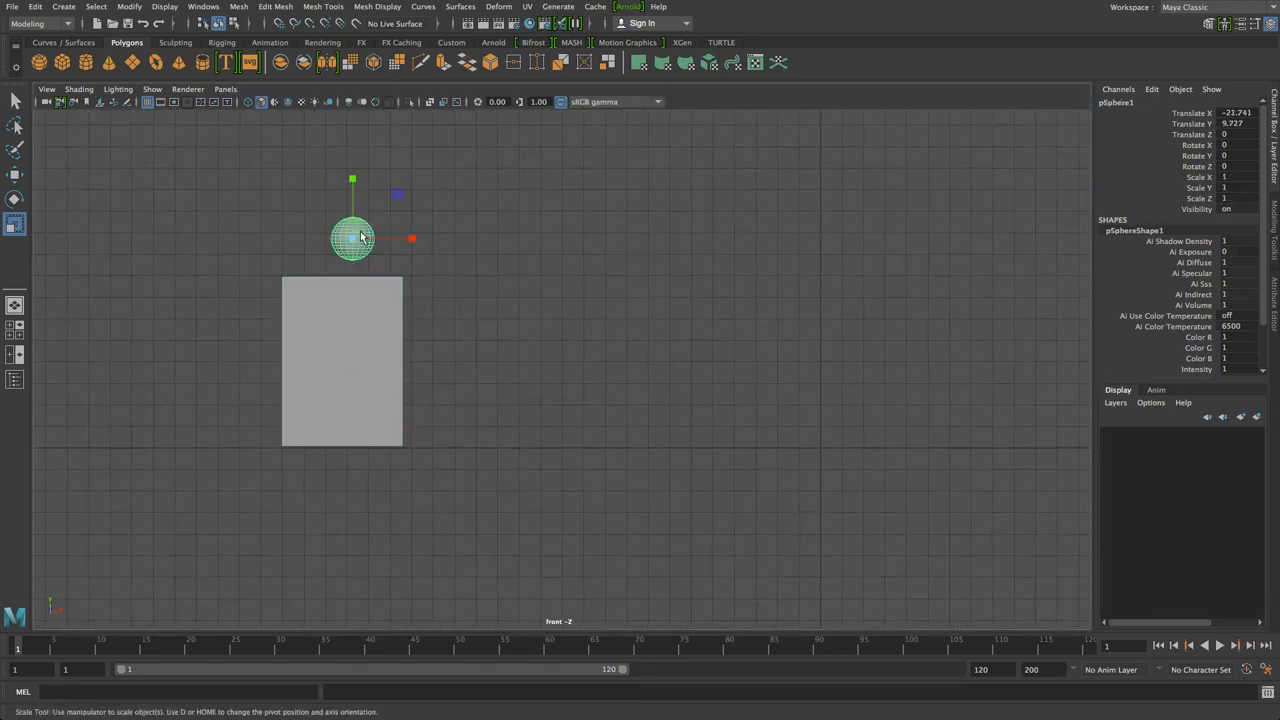
pyautogui.press('f')
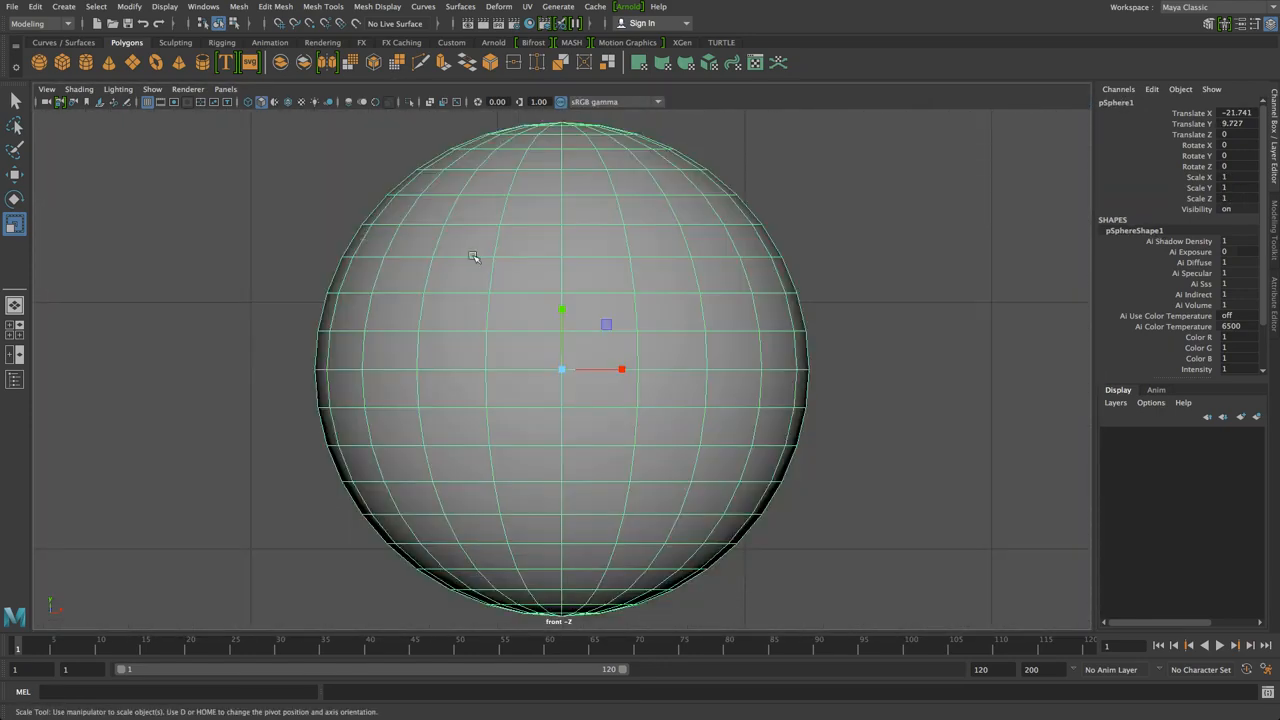
pyautogui.scroll(-6, 474, 251)
pyautogui.scroll(5, 475, 258)
pyautogui.press('w')
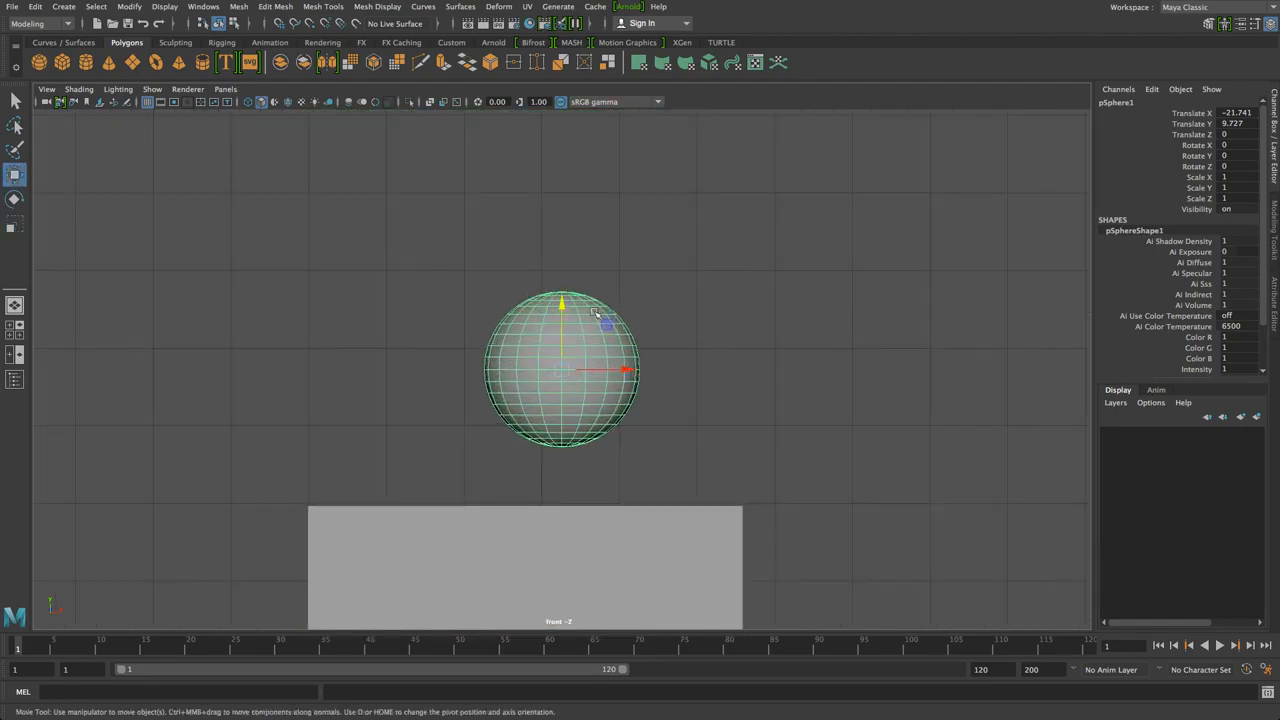
pyautogui.moveTo(561, 312); pyautogui.dragTo(564, 395)
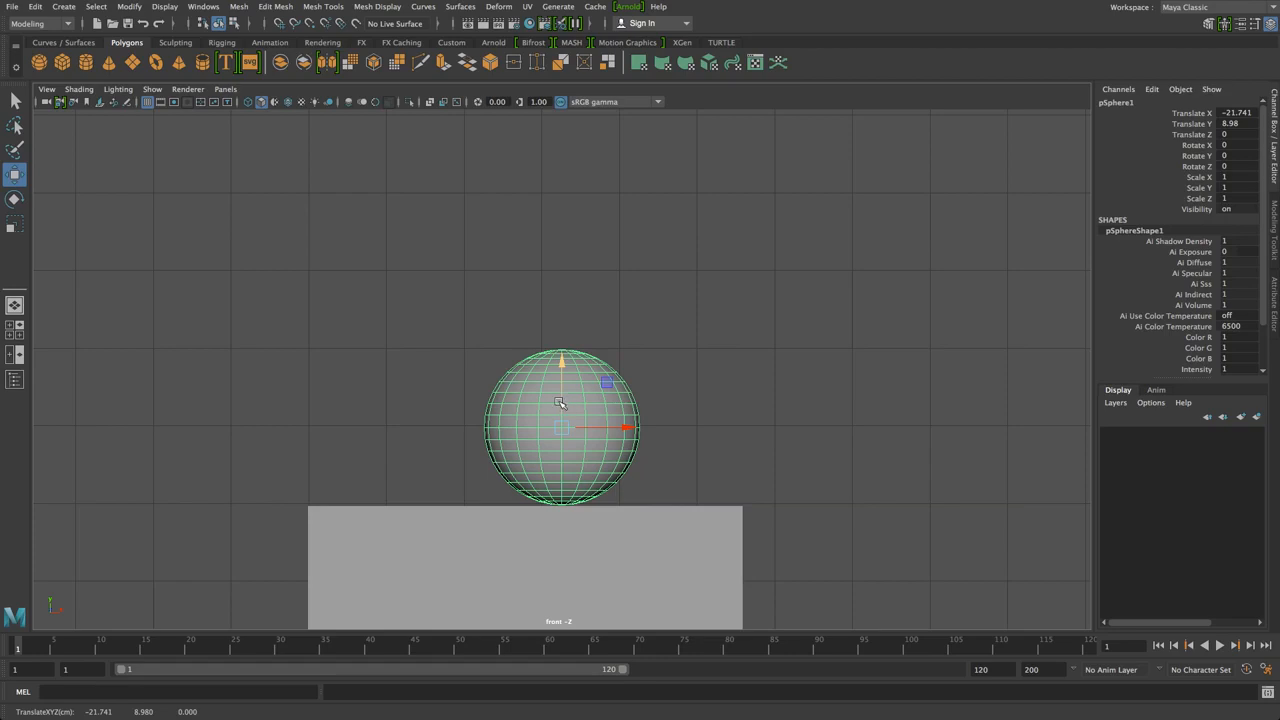
# Fine-tune the sphere in wireframe to sit on the box at Y 8.98, then return to shaded
pyautogui.press('4')
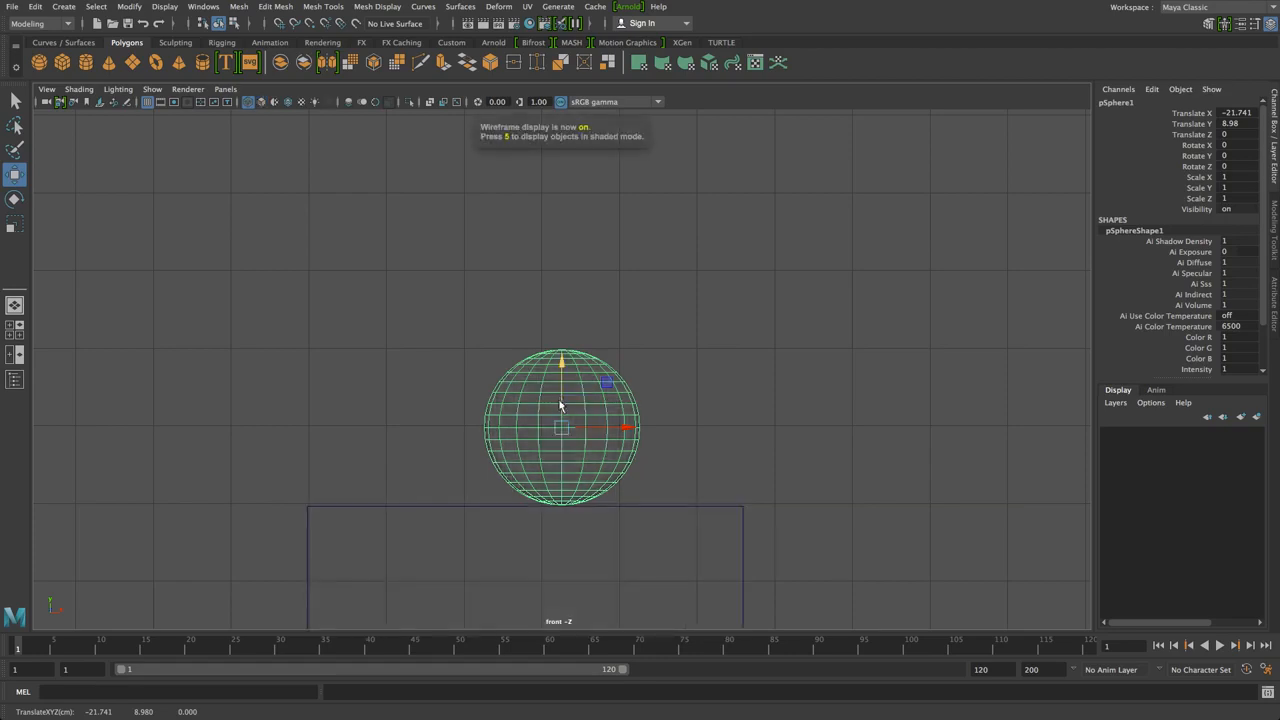
pyautogui.moveTo(558, 402); pyautogui.dragTo(561, 418)
pyautogui.keyDown('alt'); pyautogui.moveTo(595, 497); pyautogui.dragTo(568, 389, button='middle'); pyautogui.keyUp('alt')
pyautogui.scroll(-3, 568, 389)
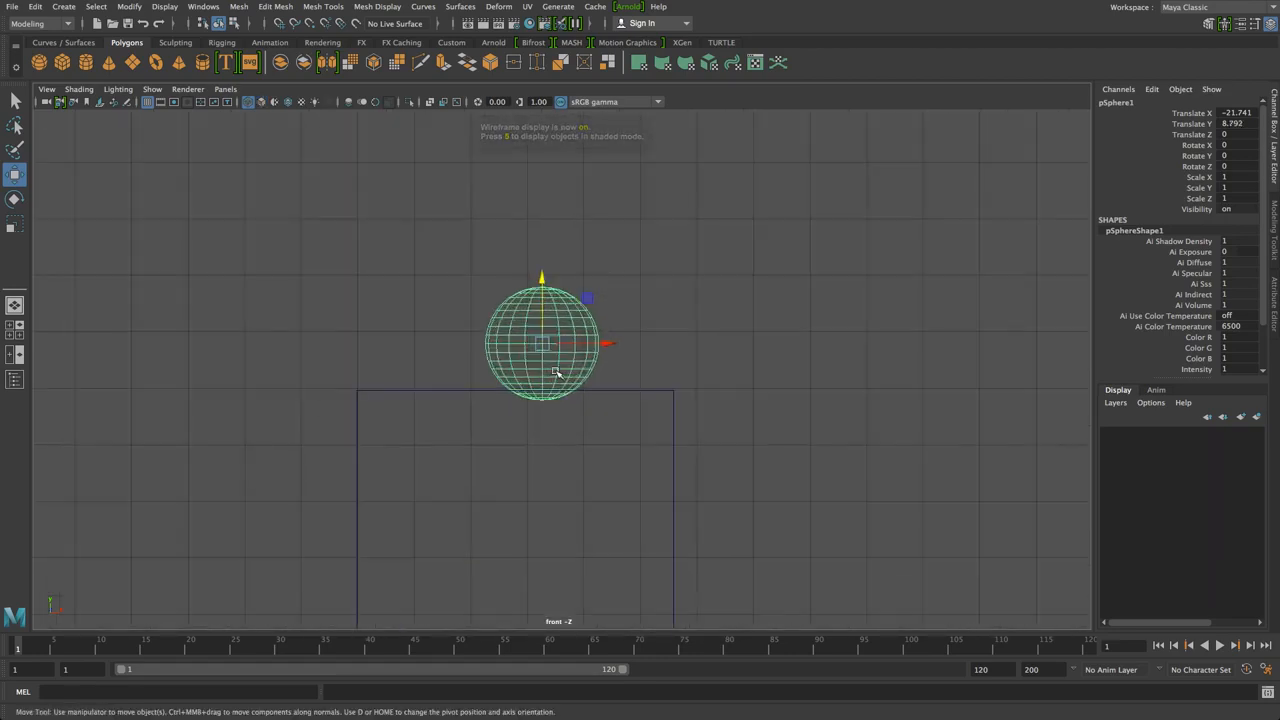
pyautogui.click(620, 320)
pyautogui.click(548, 330)
pyautogui.moveTo(541, 321); pyautogui.dragTo(540, 310)
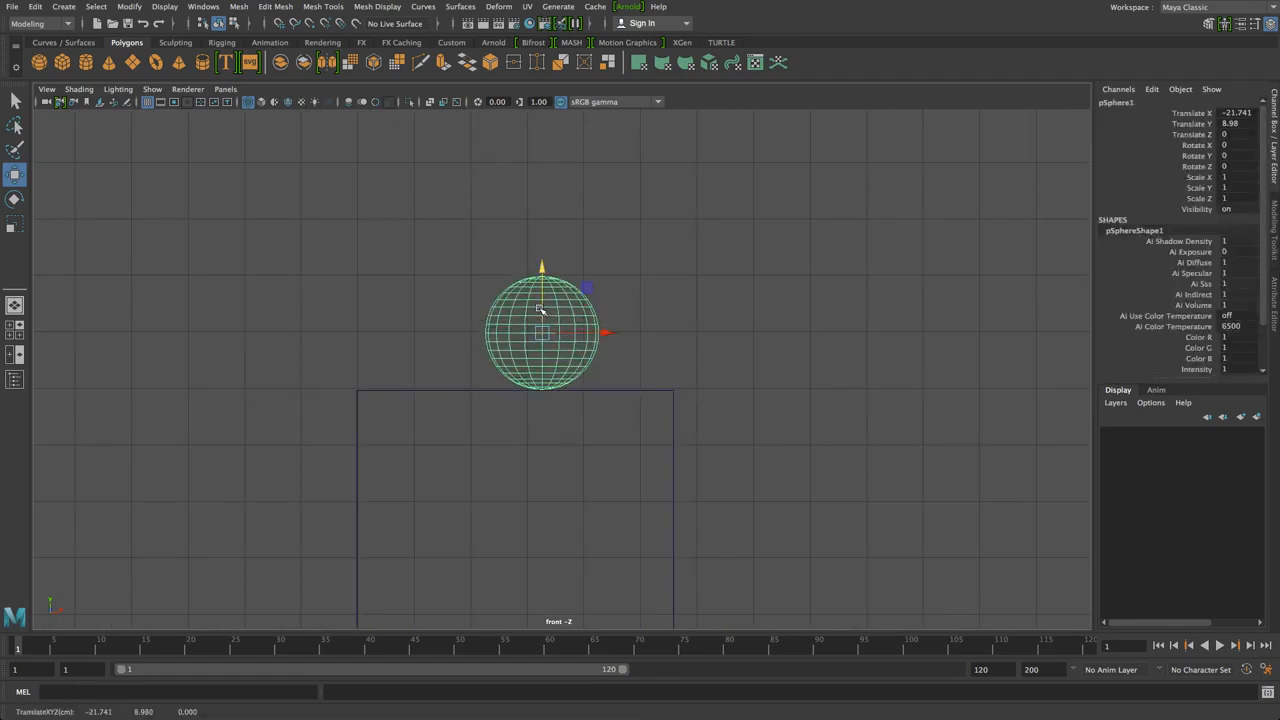
pyautogui.press('5')
# Orbit the perspective view to inspect the sphere resting on the box
pyautogui.click(594, 294)
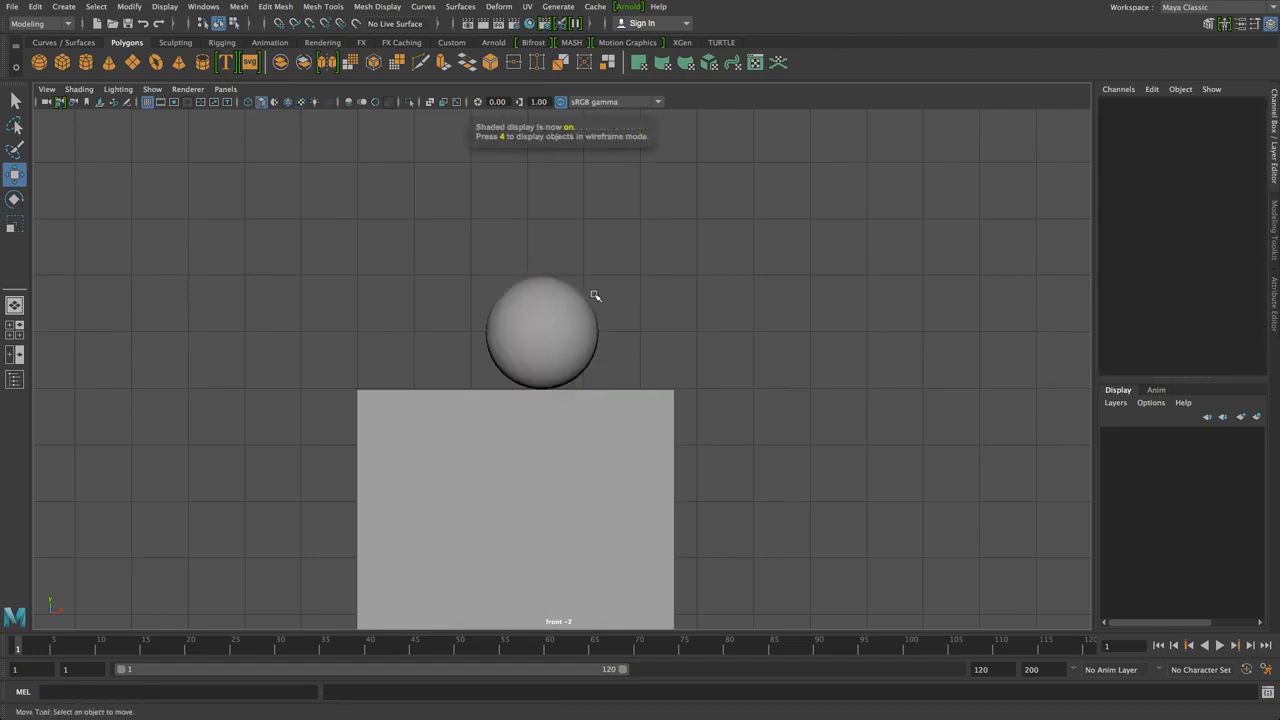
pyautogui.click(533, 354)
pyautogui.press('space')
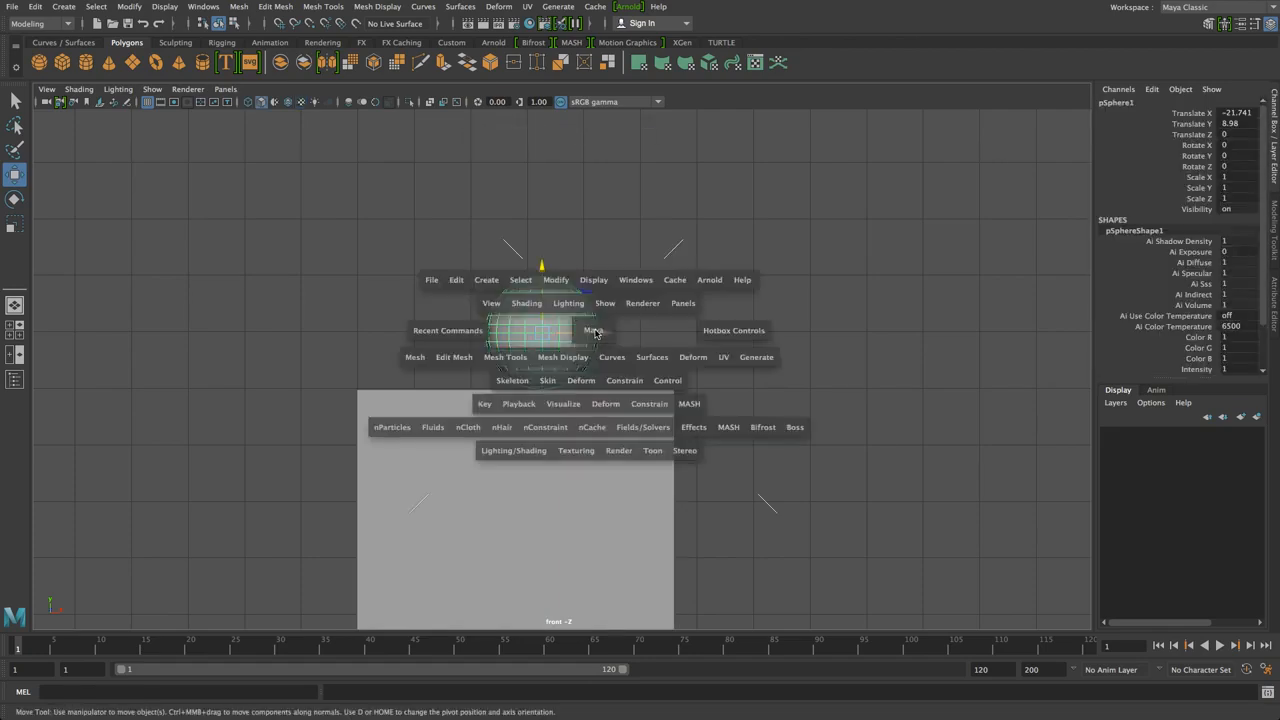
pyautogui.press('space')
pyautogui.keyDown('alt'); pyautogui.moveTo(680, 308); pyautogui.dragTo(795, 375); pyautogui.keyUp('alt')
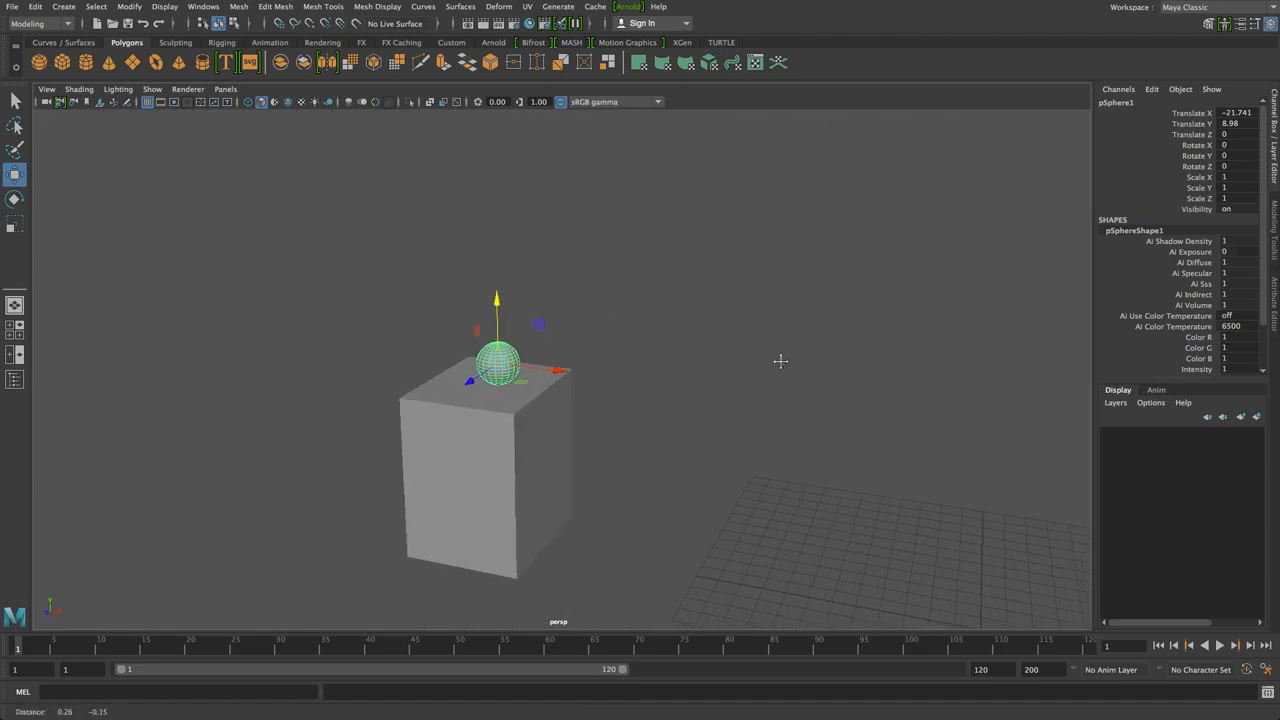
pyautogui.keyDown('alt'); pyautogui.moveTo(795, 375); pyautogui.dragTo(670, 274, button='middle'); pyautogui.keyUp('alt')
pyautogui.click(413, 350)
pyautogui.moveTo(636, 384); pyautogui.dragTo(718, 366)
pyautogui.keyDown('alt'); pyautogui.moveTo(571, 414); pyautogui.dragTo(664, 399); pyautogui.keyUp('alt')
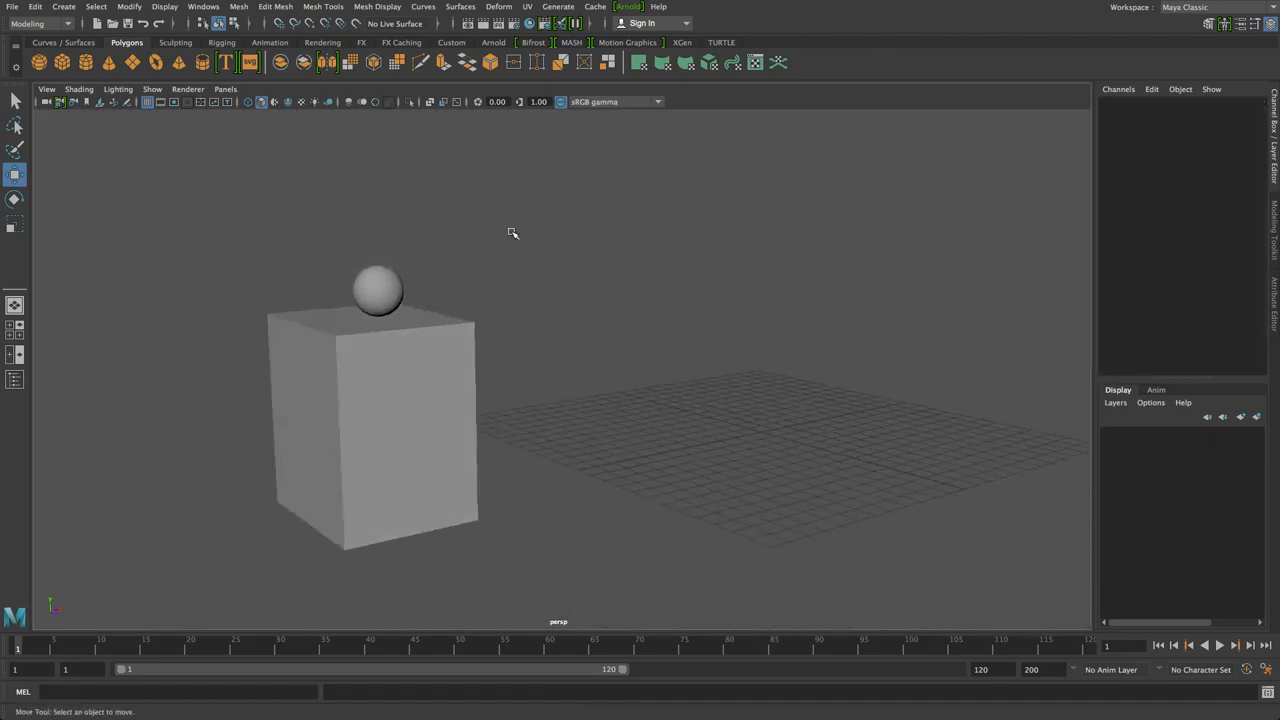
# Freeze transformations on the sphere, then on both the sphere and the box
pyautogui.click(380, 283)
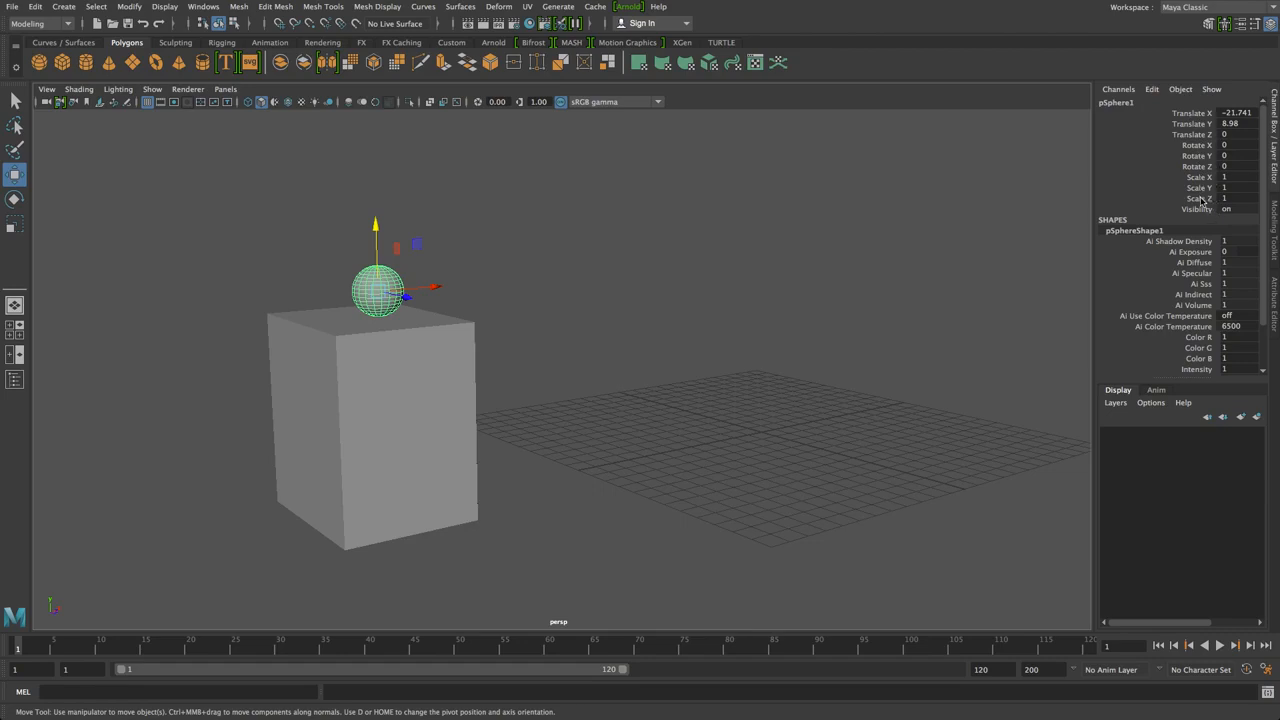
pyautogui.click(581, 264)
pyautogui.click(379, 297)
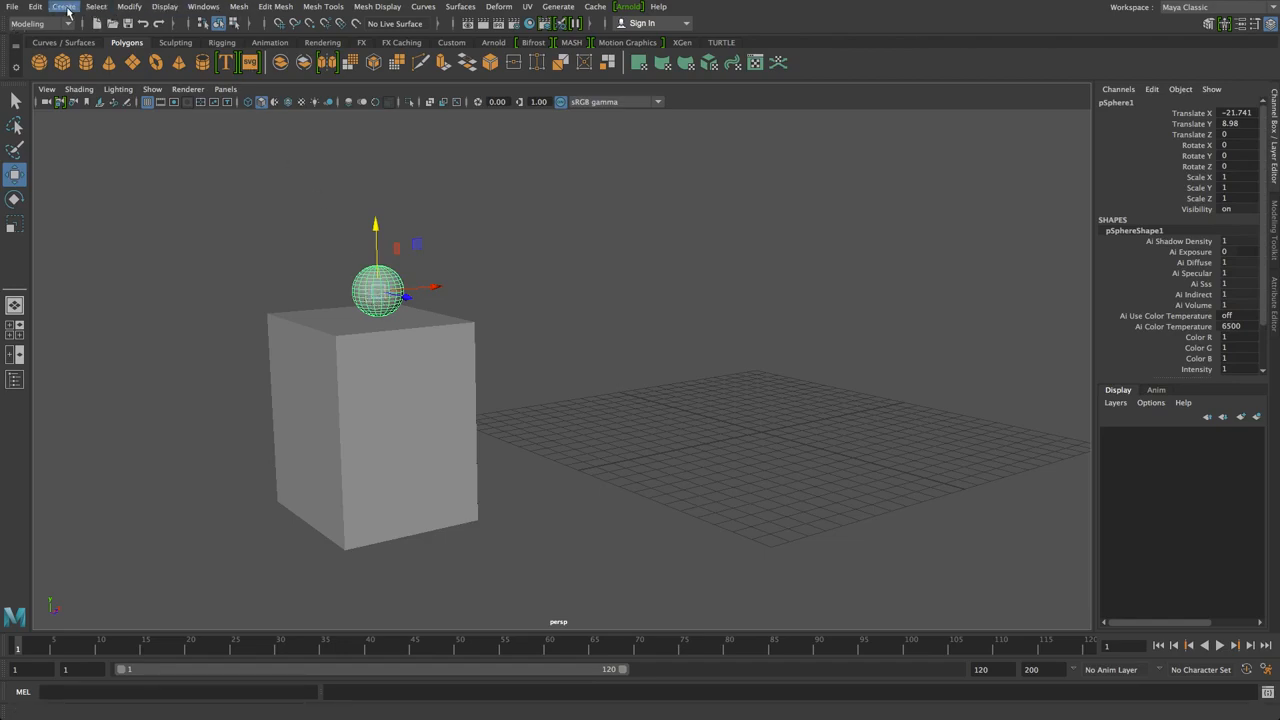
pyautogui.click(140, 7)
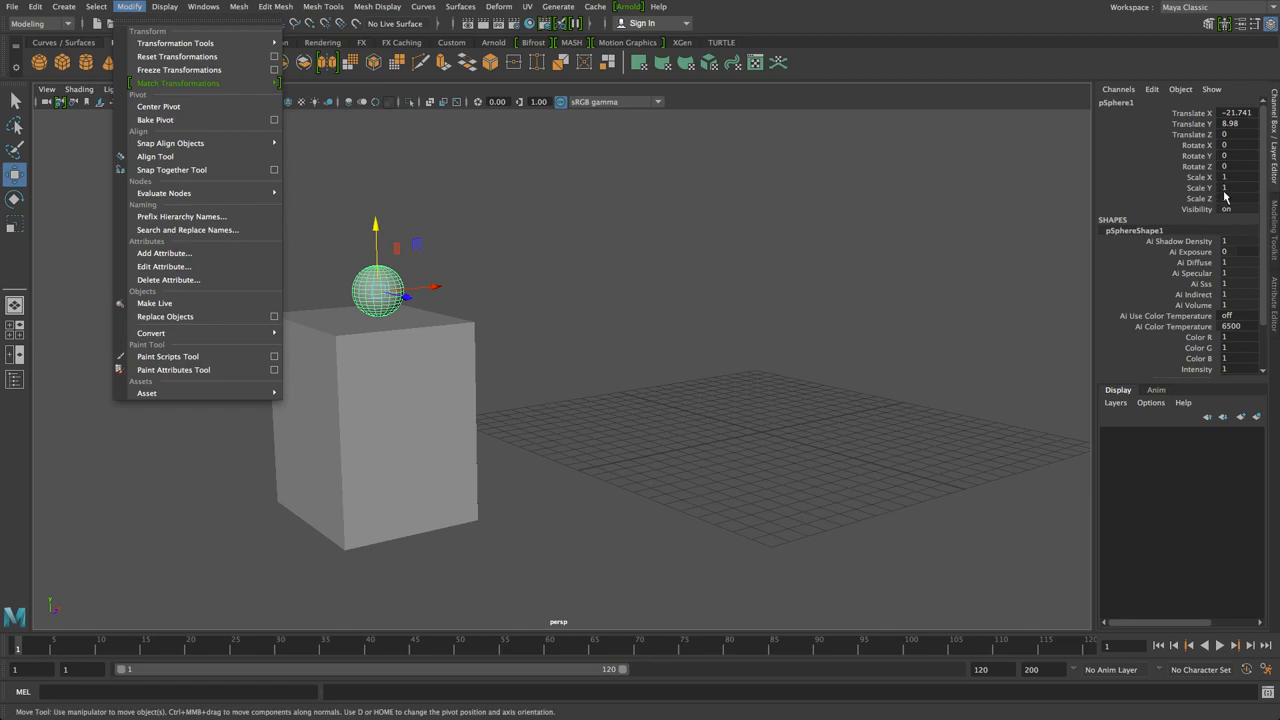
pyautogui.click(168, 75)
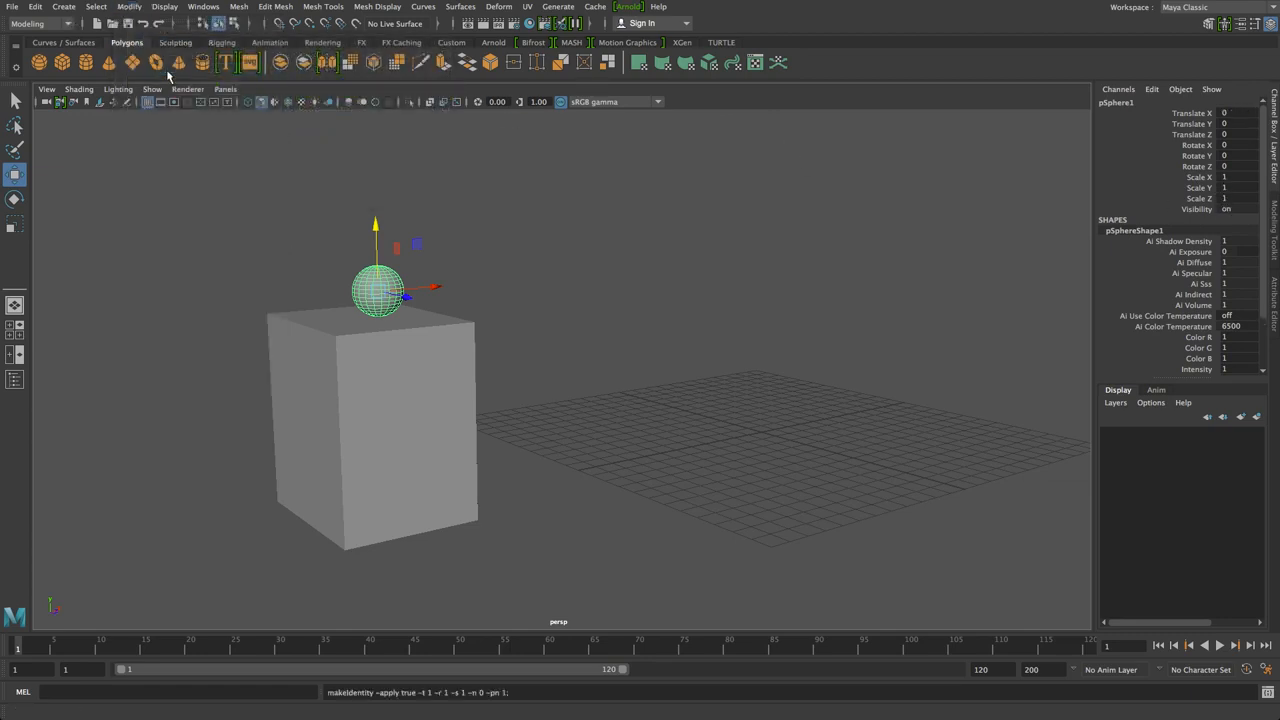
pyautogui.moveTo(599, 210); pyautogui.dragTo(190, 715)
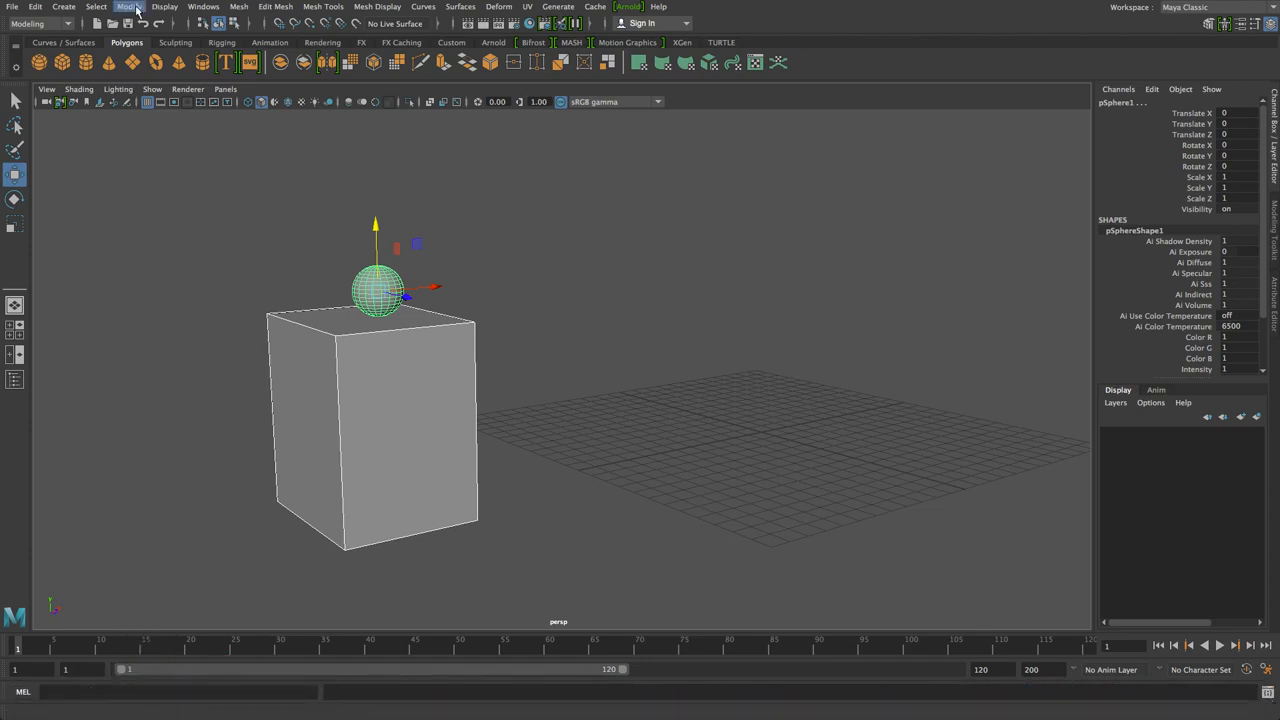
pyautogui.click(128, 7)
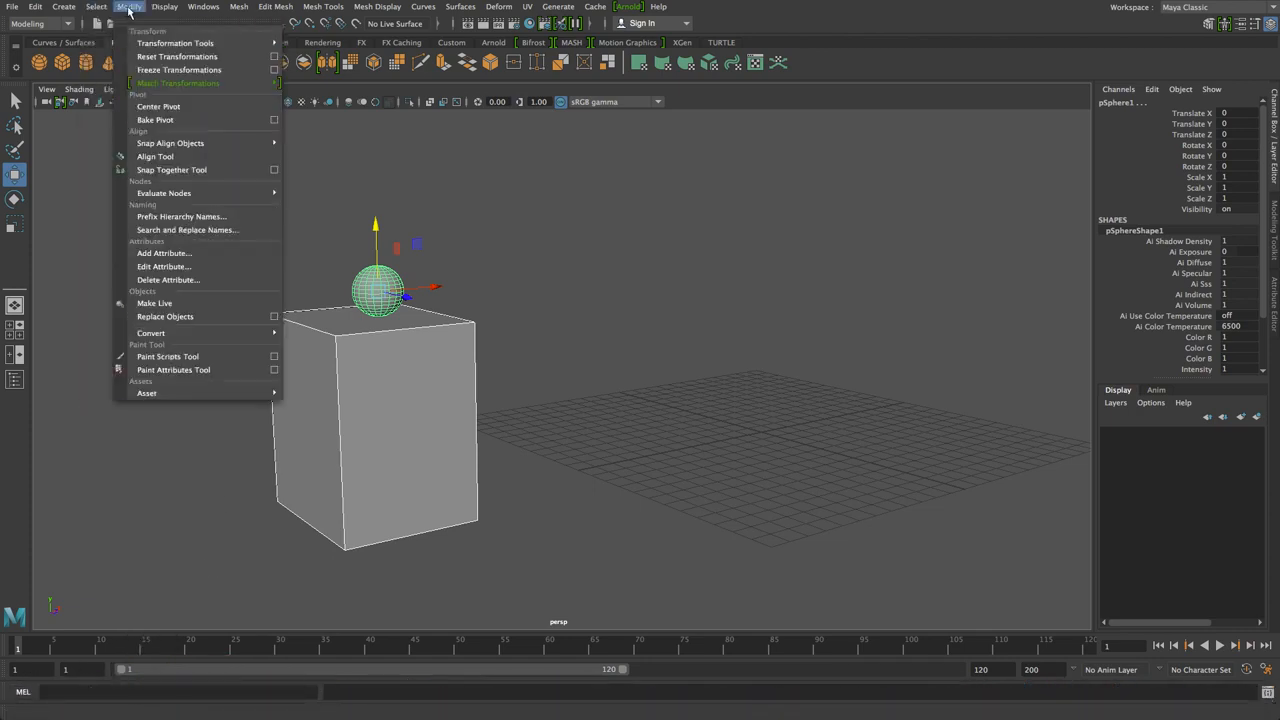
pyautogui.click(160, 72)
# Frame the ball and box in the front view and add a new polygon cube
pyautogui.click(559, 284)
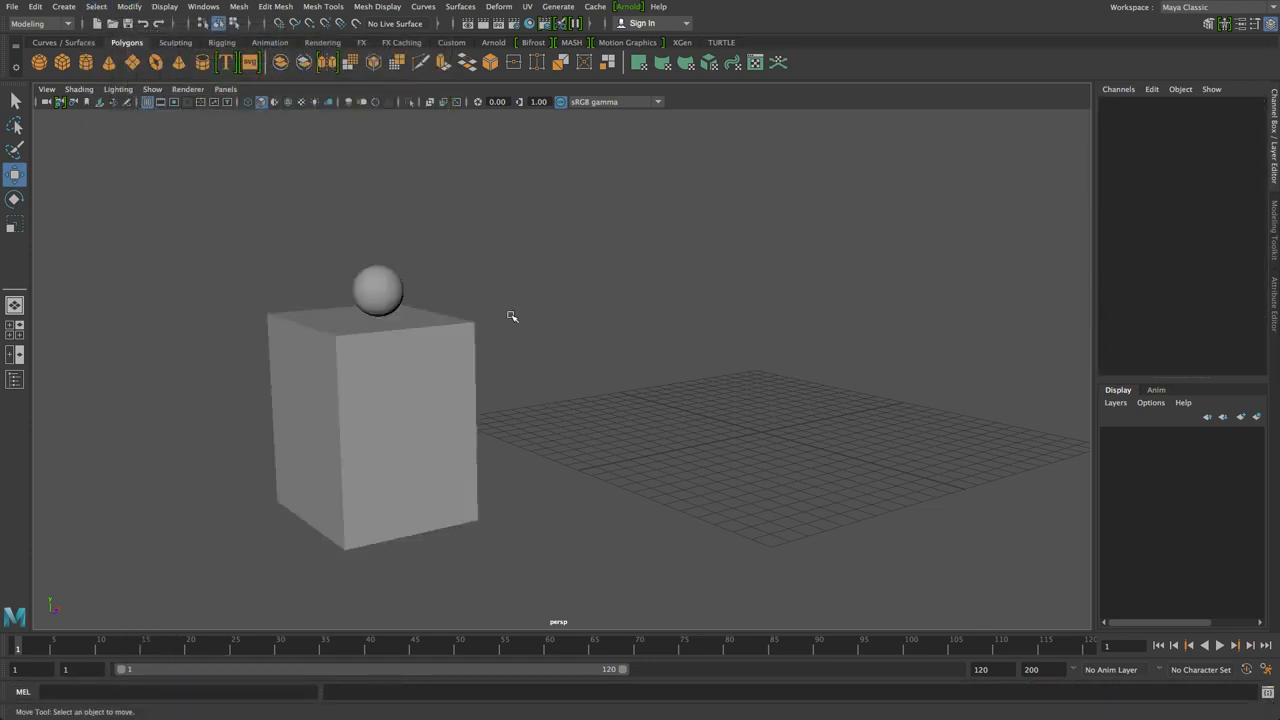
pyautogui.click(399, 296)
pyautogui.moveTo(555, 324)
pyautogui.keyDown('alt'); pyautogui.mouseDown()
pyautogui.moveTo(517, 329)
pyautogui.moveTo(537, 332)
pyautogui.mouseUp(); pyautogui.keyUp('alt')
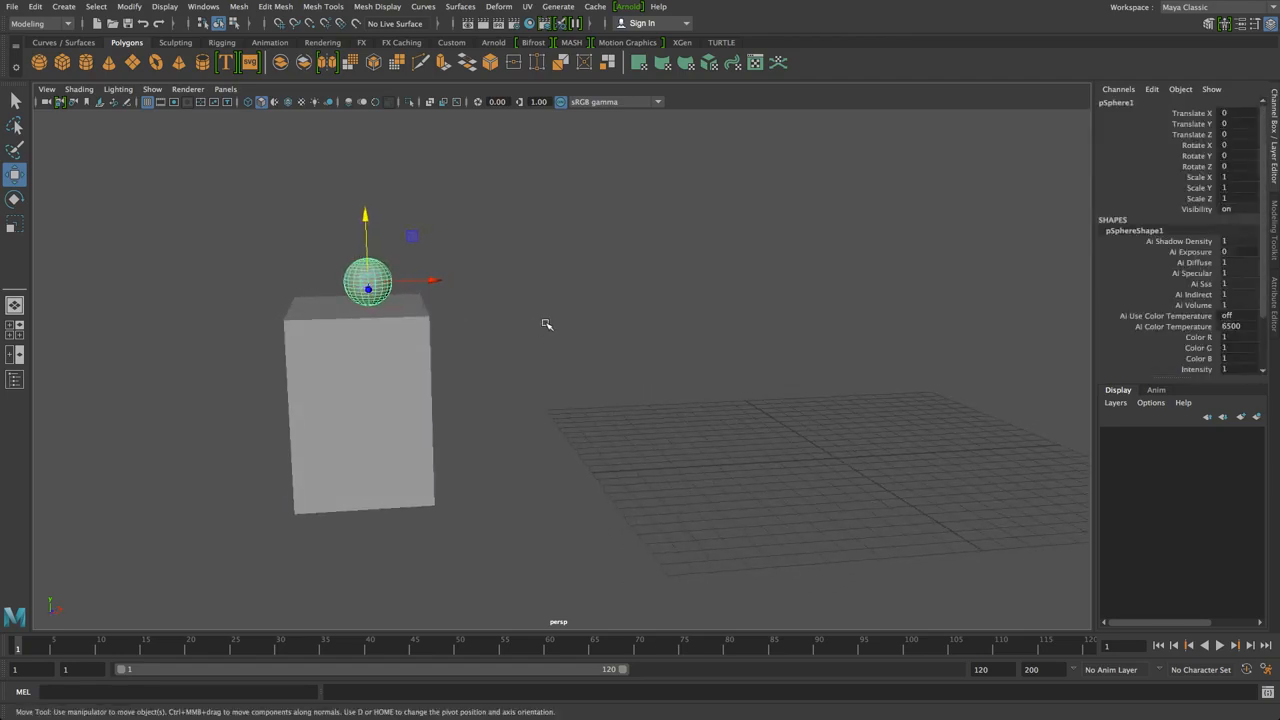
pyautogui.press('space')
pyautogui.press('space')
pyautogui.keyDown('alt'); pyautogui.moveTo(531, 483); pyautogui.dragTo(374, 377, button='middle'); pyautogui.keyUp('alt')
pyautogui.scroll(2, 374, 378)
pyautogui.scroll(-3, 374, 379)
pyautogui.scroll(-1, 617, 426)
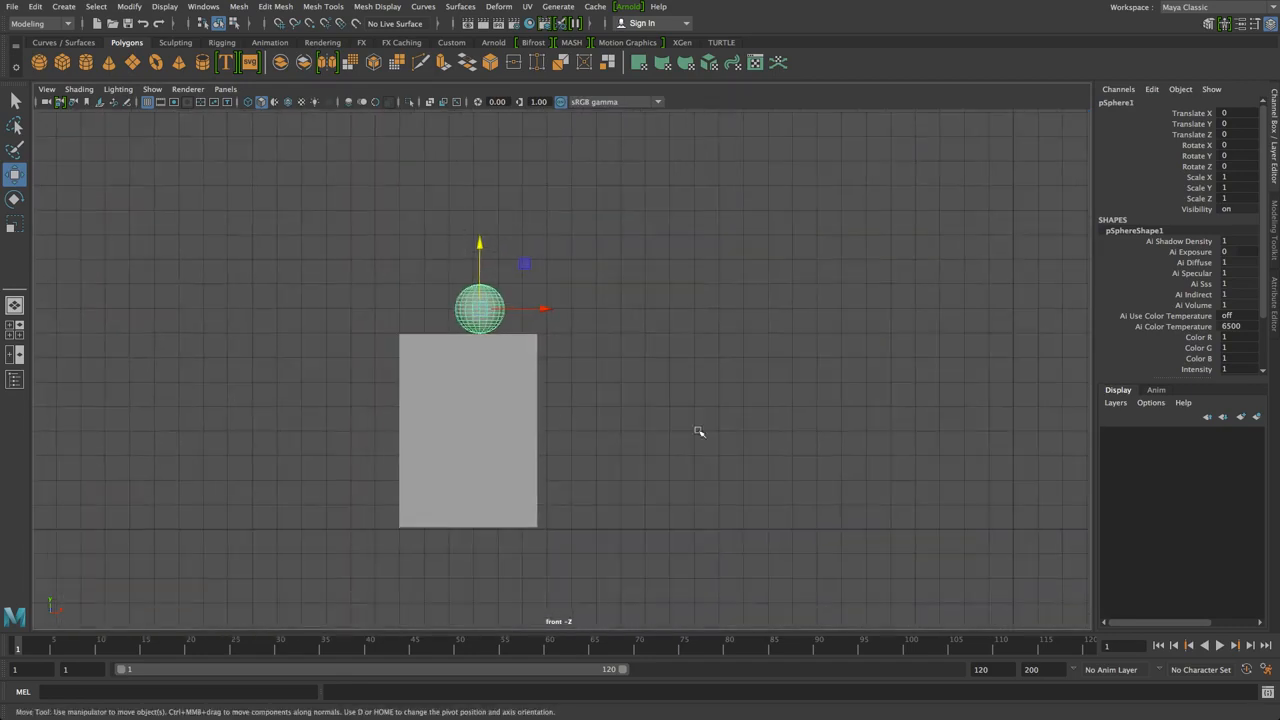
pyautogui.keyDown('alt'); pyautogui.moveTo(617, 426); pyautogui.dragTo(526, 391, button='middle'); pyautogui.keyUp('alt')
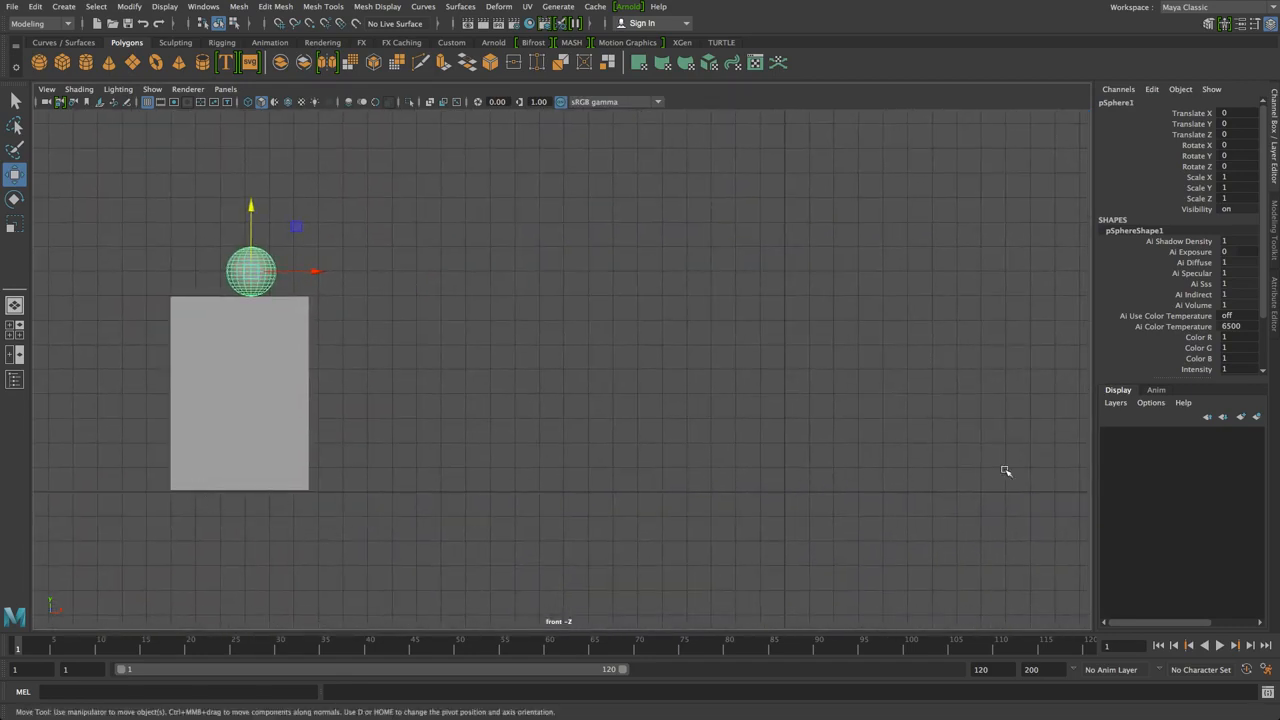
pyautogui.click(62, 62)
# Stretch the new cube into a long flat plank, Scale X 44.326 and Z 6.638
pyautogui.moveTo(789, 483); pyautogui.dragTo(1080, 506)
pyautogui.press('r')
pyautogui.press('space')
pyautogui.press('space')
pyautogui.keyDown('alt'); pyautogui.moveTo(843, 317); pyautogui.dragTo(794, 426); pyautogui.keyUp('alt')
pyautogui.keyDown('alt'); pyautogui.moveTo(794, 426); pyautogui.dragTo(606, 212, button='middle'); pyautogui.keyUp('alt')
pyautogui.scroll(3, 580, 297)
pyautogui.scroll(-5, 580, 297)
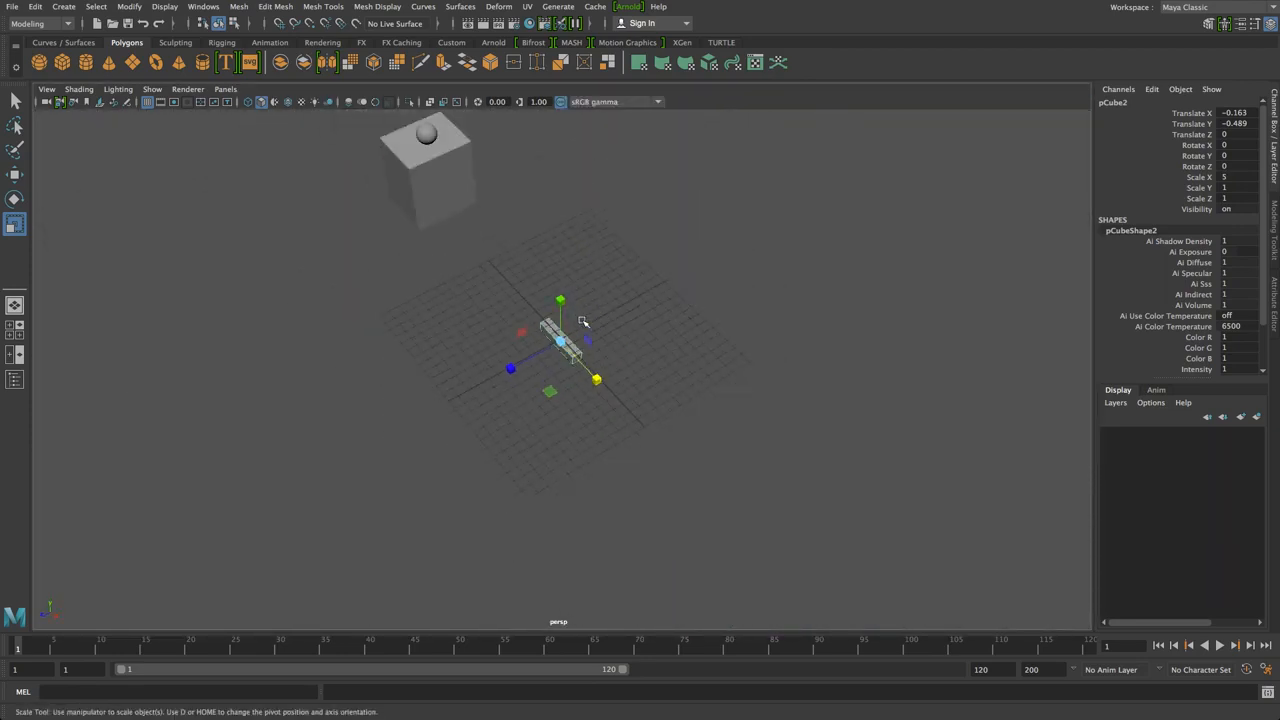
pyautogui.moveTo(600, 383); pyautogui.dragTo(828, 634)
pyautogui.moveTo(509, 369); pyautogui.dragTo(40, 612)
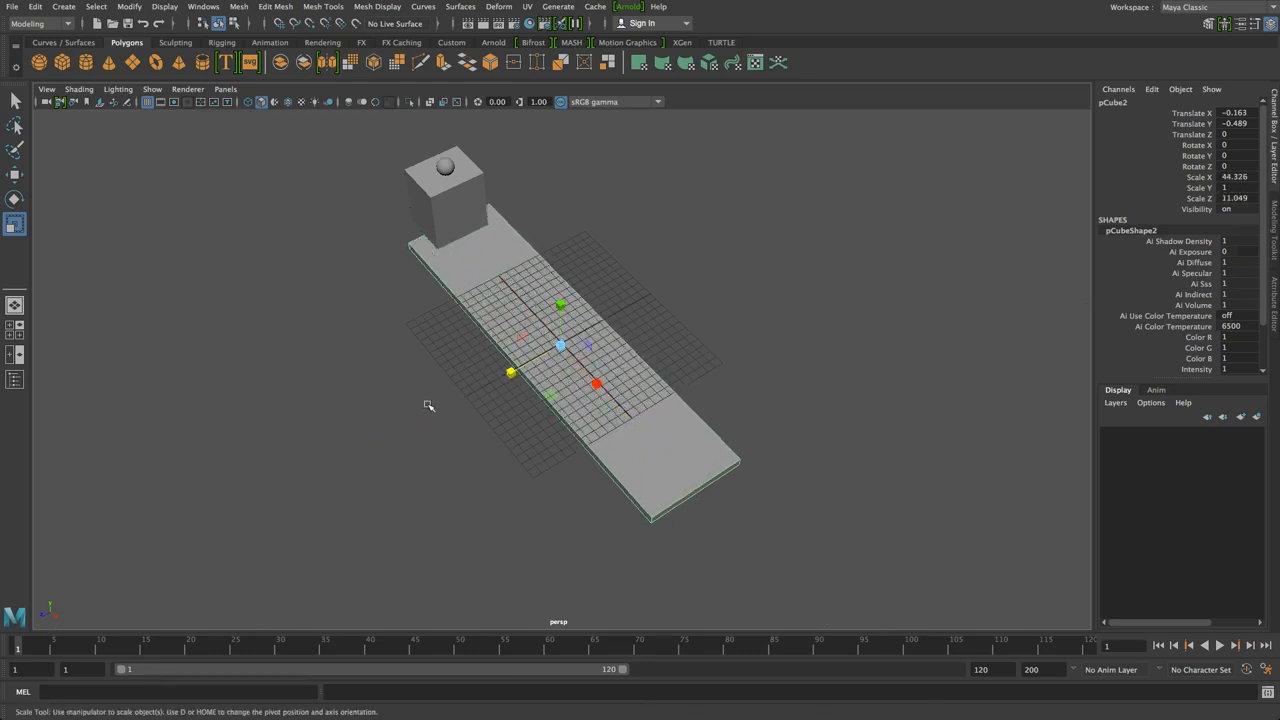
pyautogui.moveTo(513, 370); pyautogui.dragTo(549, 386)
# Select the plank and check it from the front view in wireframe
pyautogui.click(449, 370)
pyautogui.keyDown('alt'); pyautogui.moveTo(449, 378); pyautogui.dragTo(551, 317); pyautogui.keyUp('alt')
pyautogui.press('space')
pyautogui.press('space')
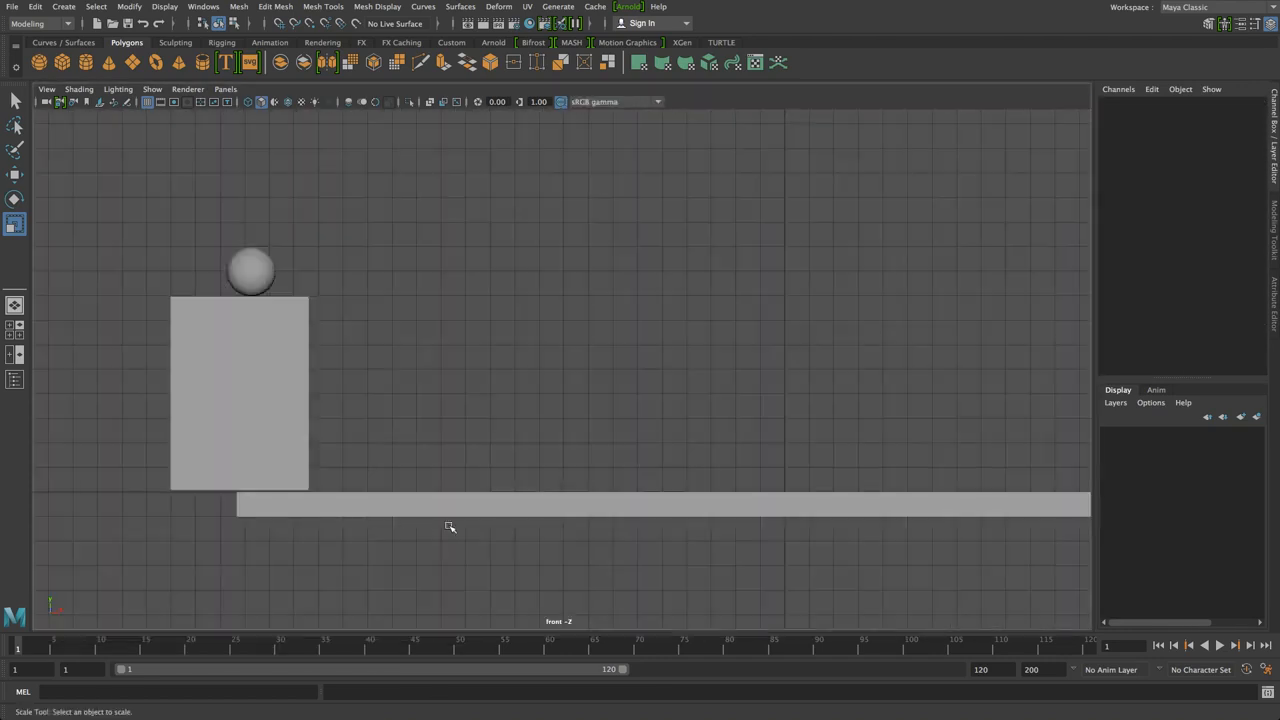
pyautogui.keyDown('alt'); pyautogui.moveTo(424, 527); pyautogui.dragTo(520, 474, button='middle'); pyautogui.keyUp('alt')
pyautogui.click(788, 478)
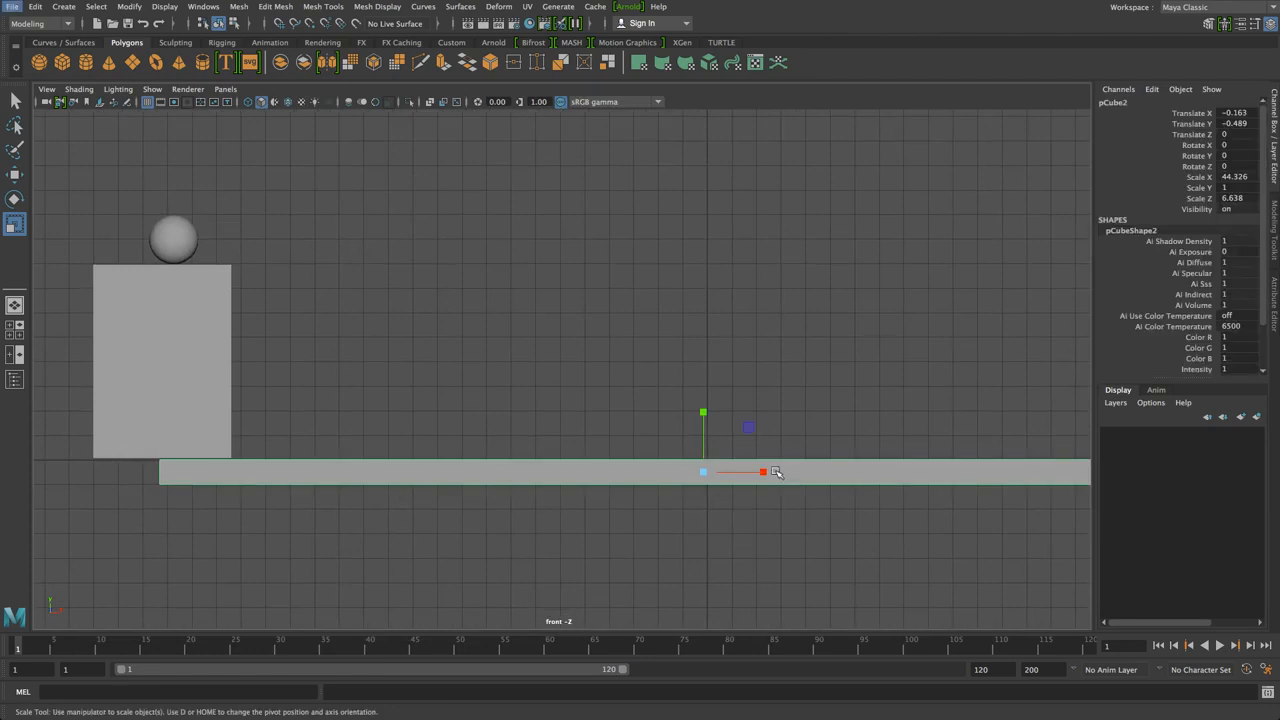
pyautogui.press('4')
pyautogui.scroll(2, 750, 465)
pyautogui.scroll(2, 746, 463)
pyautogui.keyDown('alt'); pyautogui.moveTo(757, 466); pyautogui.dragTo(529, 314, button='middle'); pyautogui.keyUp('alt')
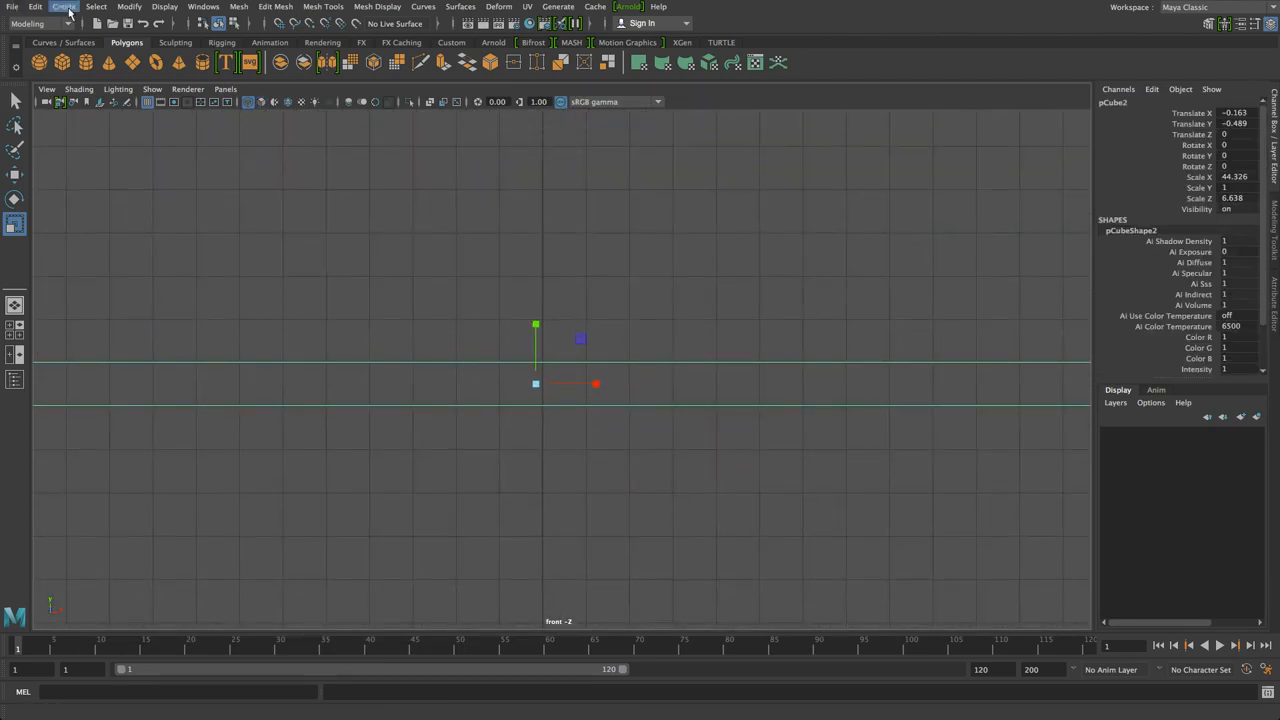
# Freeze the plank's transformations to translate 0 and scale 1
pyautogui.click(129, 6)
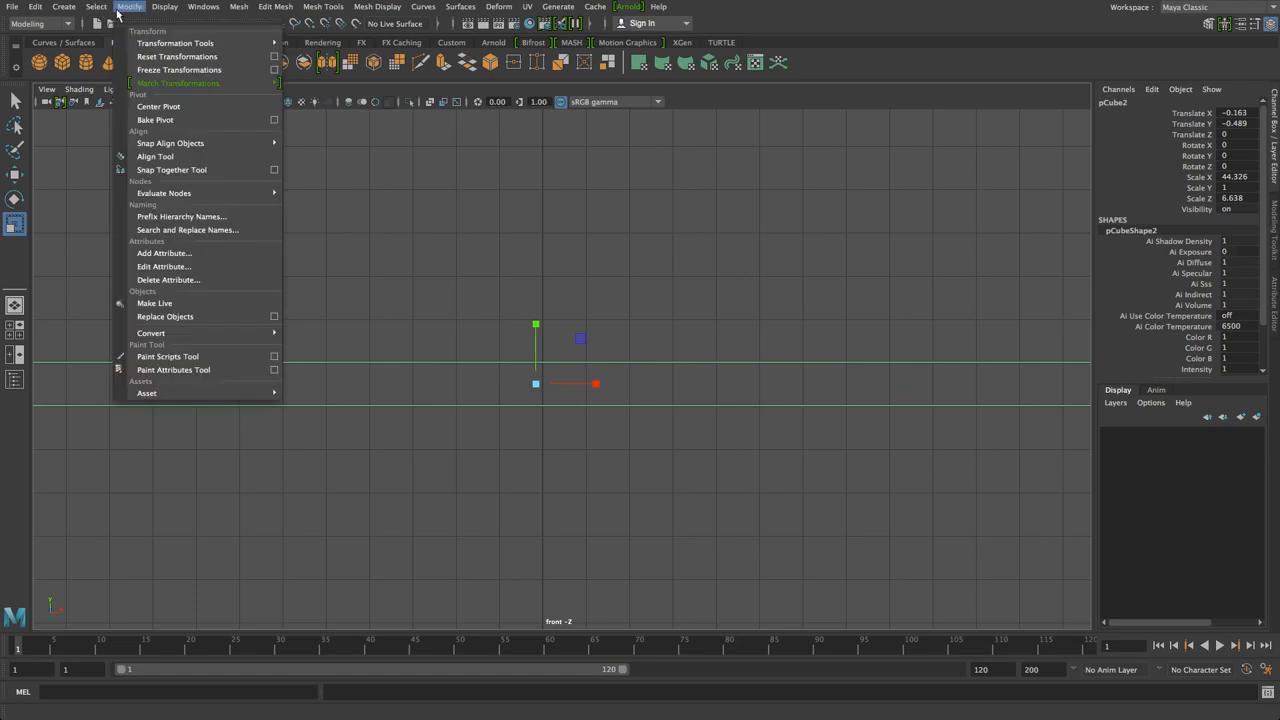
pyautogui.click(165, 70)
pyautogui.click(730, 328)
pyautogui.moveTo(711, 289); pyautogui.dragTo(567, 413)
pyautogui.scroll(-5, 600, 345)
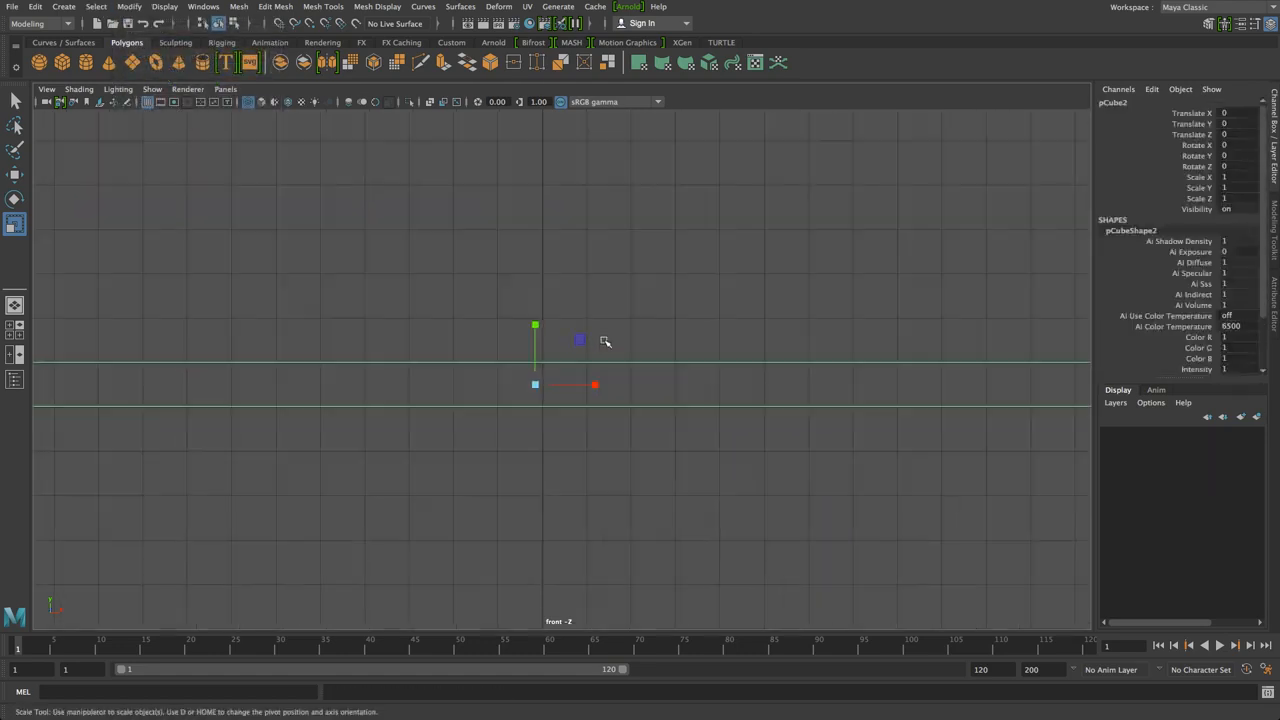
pyautogui.scroll(1, 346, 296)
# Select the sphere and switch the scene from wireframe back to shaded display
pyautogui.click(254, 246)
pyautogui.press('w')
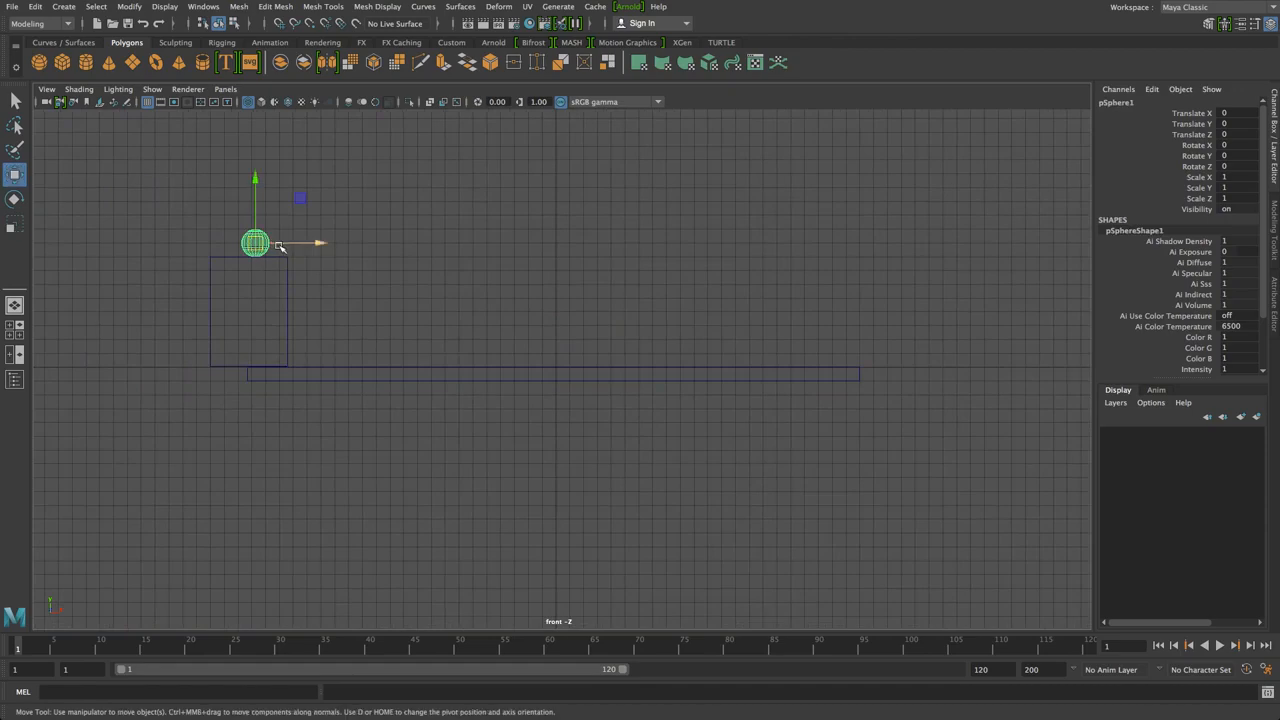
pyautogui.keyDown('alt'); pyautogui.moveTo(293, 251); pyautogui.dragTo(386, 297, button='middle'); pyautogui.keyUp('alt')
pyautogui.press('4')
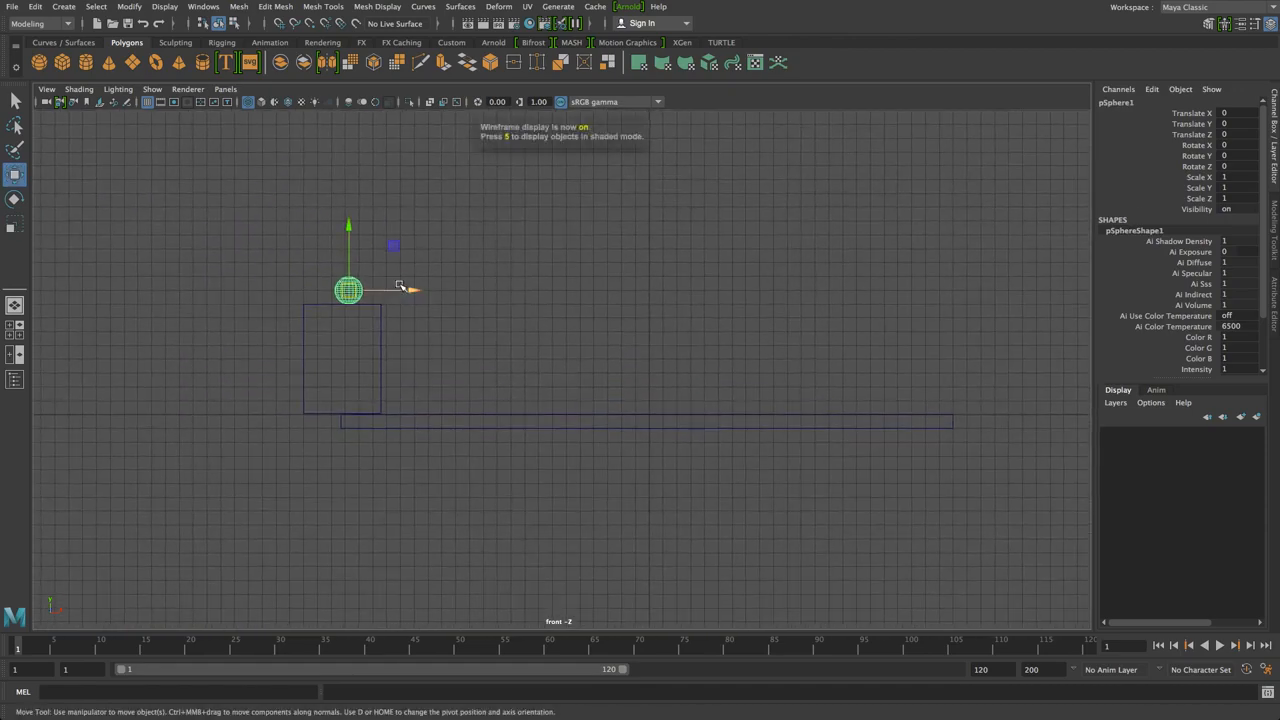
pyautogui.press('5')
pyautogui.click(409, 279)
pyautogui.click(352, 289)
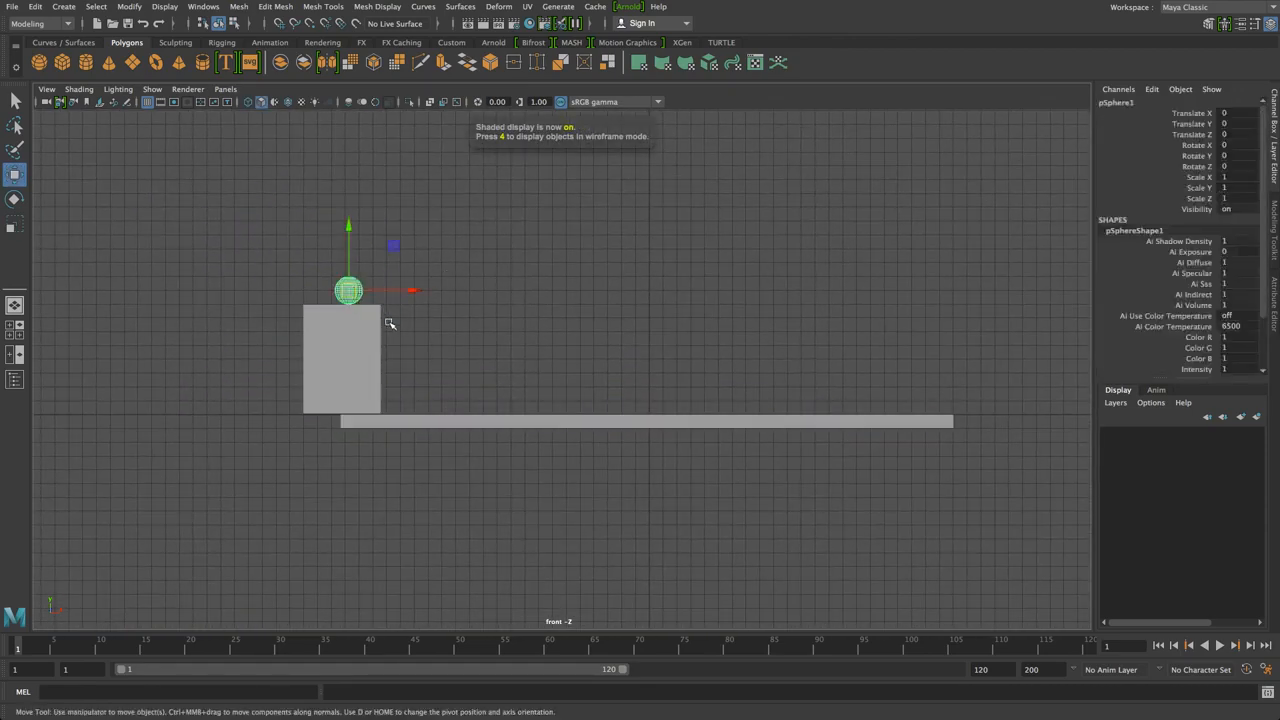
pyautogui.keyDown('alt'); pyautogui.moveTo(389, 323); pyautogui.dragTo(397, 326, button='middle'); pyautogui.keyUp('alt')
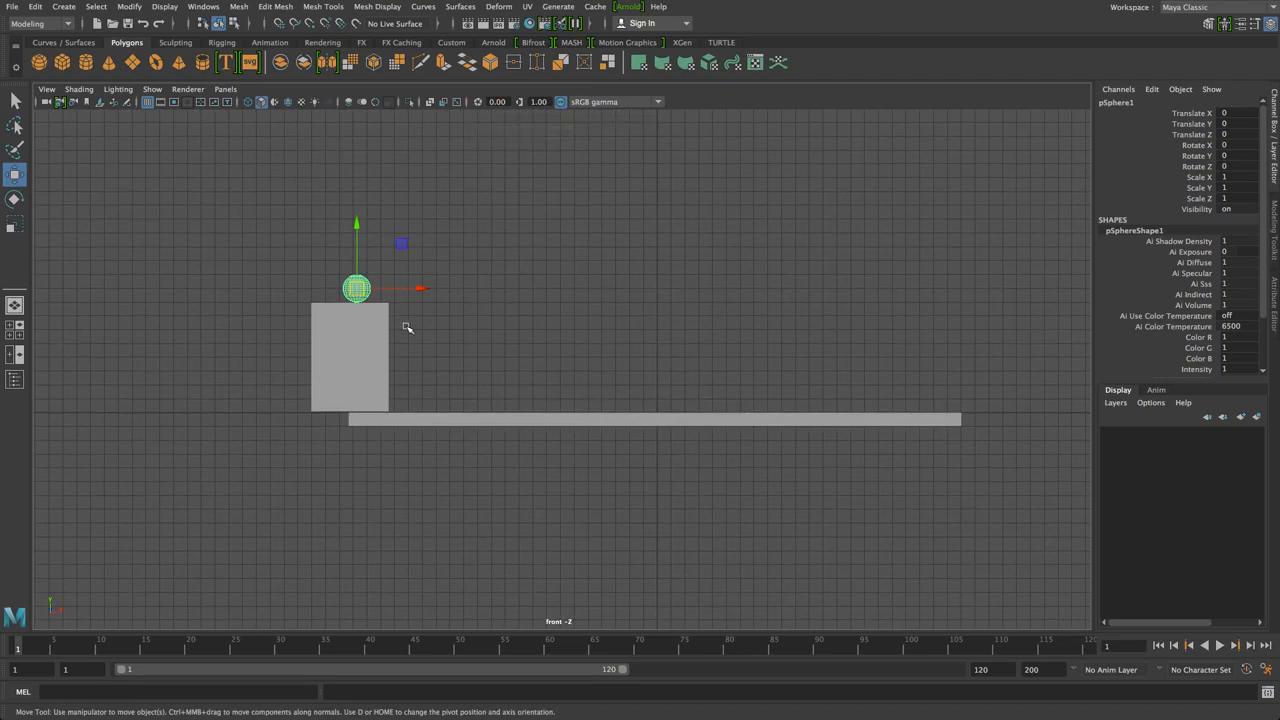
# Save the scene to the Desktop as Bouncing Ball_001.mb, accepting the student-version warning
pyautogui.press('super+s')
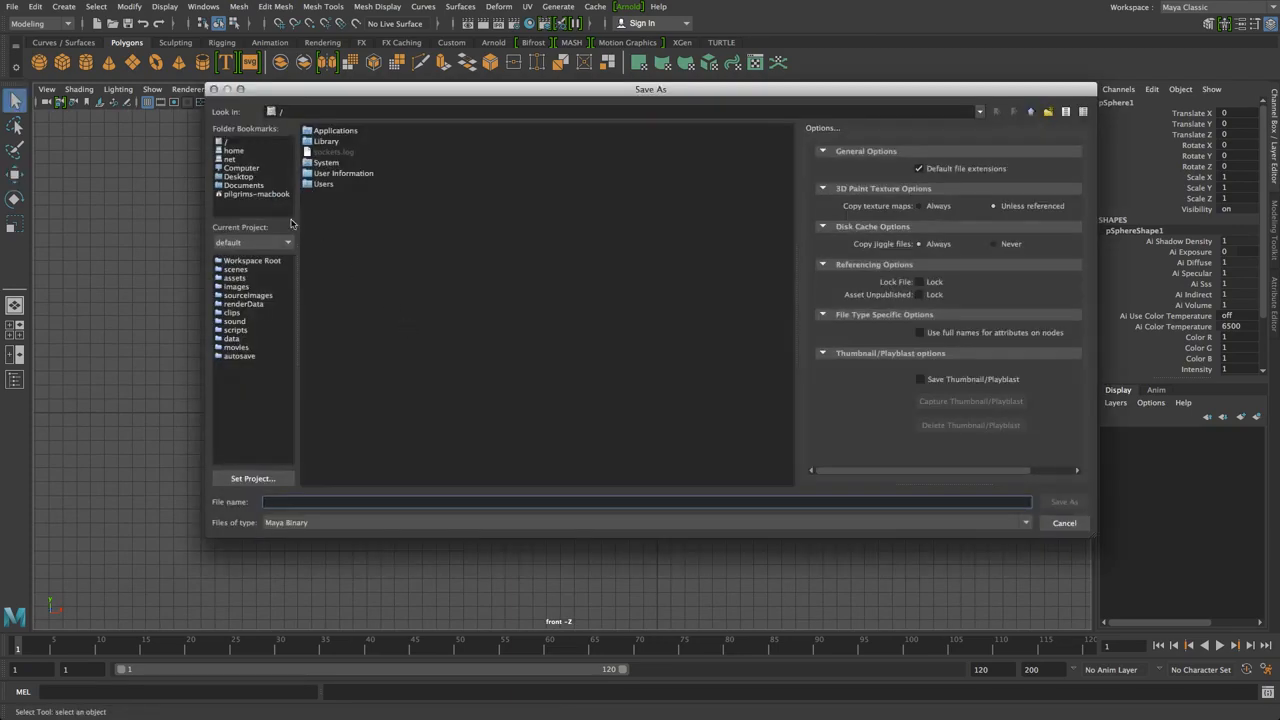
pyautogui.click(238, 177)
pyautogui.click(308, 503)
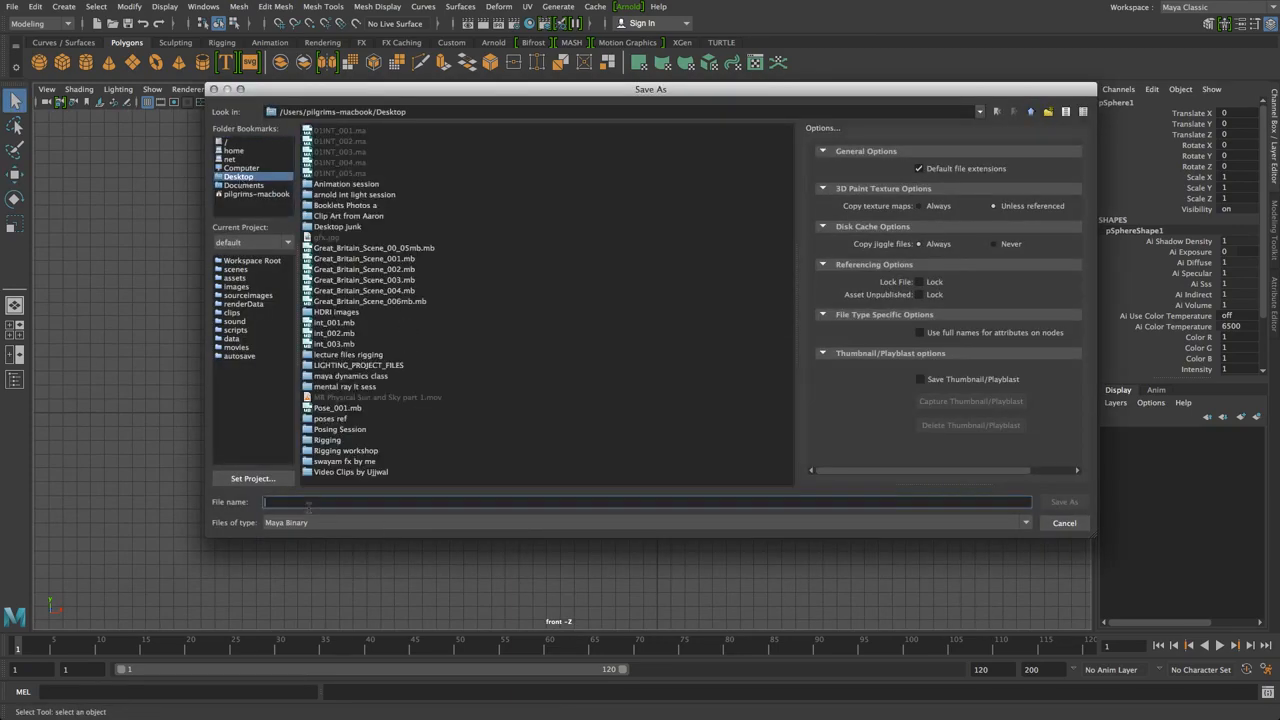
pyautogui.write('ouncing Ball_001')
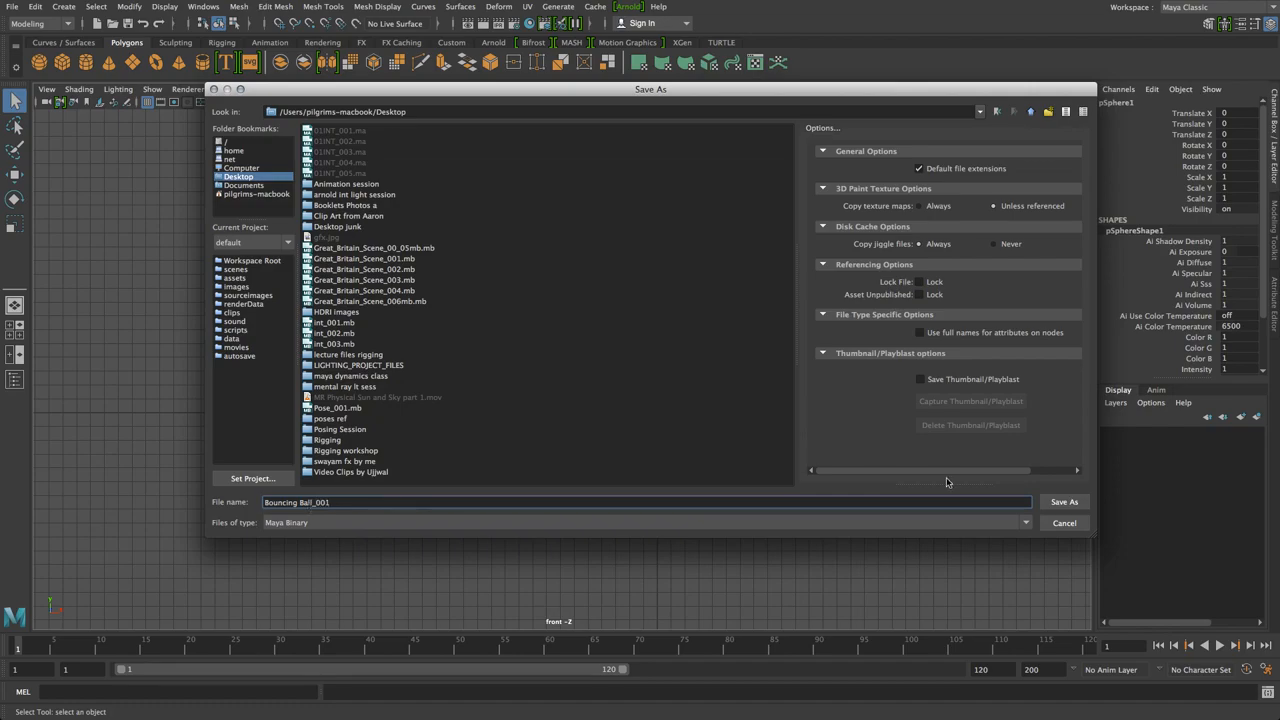
pyautogui.click(1064, 502)
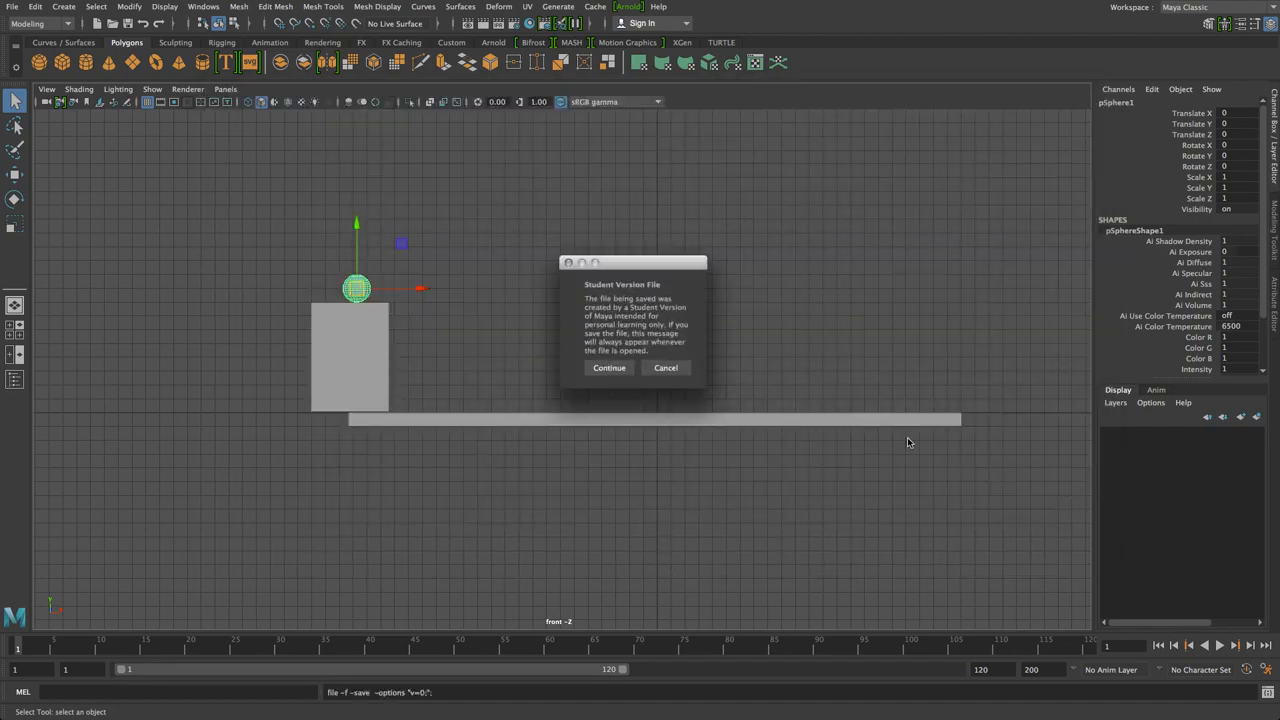
pyautogui.click(611, 367)
pyautogui.press('w')
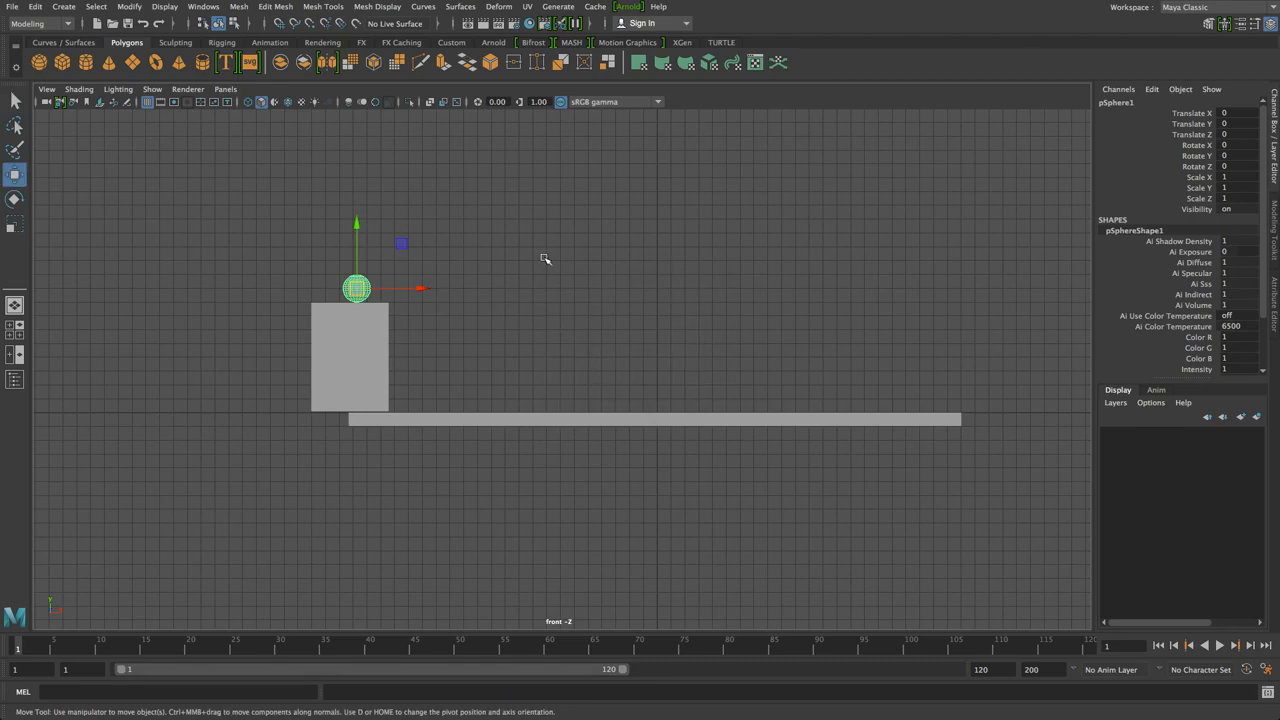
pyautogui.click(200, 216)
pyautogui.moveTo(182, 212); pyautogui.dragTo(657, 530)
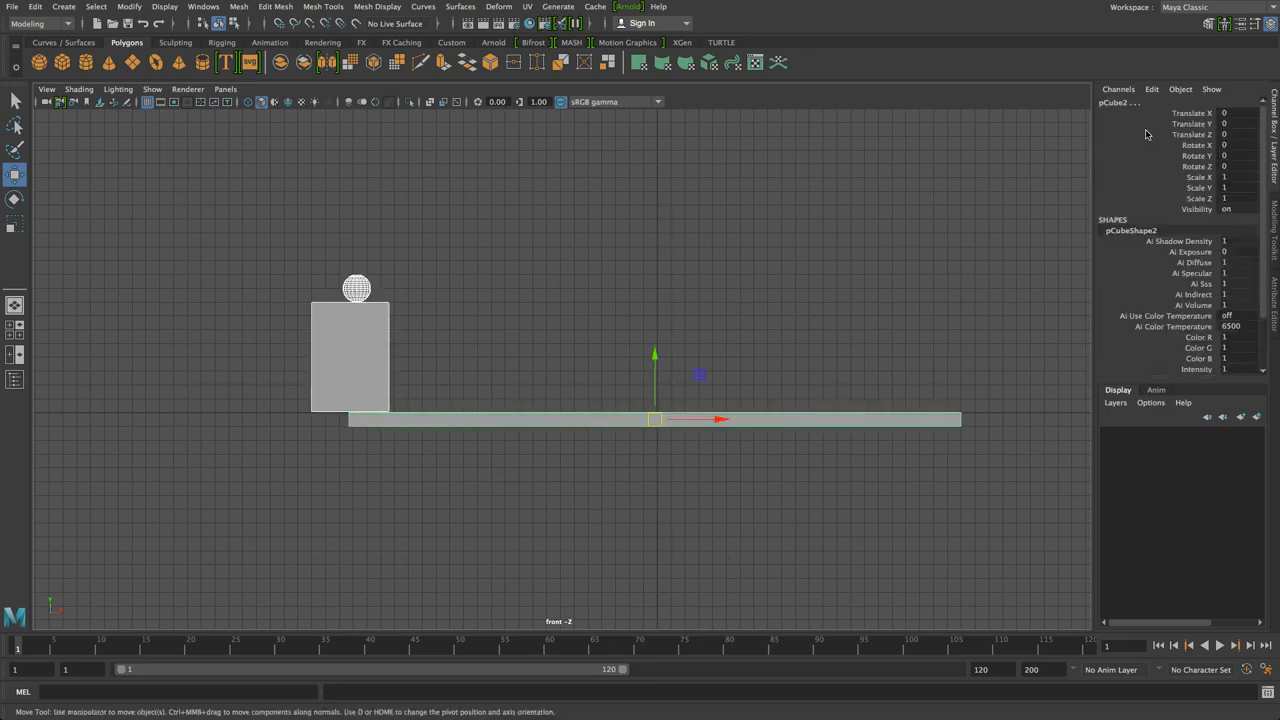
pyautogui.click(308, 260)
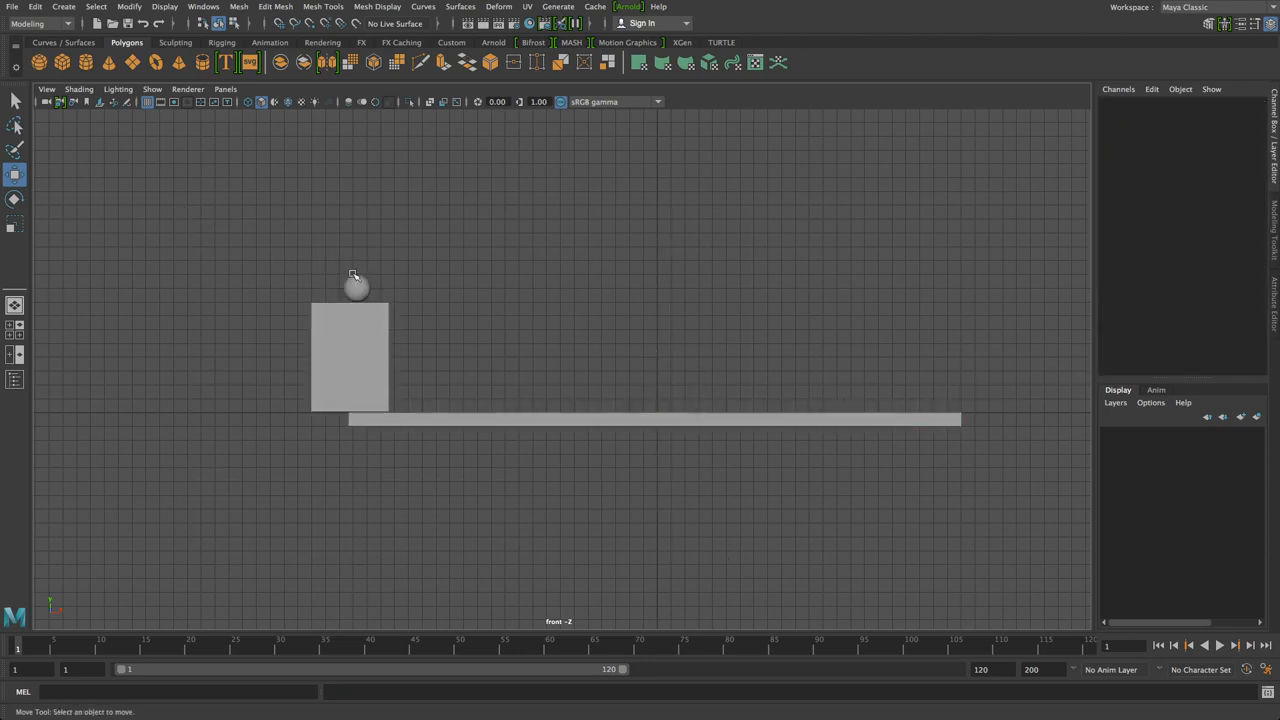
pyautogui.click(356, 286)
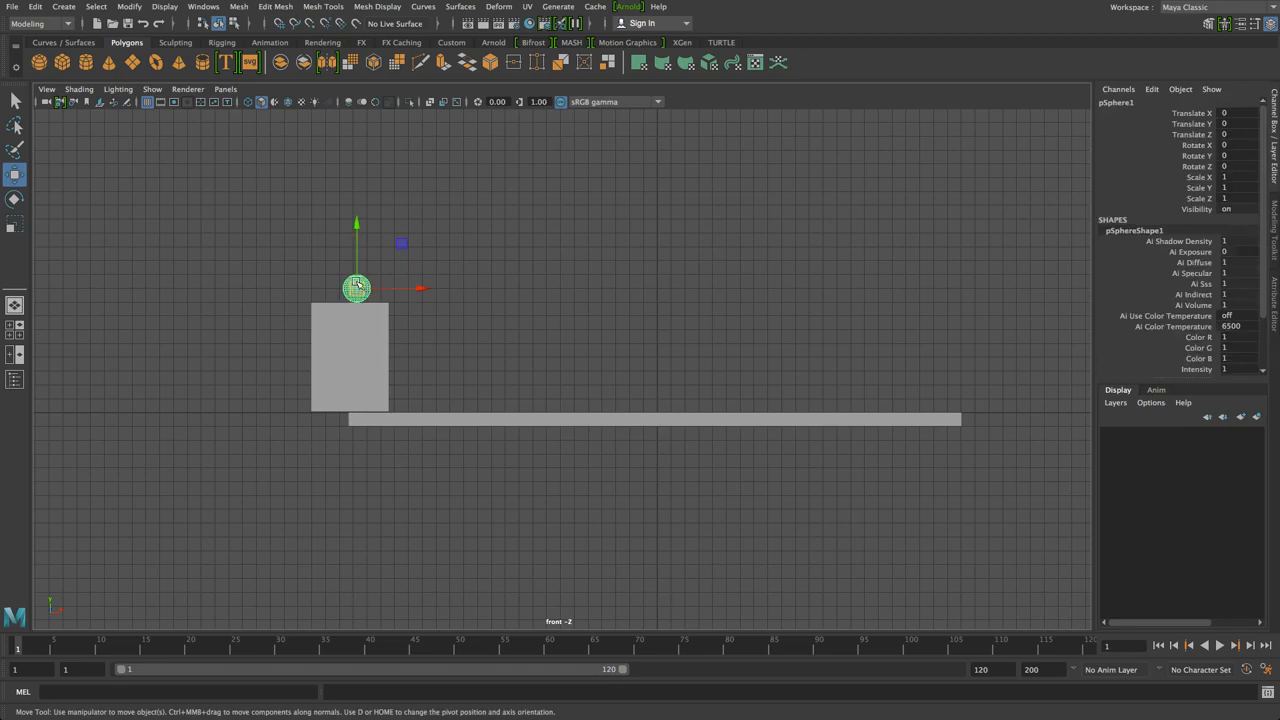
pyautogui.moveTo(357, 289); pyautogui.dragTo(575, 351)
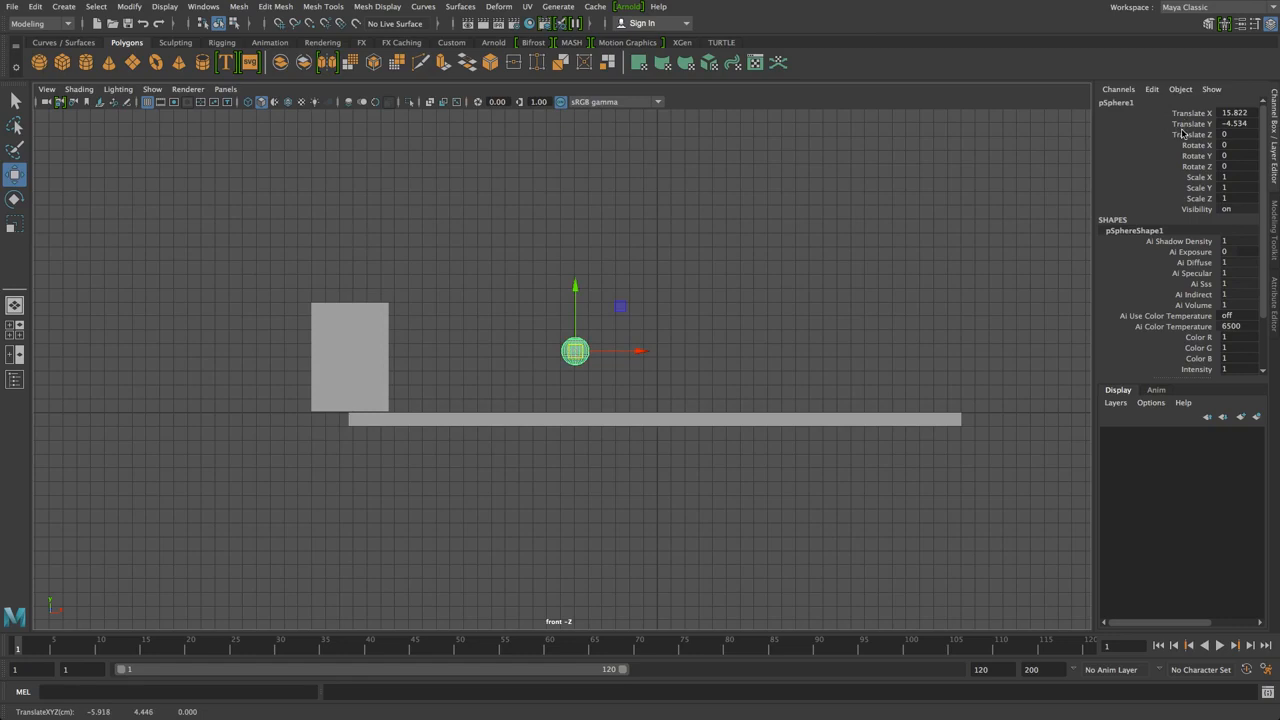
pyautogui.hotkey('ctrl', 'z')
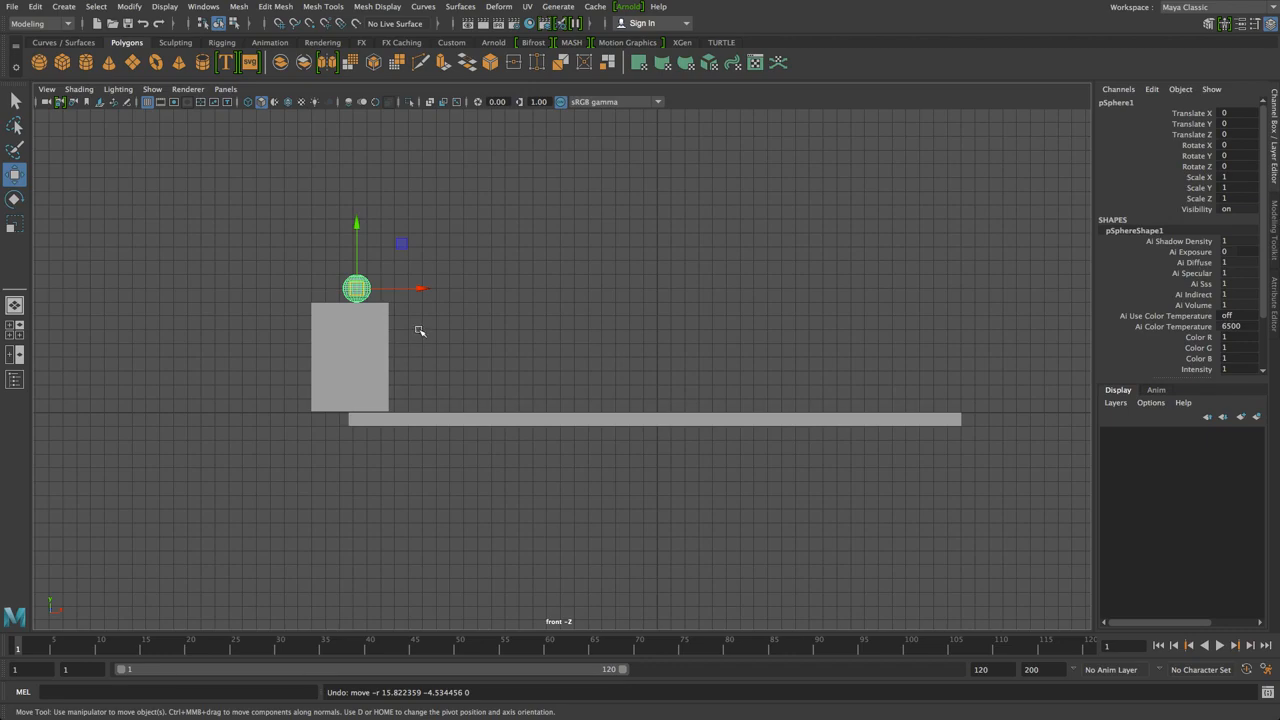
pyautogui.click(557, 309)
pyautogui.click(366, 288)
# Extend the animation end time beyond 120 and test-play the animation
pyautogui.doubleClick(998, 669)
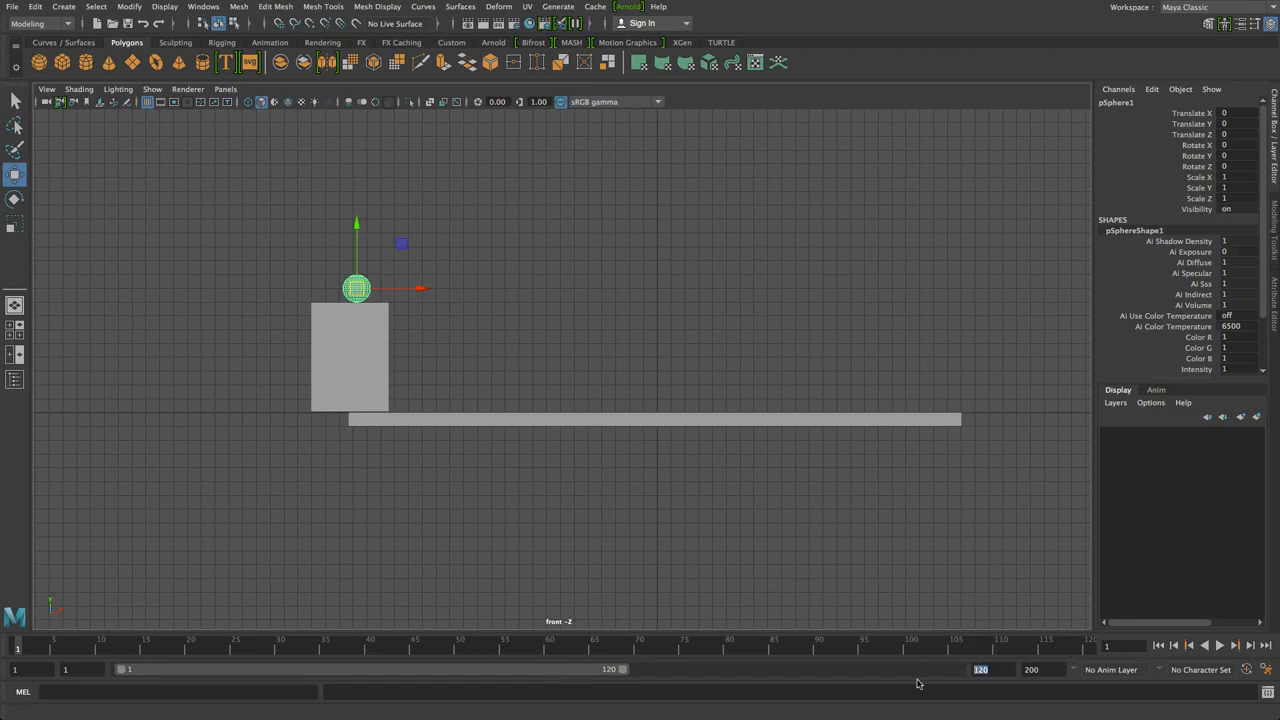
pyautogui.moveTo(627, 670); pyautogui.dragTo(120, 688)
pyautogui.hotkey('alt', 'v')
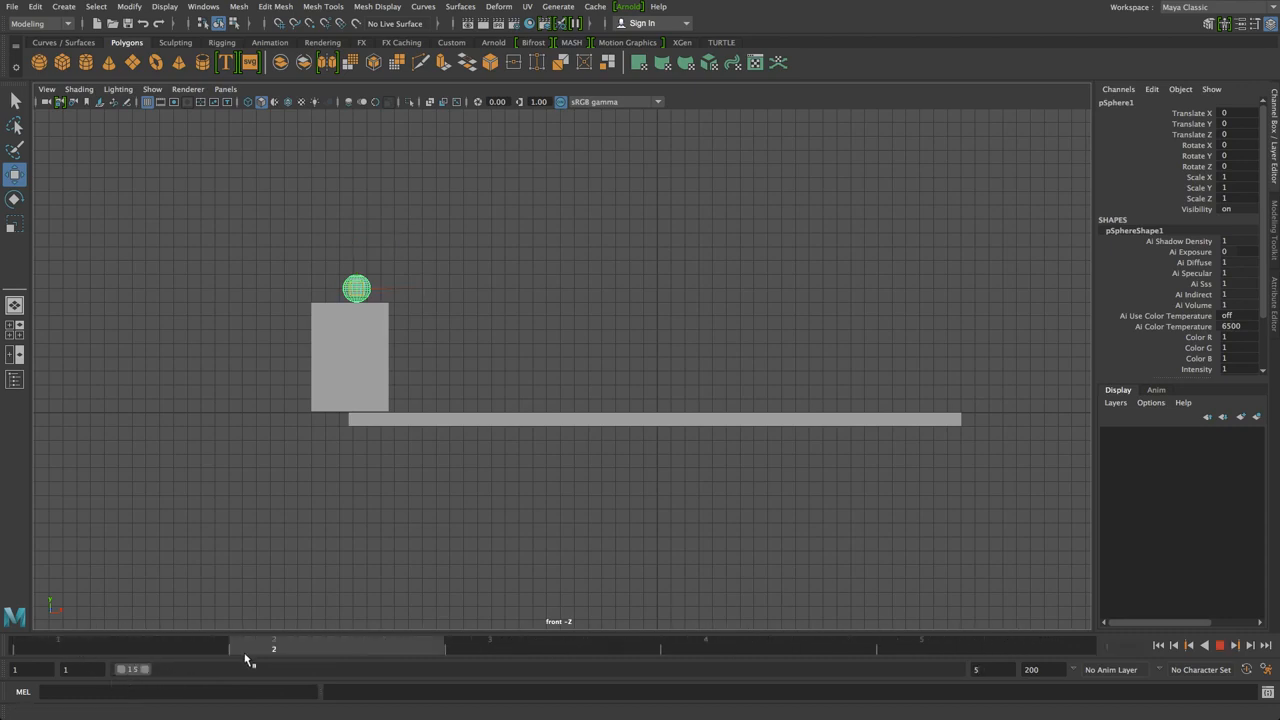
pyautogui.hotkey('alt', 'v')
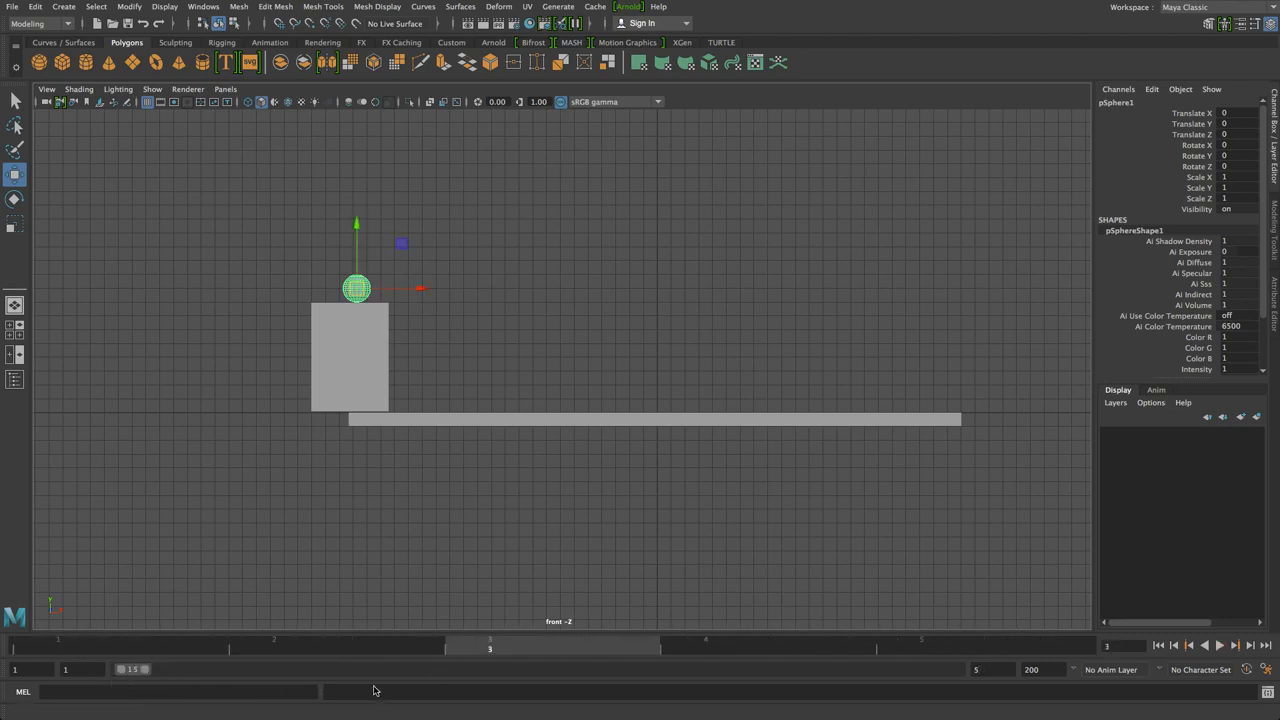
pyautogui.moveTo(145, 672); pyautogui.dragTo(962, 672)
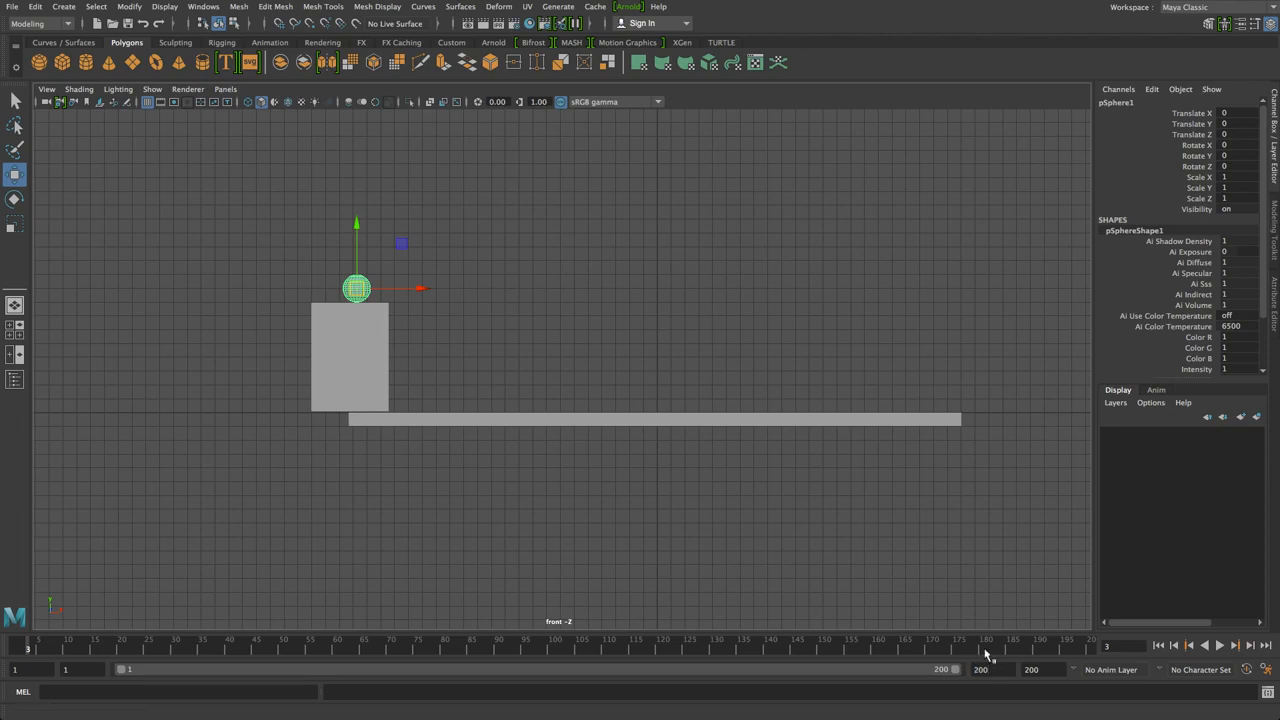
pyautogui.moveTo(1004, 670); pyautogui.dragTo(932, 673)
pyautogui.press('Return')
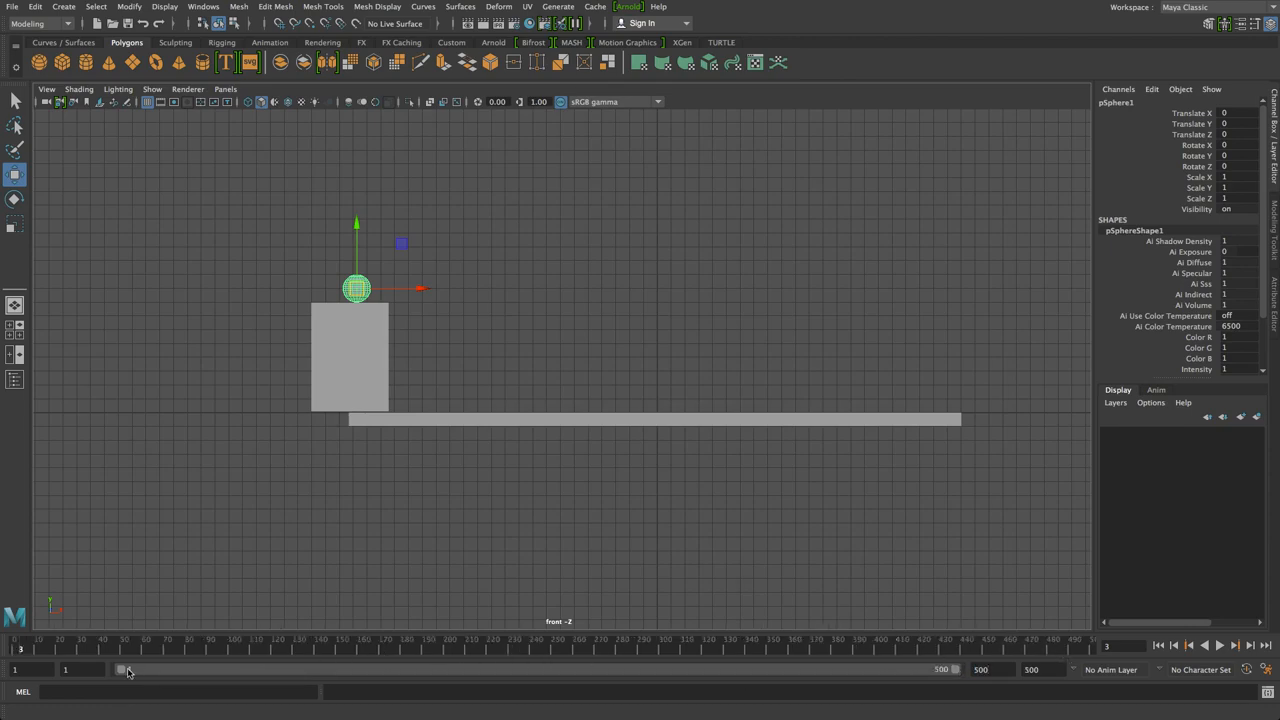
# Scrub the timeline and drag the playback range start back to frame 1
pyautogui.click(420, 649)
pyautogui.click(554, 656)
pyautogui.click(658, 651)
pyautogui.click(491, 654)
pyautogui.moveTo(123, 674); pyautogui.dragTo(248, 678)
pyautogui.moveTo(964, 676); pyautogui.dragTo(692, 683)
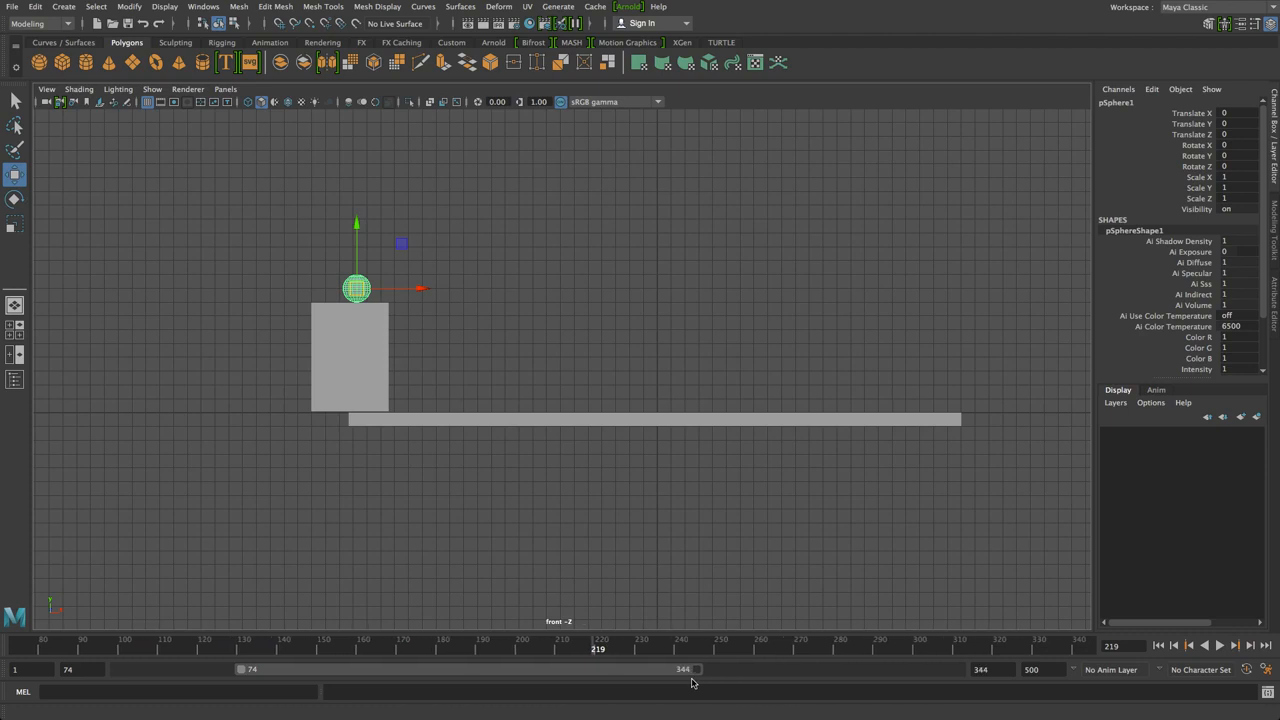
pyautogui.moveTo(241, 671); pyautogui.dragTo(2, 672)
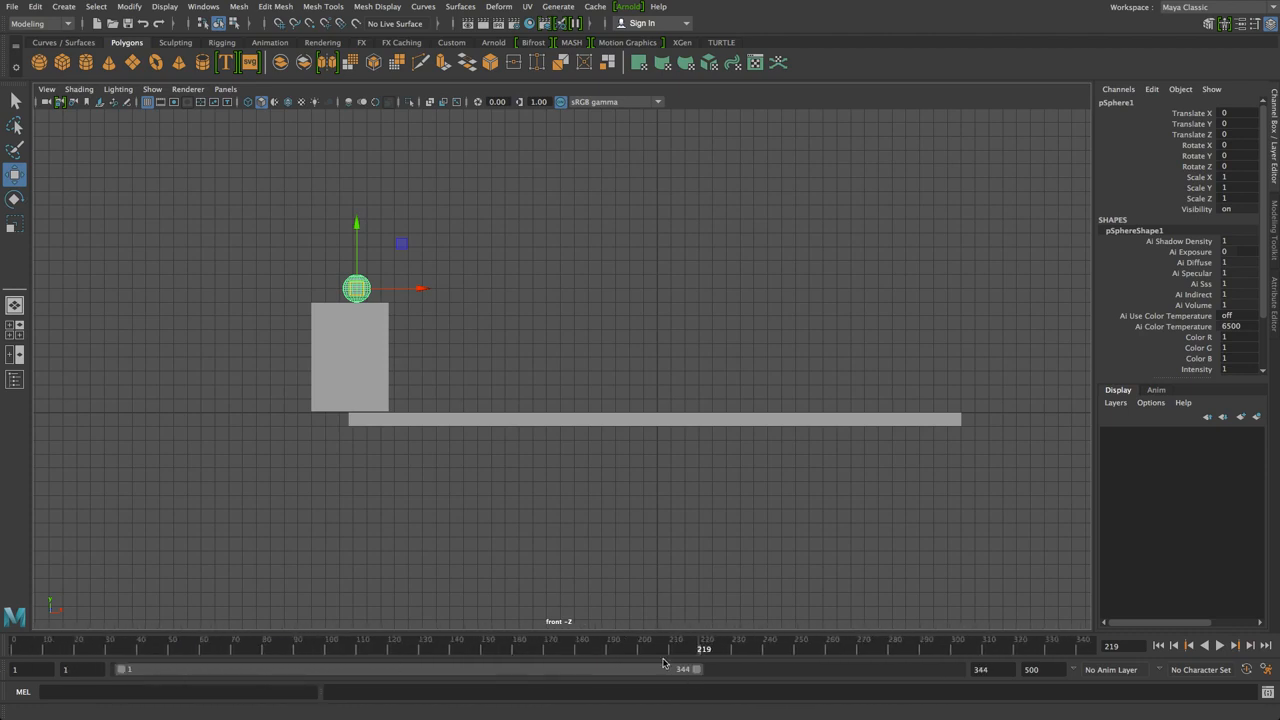
# Set the playback end to frame 200 and return to frame 1
pyautogui.moveTo(701, 671); pyautogui.dragTo(766, 682)
pyautogui.write('200')
pyautogui.press('Return')
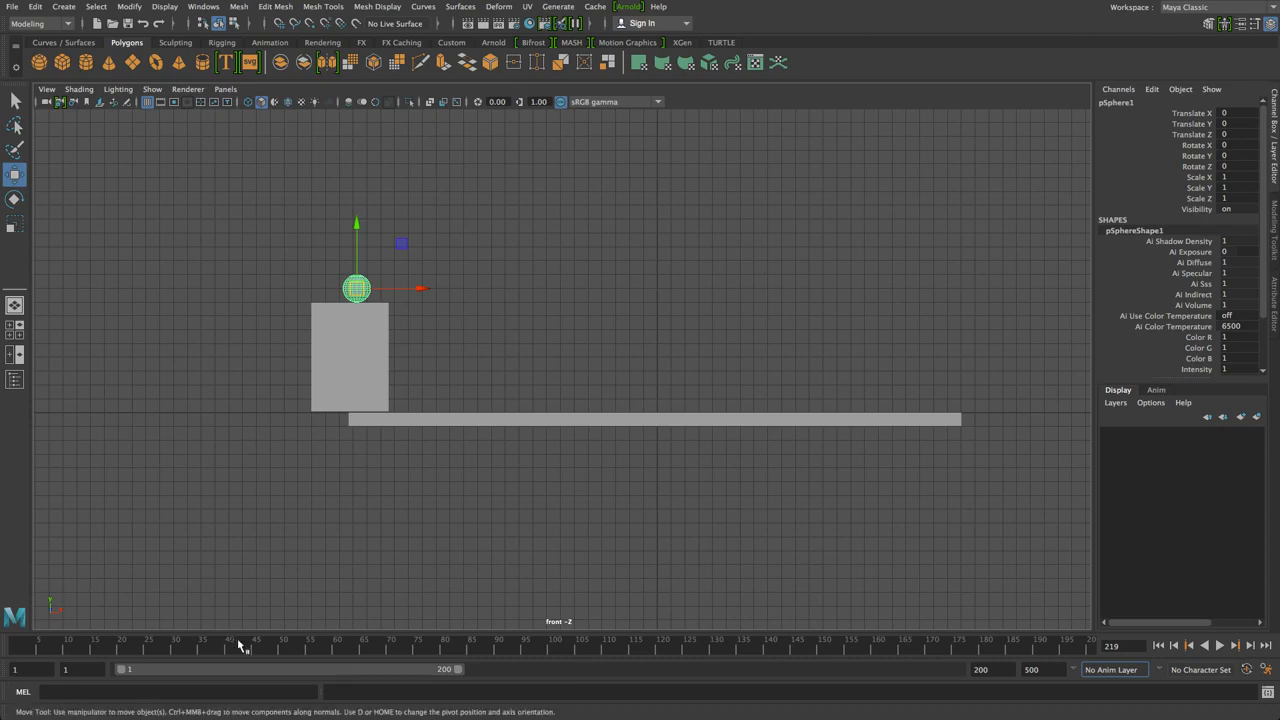
pyautogui.moveTo(217, 652); pyautogui.dragTo(16, 648)
# Key the ball at frame 1, enable Auto Keyframe, and scrub ahead to about frame 17
pyautogui.click(290, 209)
pyautogui.click(350, 286)
pyautogui.press('s')
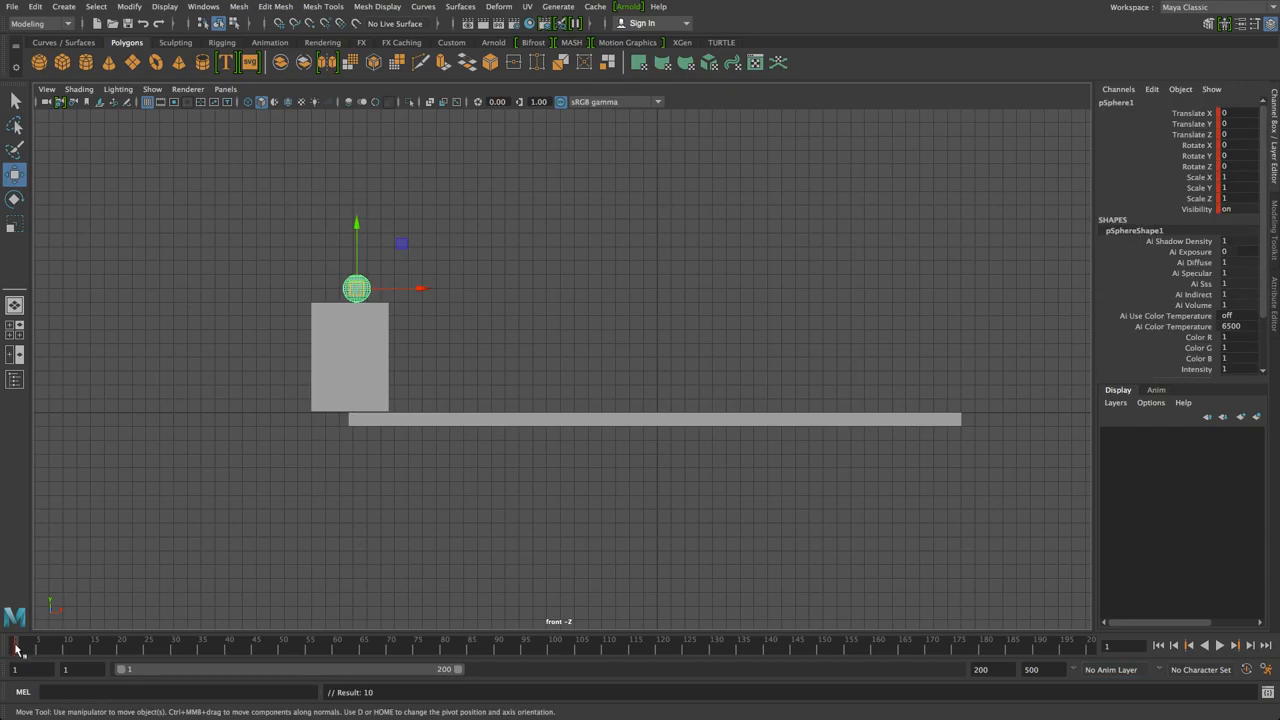
pyautogui.click(1247, 673)
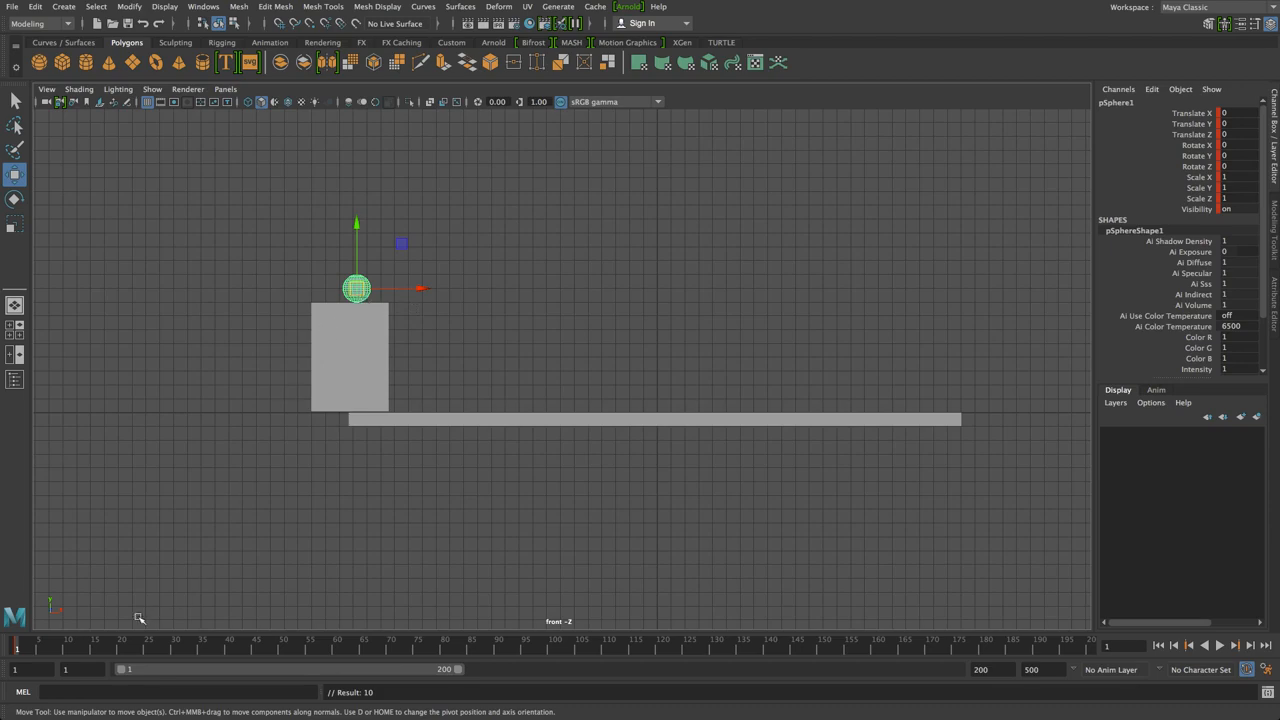
pyautogui.moveTo(35, 657); pyautogui.dragTo(67, 653)
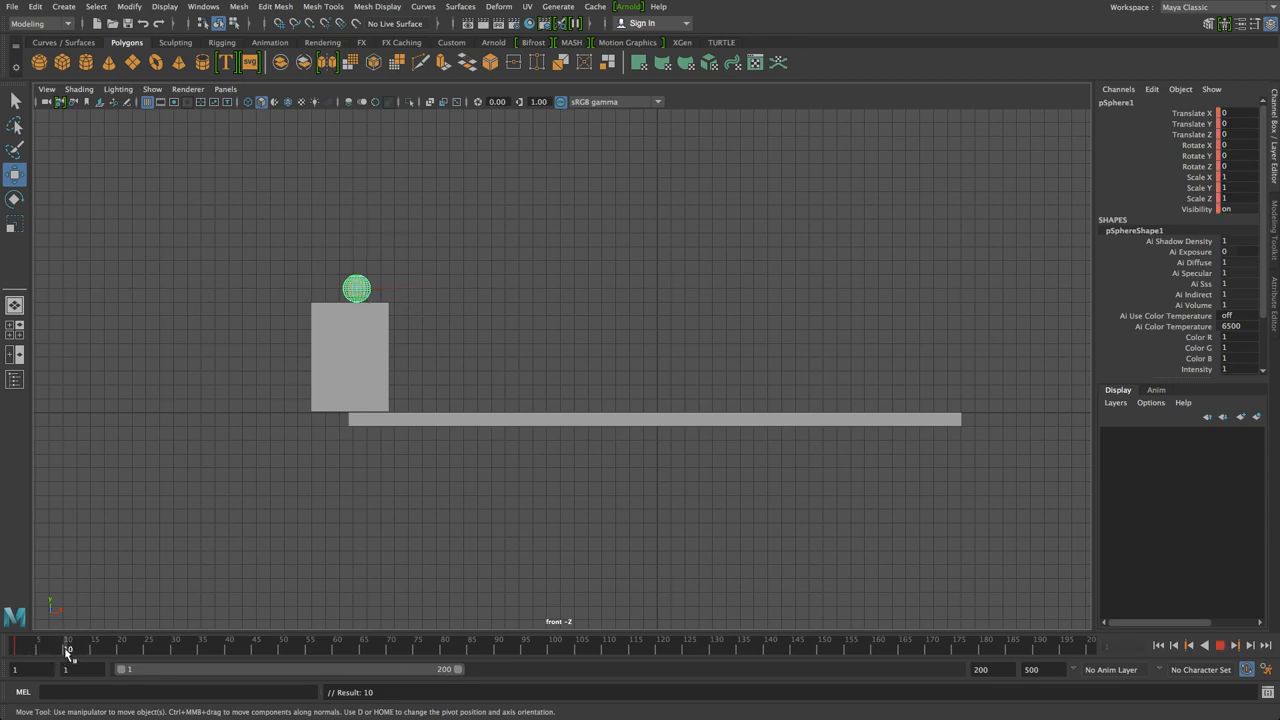
pyautogui.moveTo(73, 652)
pyautogui.mouseDown()
pyautogui.moveTo(105, 653)
pyautogui.moveTo(94, 651)
pyautogui.mouseUp()
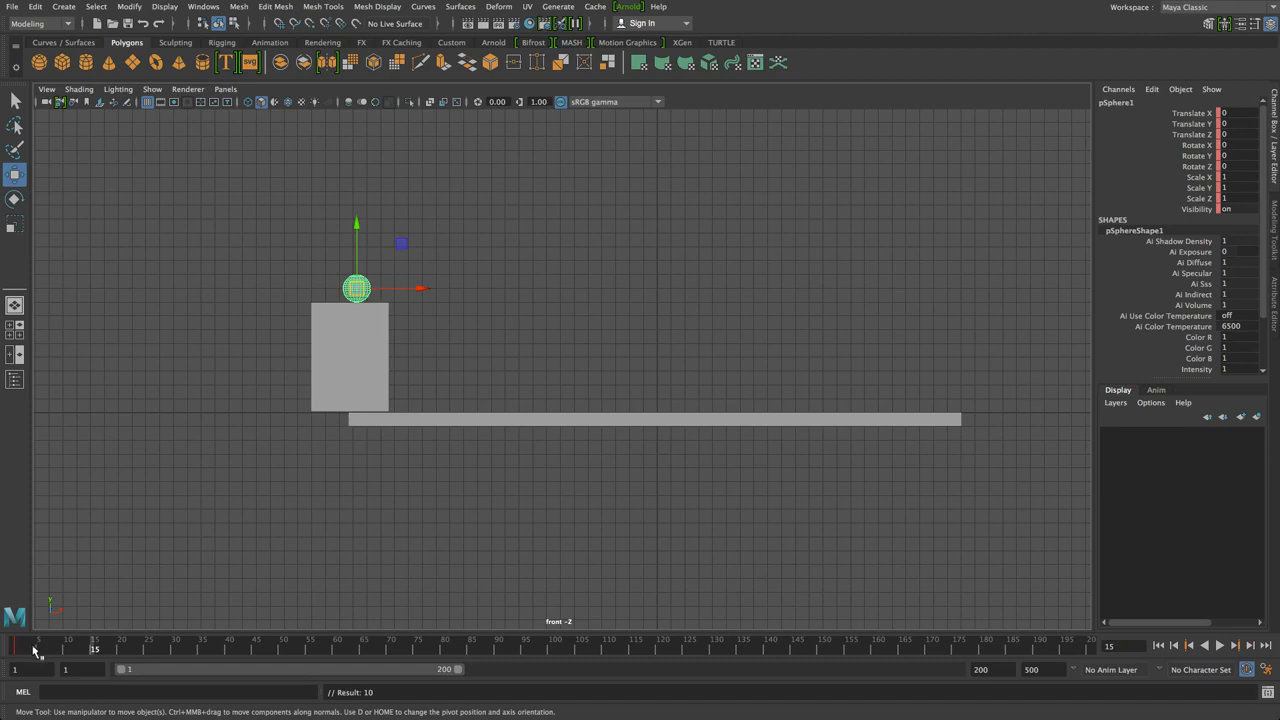
# Lift the ball up and right above the box at frame 15, drop it toward the plank, and key it
pyautogui.click(22, 647)
pyautogui.moveTo(51, 651); pyautogui.dragTo(94, 648)
pyautogui.moveTo(362, 291); pyautogui.dragTo(459, 236)
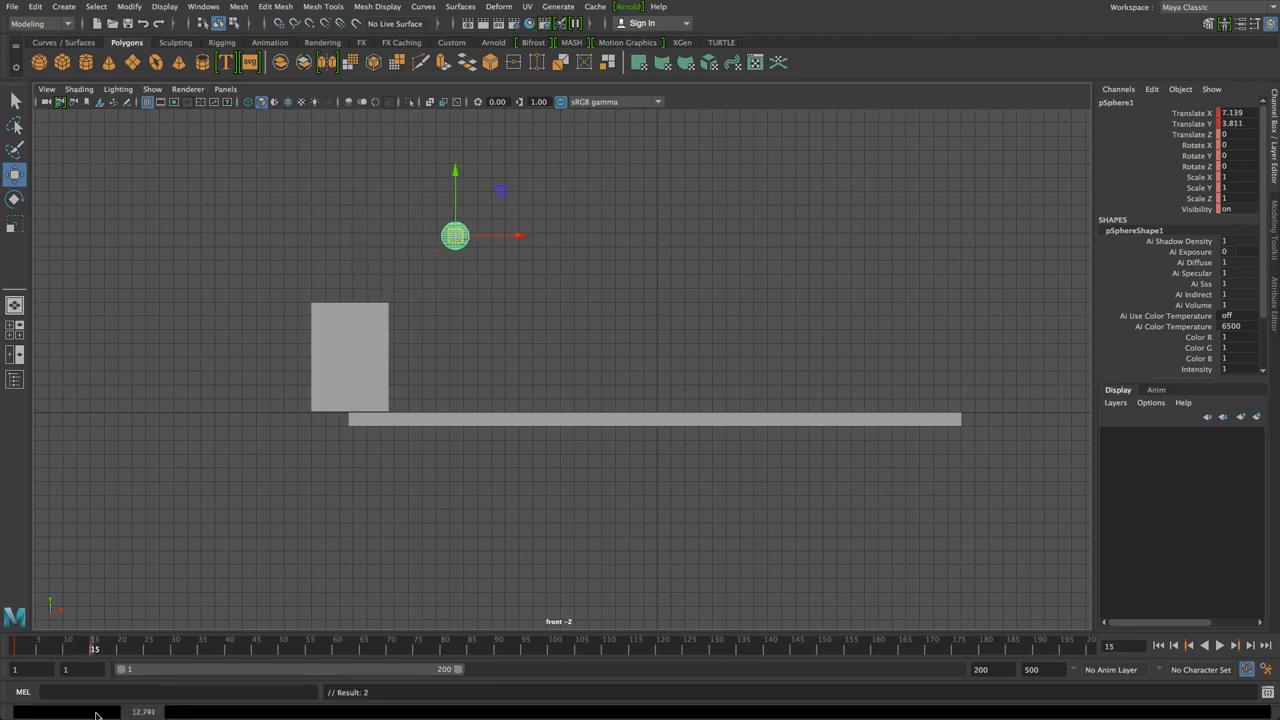
pyautogui.moveTo(120, 657); pyautogui.dragTo(148, 649)
pyautogui.moveTo(455, 238); pyautogui.dragTo(546, 404)
pyautogui.press('s')
# Undo the mistaken move and place the ball just above the plank at frame 30
pyautogui.moveTo(153, 651); pyautogui.dragTo(229, 653)
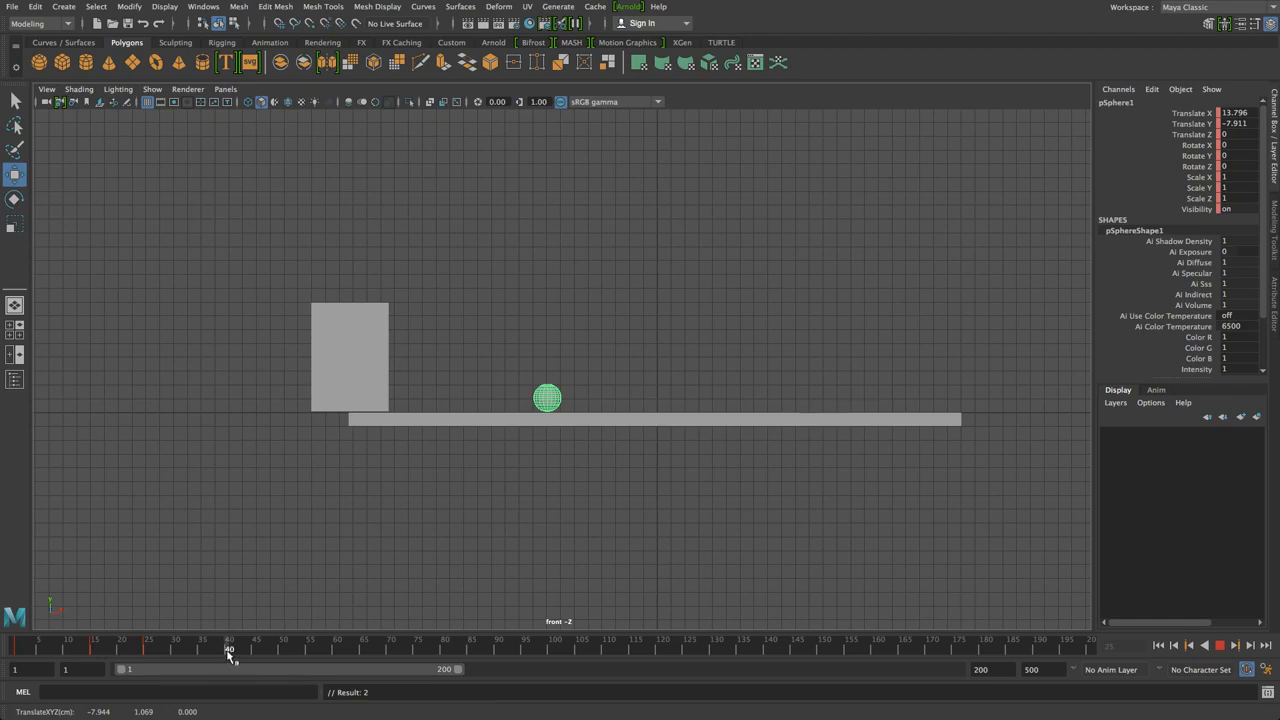
pyautogui.moveTo(229, 653); pyautogui.dragTo(229, 653)
pyautogui.hotkey('ctrl', 'z')
pyautogui.hotkey('ctrl', 'z')
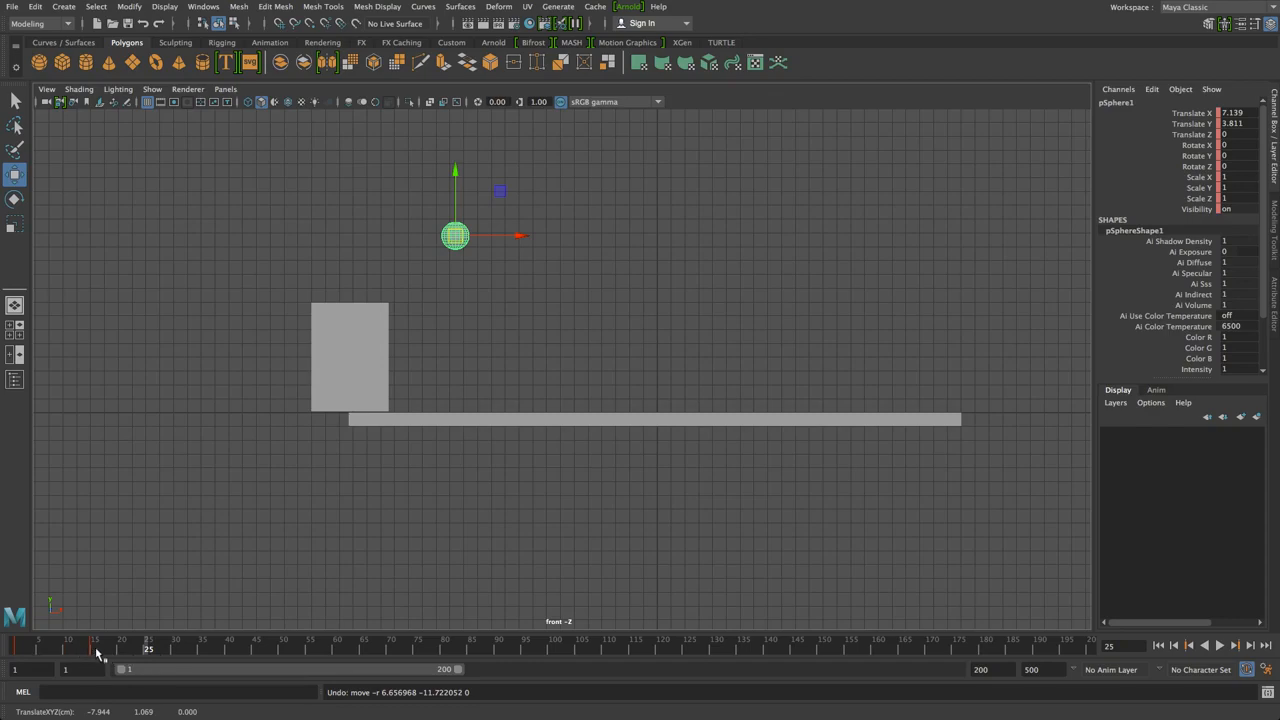
pyautogui.moveTo(172, 651); pyautogui.dragTo(177, 651)
pyautogui.moveTo(455, 238); pyautogui.dragTo(568, 418)
pyautogui.scroll(5, 568, 431)
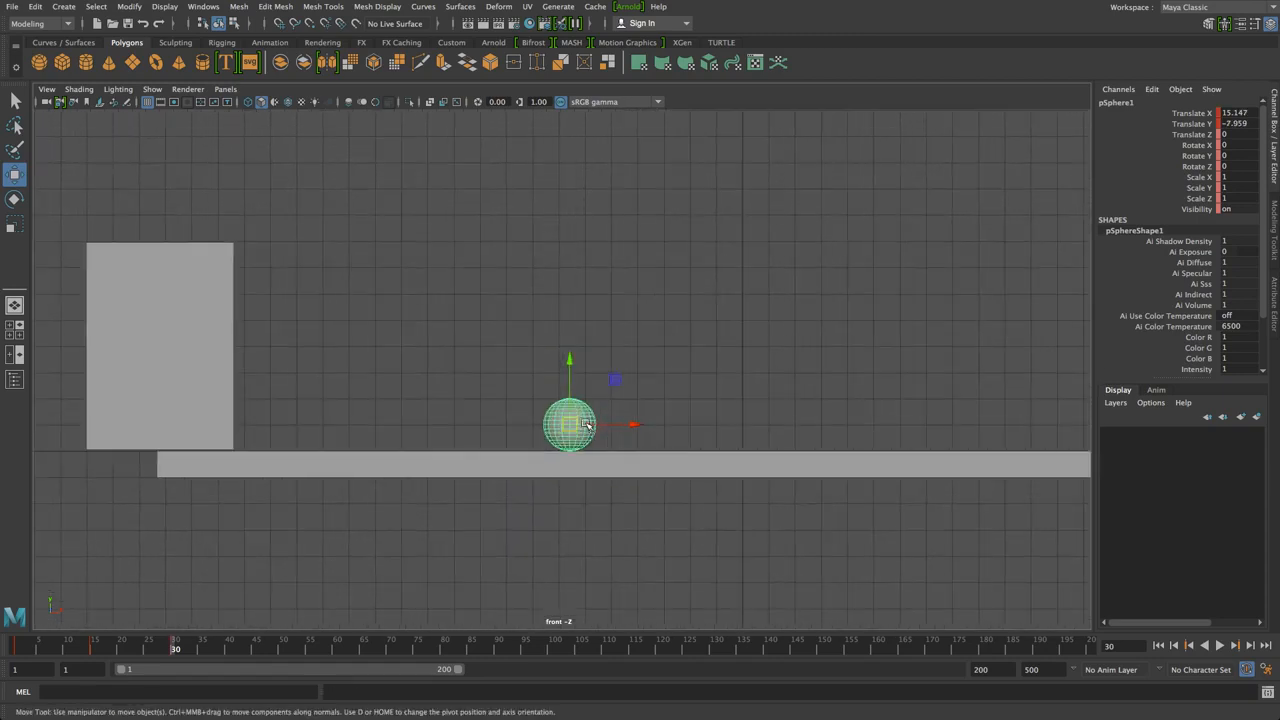
pyautogui.moveTo(573, 436); pyautogui.dragTo(583, 470)
pyautogui.hotkey('ctrl', 'z')
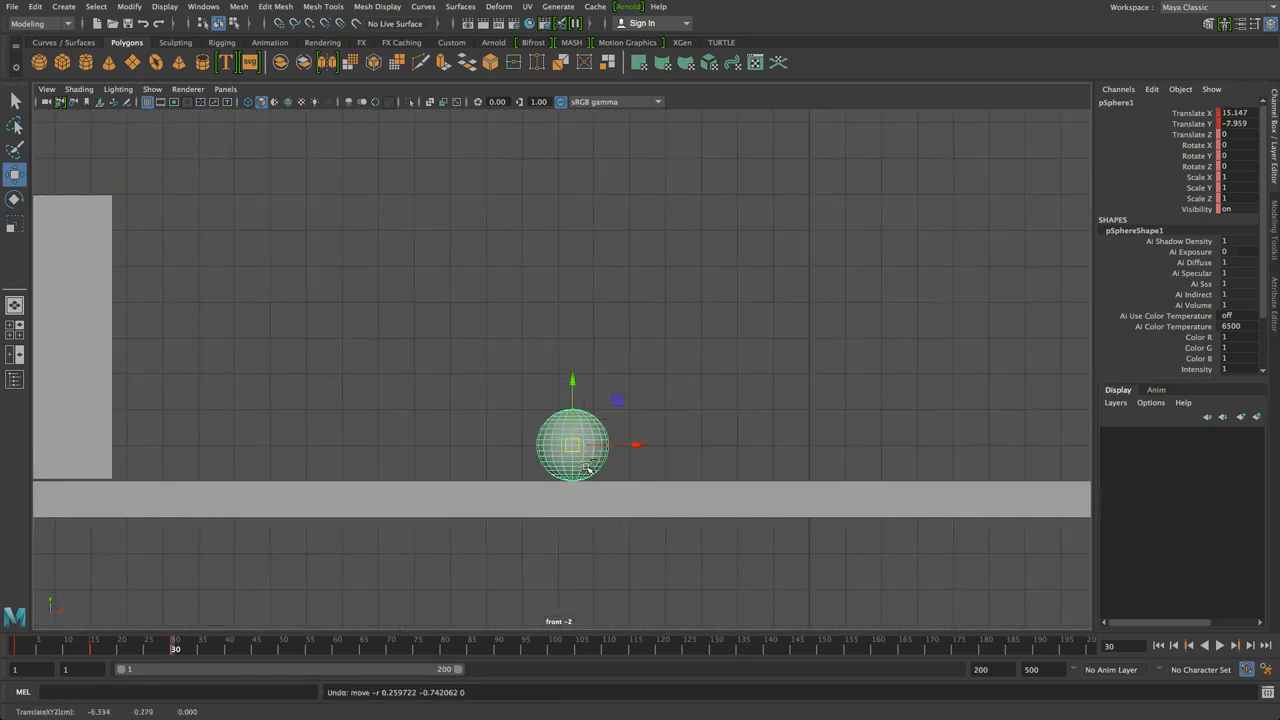
pyautogui.moveTo(571, 405); pyautogui.dragTo(571, 407)
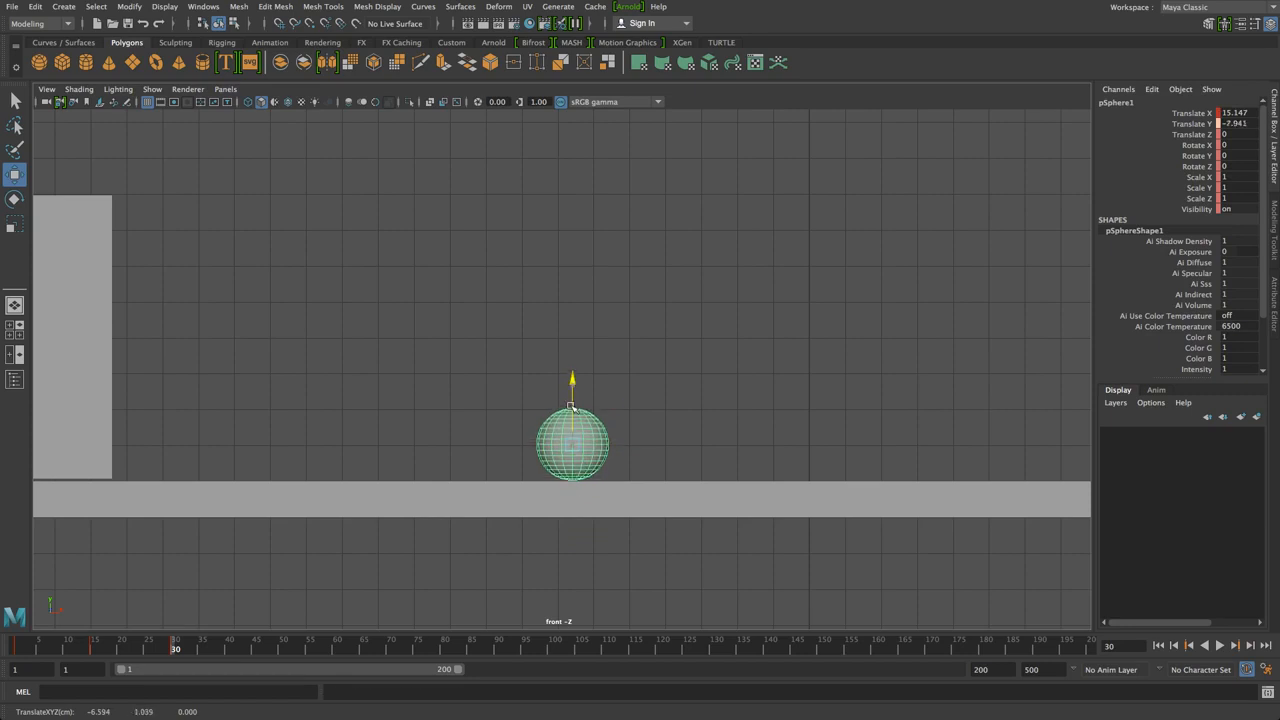
pyautogui.scroll(-3, 291, 574)
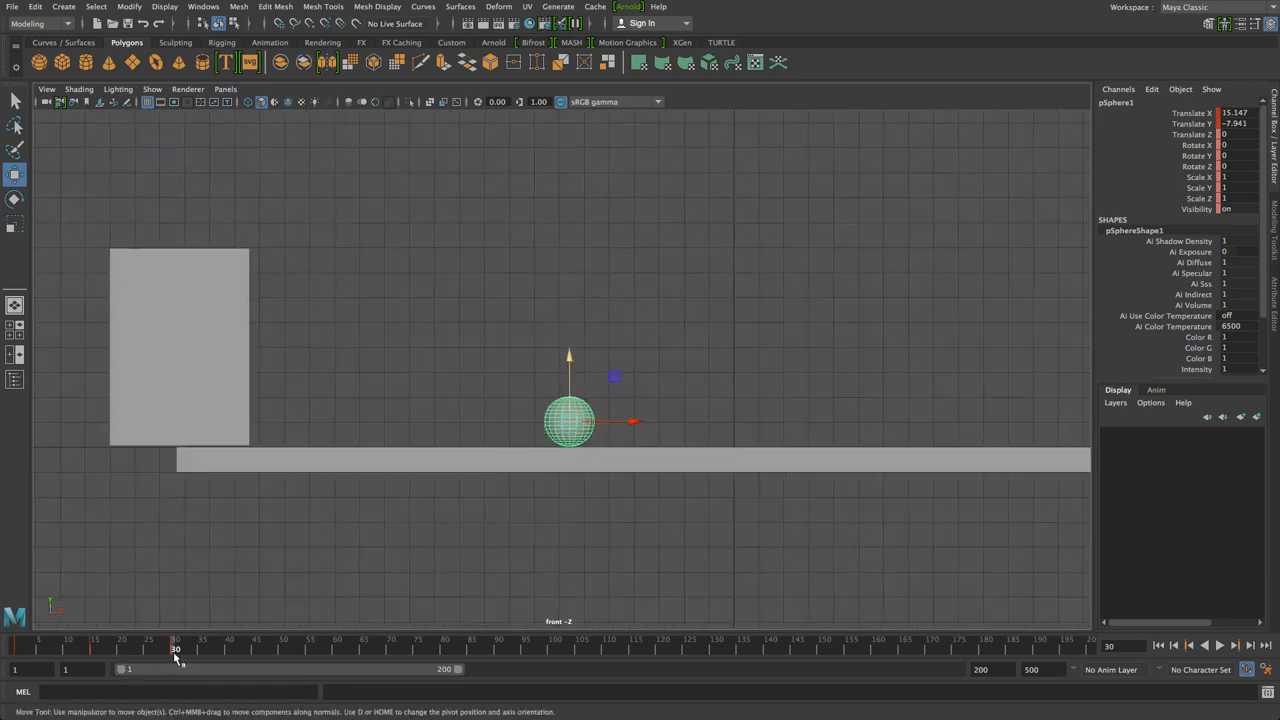
# At frame 45, raise the ball up and right off the plank, then scrub back to review
pyautogui.hotkey('alt', 'v')
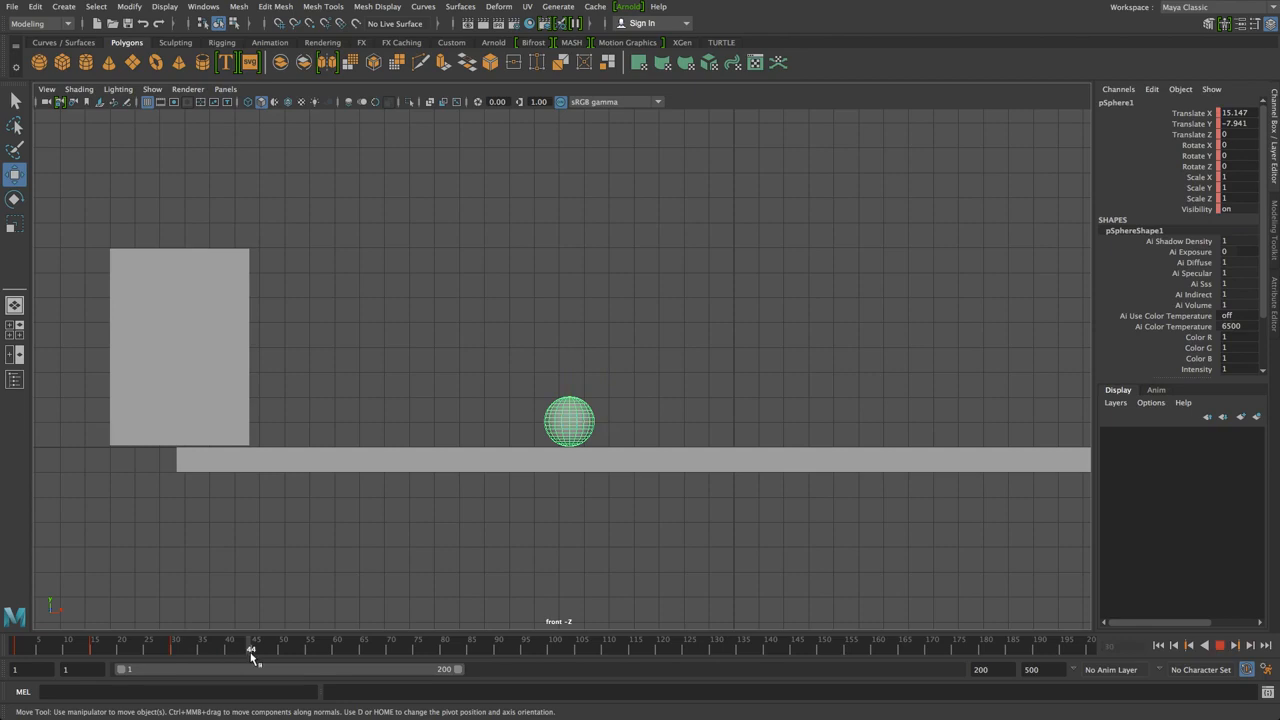
pyautogui.click(256, 650)
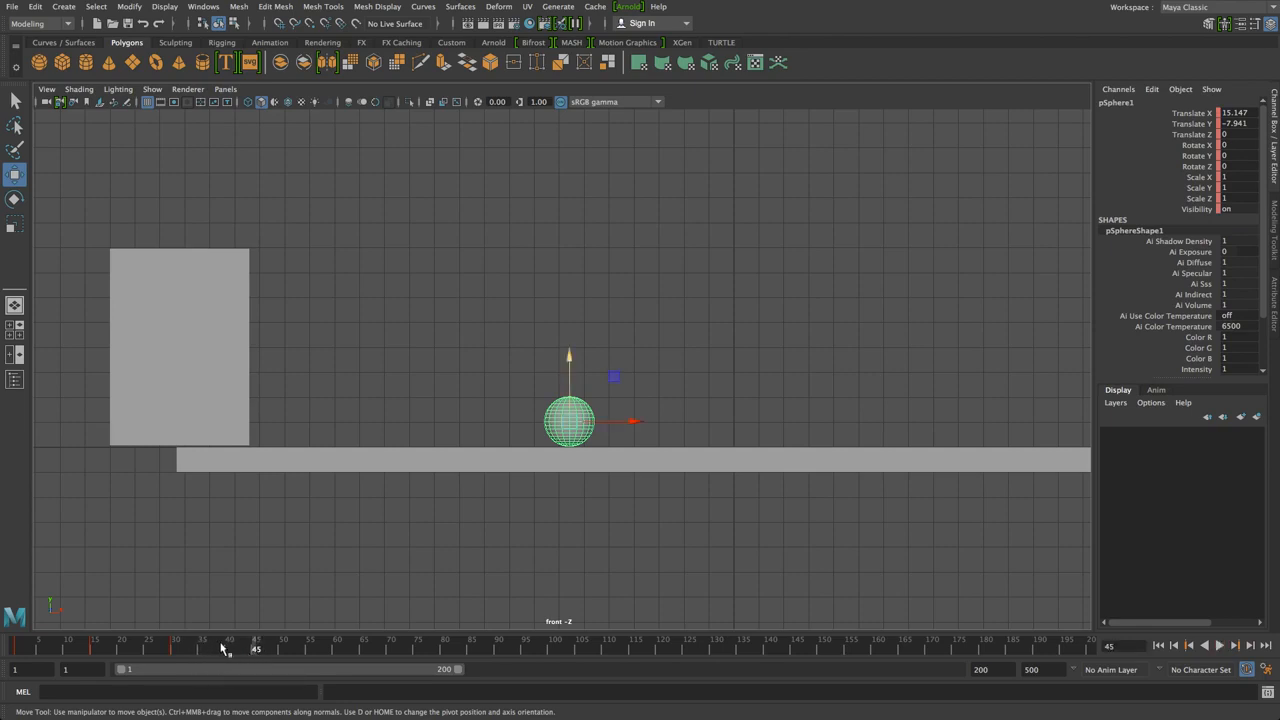
pyautogui.keyDown('alt'); pyautogui.moveTo(607, 366); pyautogui.dragTo(471, 371, button='middle'); pyautogui.keyUp('alt')
pyautogui.moveTo(409, 457); pyautogui.dragTo(532, 345)
pyautogui.moveTo(261, 636)
pyautogui.mouseDown()
pyautogui.moveTo(249, 650)
pyautogui.moveTo(191, 650)
pyautogui.moveTo(47, 628)
pyautogui.moveTo(120, 646)
pyautogui.moveTo(294, 646)
pyautogui.moveTo(254, 653)
pyautogui.mouseUp()
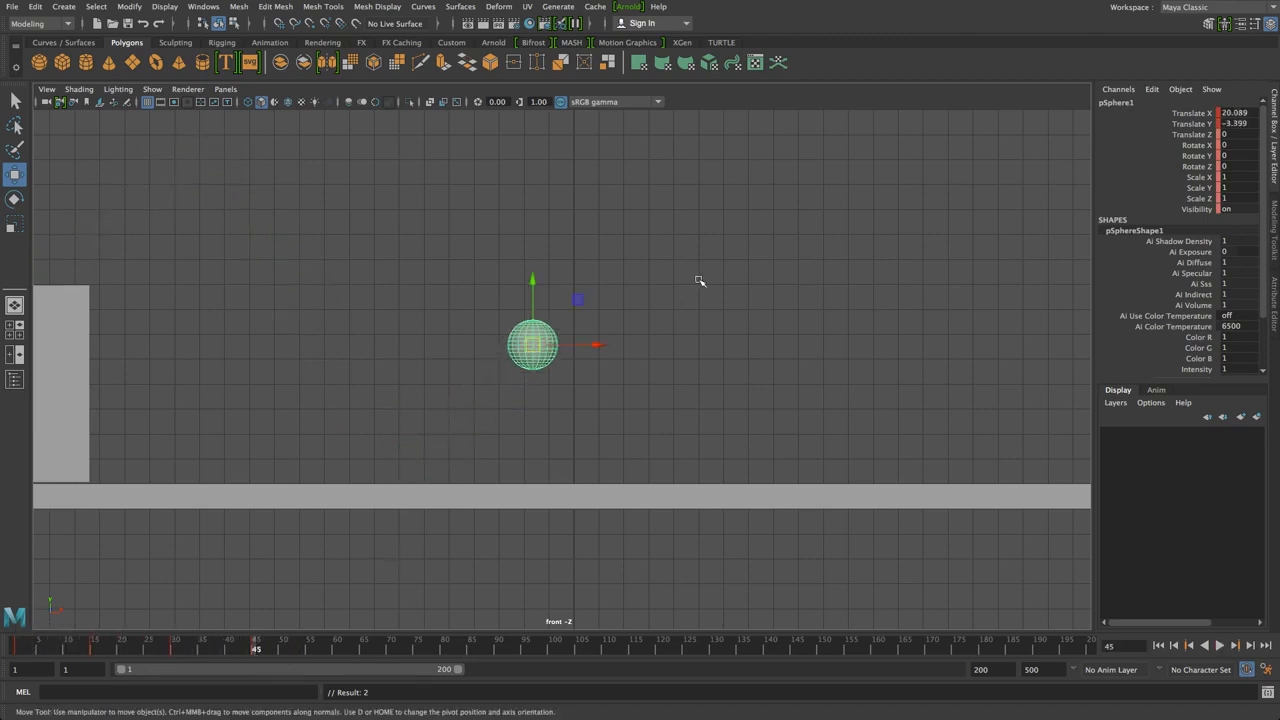
# Key the ball down on the plank at frame 60, up at 75, and down again at 90
pyautogui.moveTo(536, 345); pyautogui.dragTo(552, 323)
pyautogui.keyDown('alt'); pyautogui.moveTo(589, 306); pyautogui.dragTo(455, 280, button='middle'); pyautogui.keyUp('alt')
pyautogui.keyDown('alt'); pyautogui.moveTo(455, 280); pyautogui.dragTo(512, 302, button='right'); pyautogui.keyUp('alt')
pyautogui.moveTo(278, 654); pyautogui.dragTo(336, 654)
pyautogui.moveTo(436, 306); pyautogui.dragTo(520, 423)
pyautogui.keyDown('alt'); pyautogui.moveTo(469, 423); pyautogui.dragTo(309, 451, button='middle'); pyautogui.keyUp('alt')
pyautogui.moveTo(338, 654); pyautogui.dragTo(418, 652)
pyautogui.moveTo(365, 452); pyautogui.dragTo(467, 391)
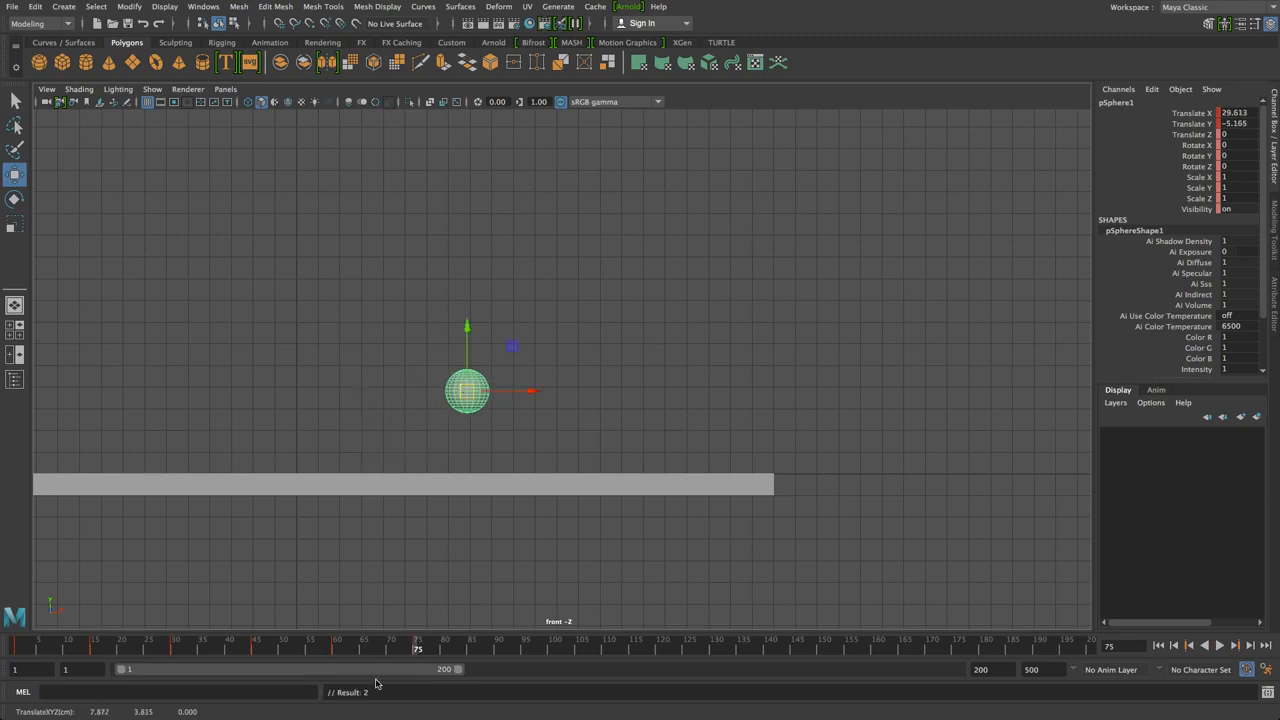
pyautogui.moveTo(418, 652); pyautogui.dragTo(455, 652)
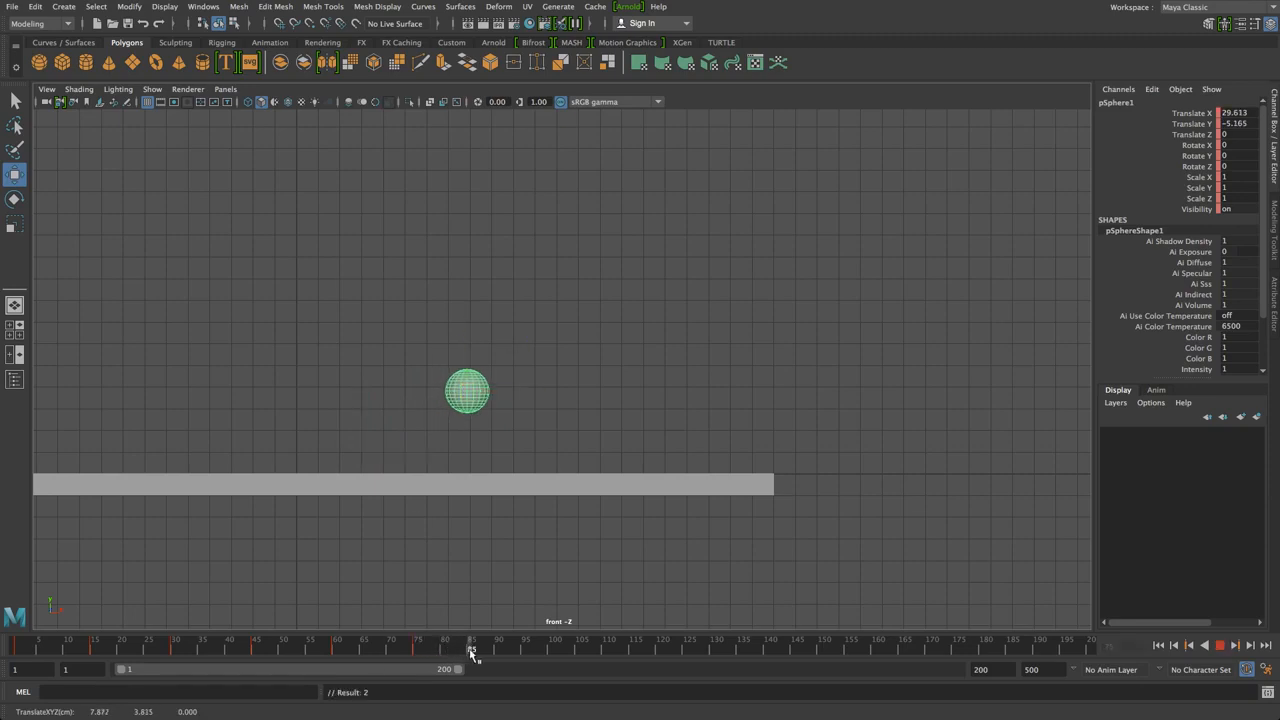
pyautogui.moveTo(498, 652); pyautogui.dragTo(498, 652)
pyautogui.moveTo(467, 391); pyautogui.dragTo(547, 452)
pyautogui.keyDown('alt'); pyautogui.moveTo(572, 441); pyautogui.dragTo(353, 479, button='middle'); pyautogui.keyUp('alt')
# Key the ball up at 105, down at 120, up at 135, and near the plank's right end at 150
pyautogui.hotkey('alt', 'v')
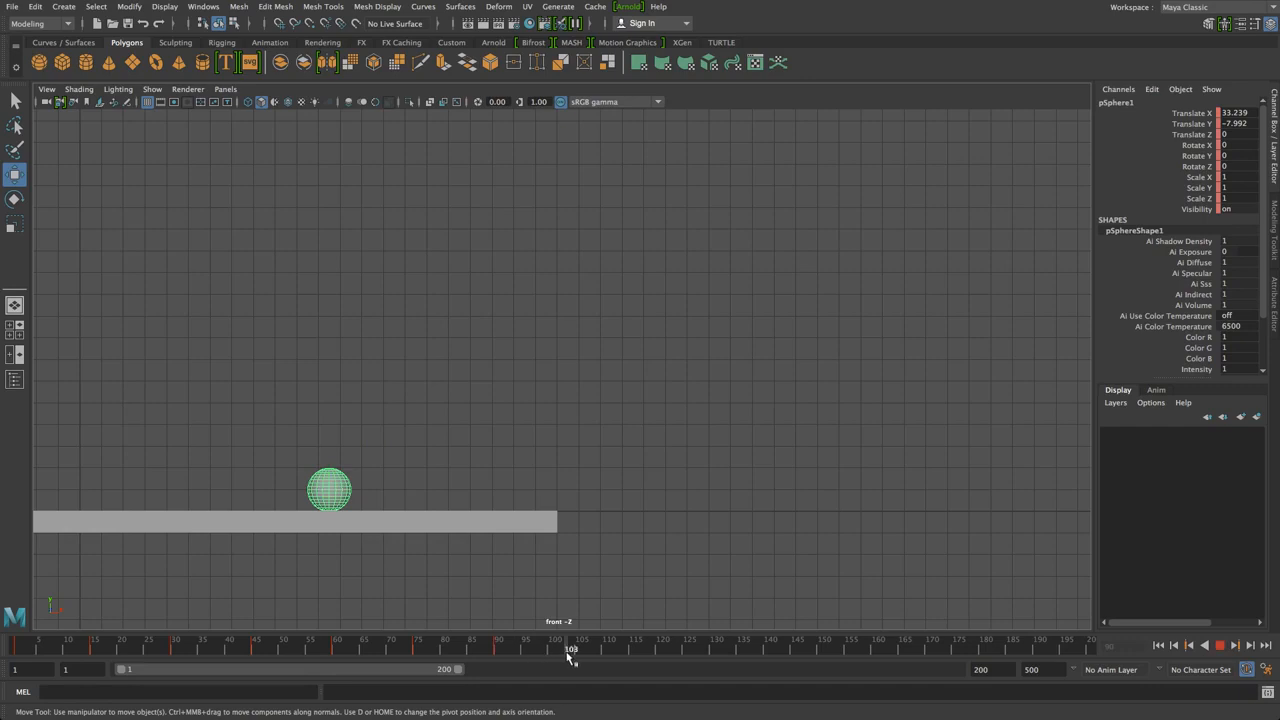
pyautogui.moveTo(580, 655); pyautogui.dragTo(580, 655)
pyautogui.moveTo(350, 487); pyautogui.dragTo(457, 450)
pyautogui.moveTo(606, 655); pyautogui.dragTo(659, 653)
pyautogui.moveTo(437, 454); pyautogui.dragTo(497, 494)
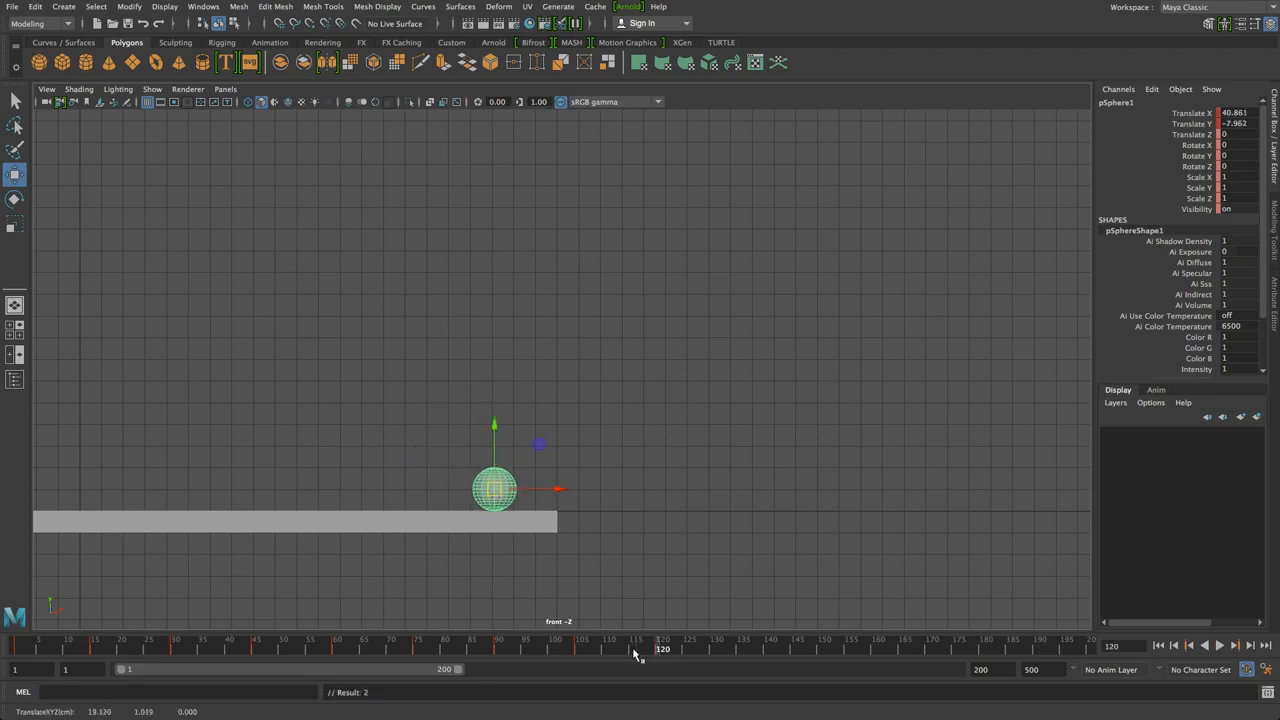
pyautogui.moveTo(659, 655); pyautogui.dragTo(739, 665)
pyautogui.moveTo(483, 488); pyautogui.dragTo(515, 474)
pyautogui.moveTo(746, 653); pyautogui.dragTo(822, 651)
pyautogui.moveTo(523, 480); pyautogui.dragTo(549, 490)
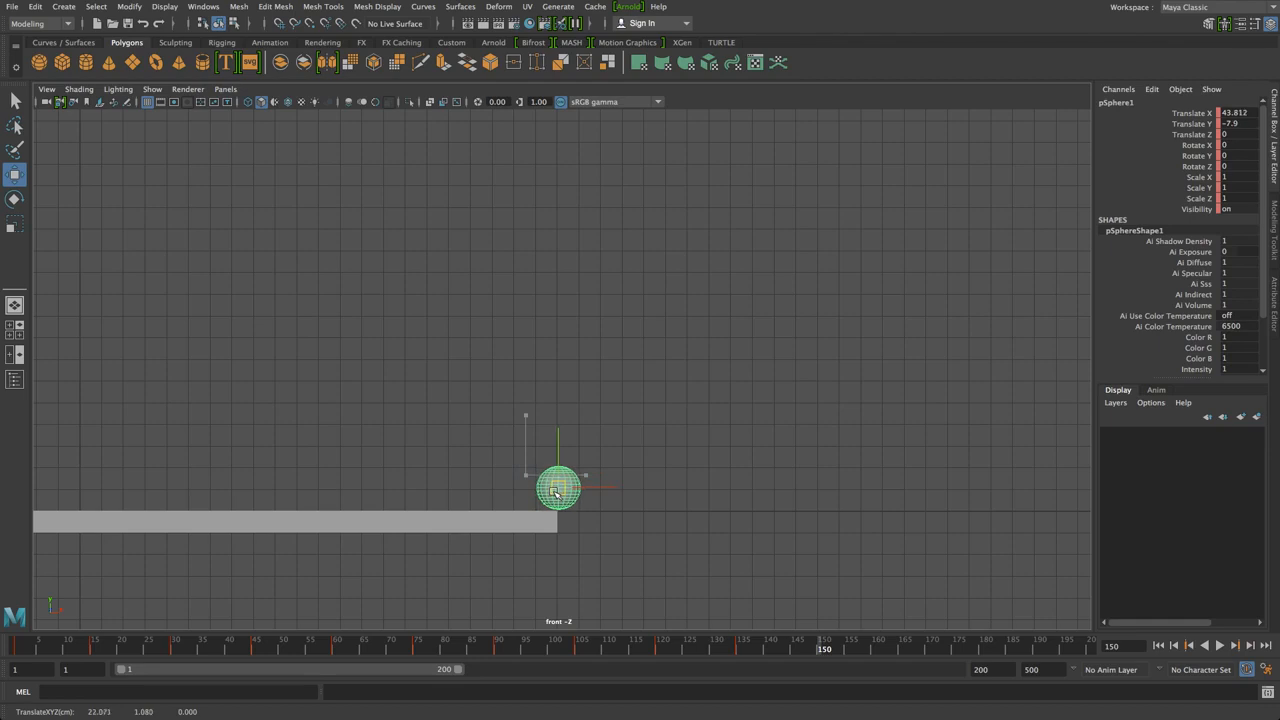
pyautogui.click(380, 423)
# Slide the plank (pCube2) right to Translate X 2.766
pyautogui.click(424, 514)
pyautogui.press('t')
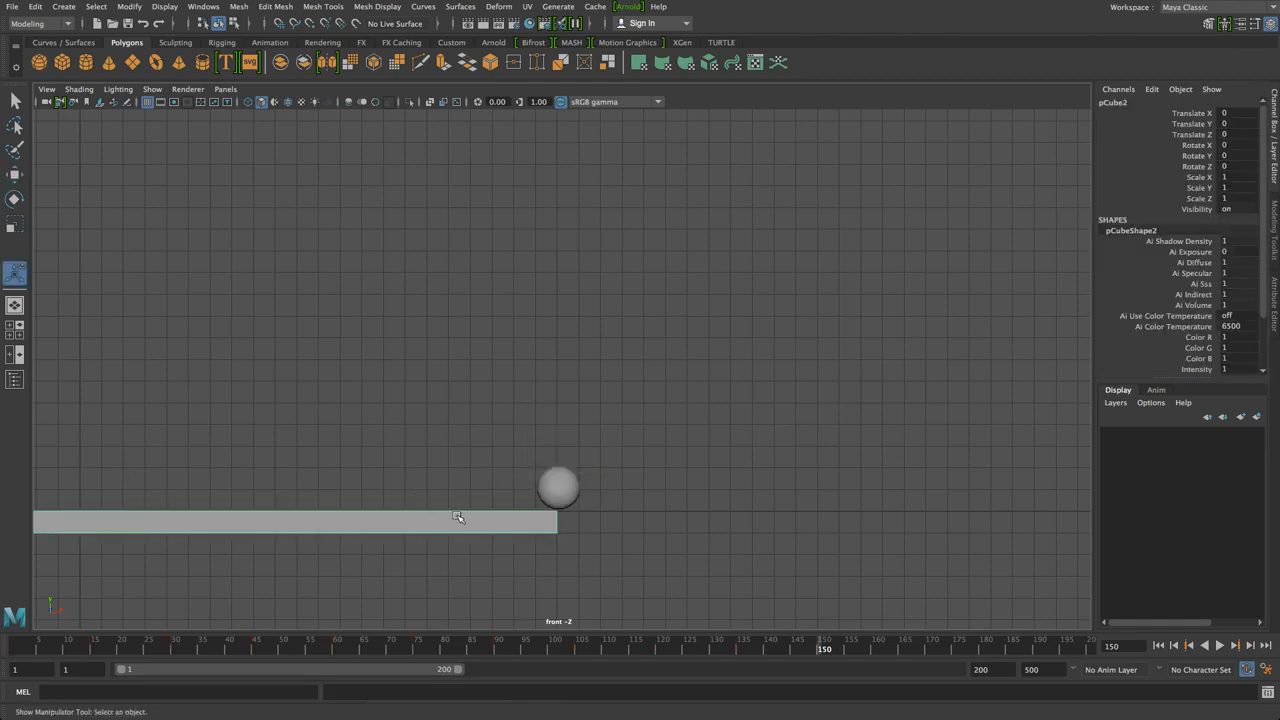
pyautogui.keyDown('alt'); pyautogui.moveTo(240, 509); pyautogui.dragTo(804, 417, button='right'); pyautogui.keyUp('alt')
pyautogui.press('w')
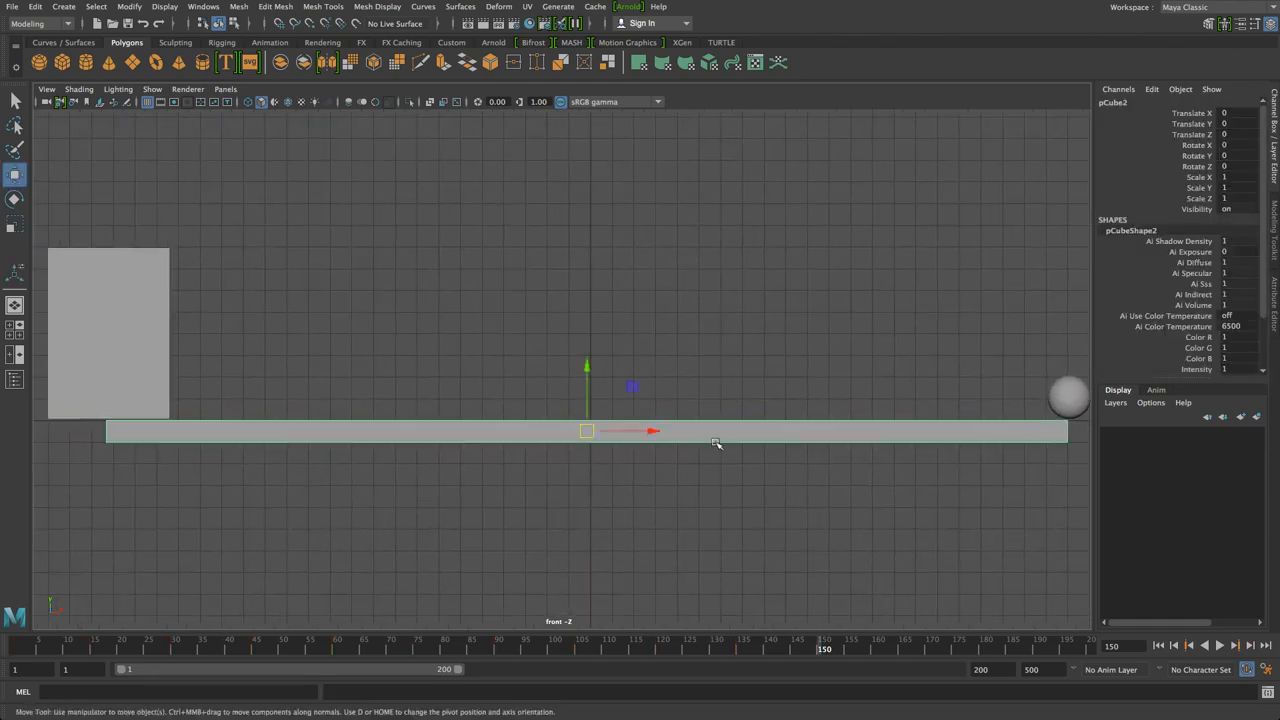
pyautogui.moveTo(652, 441); pyautogui.dragTo(705, 433)
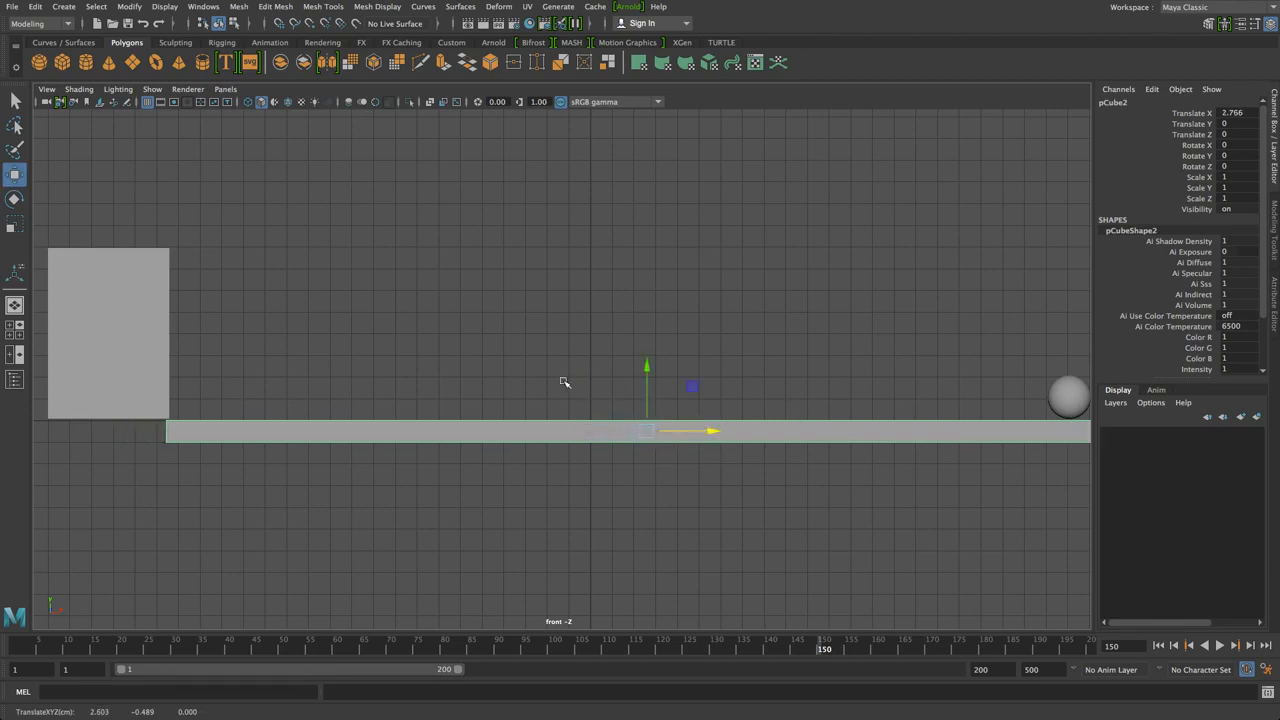
# Rewind to frame 1 and play the ball bouncing along the plank, then stop
pyautogui.hotkey('alt', 'v')
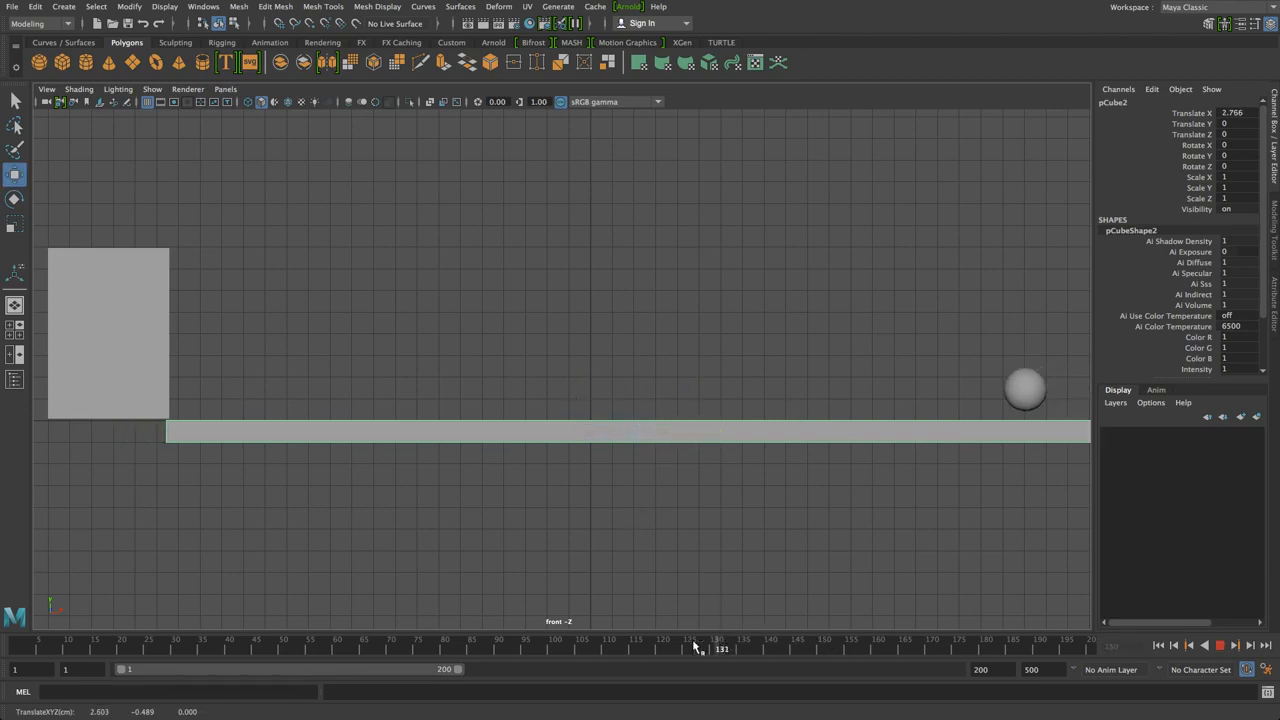
pyautogui.moveTo(155, 650)
pyautogui.mouseDown()
pyautogui.moveTo(521, 672)
pyautogui.moveTo(2, 692)
pyautogui.mouseUp()
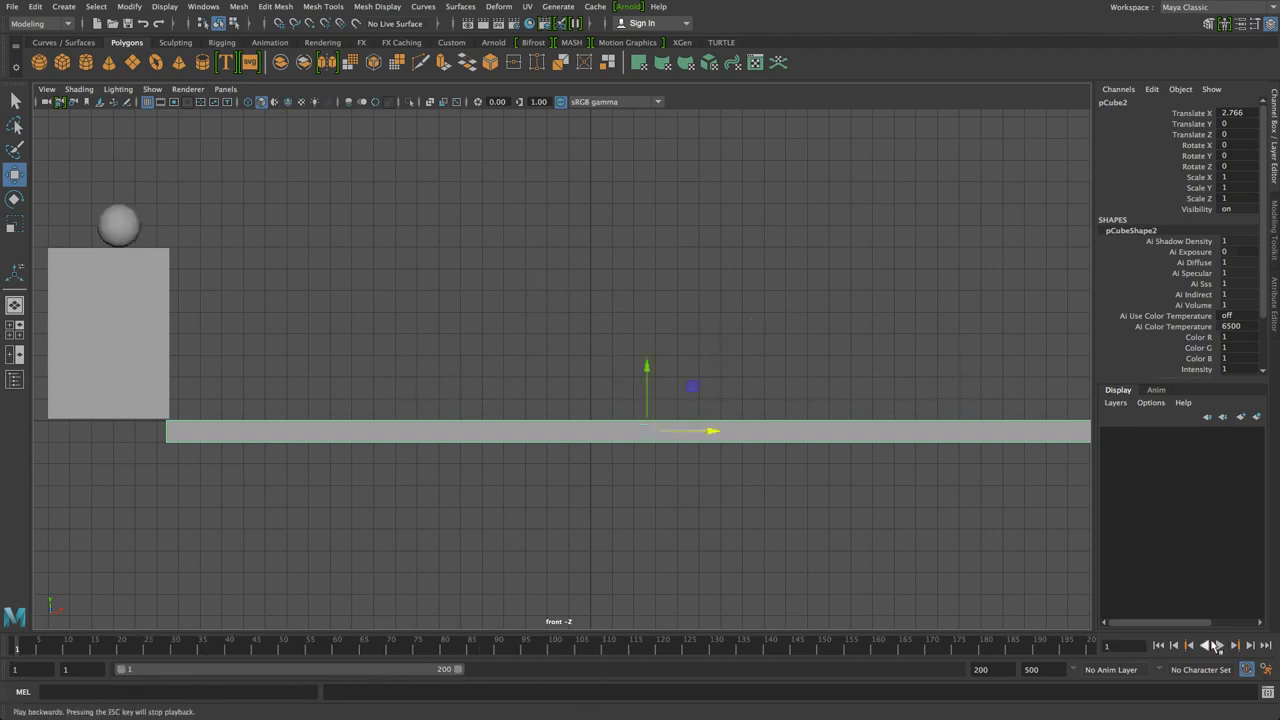
pyautogui.click(1220, 646)
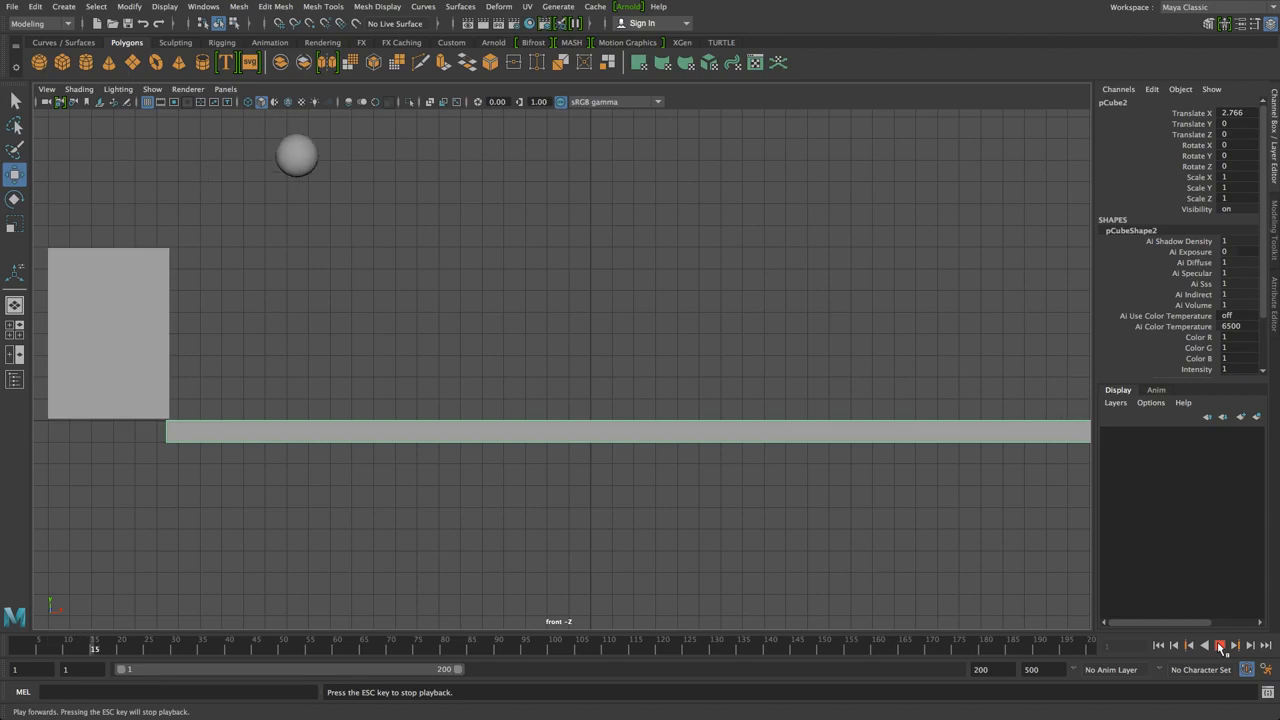
pyautogui.click(1220, 647)
# Set the animation end time to 160 and play it back once
pyautogui.click(1059, 354)
pyautogui.click(1065, 393)
pyautogui.moveTo(768, 643); pyautogui.dragTo(886, 652)
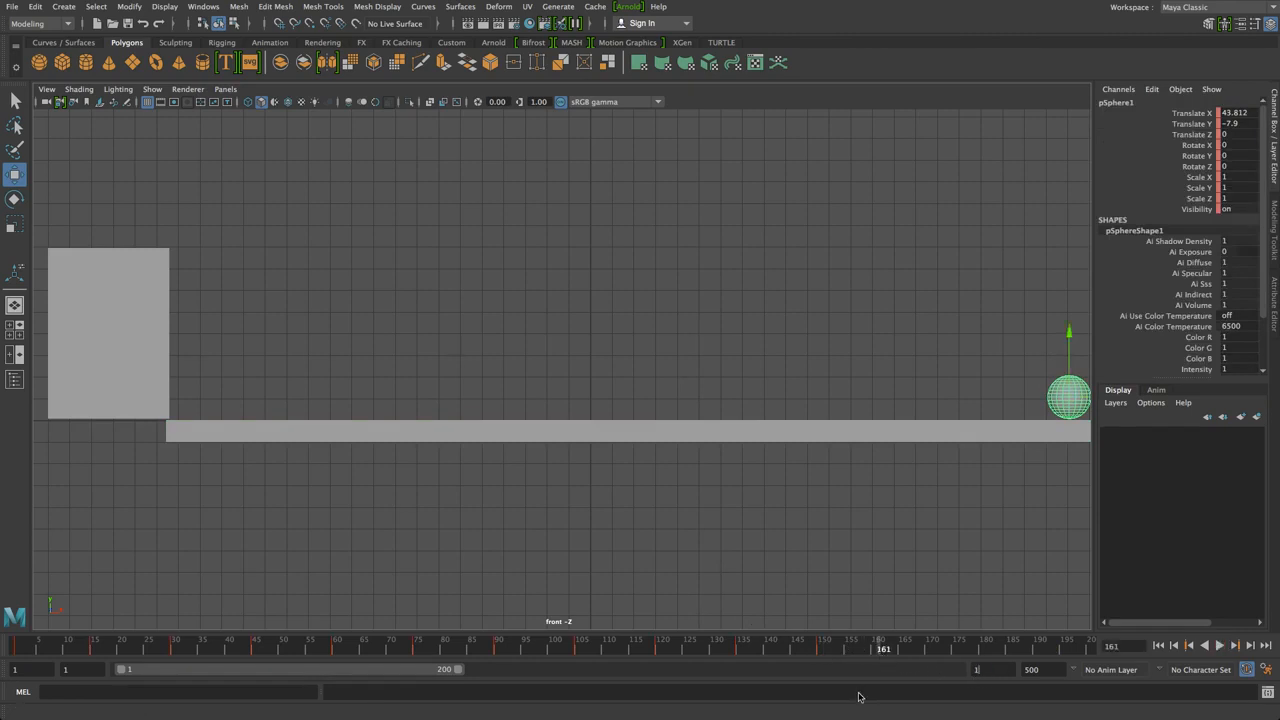
pyautogui.press('Return')
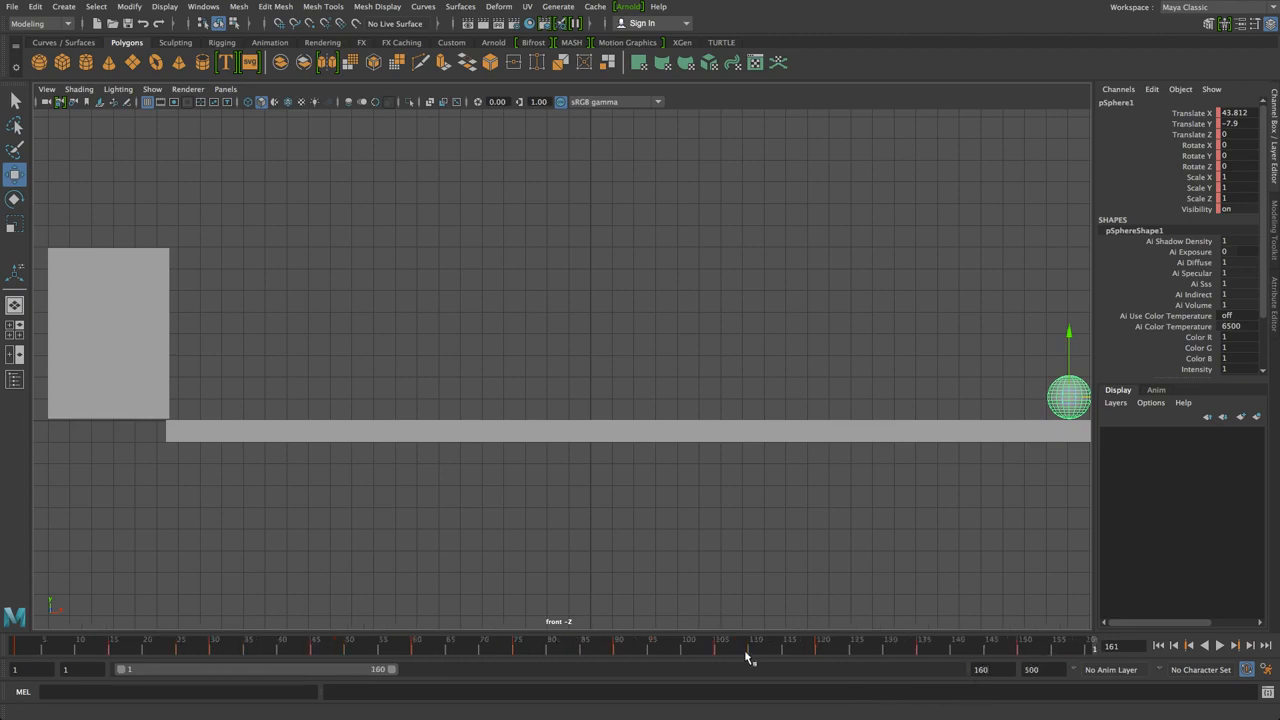
pyautogui.hotkey('alt', 'v')
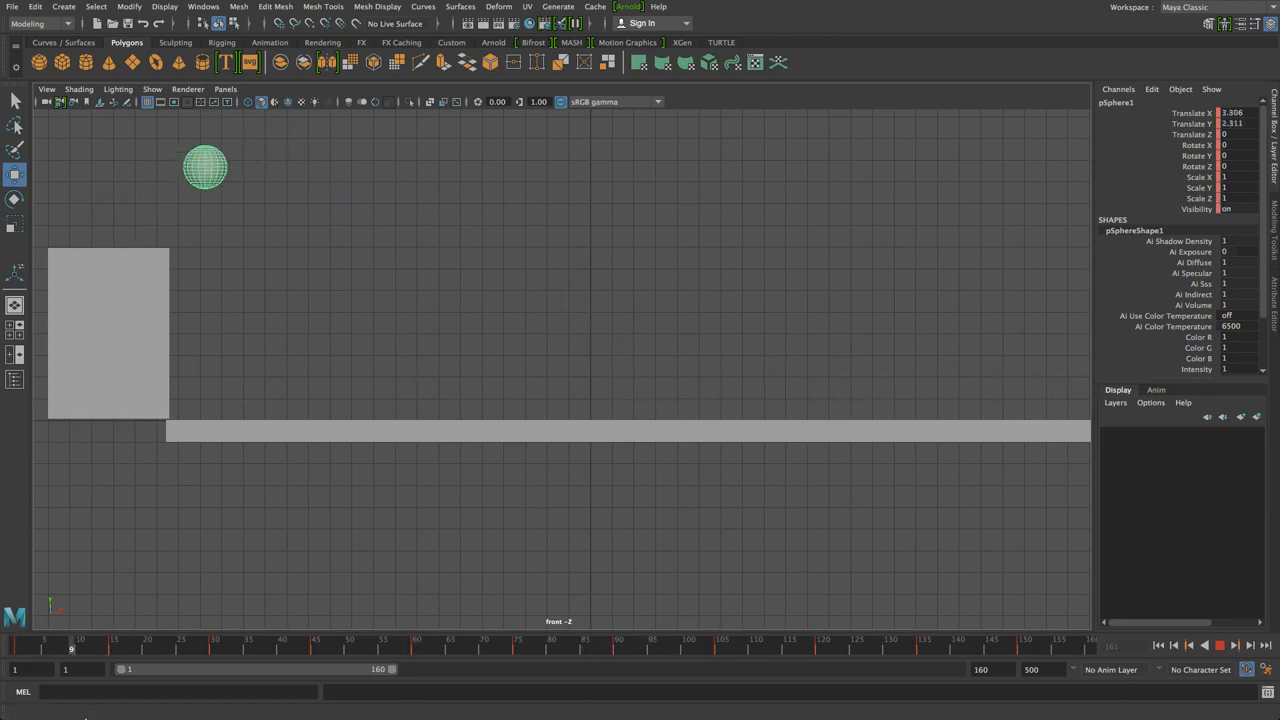
pyautogui.hotkey('alt', 'v')
# Maximize the perspective view, tumble it to look down, play to frame 65, and hide the grid
pyautogui.press('space')
pyautogui.press('space')
pyautogui.keyDown('alt'); pyautogui.moveTo(651, 294); pyautogui.dragTo(568, 329); pyautogui.keyUp('alt')
pyautogui.click(553, 231)
pyautogui.keyDown('alt'); pyautogui.moveTo(553, 231); pyautogui.dragTo(543, 270, button='middle'); pyautogui.keyUp('alt')
pyautogui.scroll(-5, 542, 269)
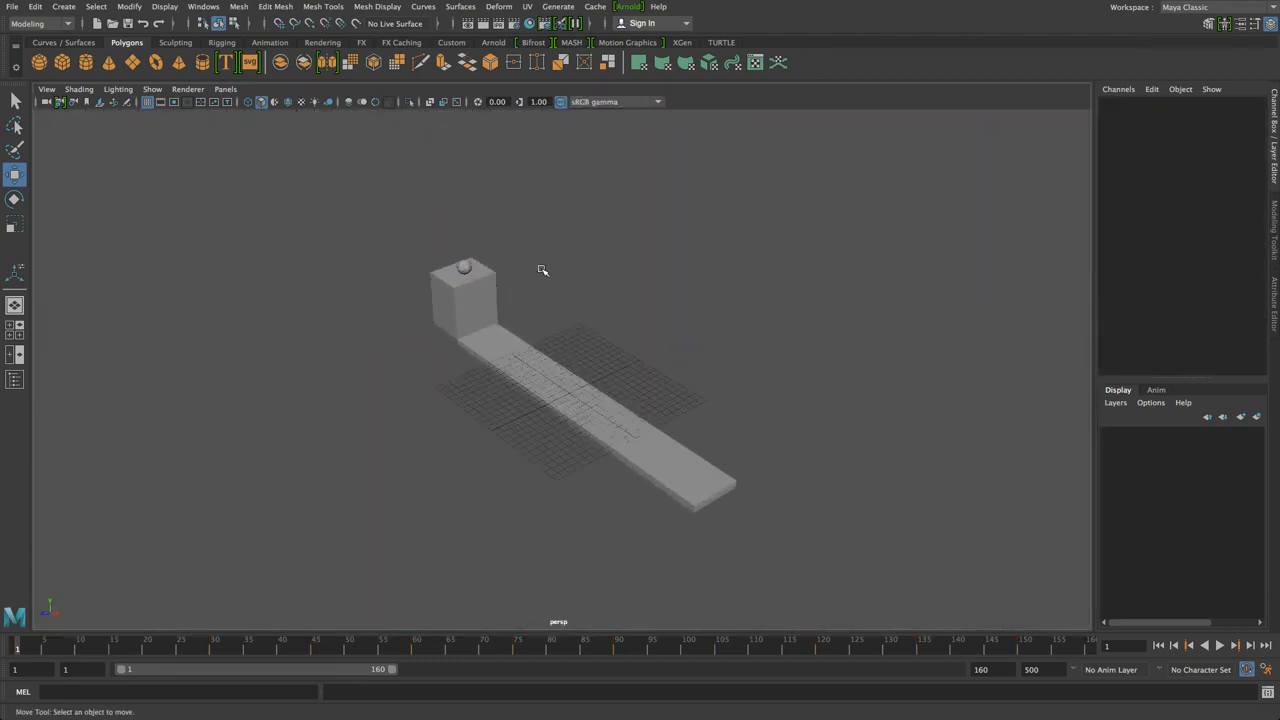
pyautogui.scroll(4, 541, 267)
pyautogui.click(1218, 646)
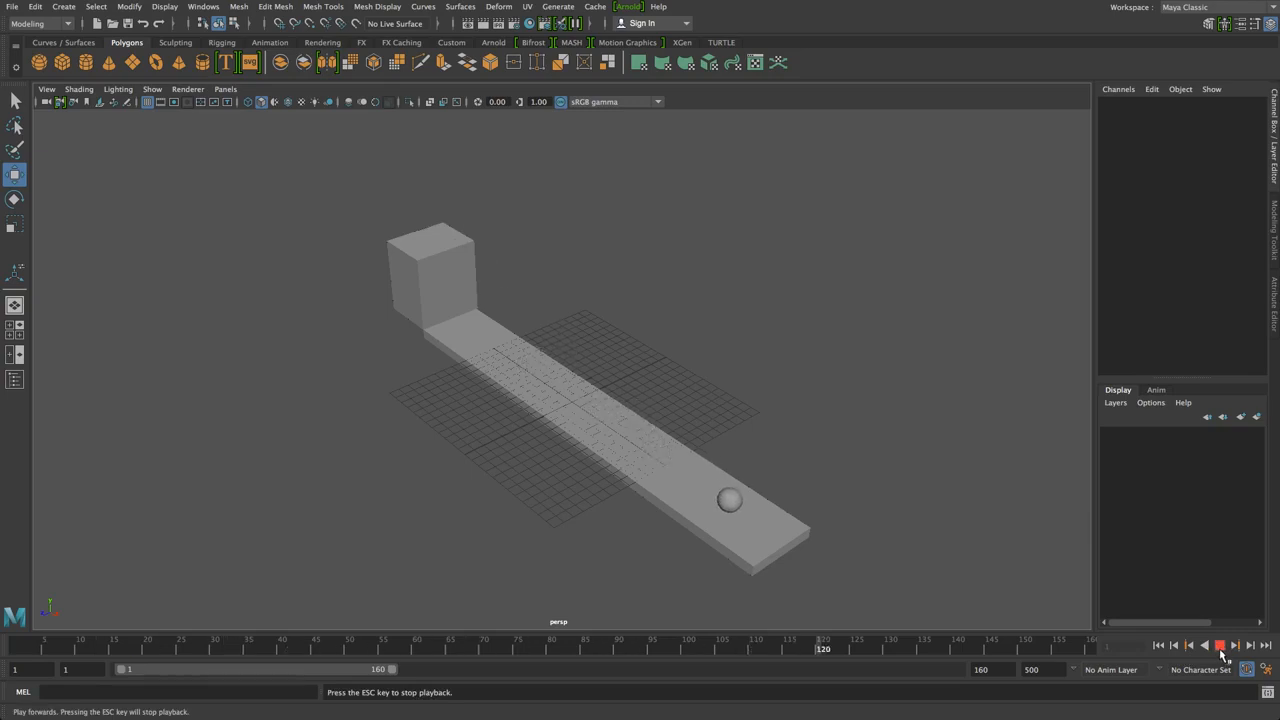
pyautogui.click(1220, 647)
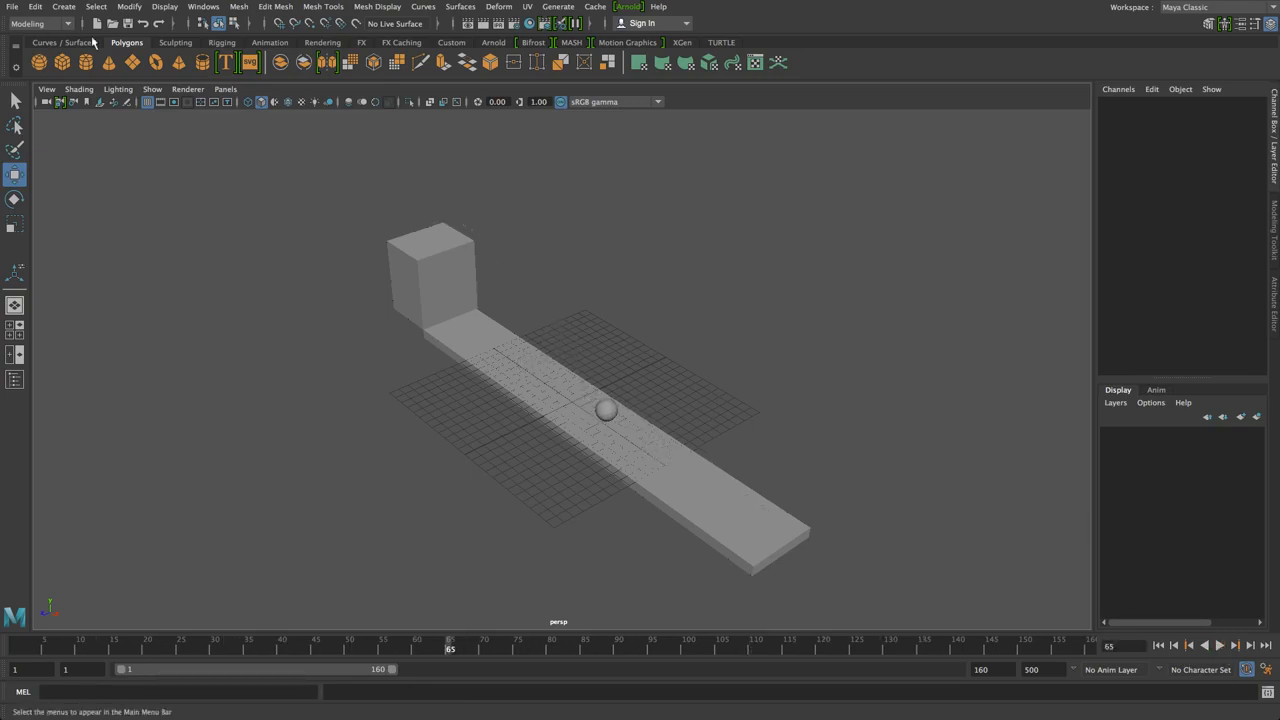
pyautogui.click(147, 101)
# Set the top-right pane to Front View and widen the front and side panes to full width
pyautogui.press('space')
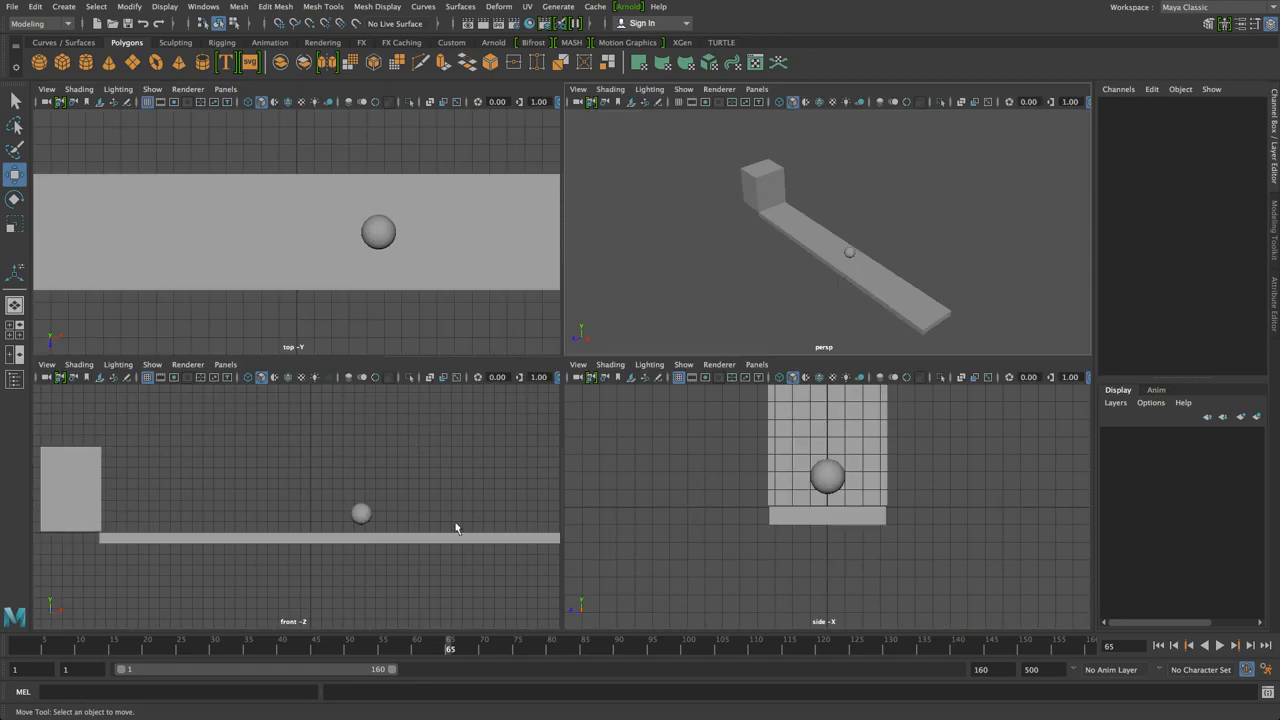
pyautogui.click(362, 510)
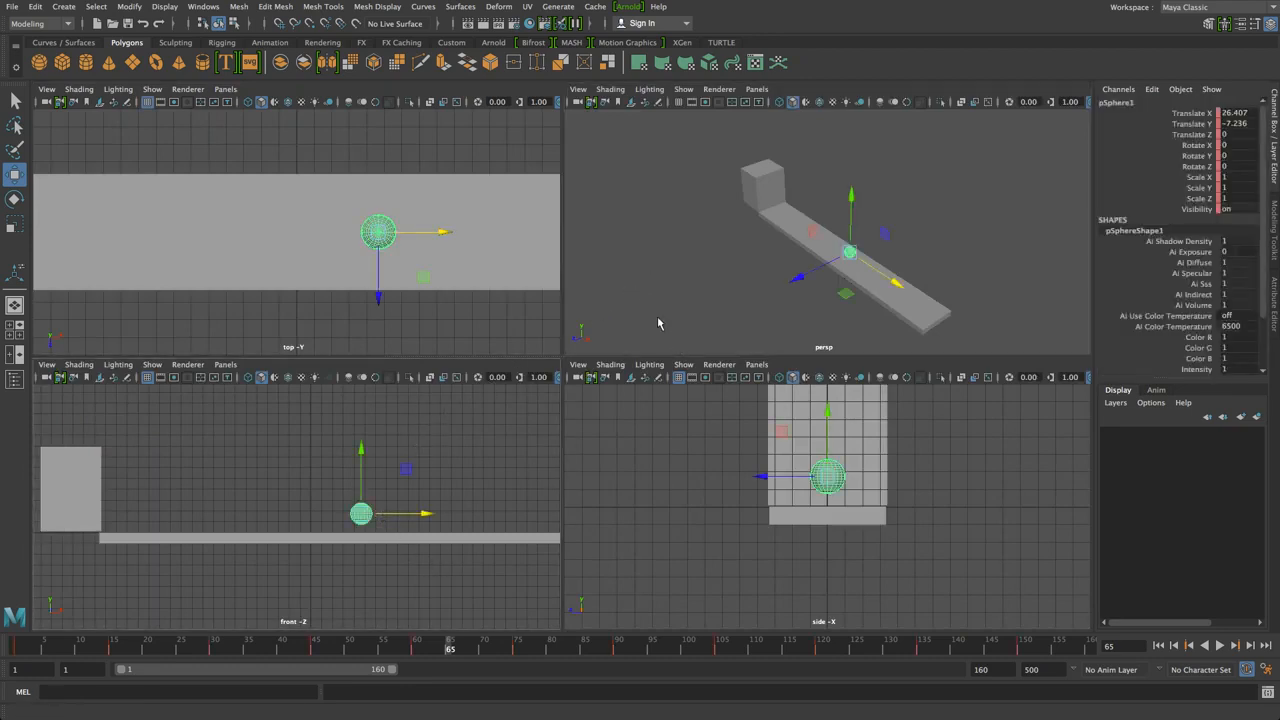
pyautogui.click(620, 280)
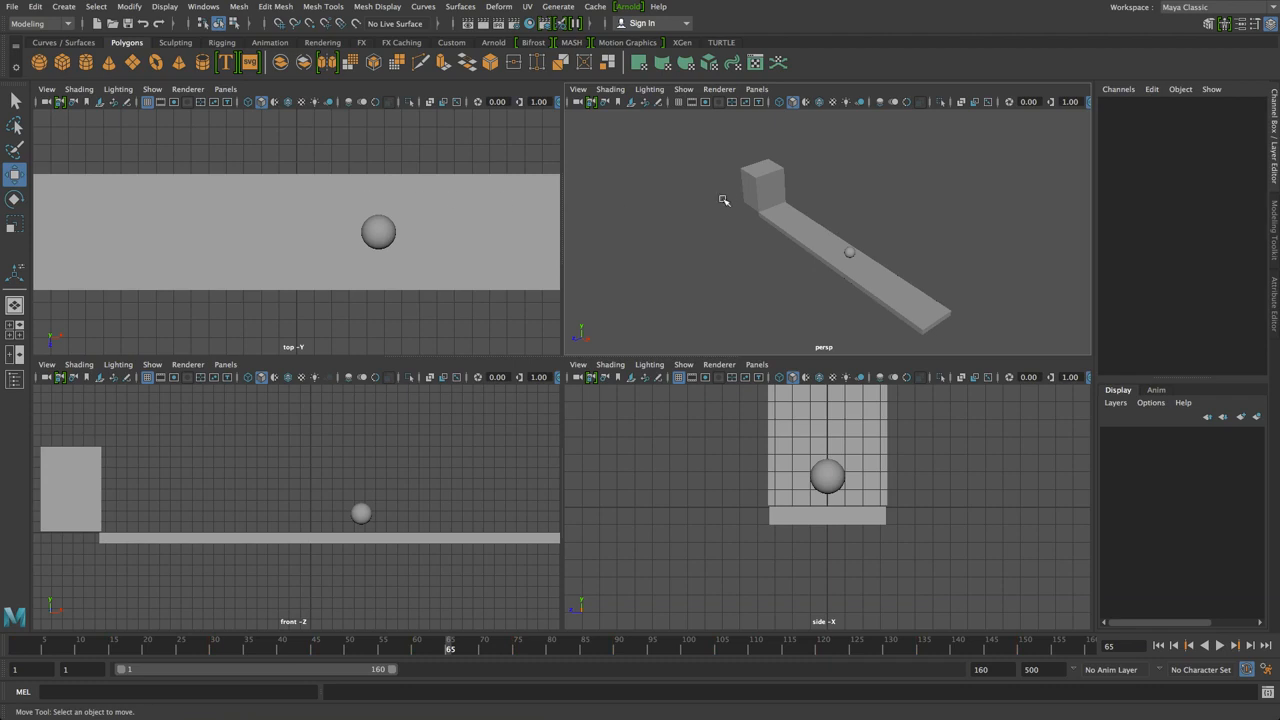
pyautogui.press('space')
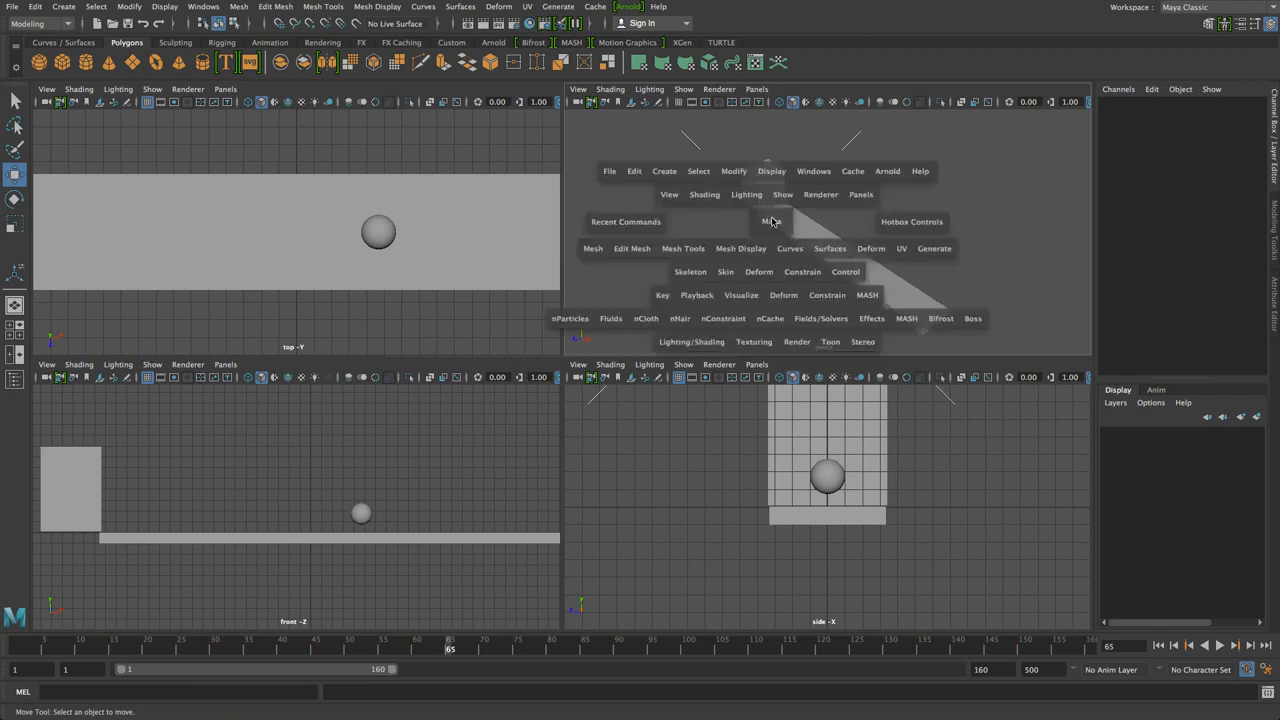
pyautogui.click(772, 221)
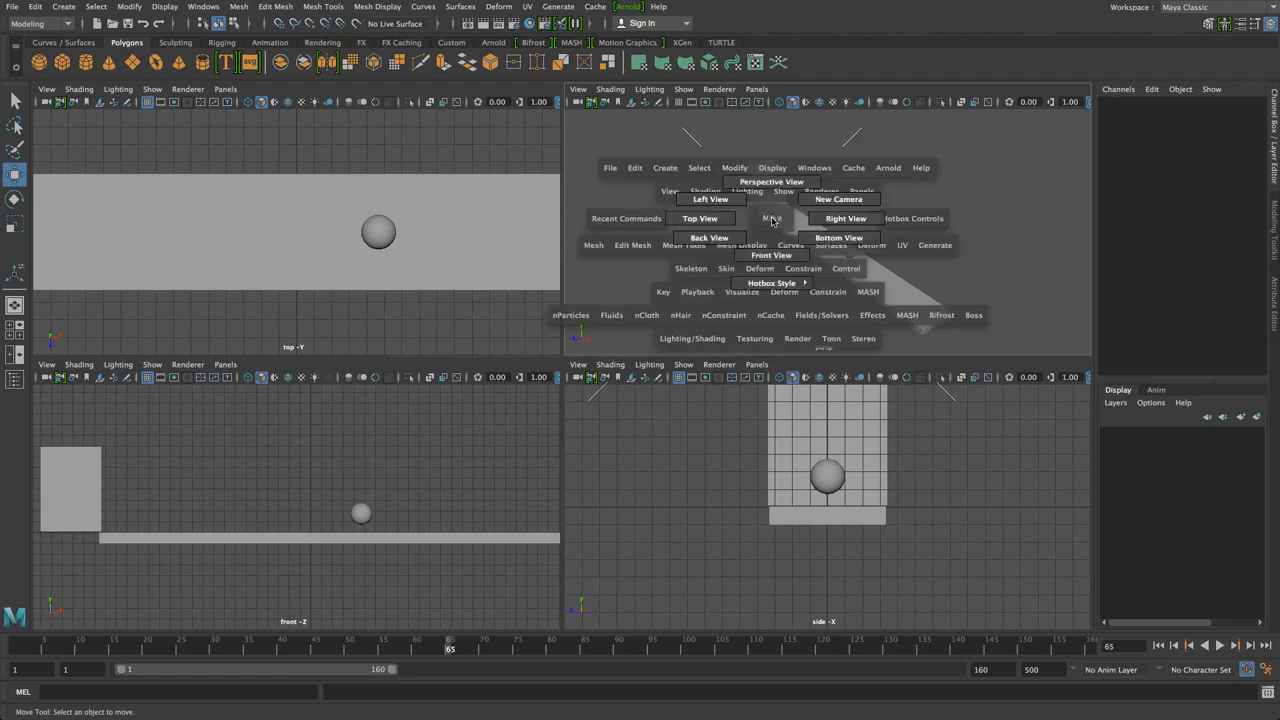
pyautogui.moveTo(770, 231); pyautogui.dragTo(764, 260)
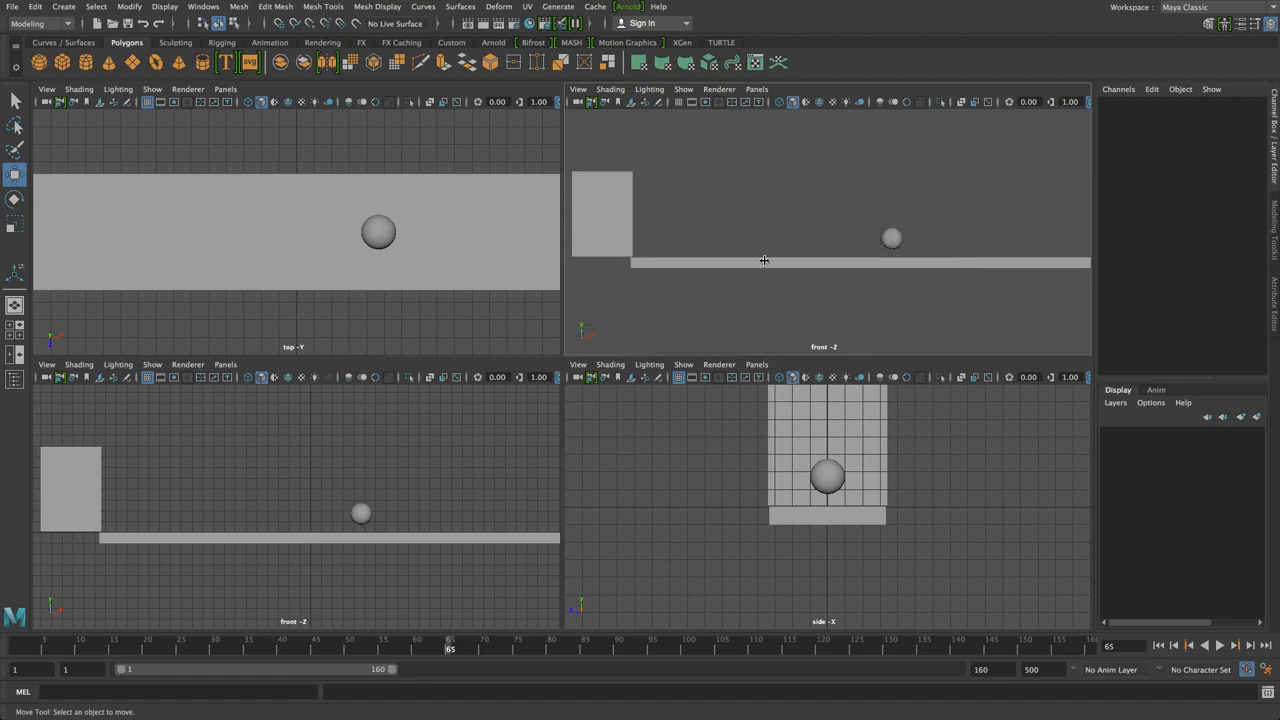
pyautogui.moveTo(562, 262); pyautogui.dragTo(32, 246)
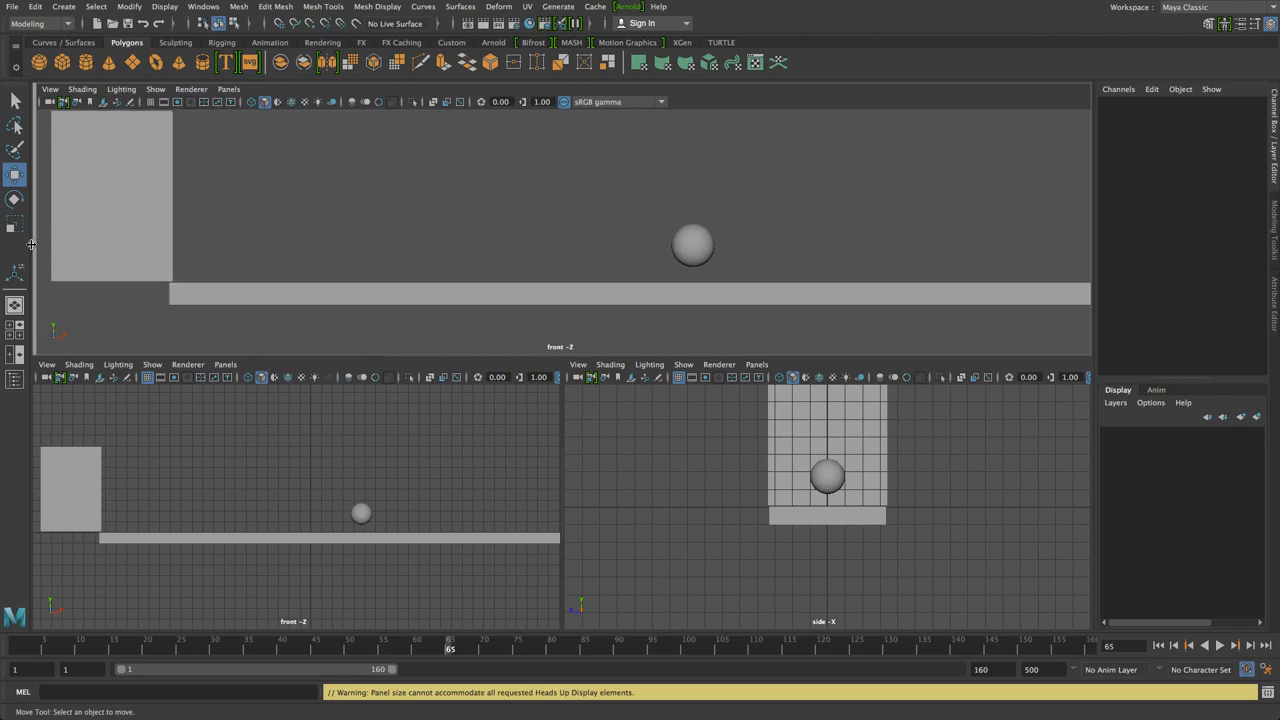
pyautogui.moveTo(563, 514); pyautogui.dragTo(2, 476)
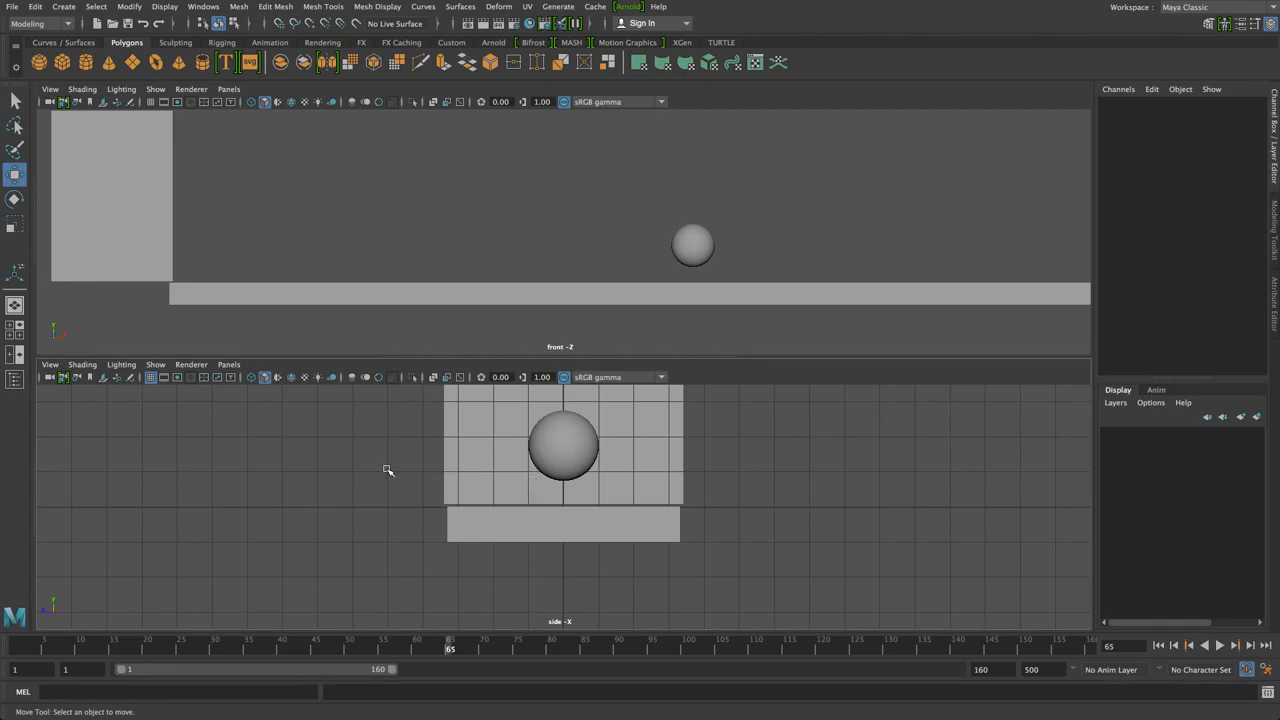
pyautogui.click(230, 366)
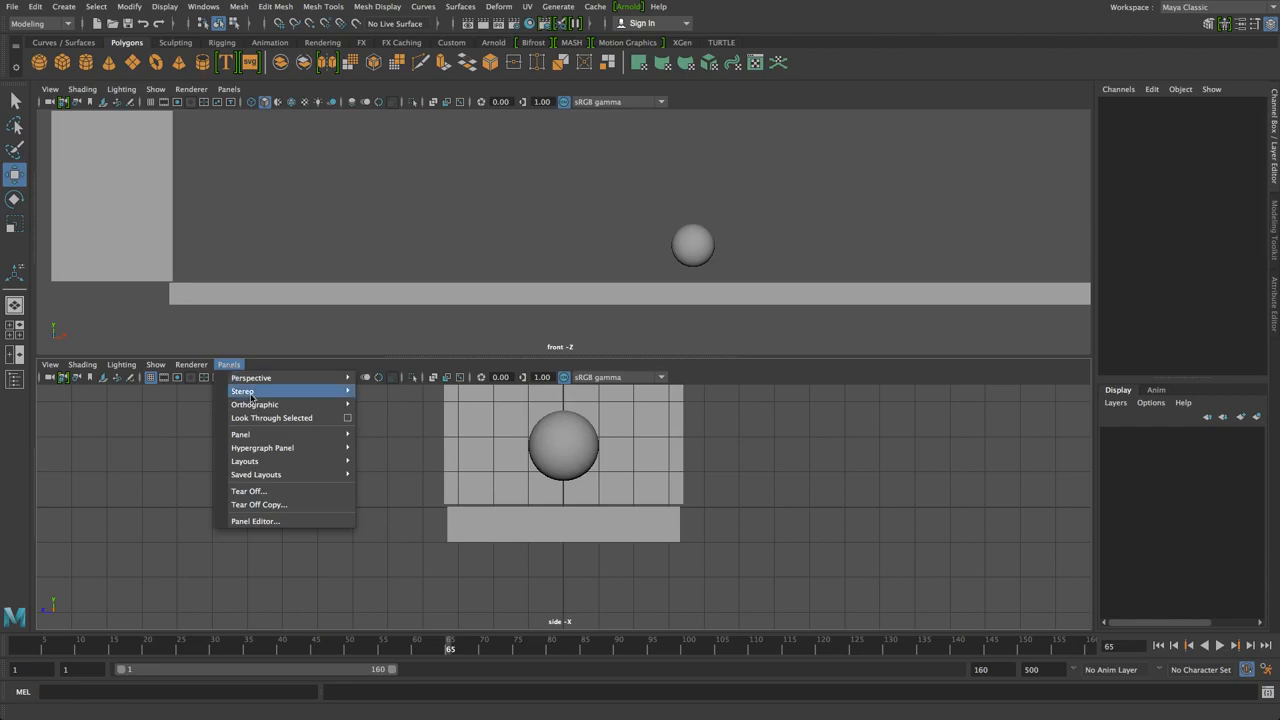
pyautogui.moveTo(257, 438)
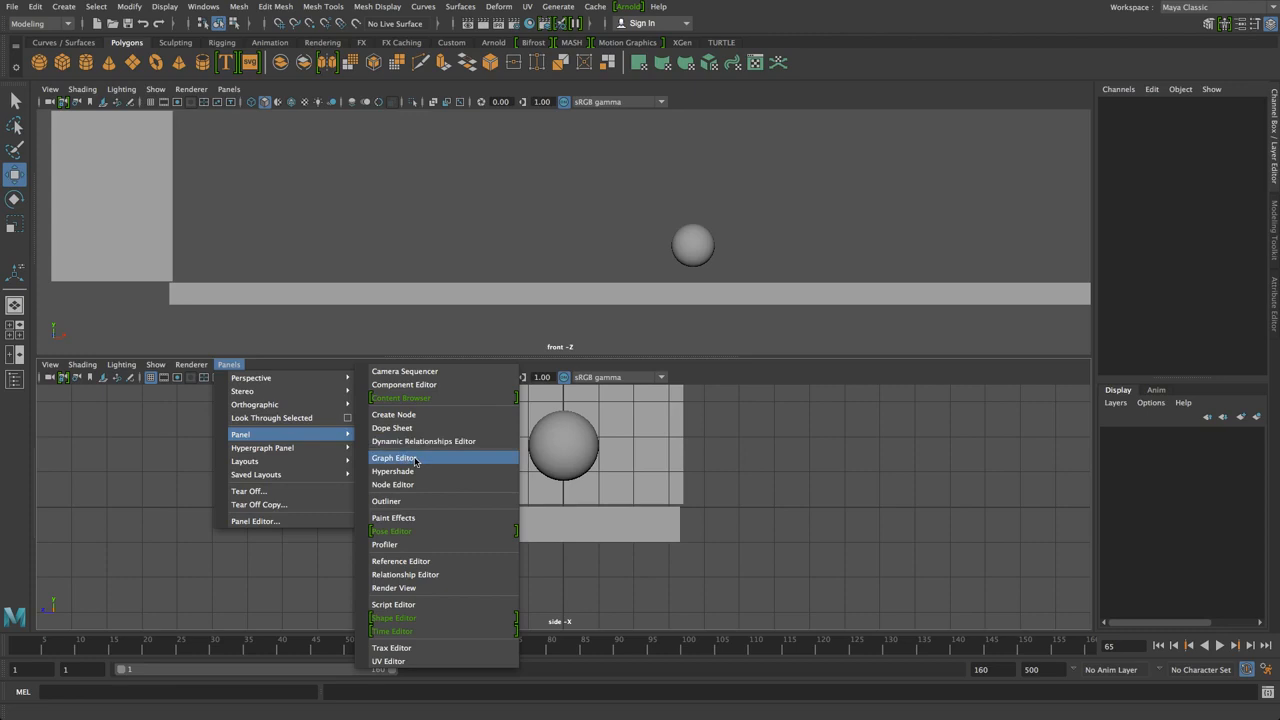
pyautogui.press('Escape')
pyautogui.press('Escape')
pyautogui.click(204, 7)
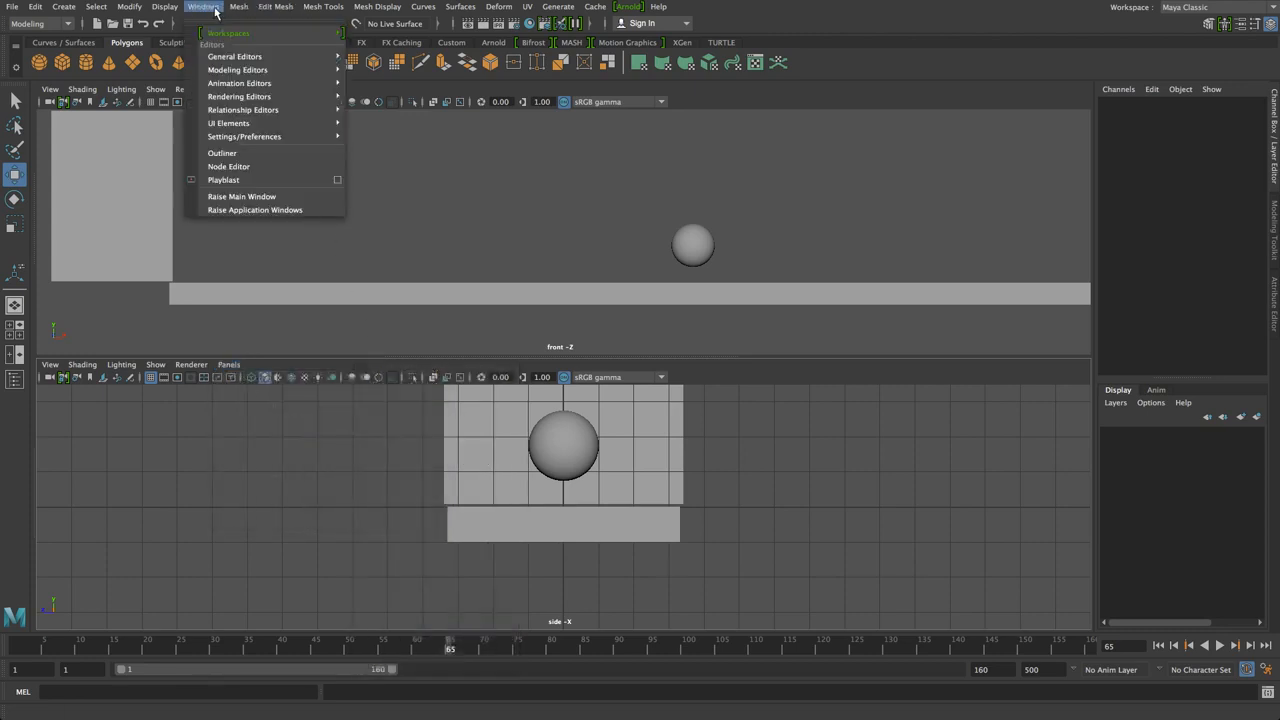
pyautogui.moveTo(280, 83)
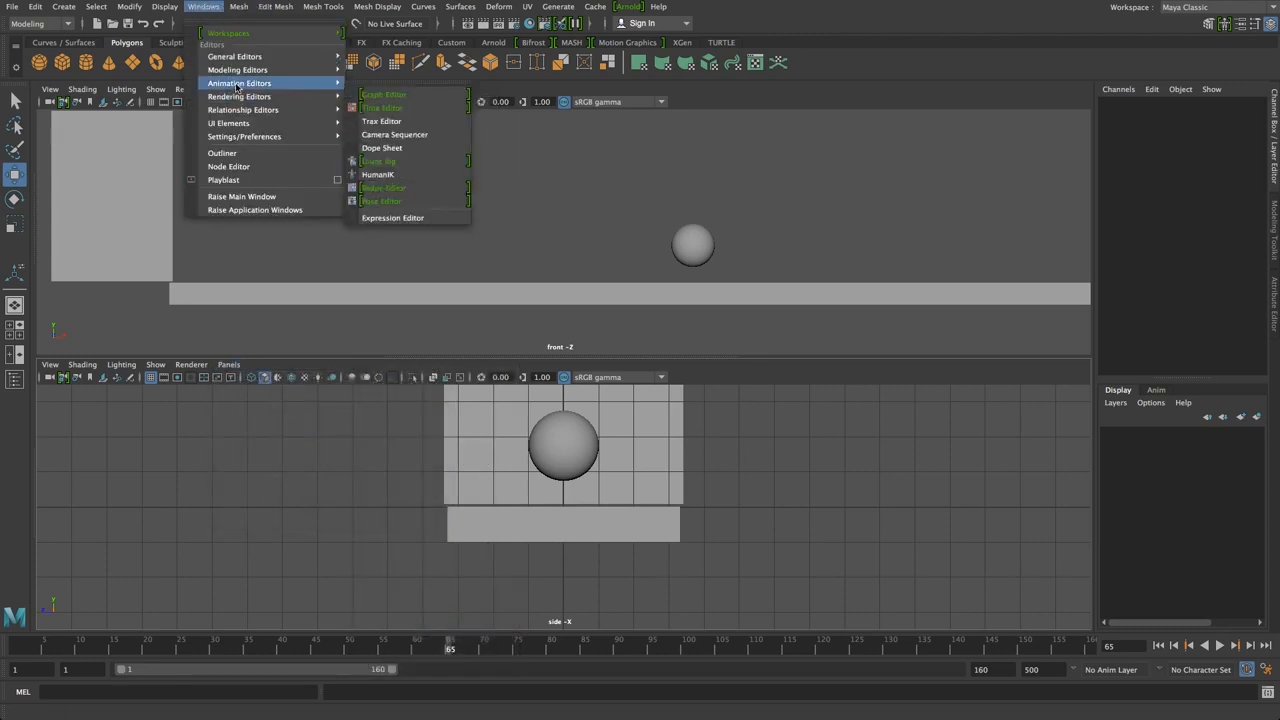
pyautogui.click(389, 99)
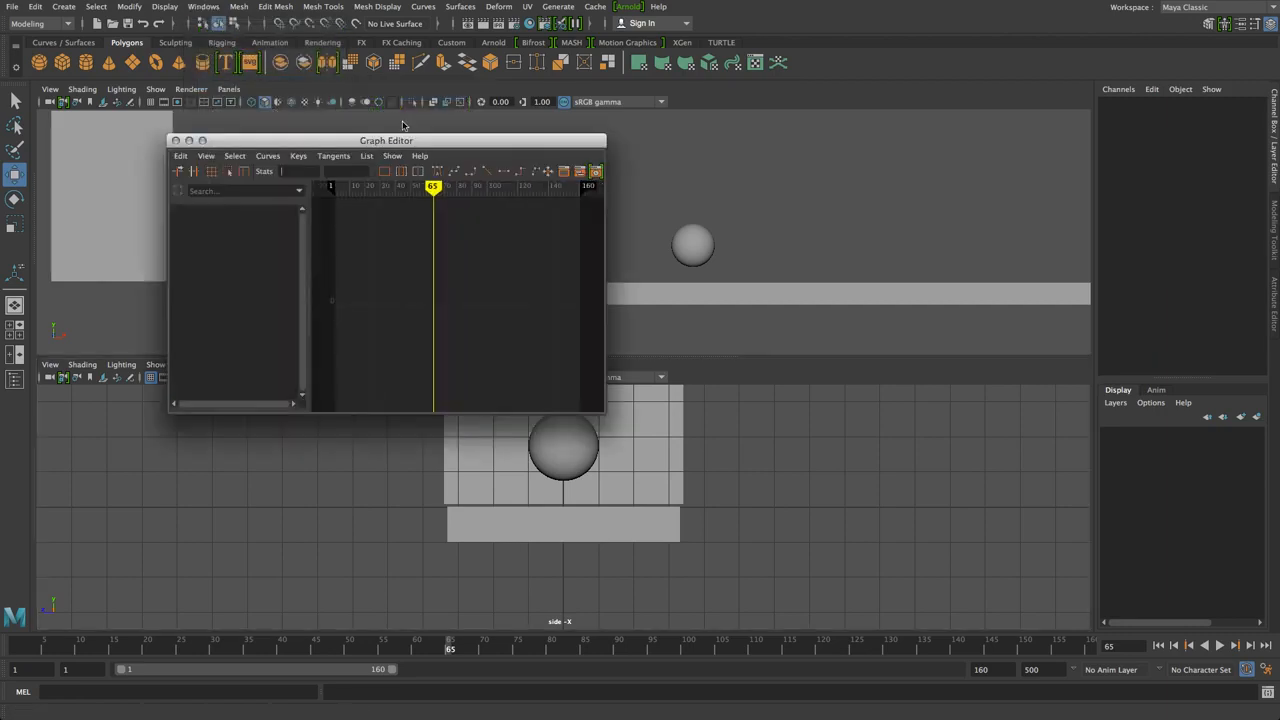
pyautogui.moveTo(387, 147); pyautogui.dragTo(443, 177)
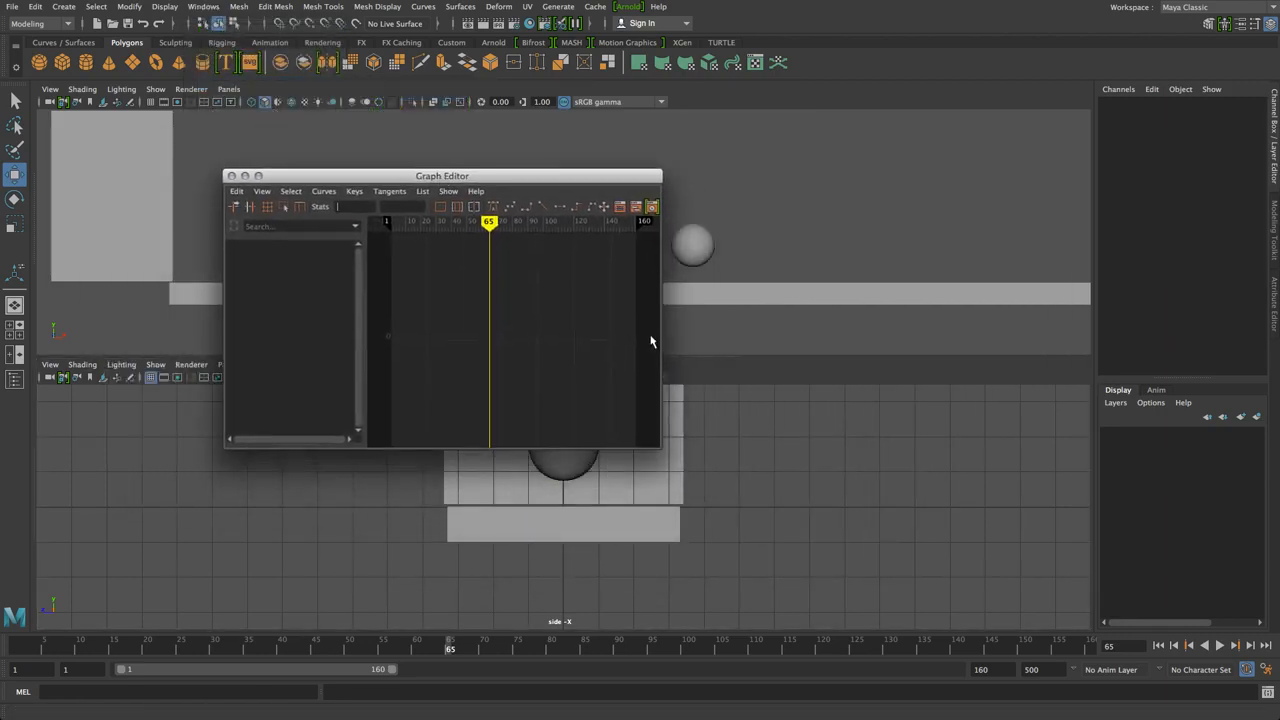
pyautogui.moveTo(898, 334); pyautogui.dragTo(997, 339)
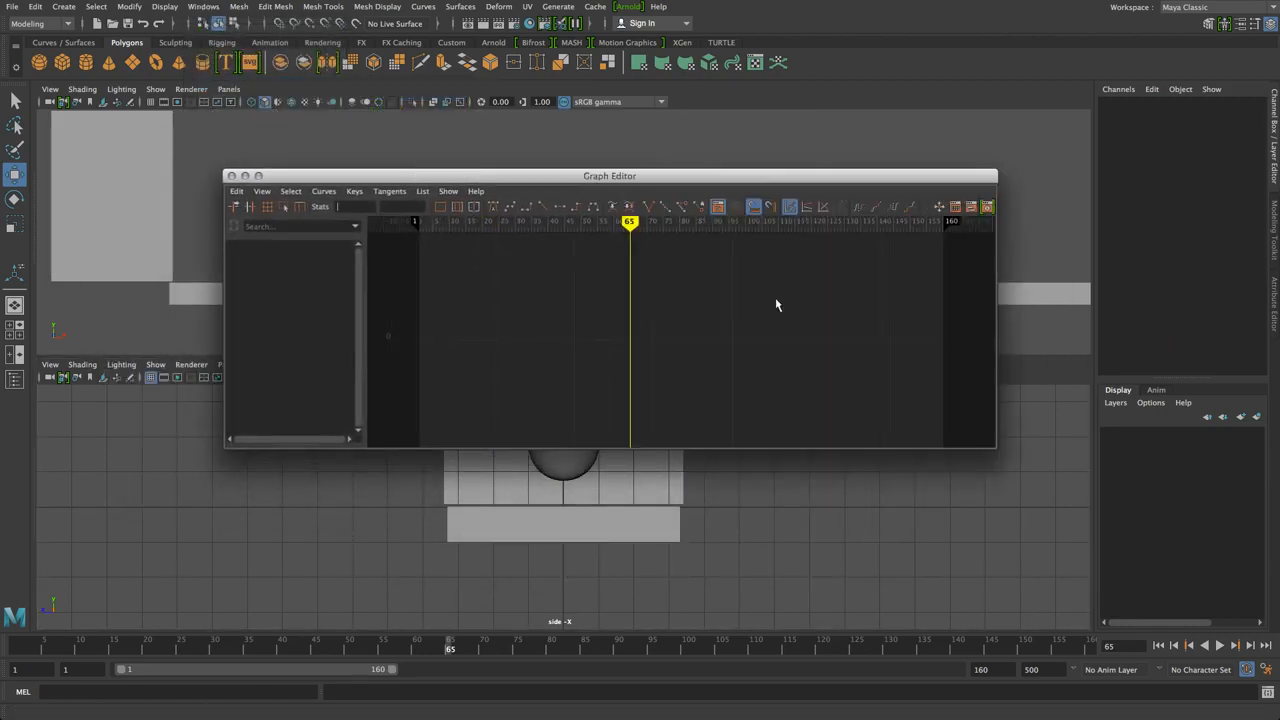
pyautogui.moveTo(517, 184); pyautogui.dragTo(629, 293)
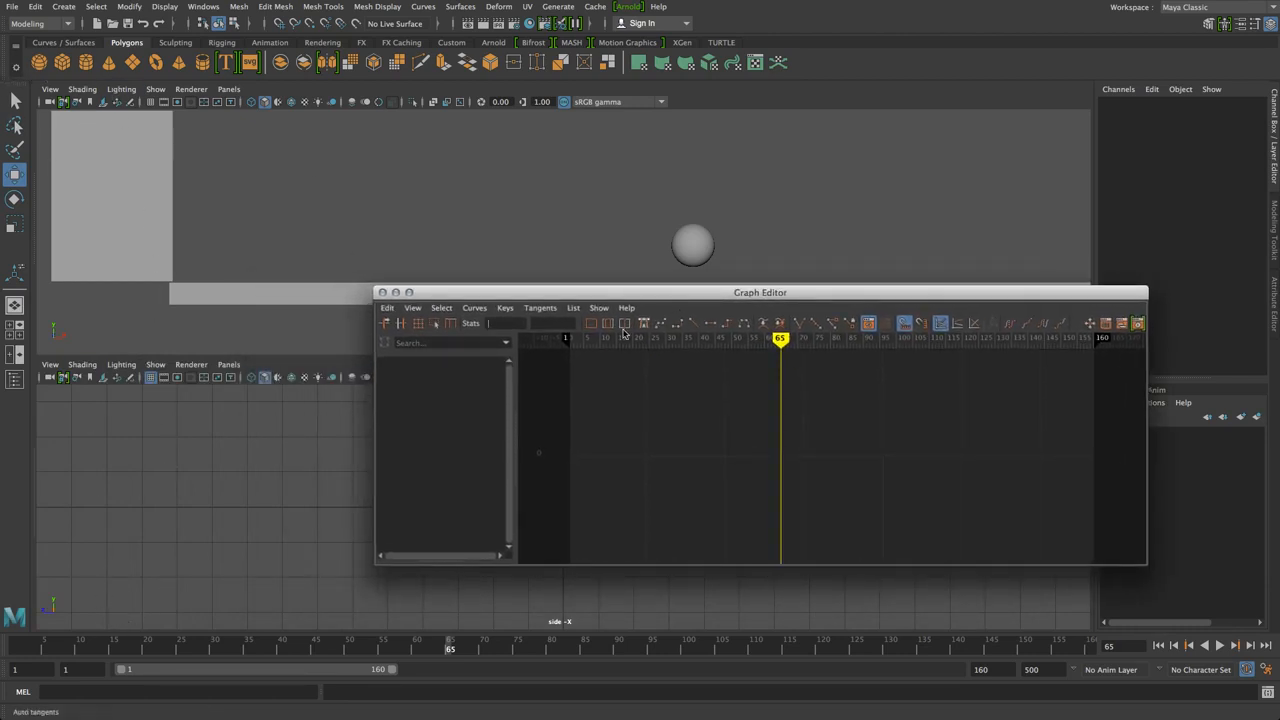
pyautogui.click(381, 292)
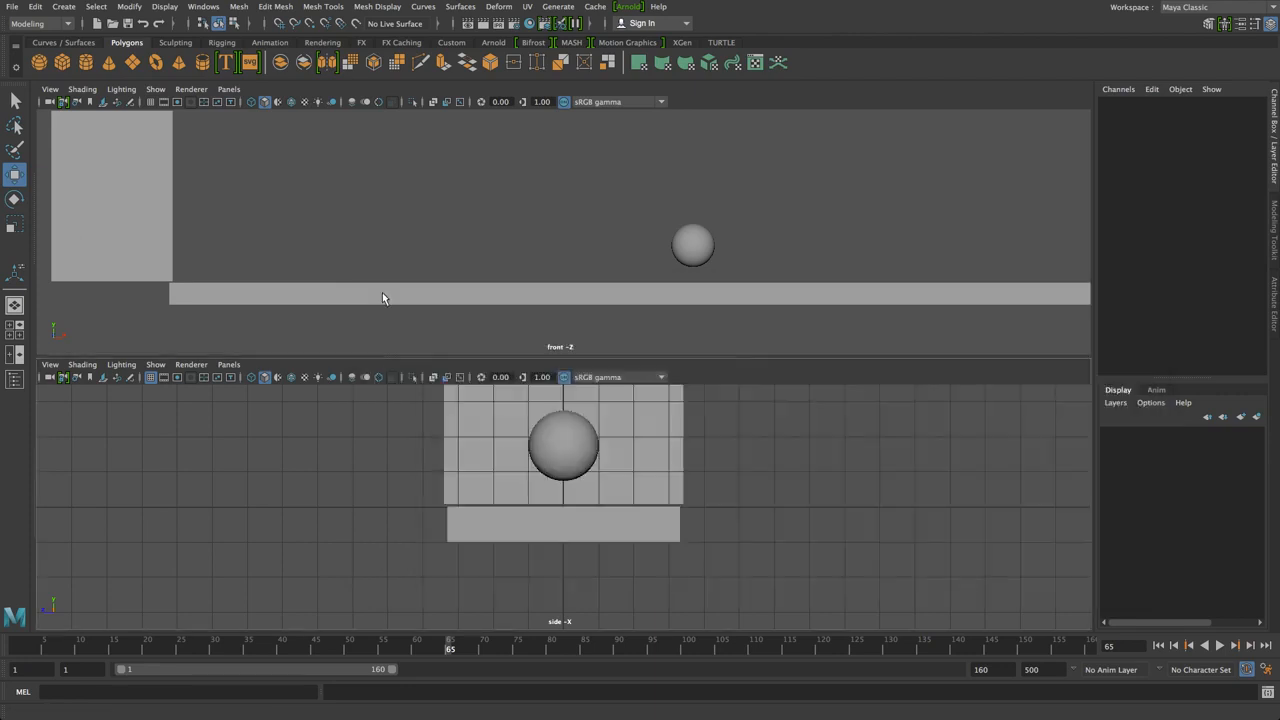
pyautogui.click(210, 6)
pyautogui.moveTo(263, 119)
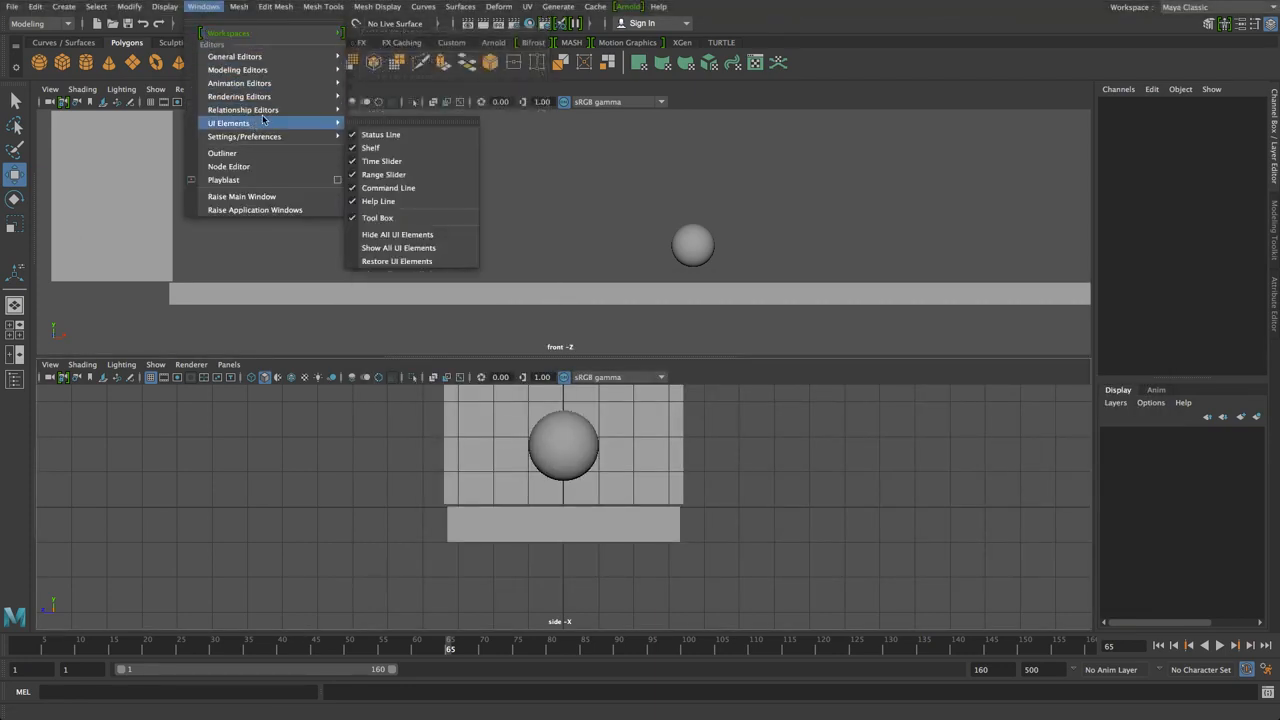
pyautogui.moveTo(270, 85)
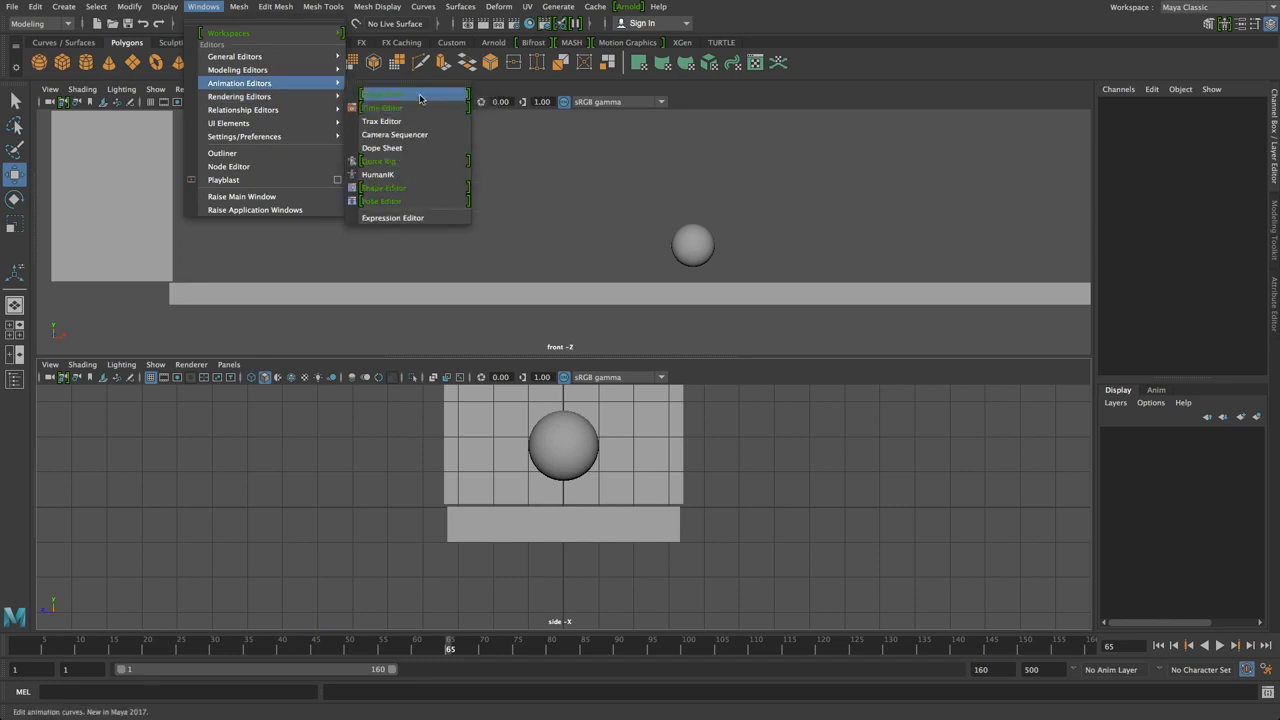
pyautogui.click(588, 257)
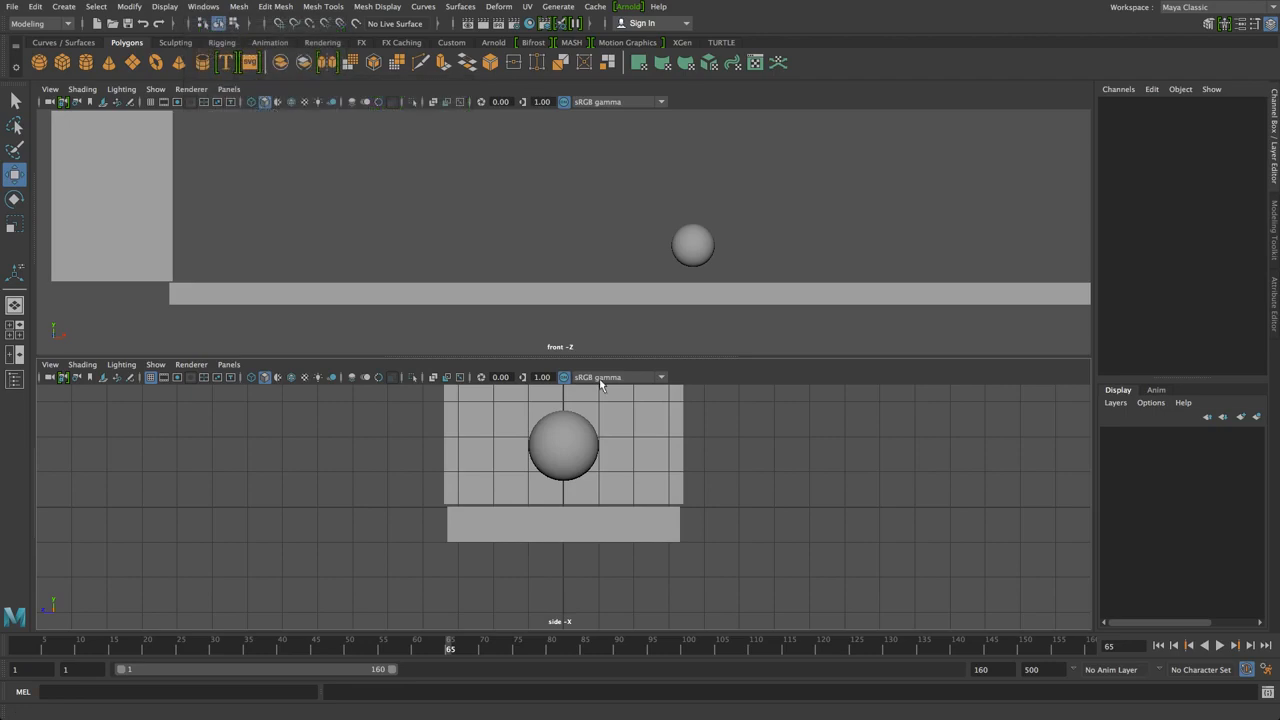
pyautogui.click(229, 364)
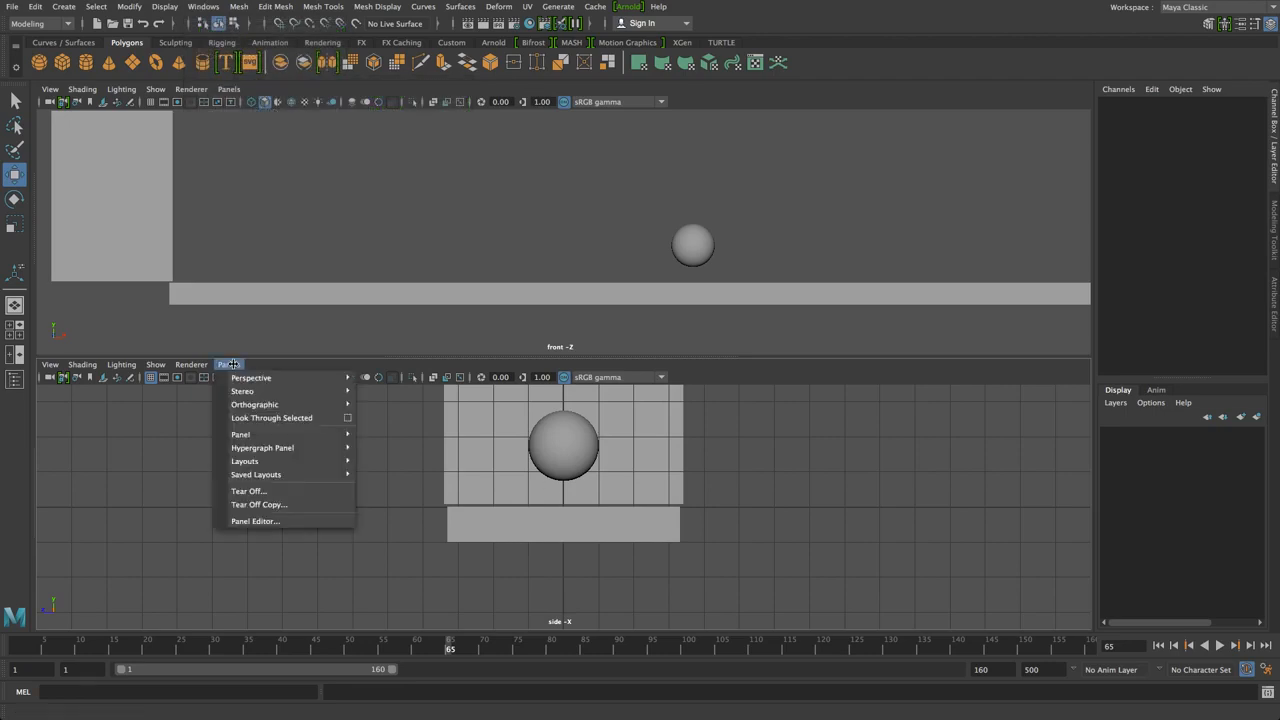
pyautogui.moveTo(257, 432)
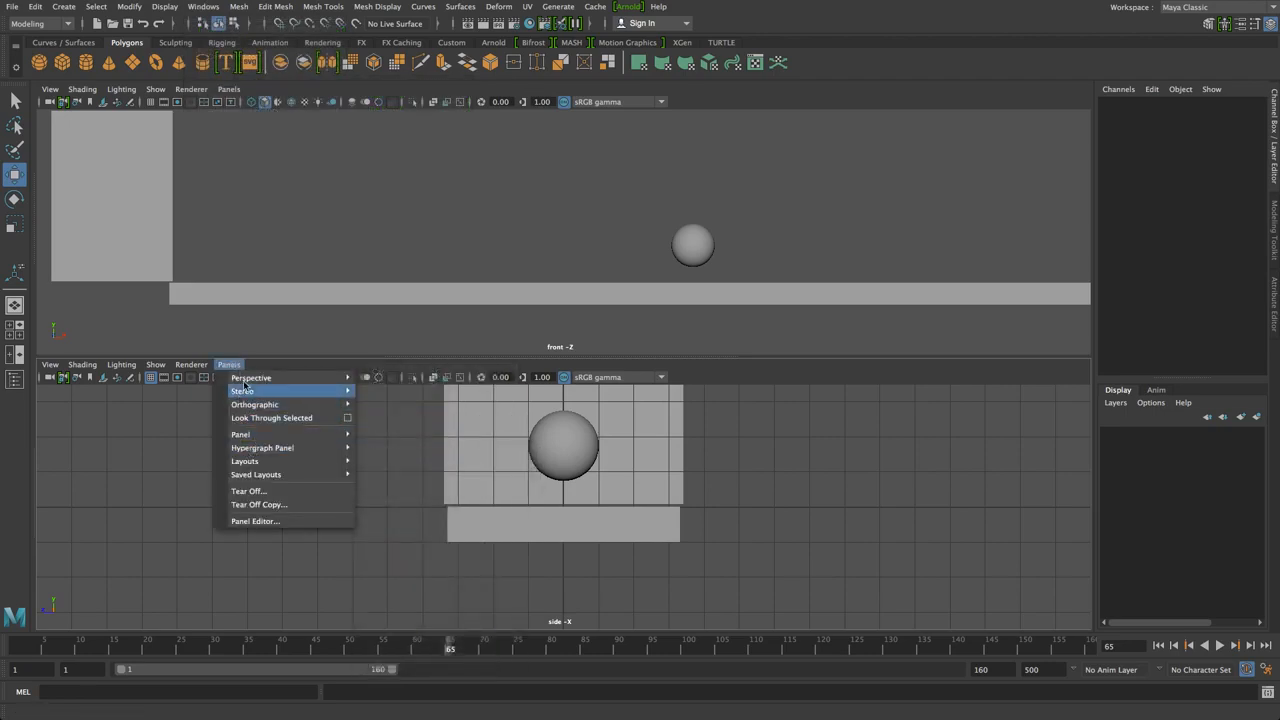
pyautogui.moveTo(257, 439)
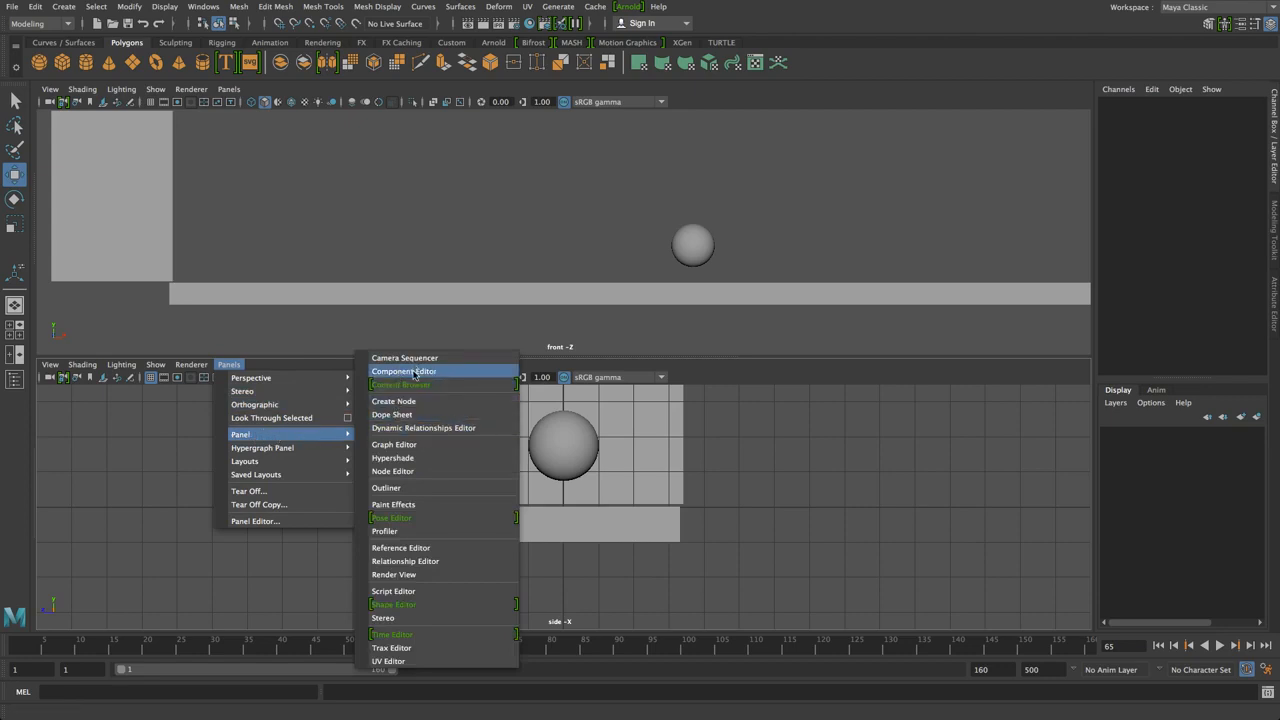
pyautogui.click(395, 445)
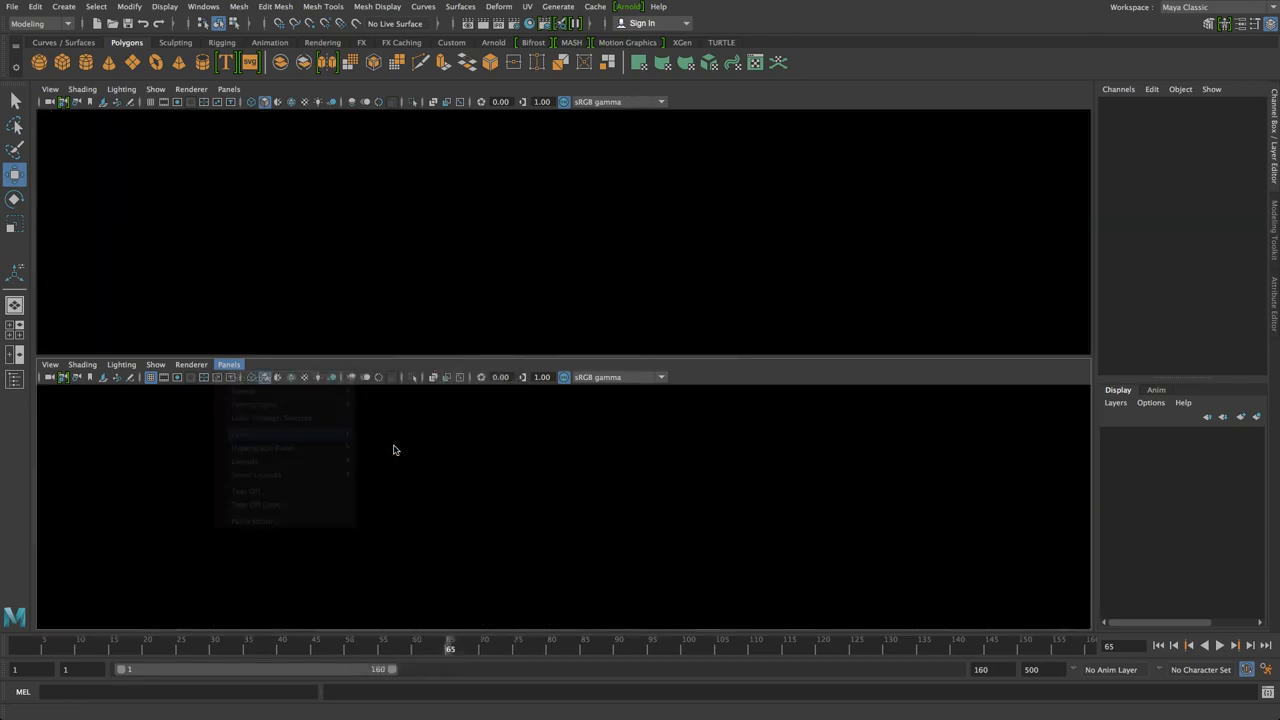
pyautogui.moveTo(640, 166); pyautogui.dragTo(723, 240)
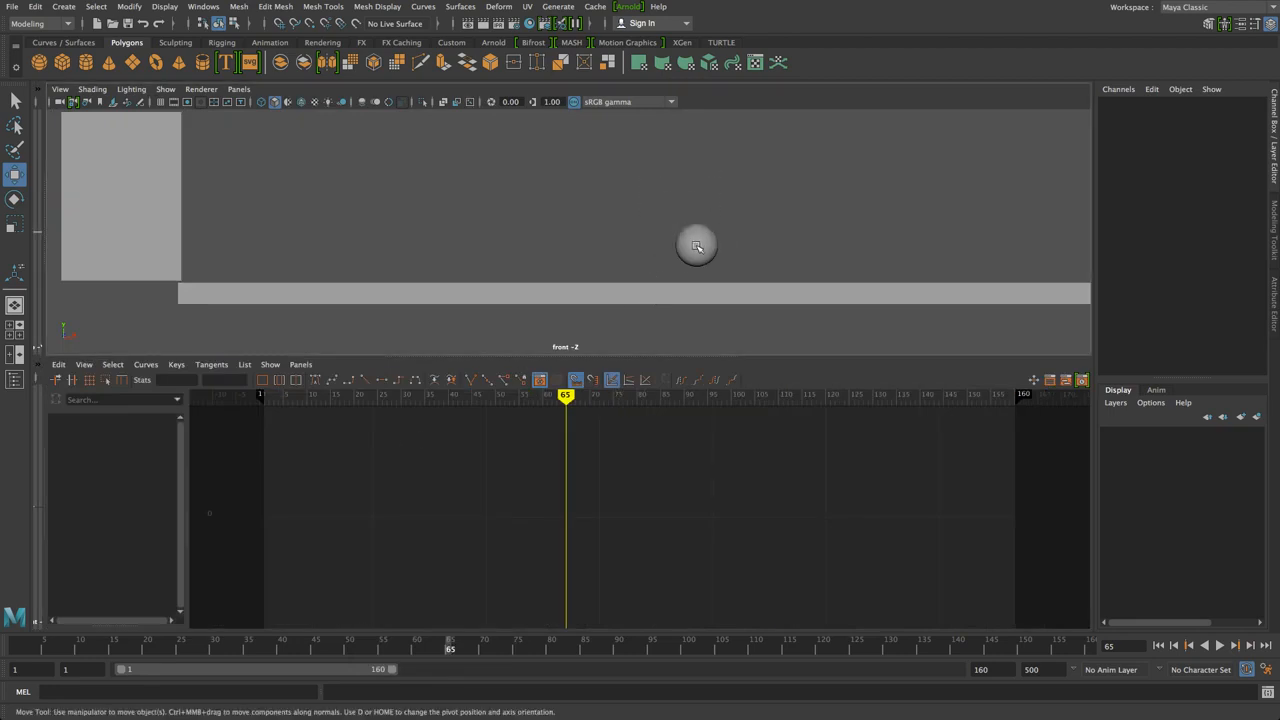
pyautogui.click(697, 245)
pyautogui.press('space')
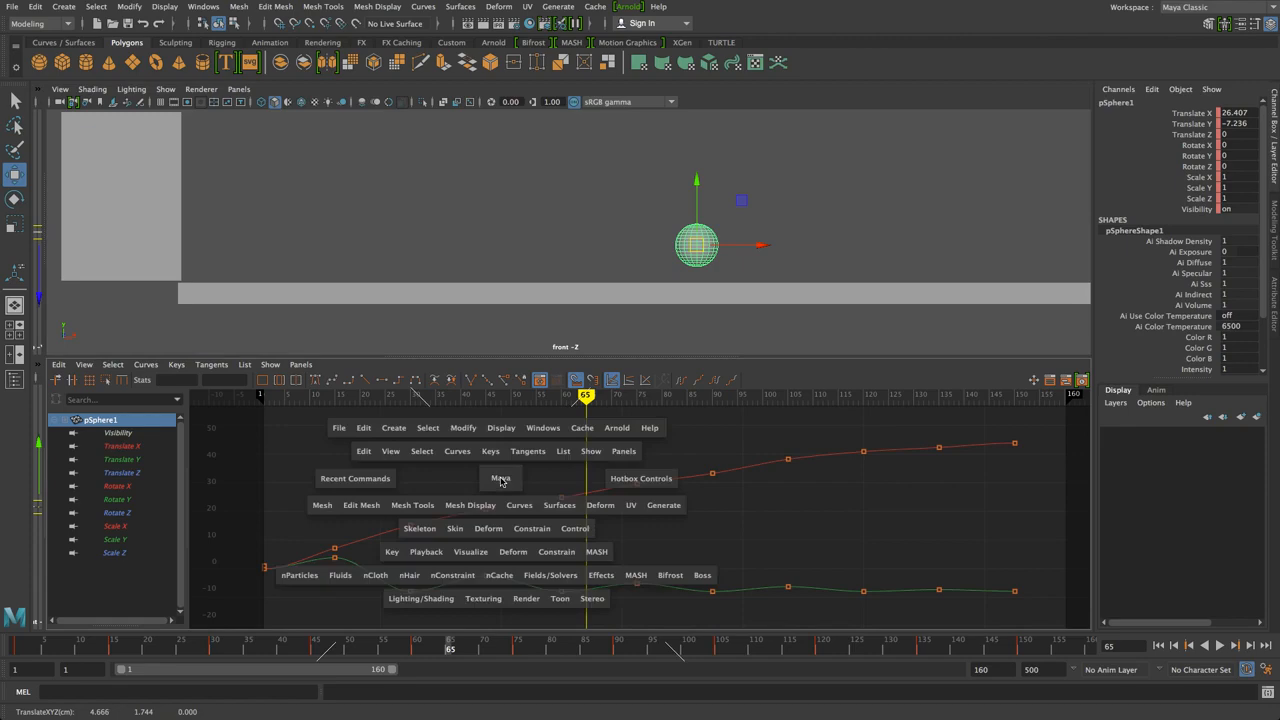
pyautogui.press('space')
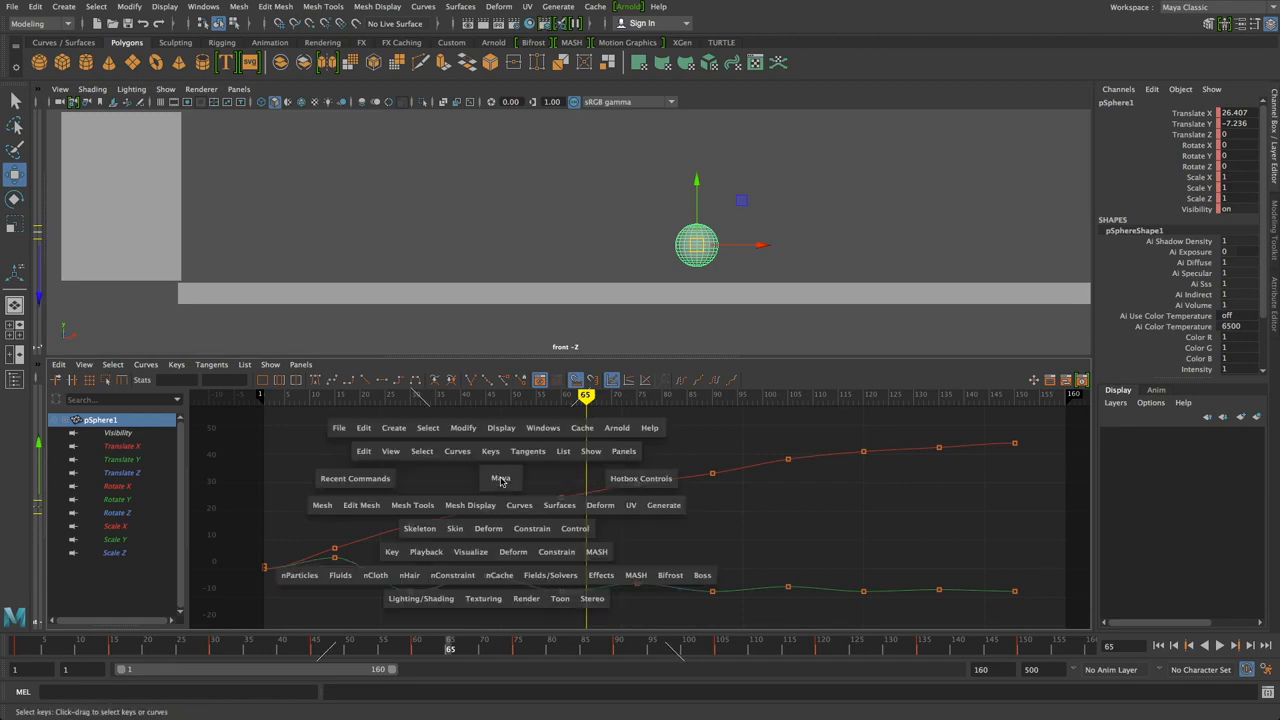
pyautogui.click(501, 480)
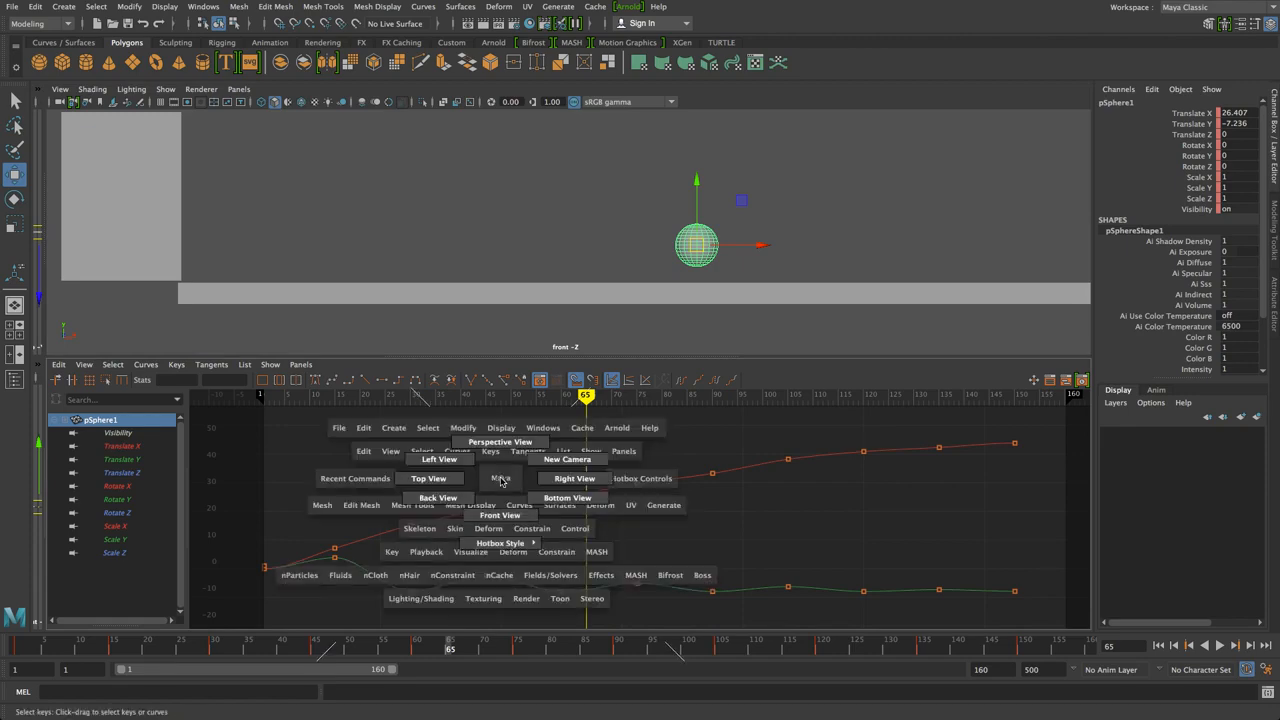
pyautogui.moveTo(501, 480); pyautogui.dragTo(500, 442)
pyautogui.moveTo(525, 488)
pyautogui.keyDown('alt'); pyautogui.mouseDown()
pyautogui.moveTo(545, 494)
pyautogui.moveTo(514, 500)
pyautogui.mouseUp(); pyautogui.keyUp('alt')
pyautogui.click(538, 462)
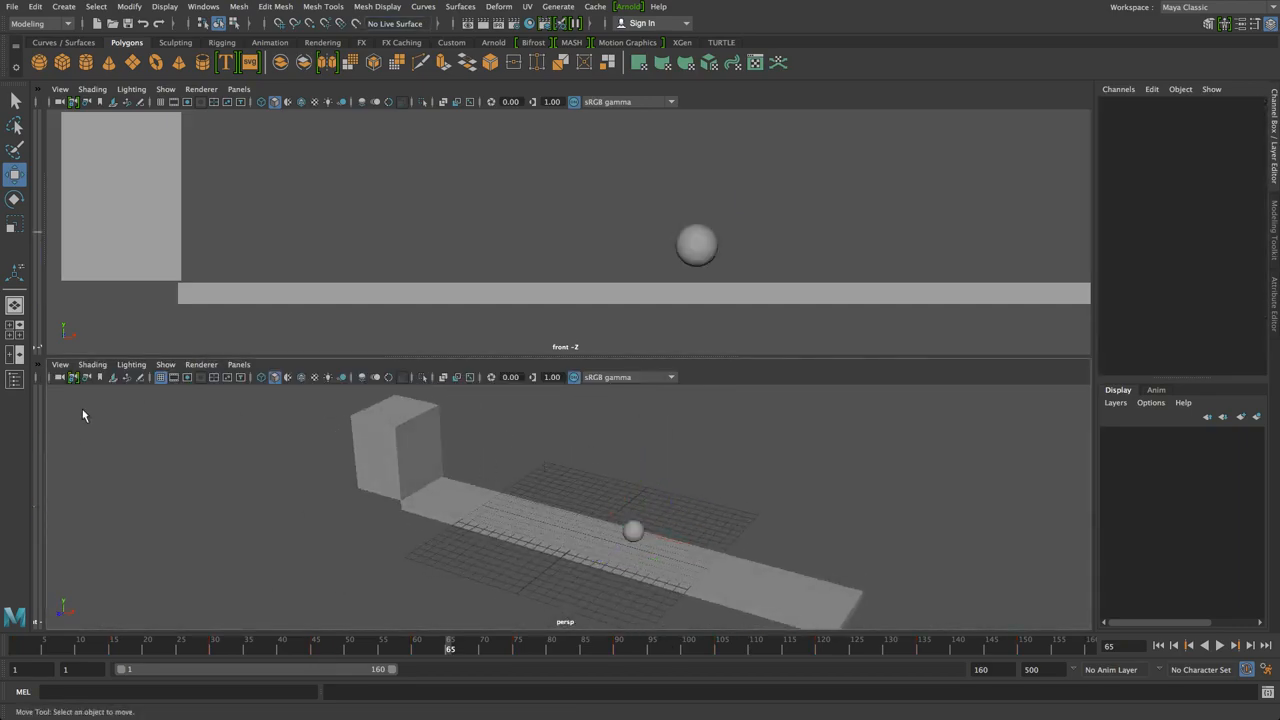
pyautogui.moveTo(47, 421)
pyautogui.mouseDown()
pyautogui.moveTo(629, 432)
pyautogui.moveTo(38, 437)
pyautogui.mouseUp()
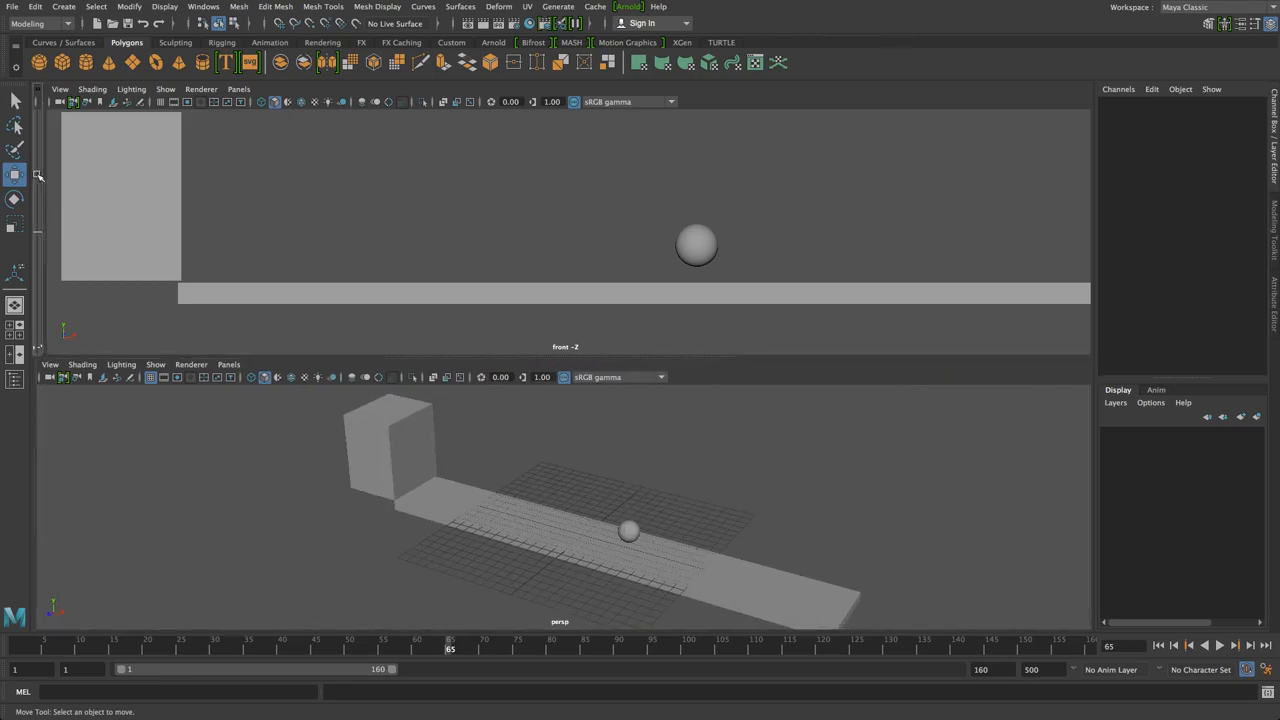
pyautogui.moveTo(40, 176); pyautogui.dragTo(254, 177)
pyautogui.moveTo(383, 176); pyautogui.dragTo(36, 176)
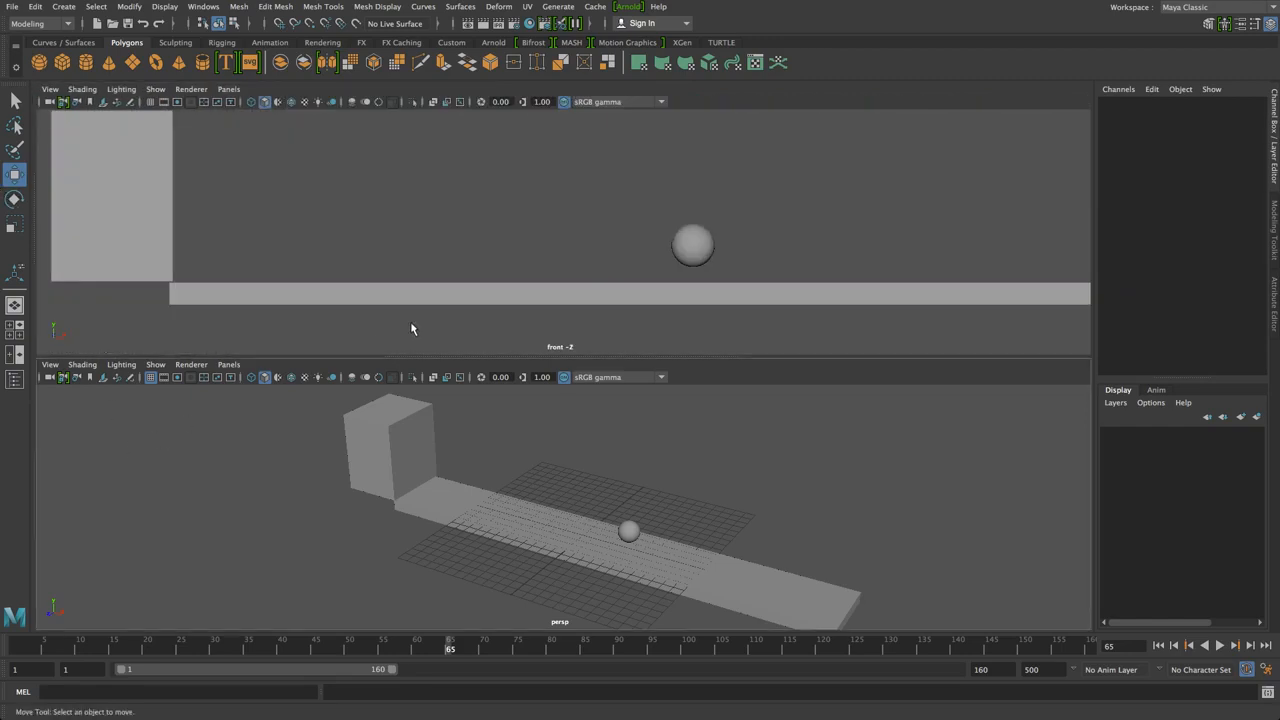
pyautogui.click(232, 365)
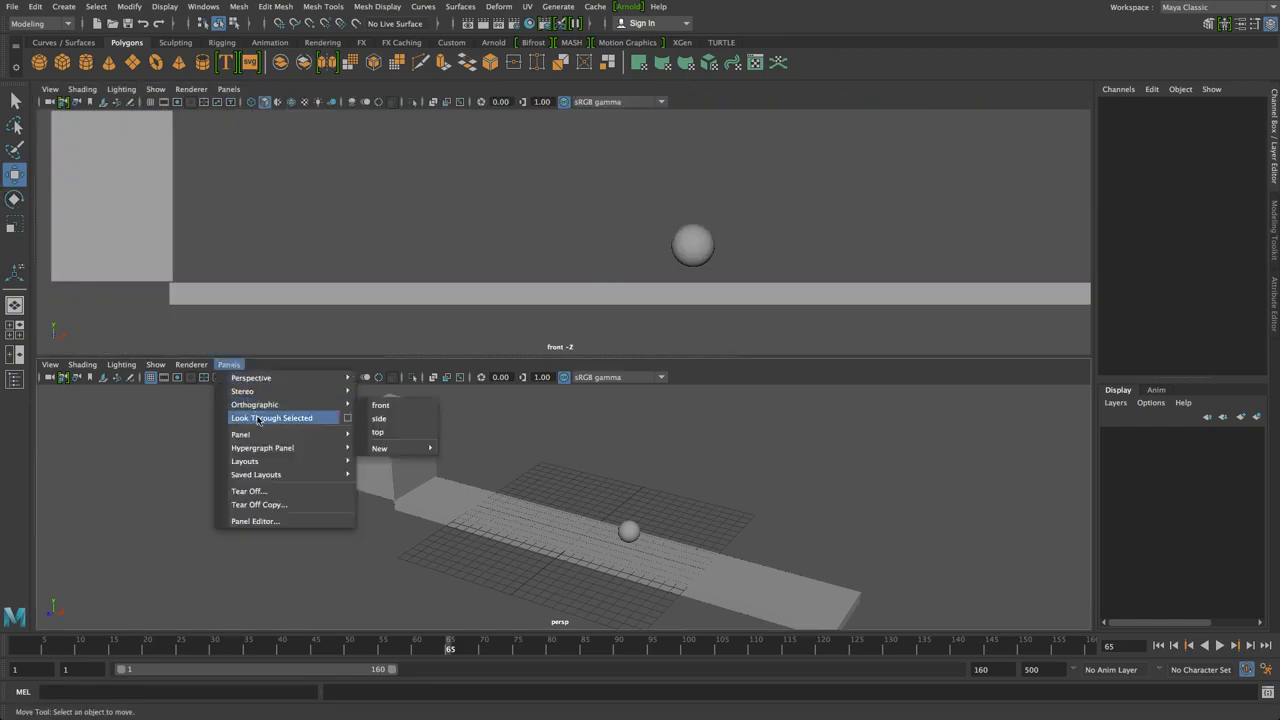
pyautogui.moveTo(260, 435)
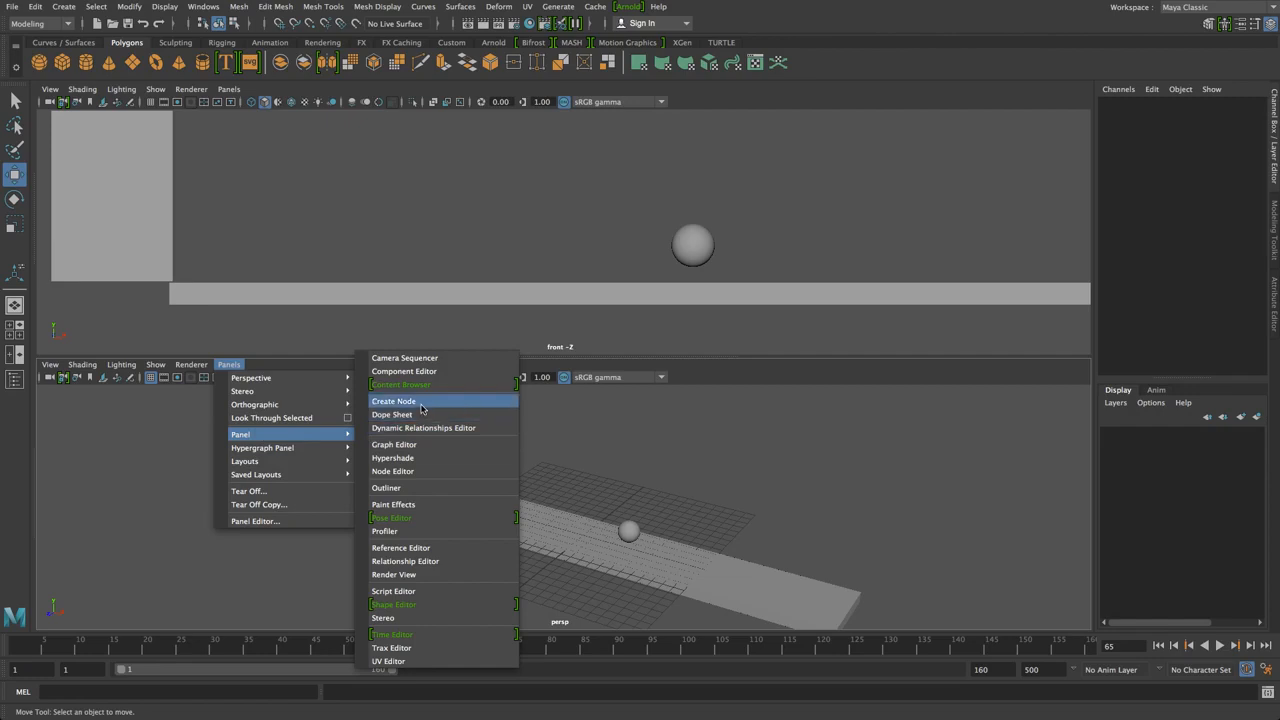
pyautogui.click(413, 443)
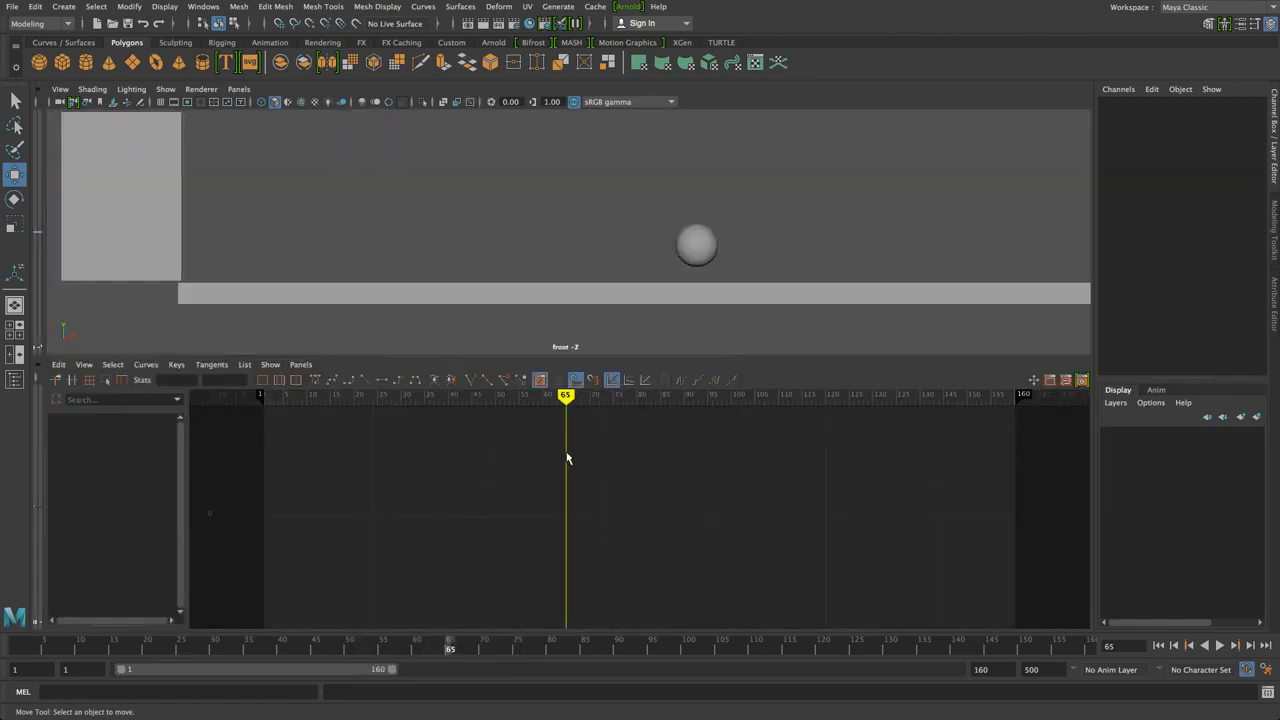
# Marquee-select the ball and scrub through the opening frames of the bounce
pyautogui.moveTo(629, 200); pyautogui.dragTo(728, 256)
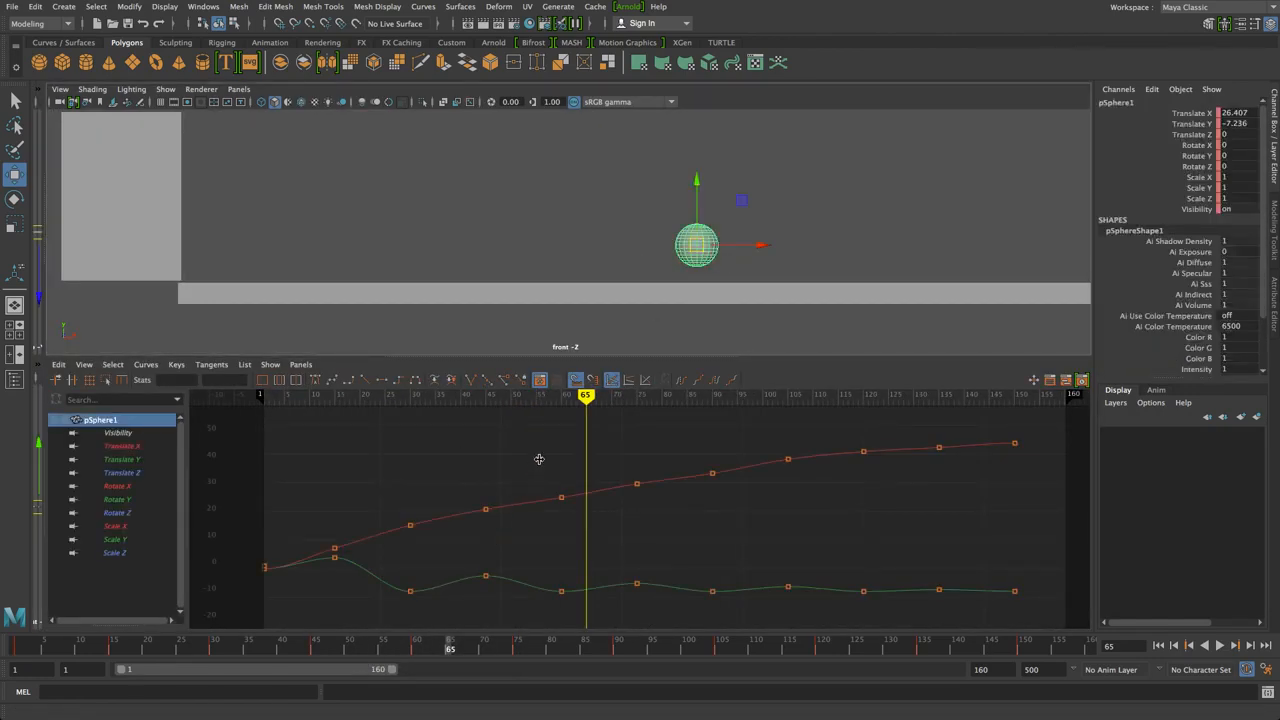
pyautogui.moveTo(570, 410); pyautogui.dragTo(160, 424)
pyautogui.scroll(-1, 474, 247)
pyautogui.scroll(-3, 474, 247)
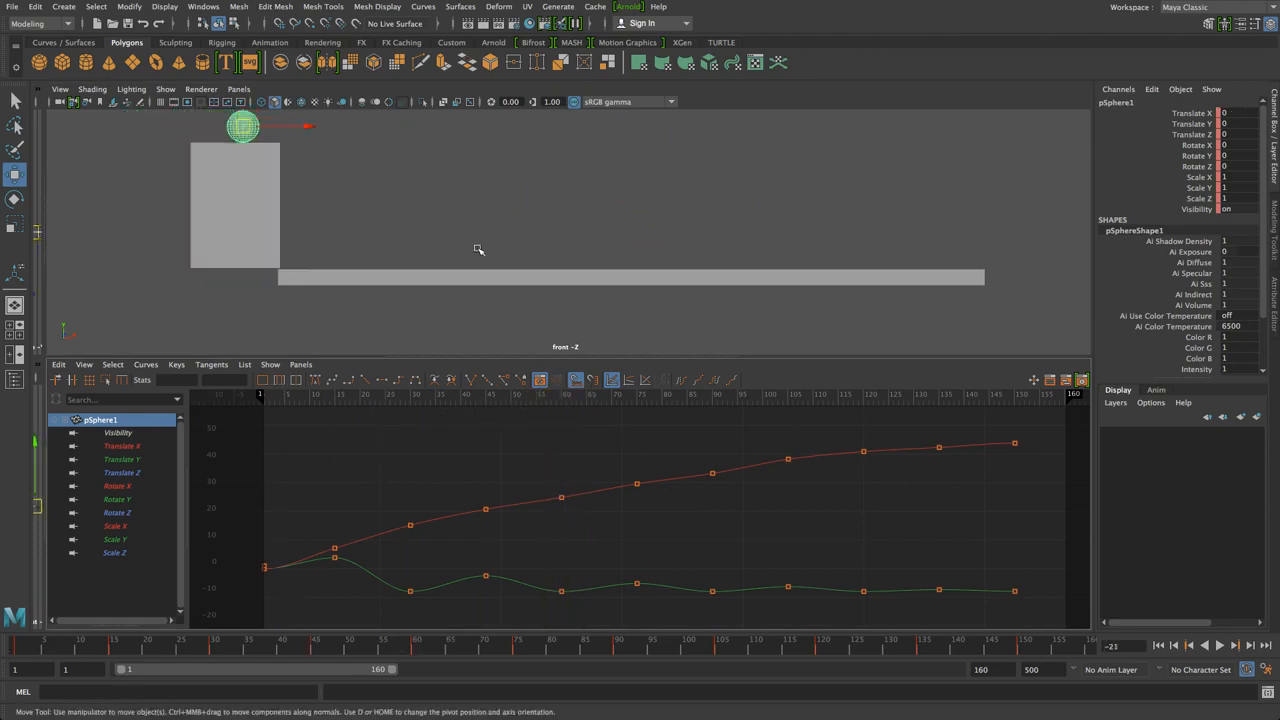
pyautogui.keyDown('alt'); pyautogui.moveTo(500, 243); pyautogui.dragTo(491, 286, button='middle'); pyautogui.keyUp('alt')
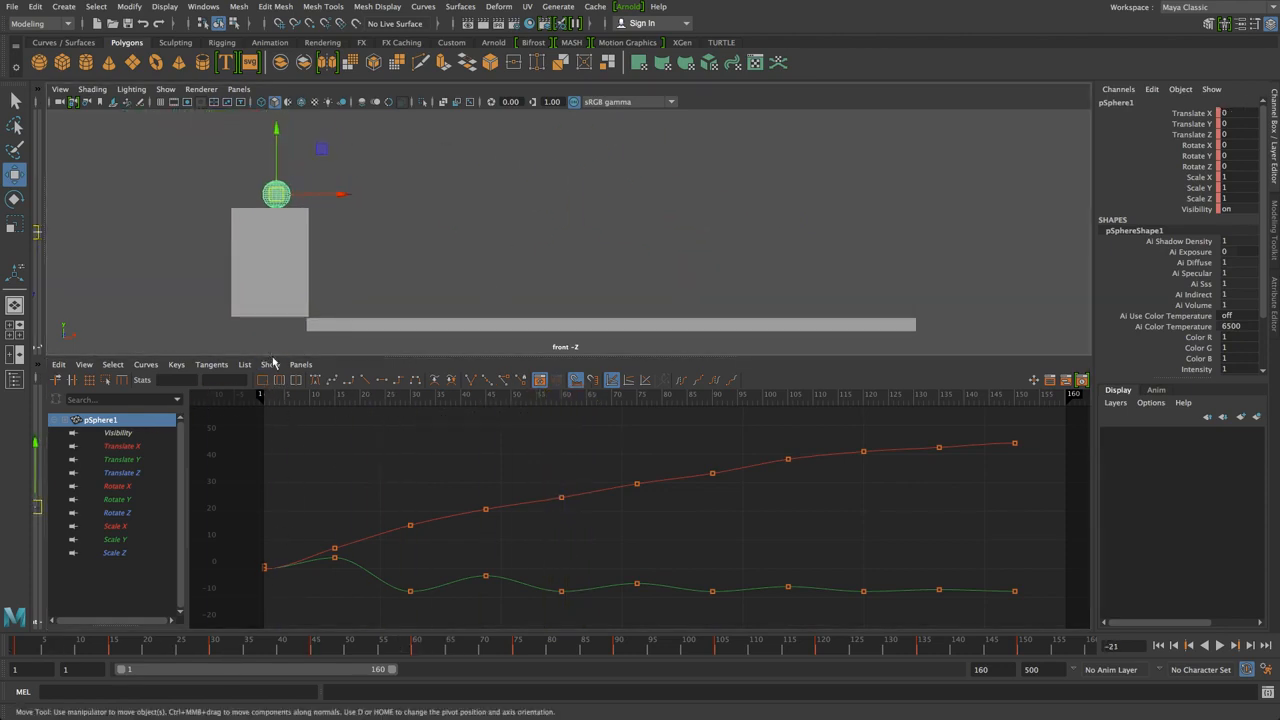
pyautogui.moveTo(237, 401)
pyautogui.mouseDown()
pyautogui.moveTo(294, 399)
pyautogui.moveTo(250, 400)
pyautogui.mouseUp()
pyautogui.click(17, 651)
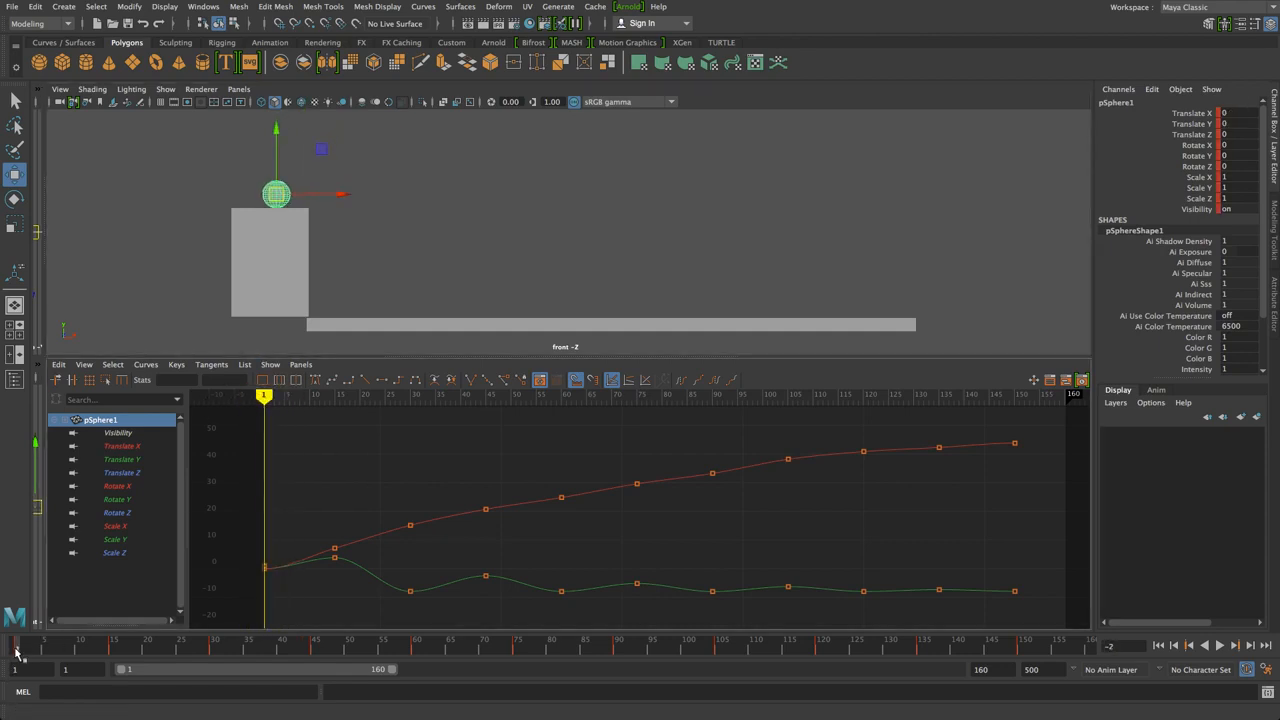
pyautogui.moveTo(19, 651); pyautogui.dragTo(113, 652)
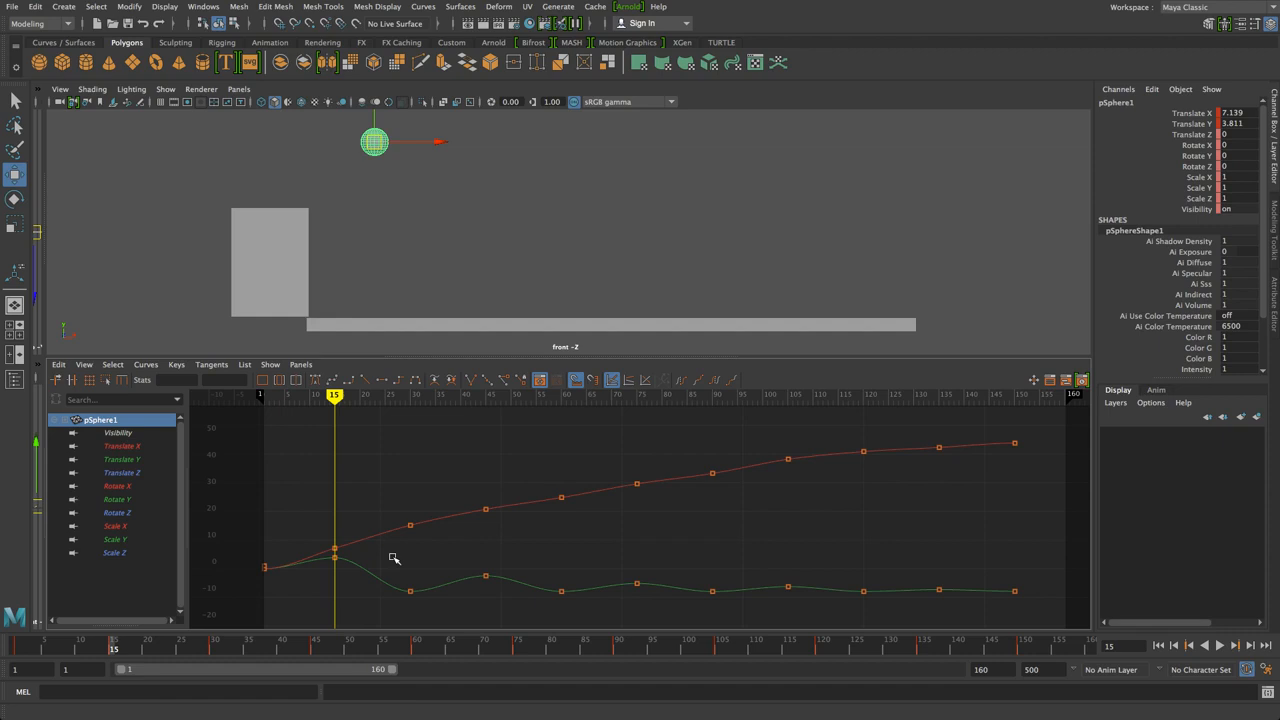
# Frame curves over frames 1-160, try moving the frame-15 and frame-30 Translate Y keys, undo both
pyautogui.press('f')
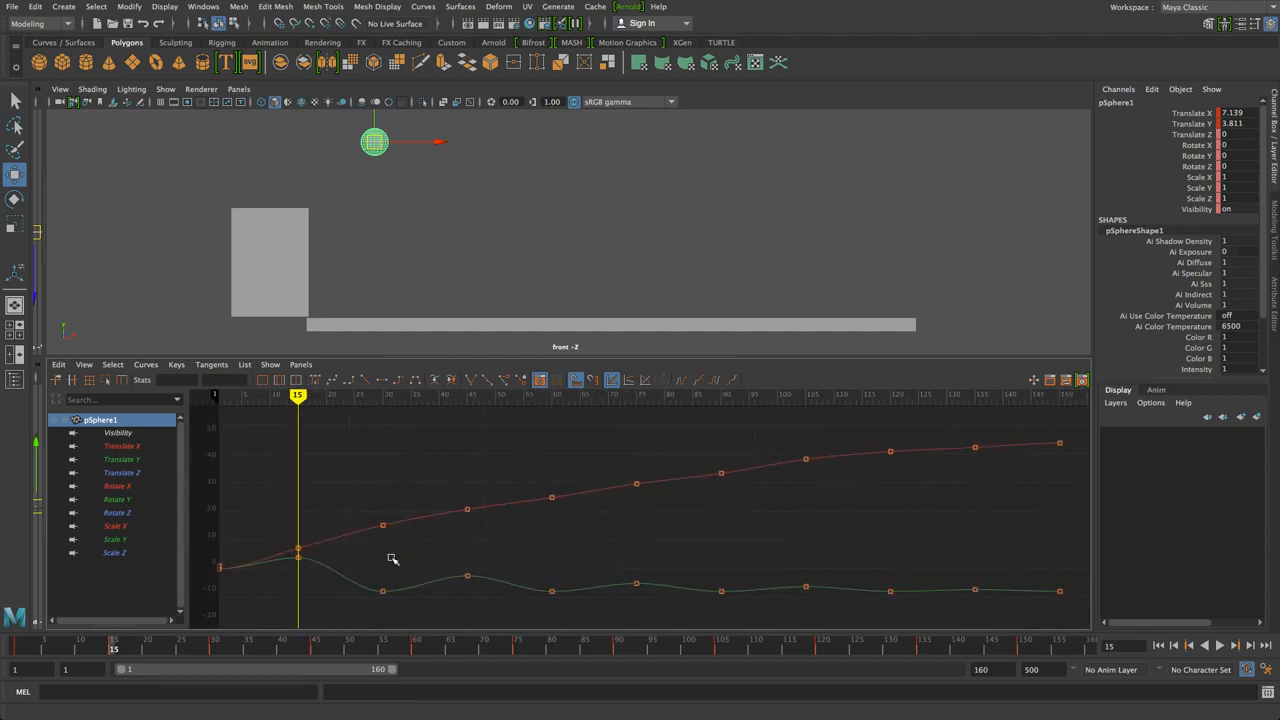
pyautogui.moveTo(393, 556)
pyautogui.keyDown('alt'); pyautogui.mouseDown(button='right')
pyautogui.moveTo(380, 551)
pyautogui.moveTo(403, 557)
pyautogui.moveTo(391, 561)
pyautogui.mouseUp(button='right'); pyautogui.keyUp('alt')
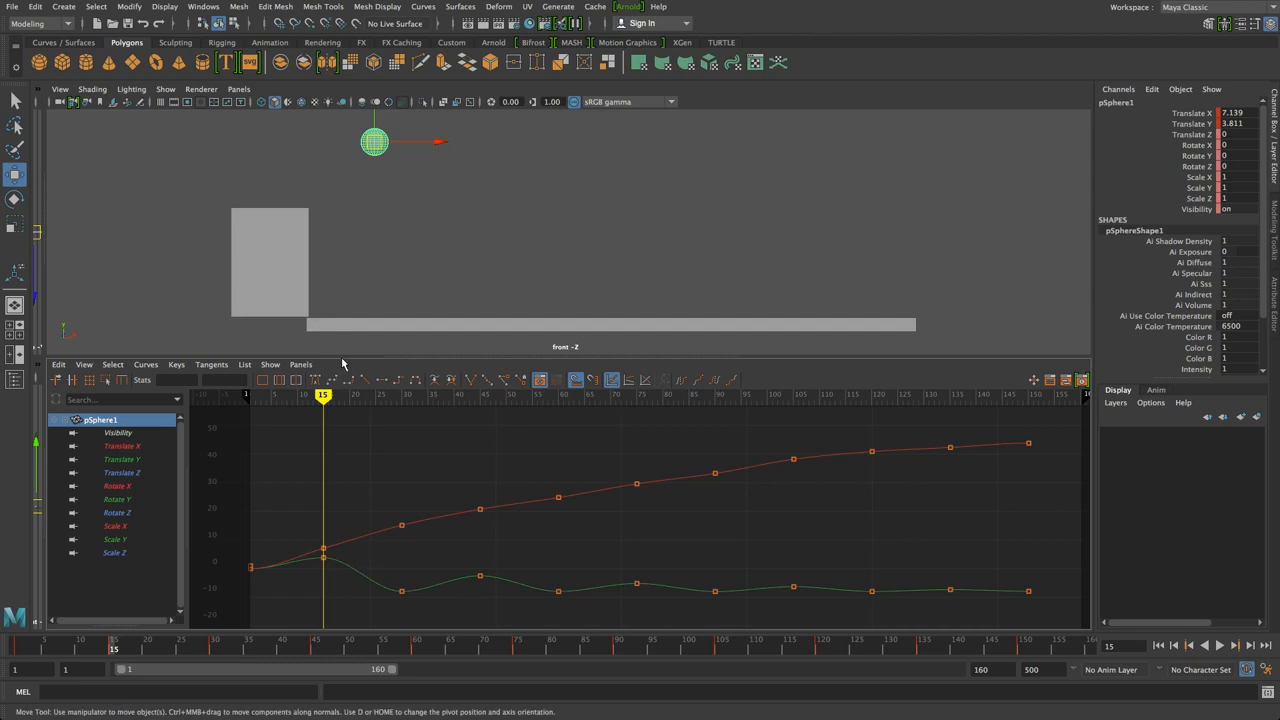
pyautogui.click(323, 556)
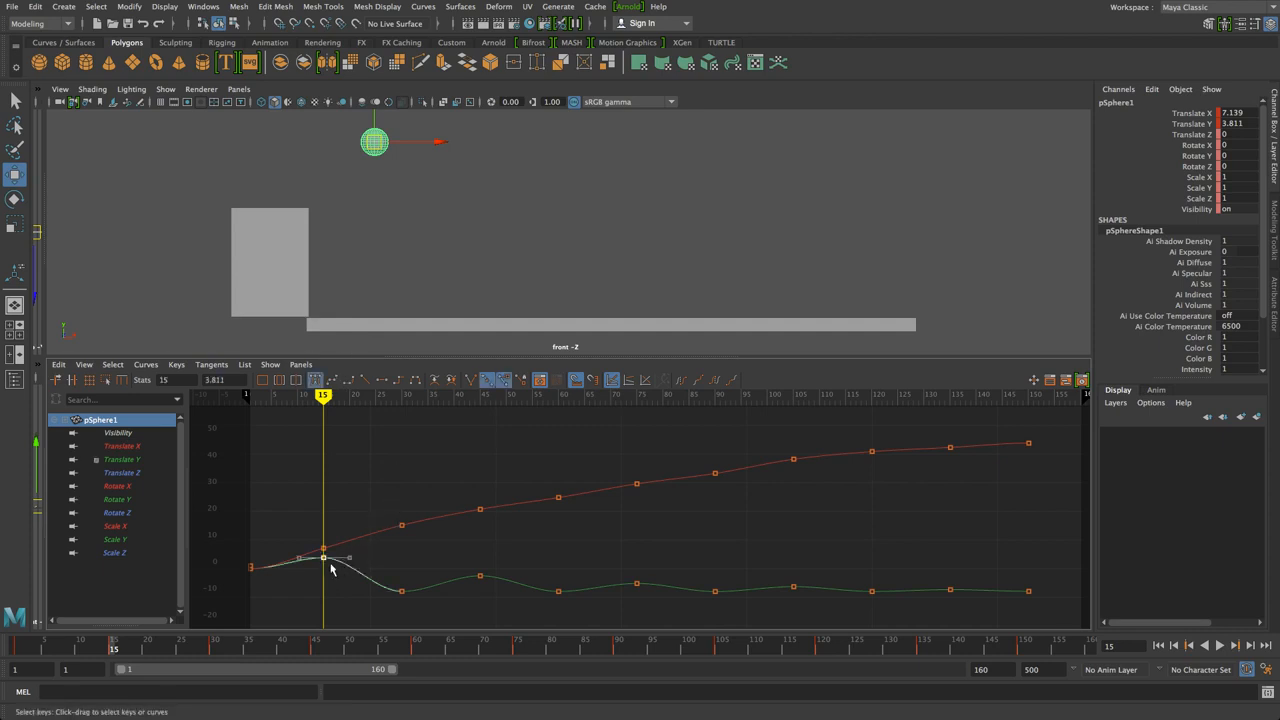
pyautogui.moveTo(325, 562)
pyautogui.mouseDown(button='middle')
pyautogui.moveTo(323, 523)
pyautogui.moveTo(333, 566)
pyautogui.mouseUp(button='middle')
pyautogui.hotkey('ctrl', 'z')
pyautogui.moveTo(366, 568); pyautogui.dragTo(415, 607)
pyautogui.moveTo(327, 394); pyautogui.dragTo(402, 433)
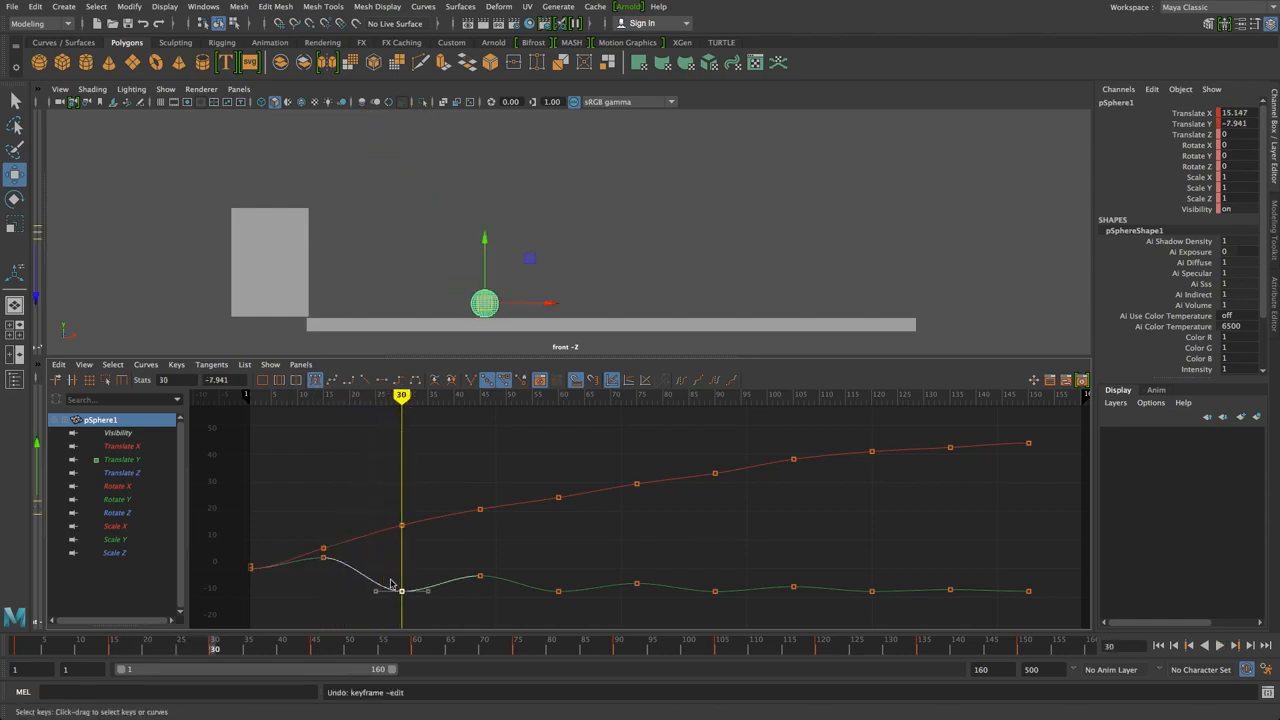
pyautogui.moveTo(405, 612)
pyautogui.mouseDown(button='middle')
pyautogui.moveTo(401, 595)
pyautogui.moveTo(400, 610)
pyautogui.mouseUp(button='middle')
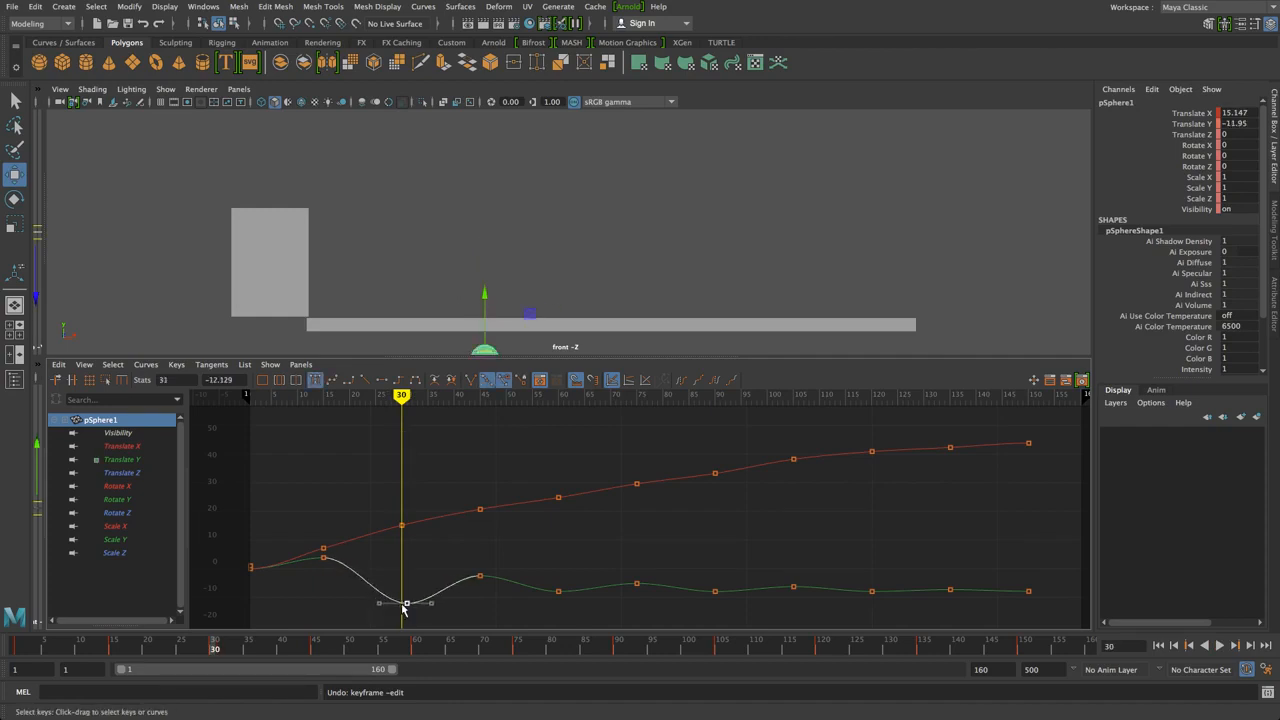
pyautogui.hotkey('ctrl', 'z')
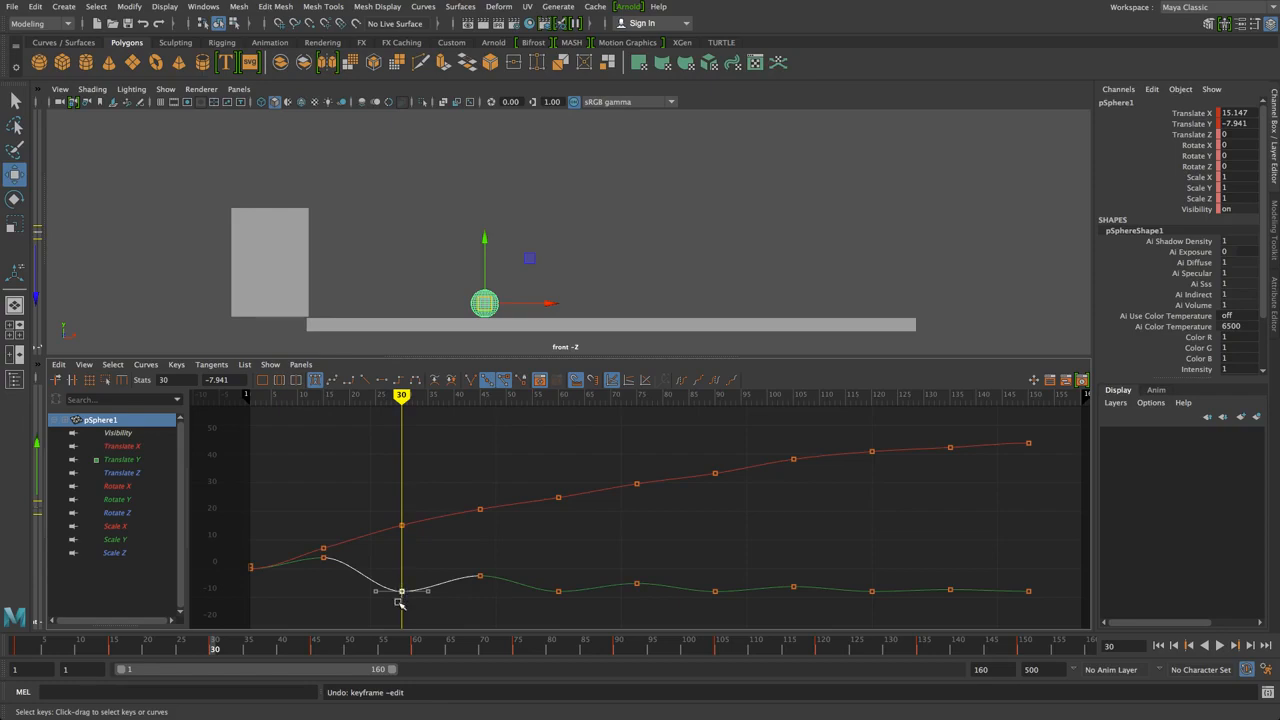
pyautogui.click(571, 516)
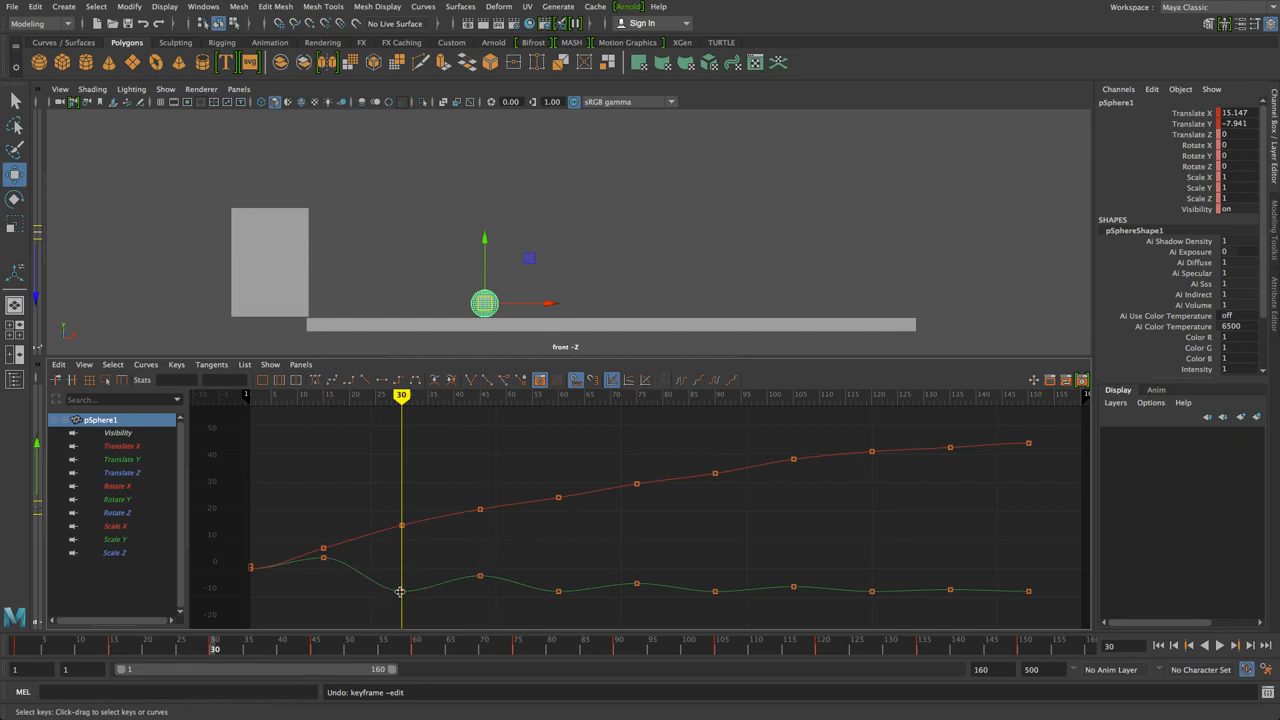
pyautogui.moveTo(386, 399); pyautogui.dragTo(328, 411)
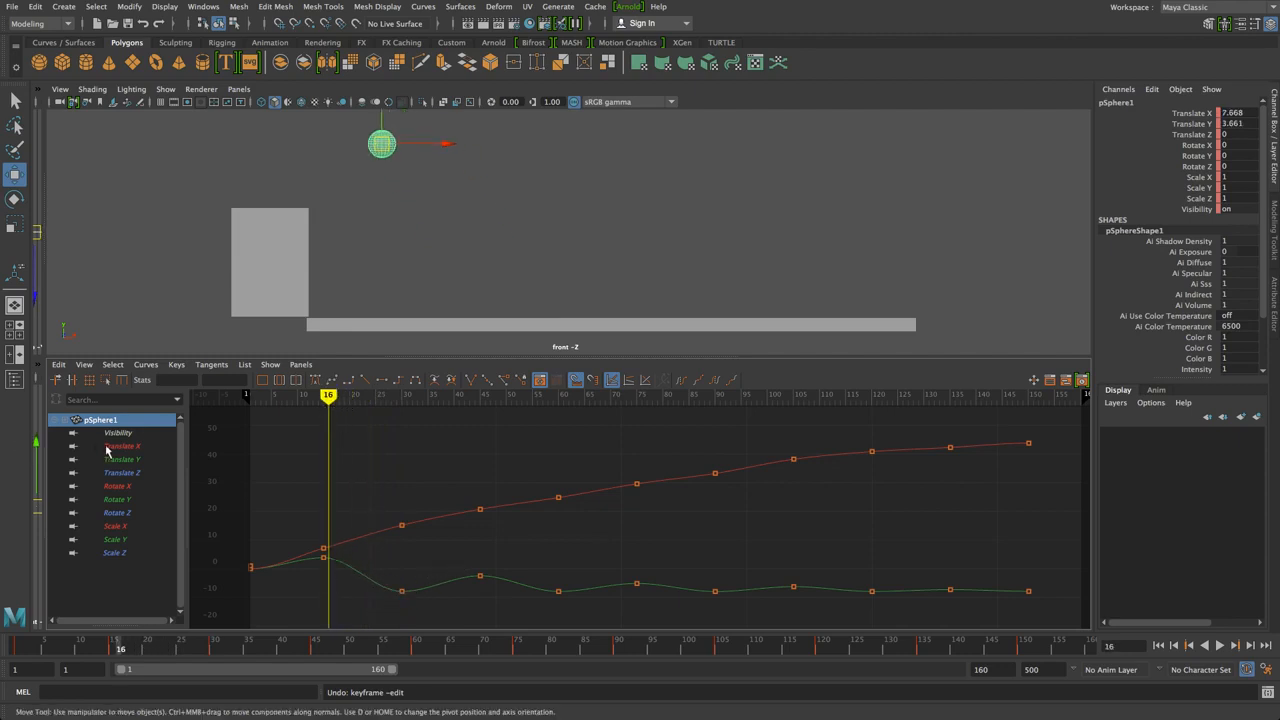
pyautogui.moveTo(330, 400); pyautogui.dragTo(364, 400)
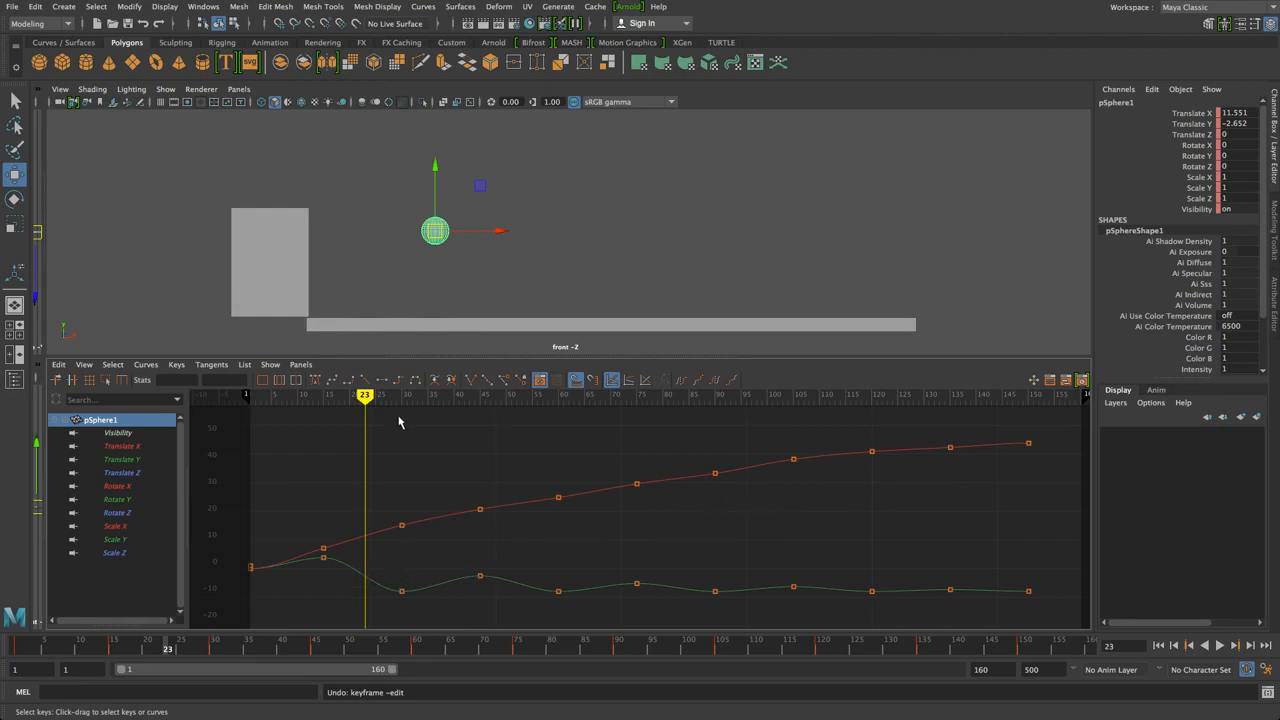
pyautogui.moveTo(372, 403); pyautogui.dragTo(340, 573)
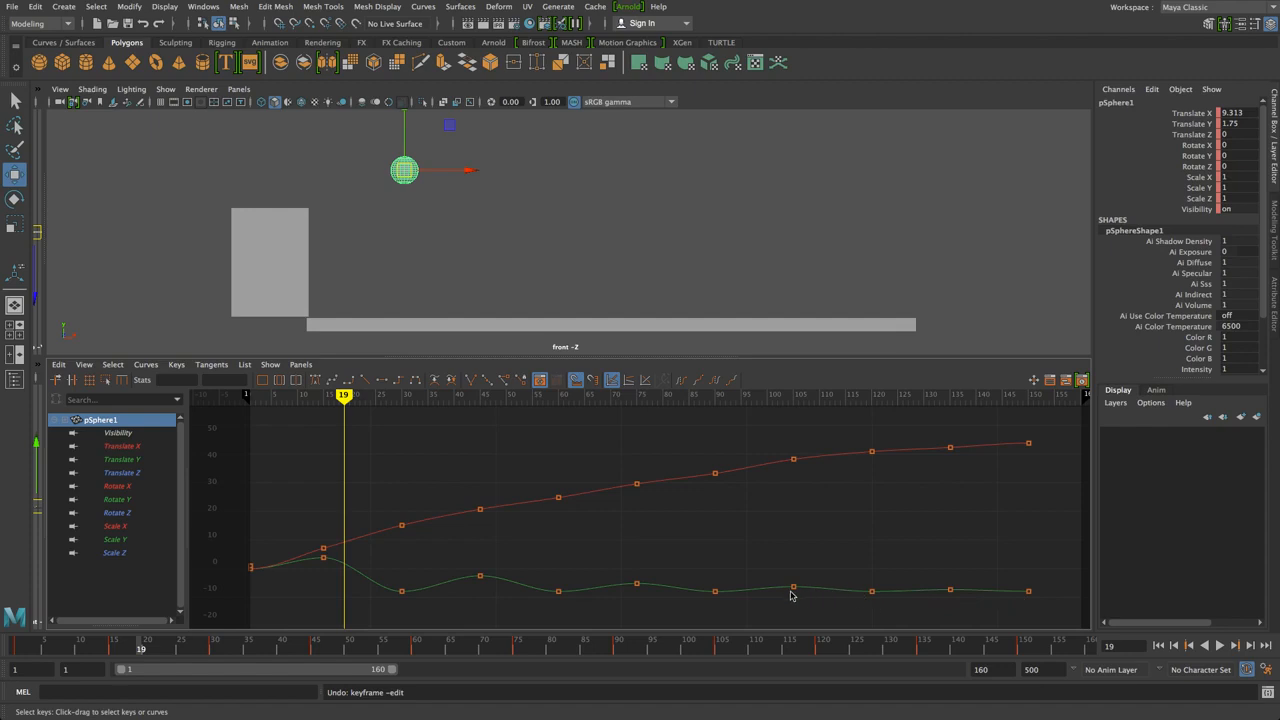
pyautogui.click(401, 591)
pyautogui.moveTo(295, 398); pyautogui.dragTo(277, 398)
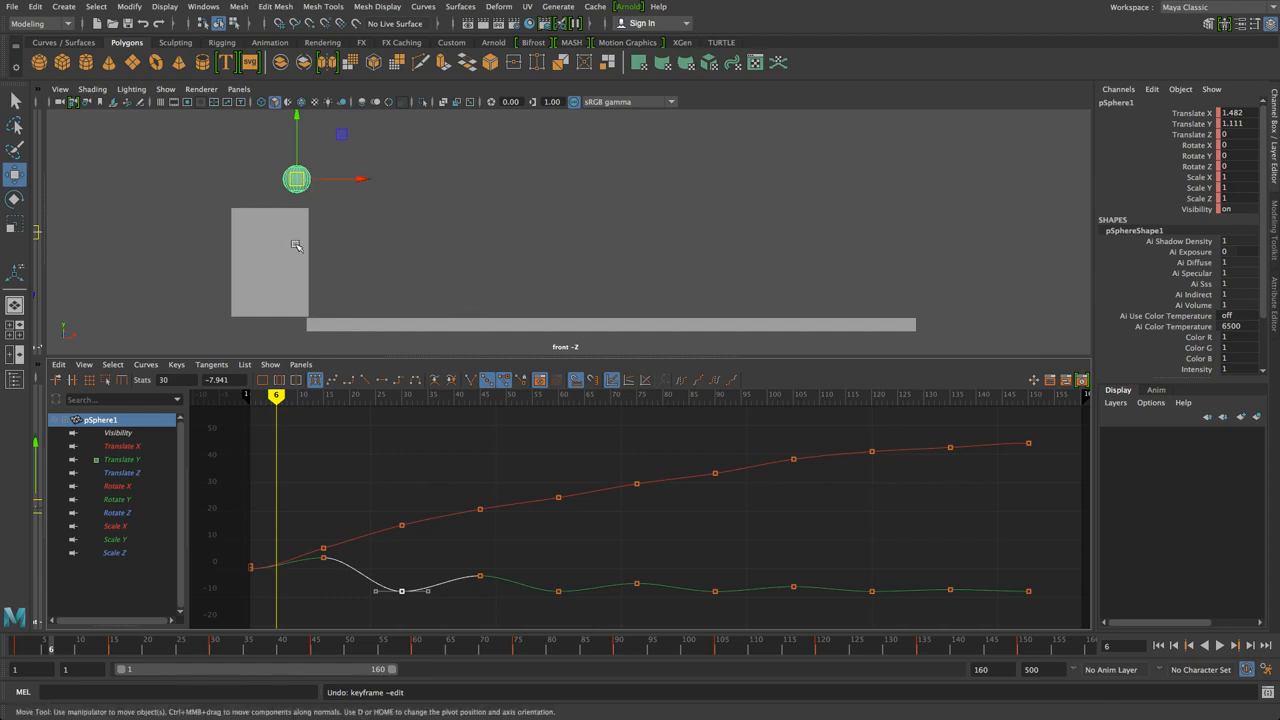
# Play the animation and review the motion around the frame-30 bounce
pyautogui.moveTo(279, 399)
pyautogui.mouseDown()
pyautogui.moveTo(463, 449)
pyautogui.moveTo(503, 443)
pyautogui.moveTo(407, 440)
pyautogui.mouseUp()
pyautogui.hotkey('alt', 'v')
pyautogui.moveTo(418, 408)
pyautogui.mouseDown()
pyautogui.moveTo(440, 410)
pyautogui.moveTo(349, 415)
pyautogui.moveTo(423, 420)
pyautogui.moveTo(363, 435)
pyautogui.mouseUp()
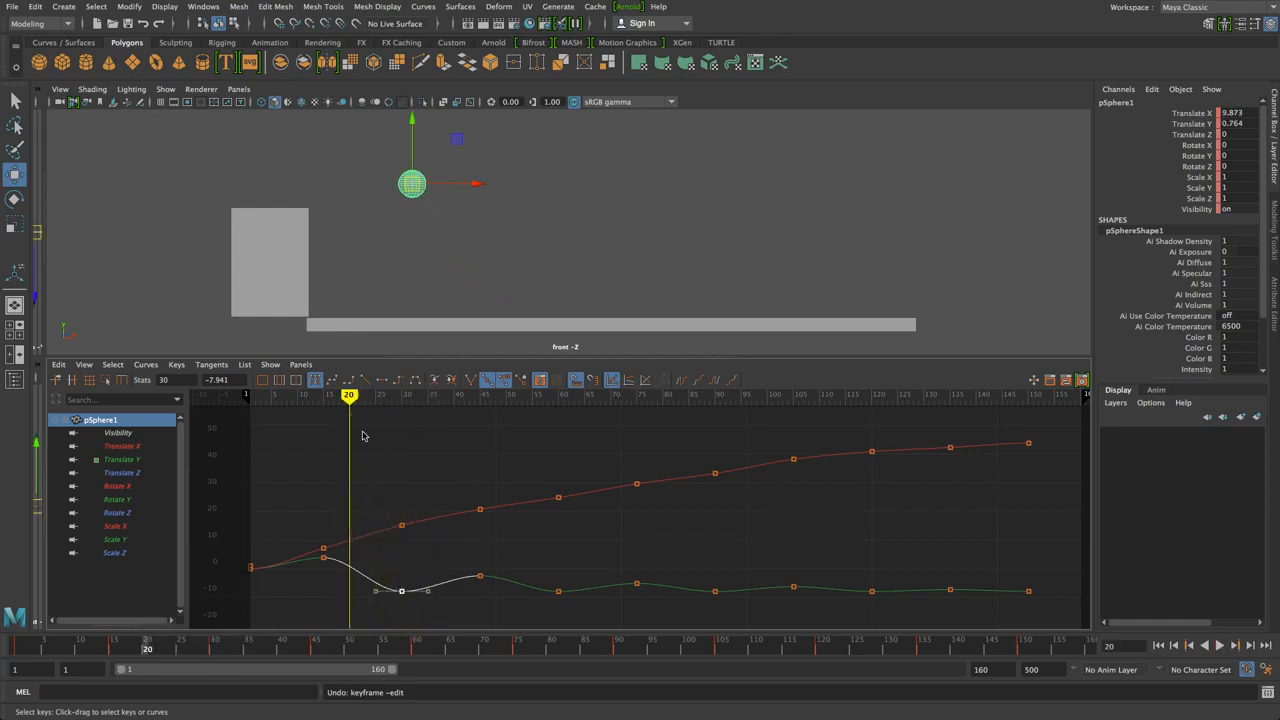
# Select the frame-30 Translate Y key so its tangent handles appear
pyautogui.click(408, 572)
pyautogui.moveTo(416, 569); pyautogui.dragTo(394, 602)
pyautogui.moveTo(375, 592)
pyautogui.mouseDown()
pyautogui.moveTo(375, 581)
pyautogui.moveTo(369, 599)
pyautogui.moveTo(437, 569)
pyautogui.moveTo(372, 600)
pyautogui.mouseUp()
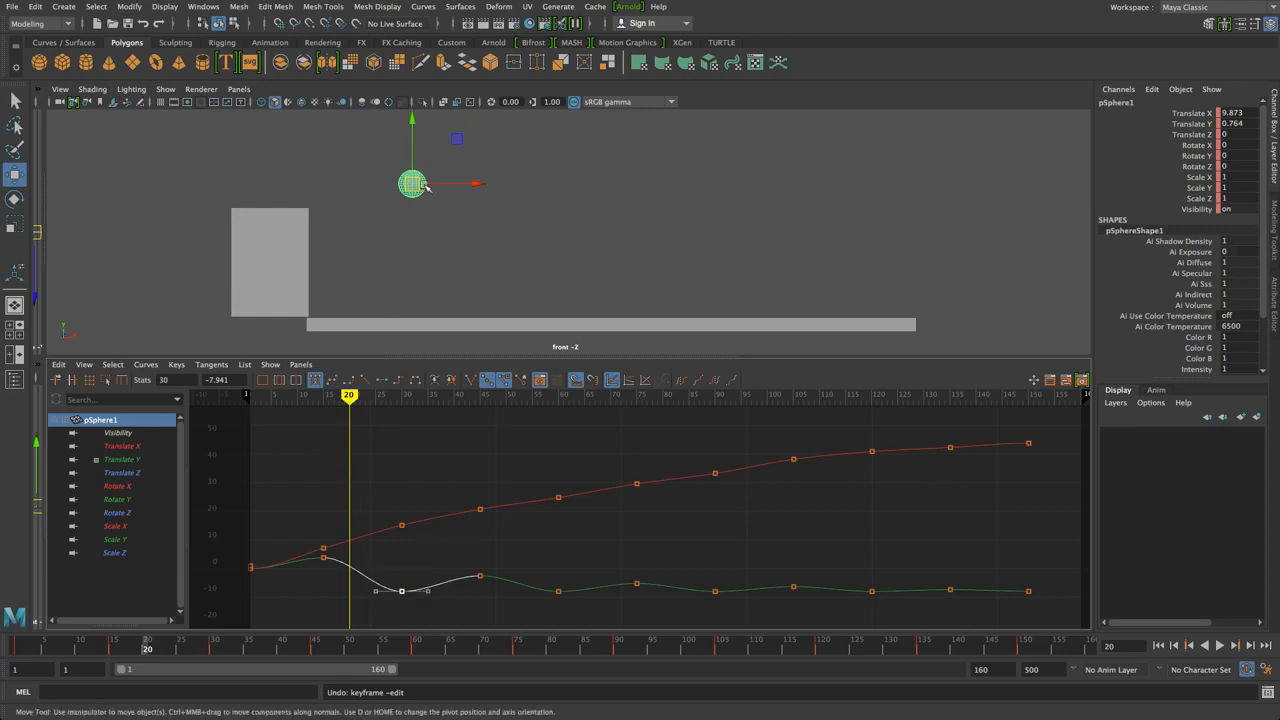
pyautogui.click(334, 412)
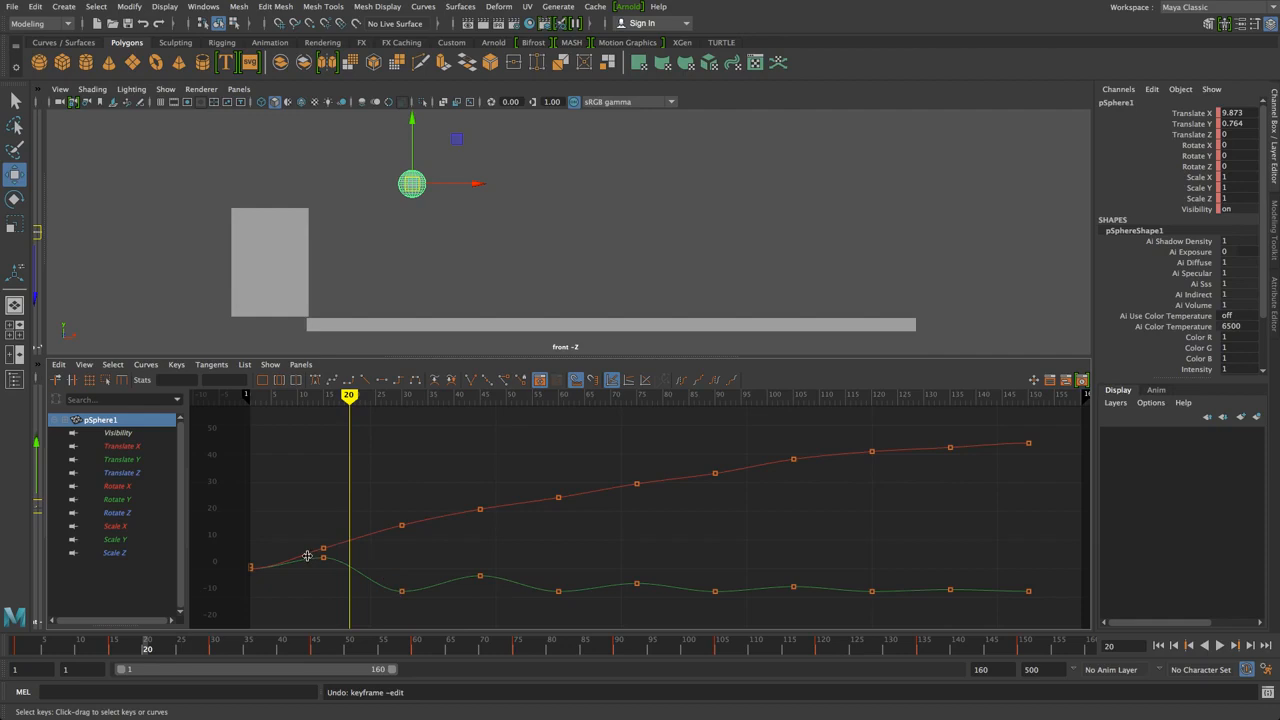
pyautogui.moveTo(385, 580); pyautogui.dragTo(397, 584)
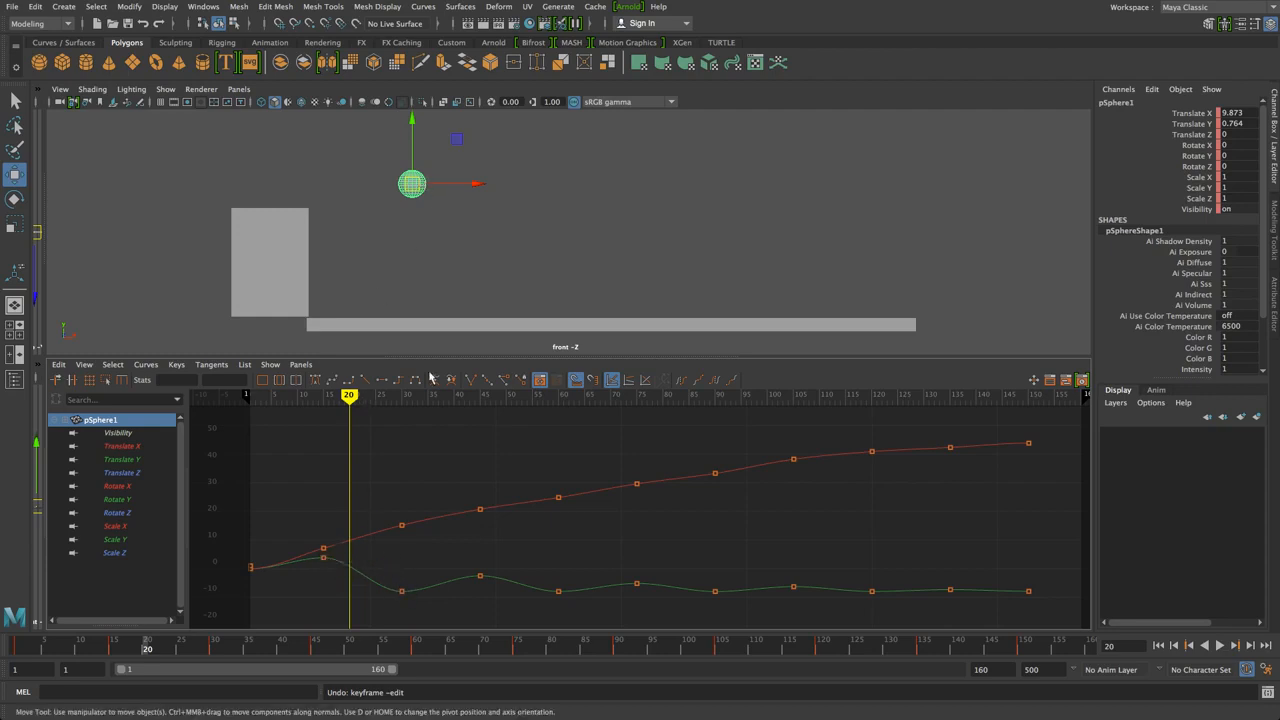
pyautogui.moveTo(442, 567); pyautogui.dragTo(389, 608)
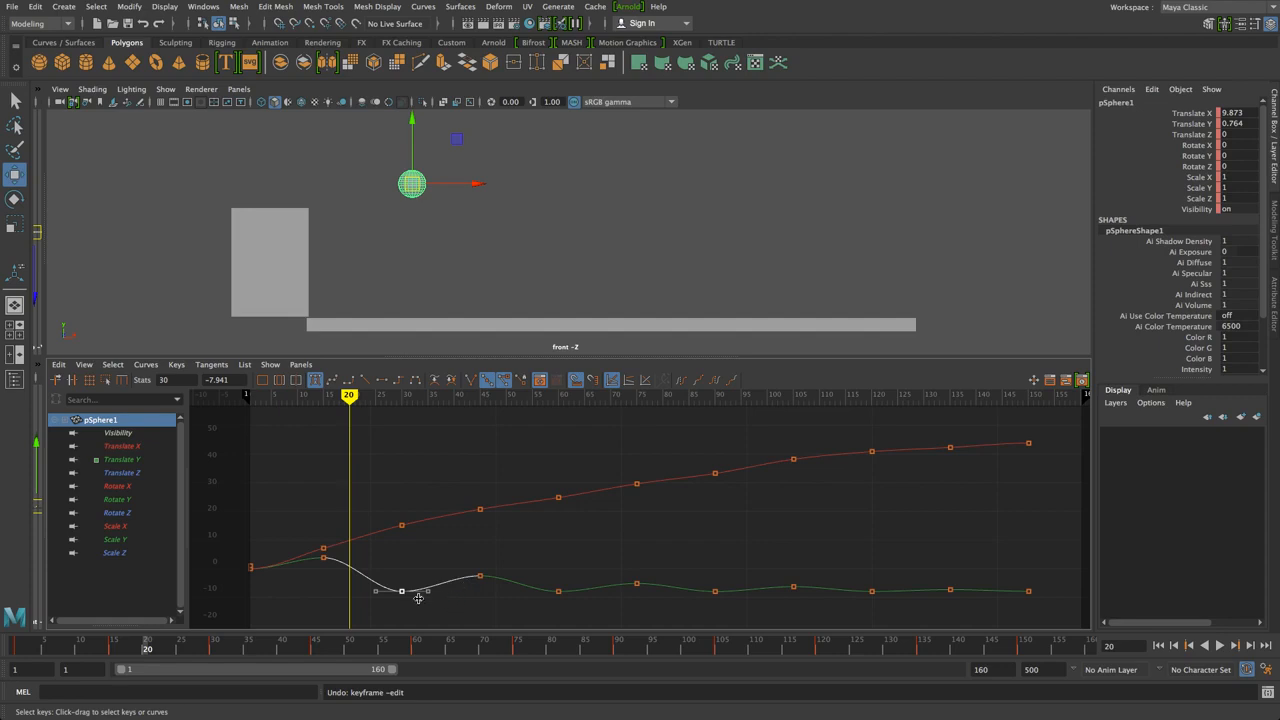
# Break the frame-30 Translate Y key's tangents and raise its left tangent into a sharp corner
pyautogui.click(471, 381)
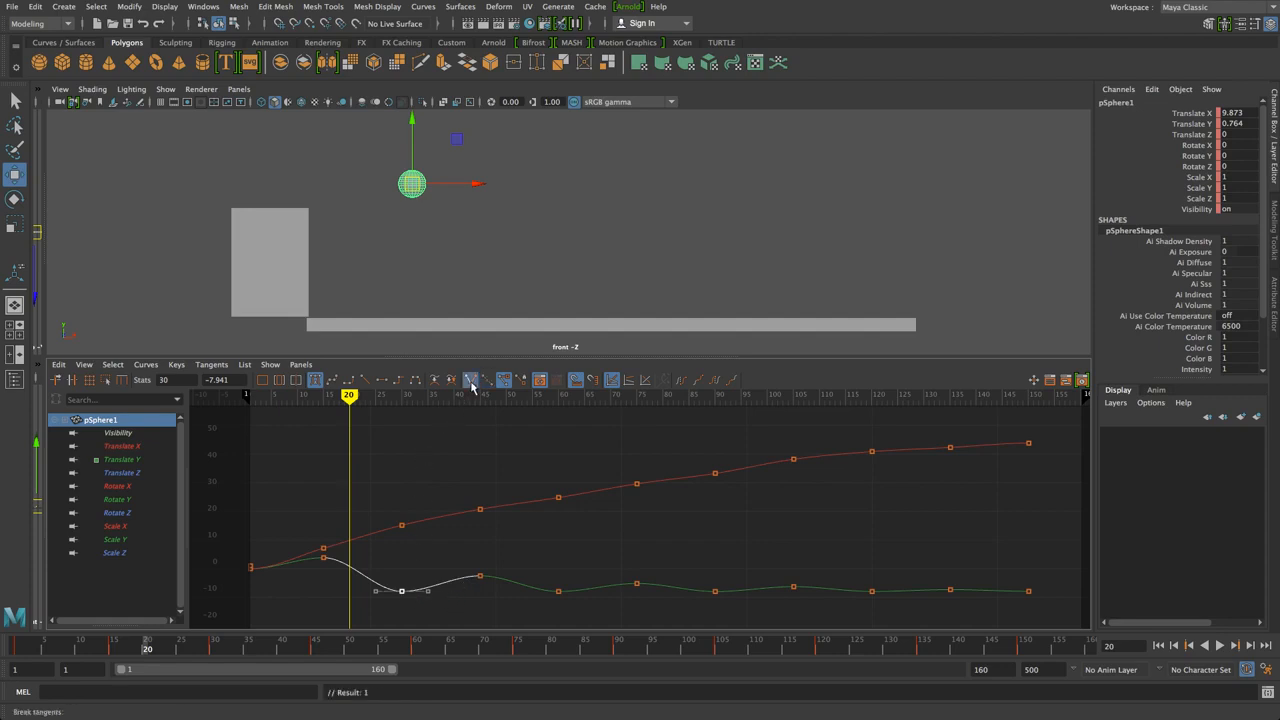
pyautogui.moveTo(380, 591); pyautogui.dragTo(373, 573)
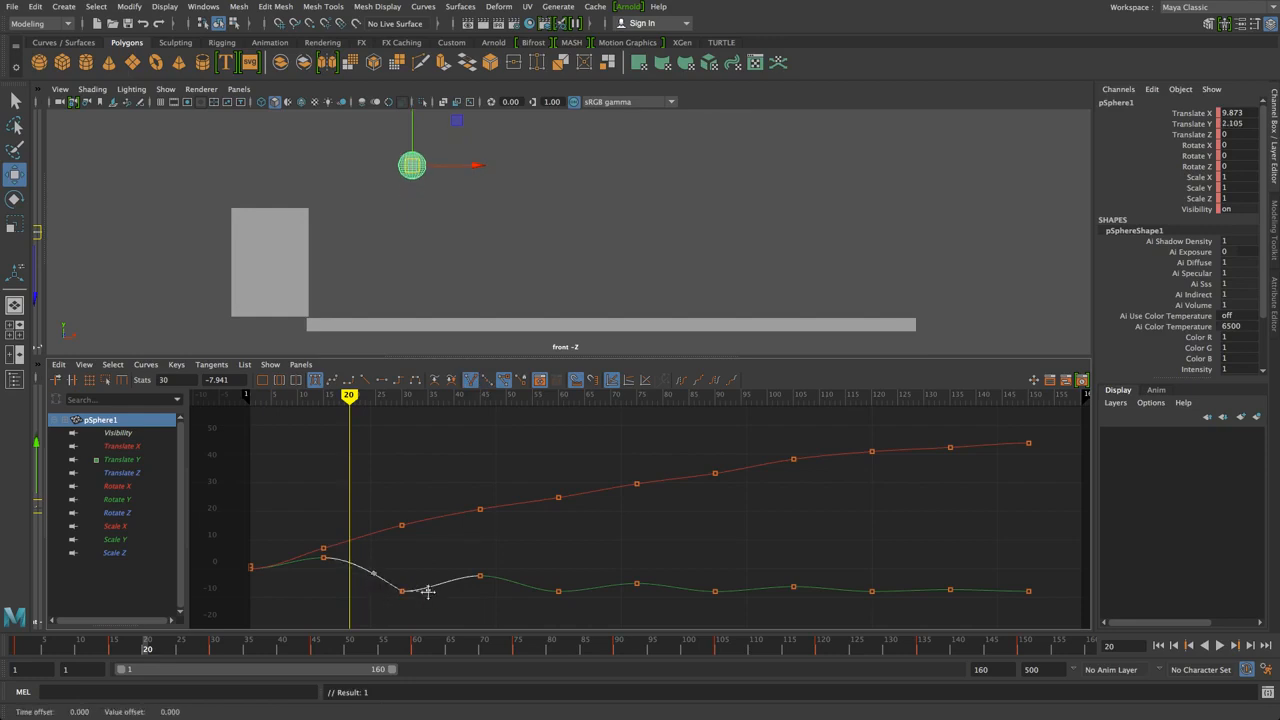
pyautogui.click(406, 578)
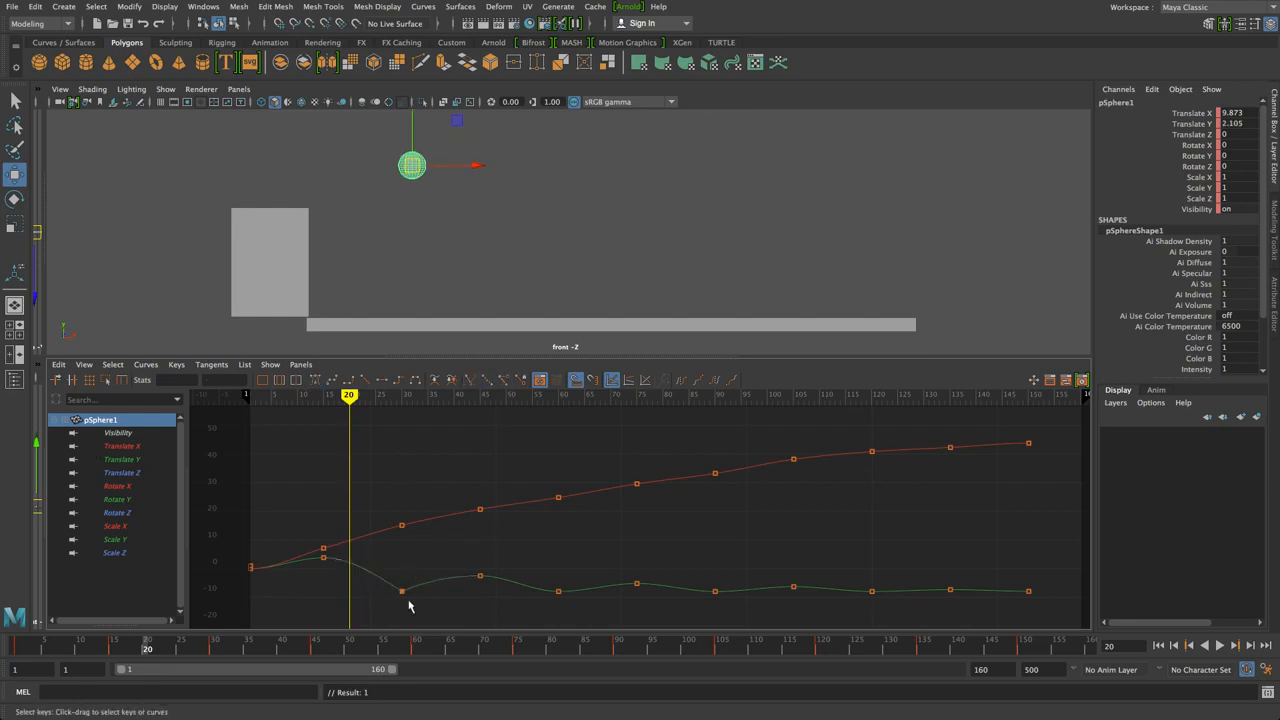
pyautogui.moveTo(407, 569); pyautogui.dragTo(375, 570)
pyautogui.click(428, 581)
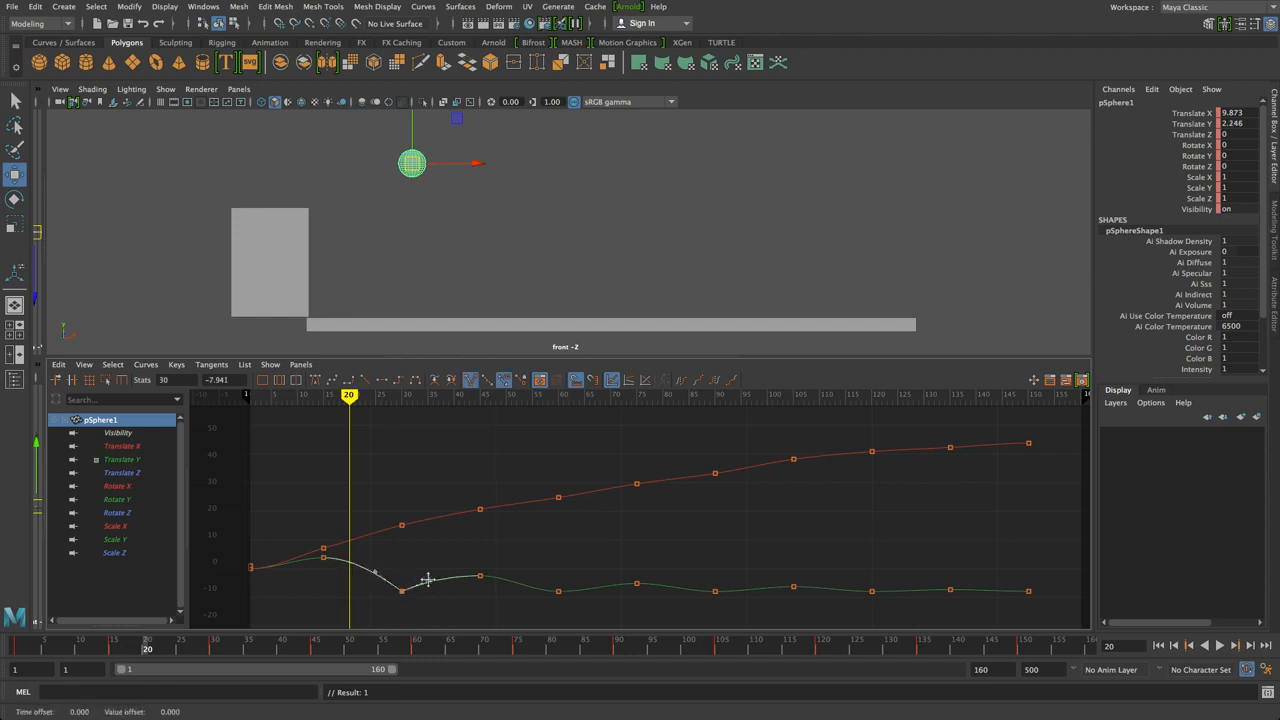
# Break the frame-60 key's tangents, raise its left tangent, then rewind before frame 1
pyautogui.click(534, 574)
pyautogui.moveTo(533, 561); pyautogui.dragTo(573, 611)
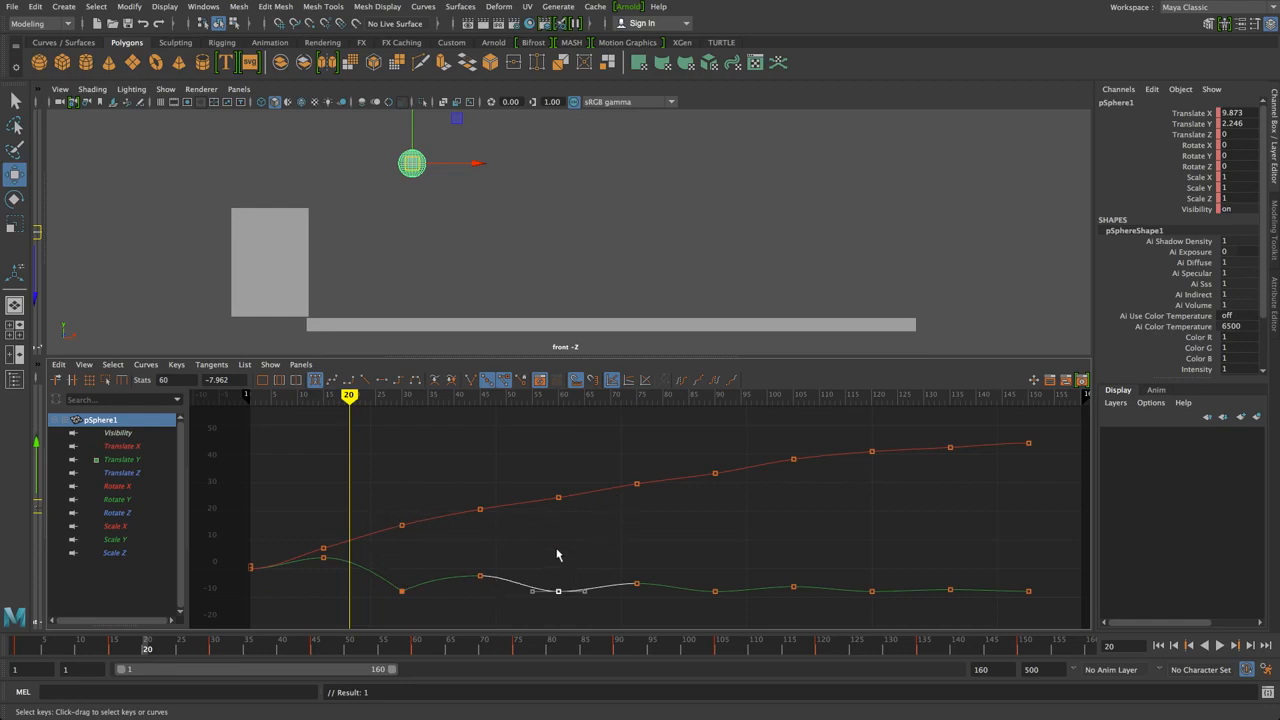
pyautogui.click(470, 380)
pyautogui.moveTo(535, 597); pyautogui.dragTo(543, 586)
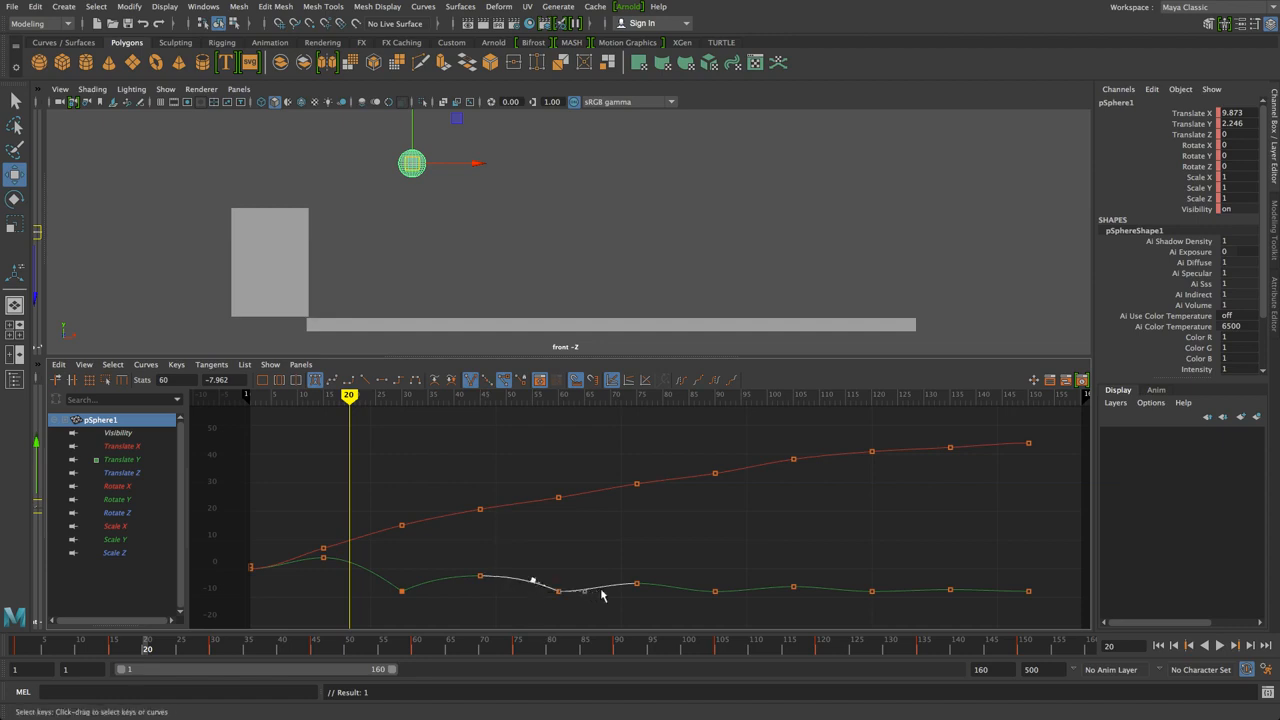
pyautogui.click(650, 555)
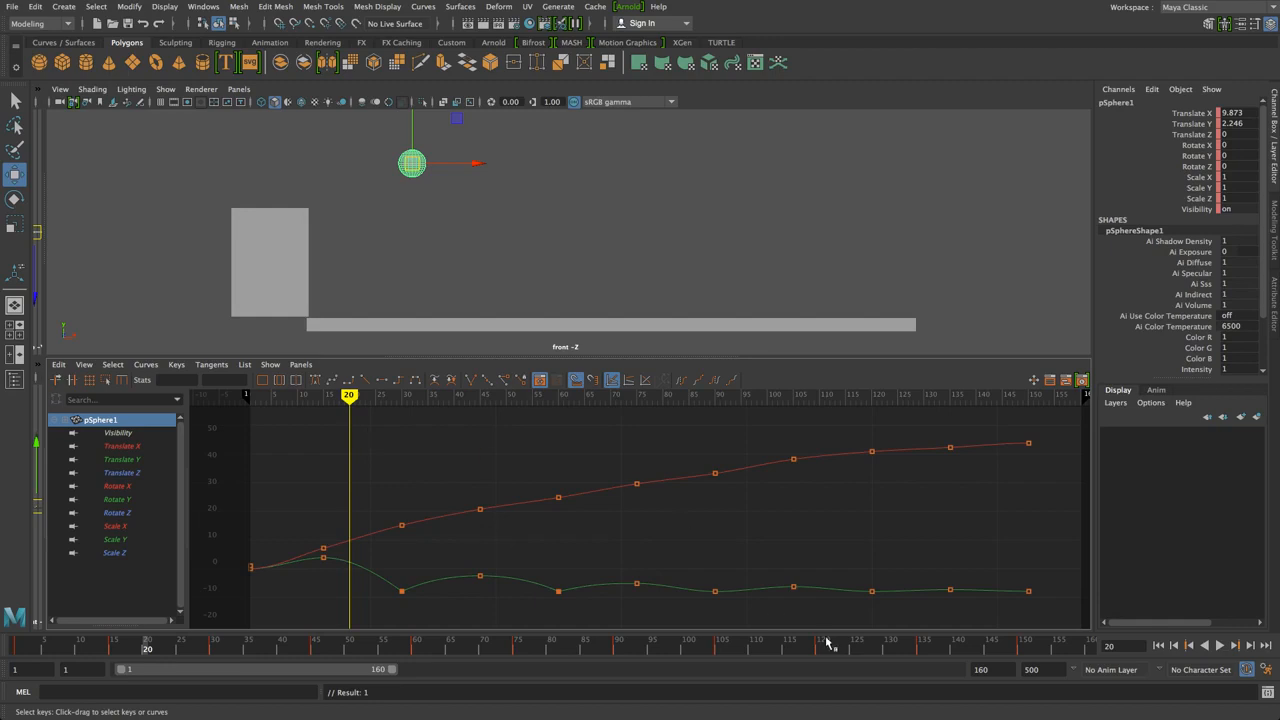
pyautogui.moveTo(624, 566); pyautogui.dragTo(1036, 614)
pyautogui.click(827, 571)
pyautogui.moveTo(353, 411); pyautogui.dragTo(213, 411)
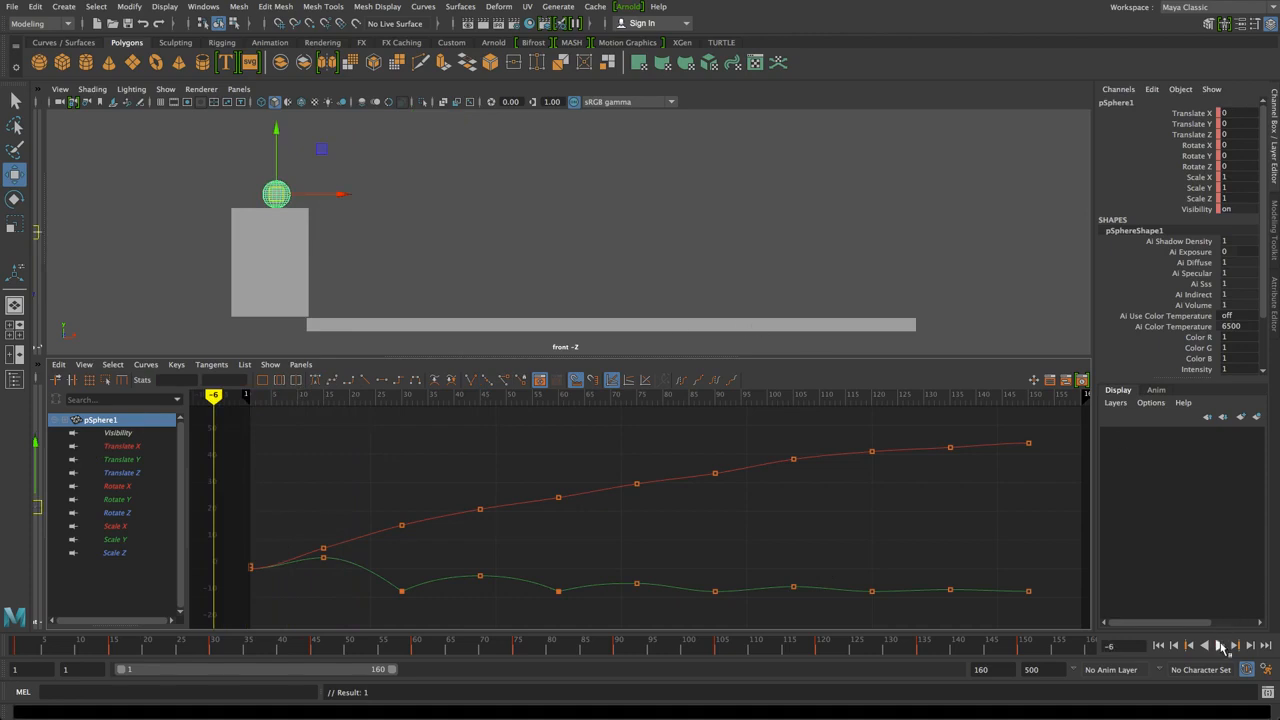
# Play the bouncing ball and stop around frame 73
pyautogui.click(1220, 646)
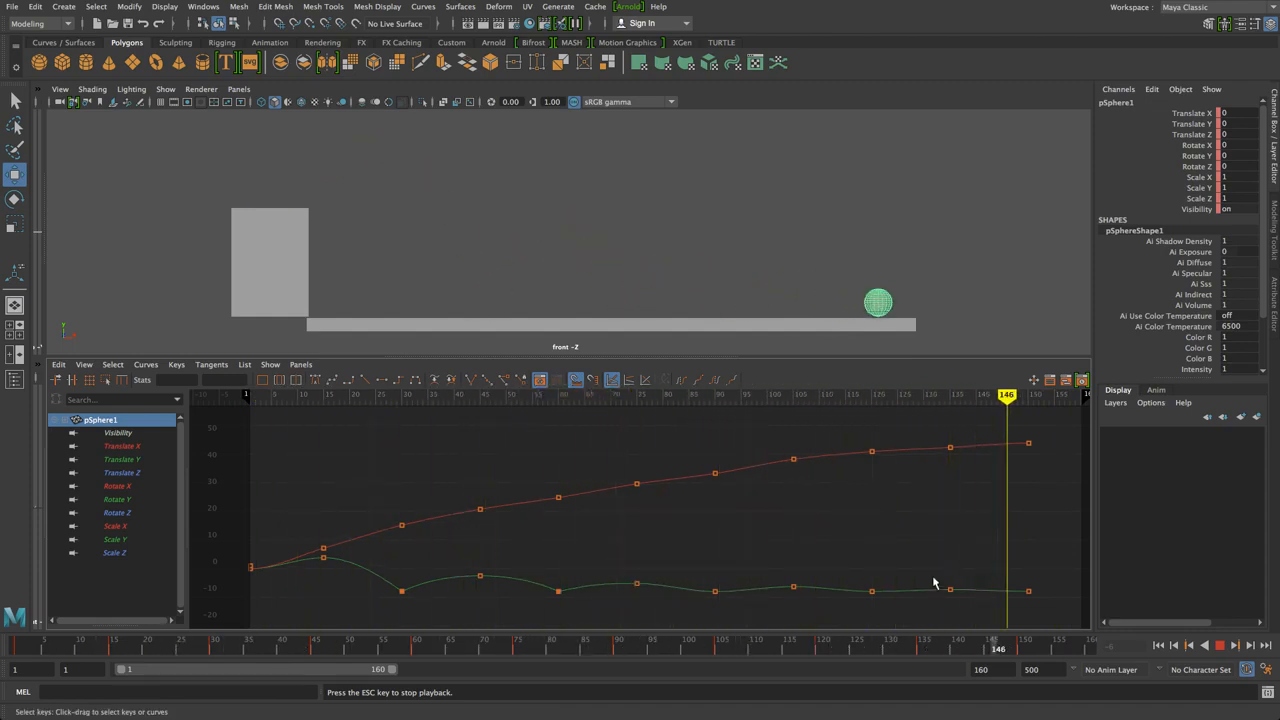
pyautogui.click(1220, 645)
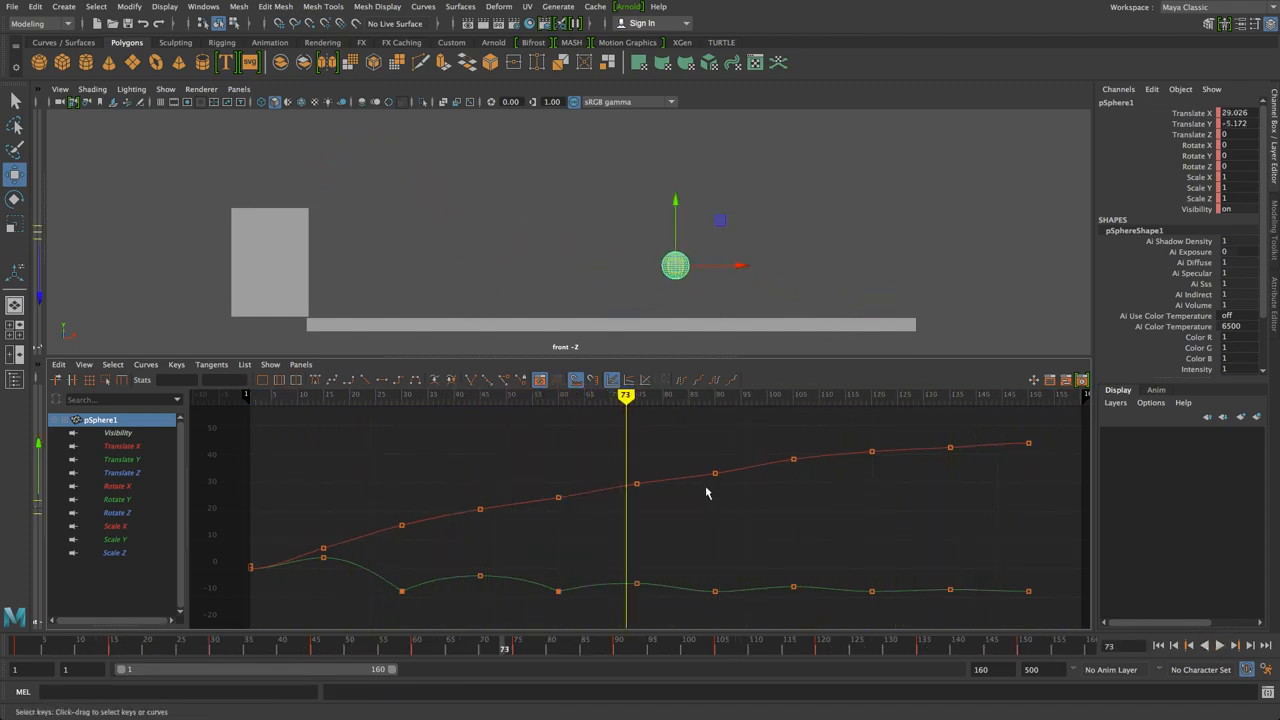
# Break the tangents of the height key near frame 90 and raise its left tangent
pyautogui.moveTo(628, 413); pyautogui.dragTo(672, 415)
pyautogui.moveTo(710, 563); pyautogui.dragTo(737, 606)
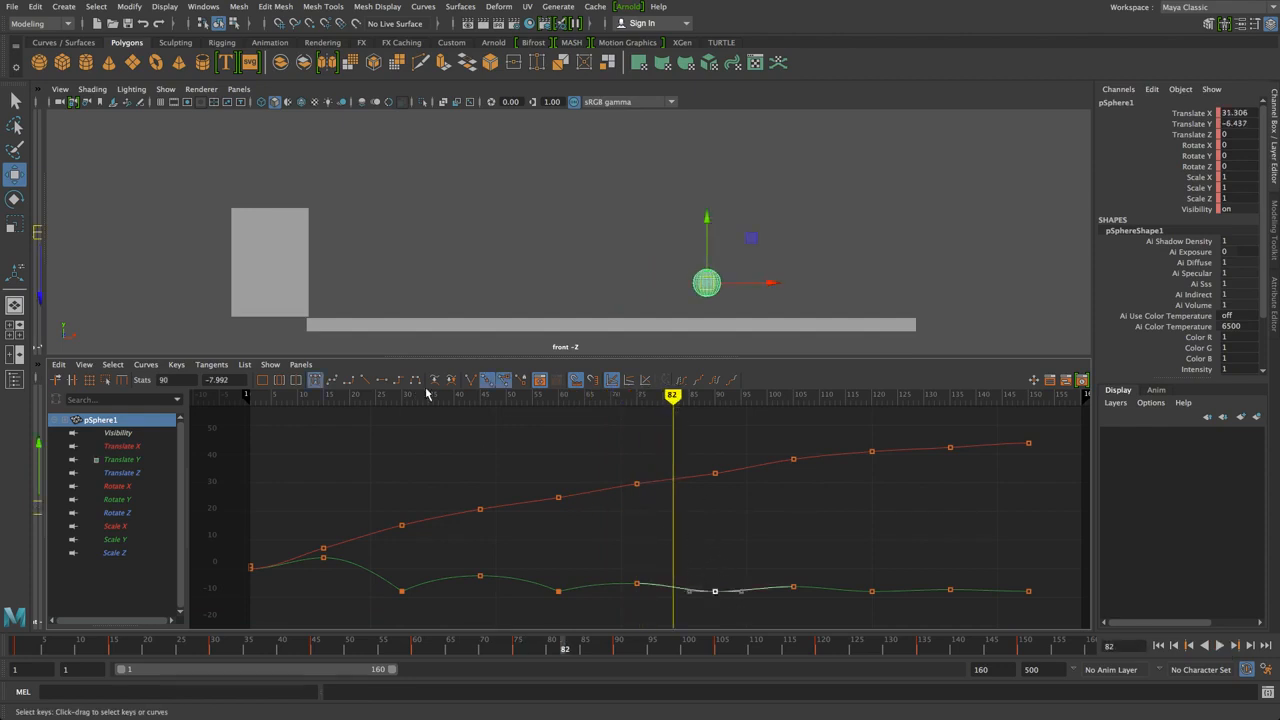
pyautogui.click(470, 380)
pyautogui.moveTo(691, 592); pyautogui.dragTo(687, 587)
pyautogui.click(742, 593)
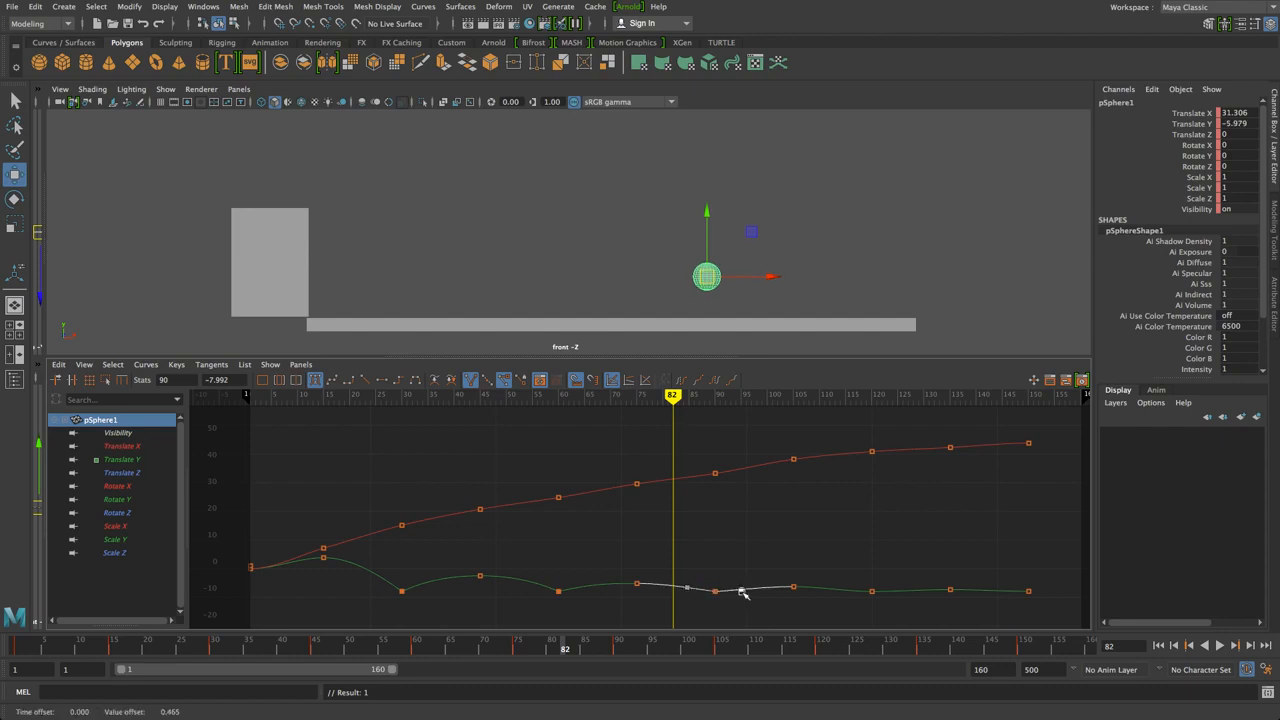
# Inspect the height keys at frames 105-120 and 30-75, then replay from the start
pyautogui.moveTo(768, 566); pyautogui.dragTo(829, 614)
pyautogui.moveTo(843, 569); pyautogui.dragTo(893, 615)
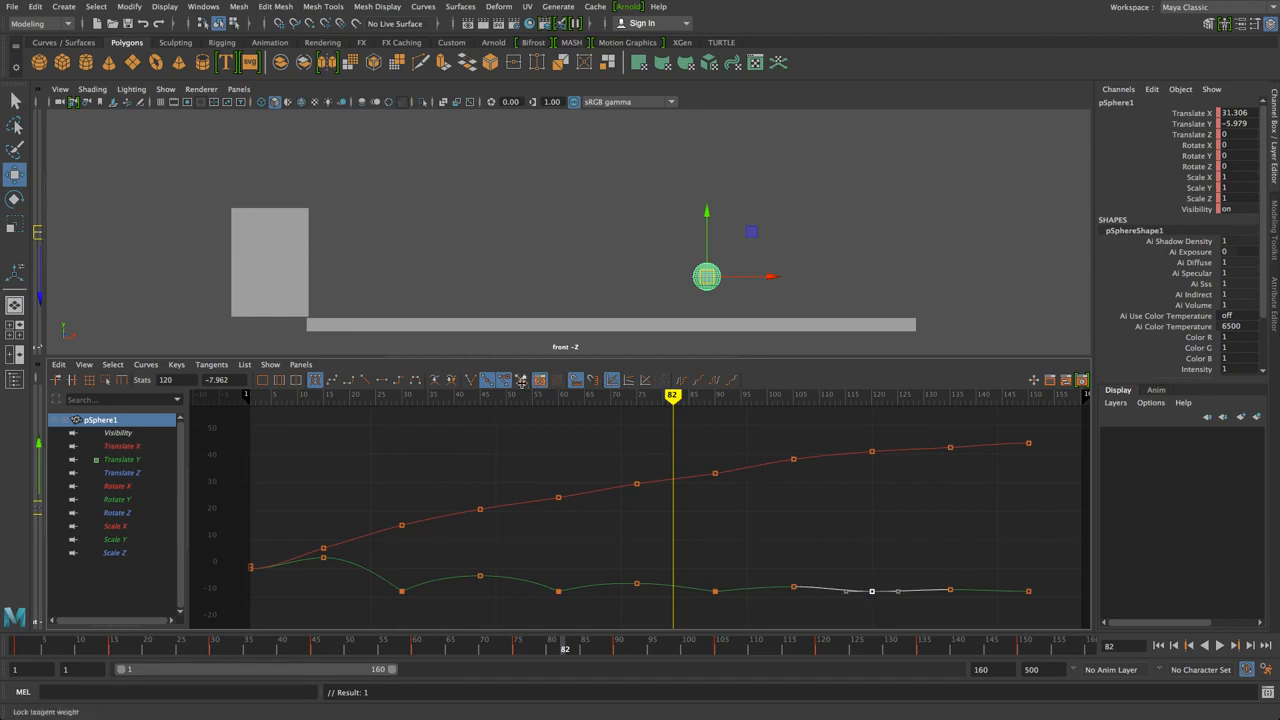
pyautogui.click(847, 592)
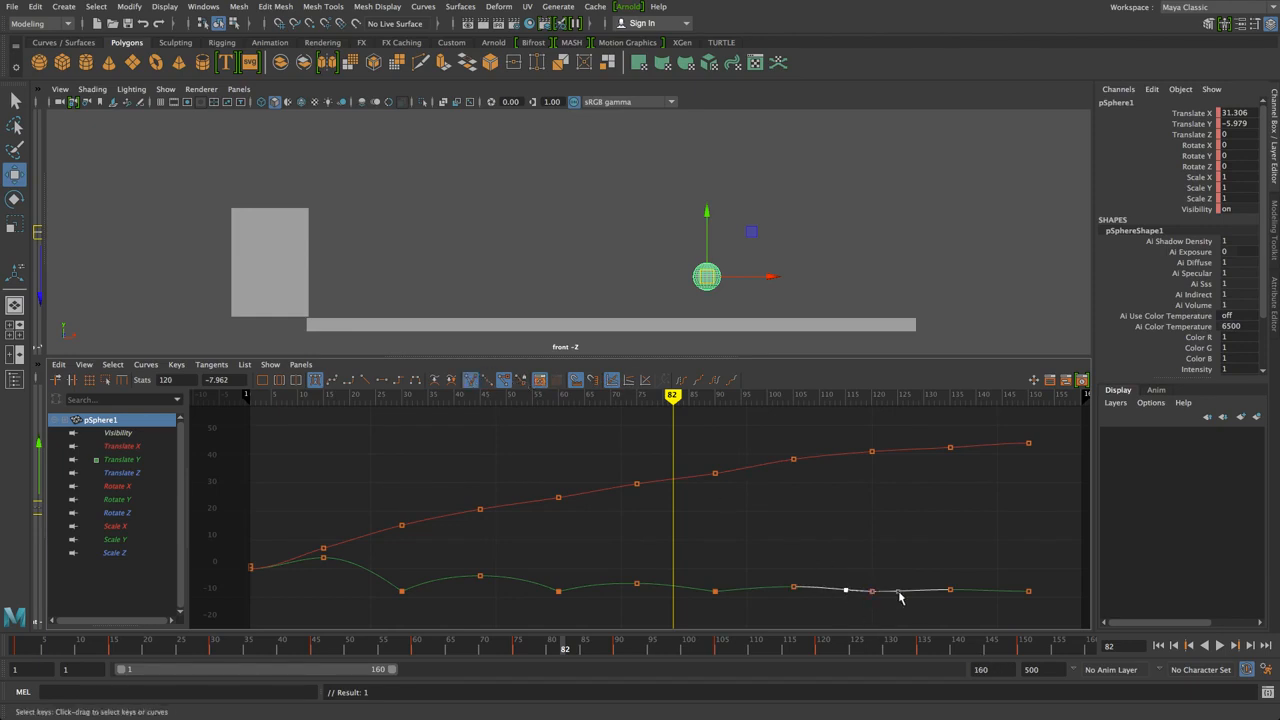
pyautogui.click(897, 594)
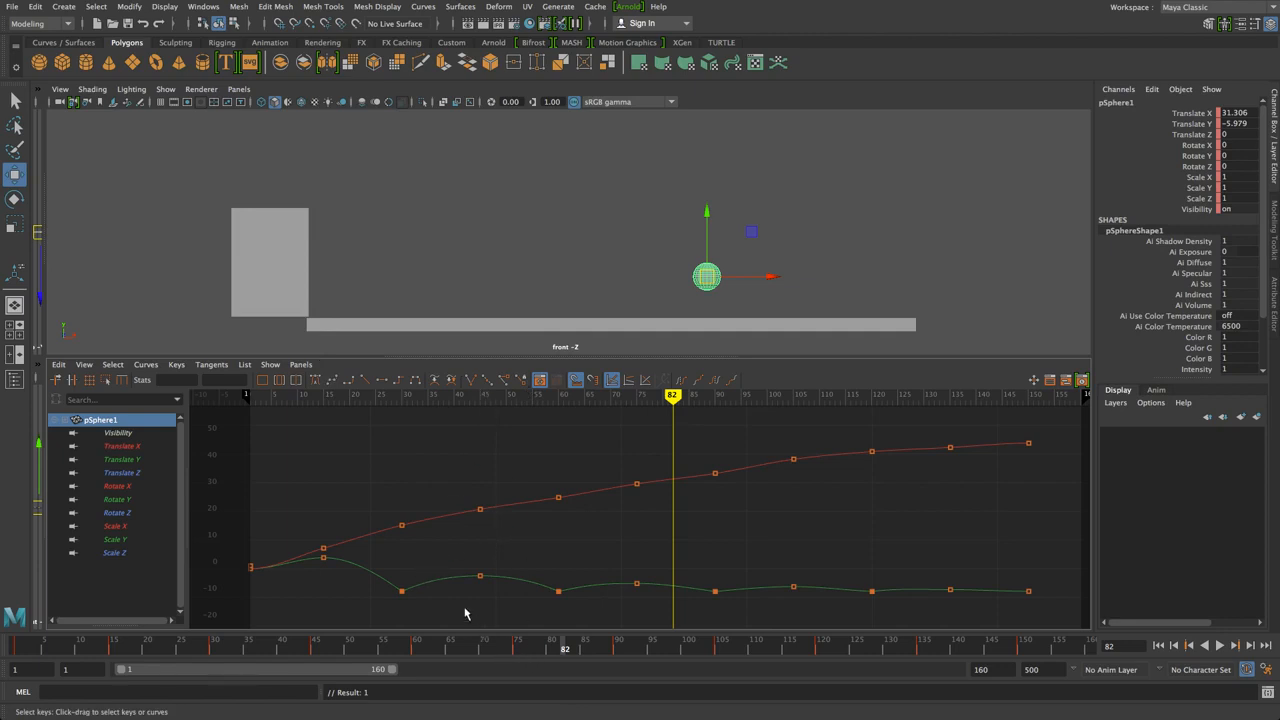
pyautogui.moveTo(420, 566); pyautogui.dragTo(387, 605)
pyautogui.moveTo(469, 562); pyautogui.dragTo(499, 602)
pyautogui.click(558, 589)
pyautogui.moveTo(589, 580); pyautogui.dragTo(633, 615)
pyautogui.moveTo(612, 550); pyautogui.dragTo(667, 629)
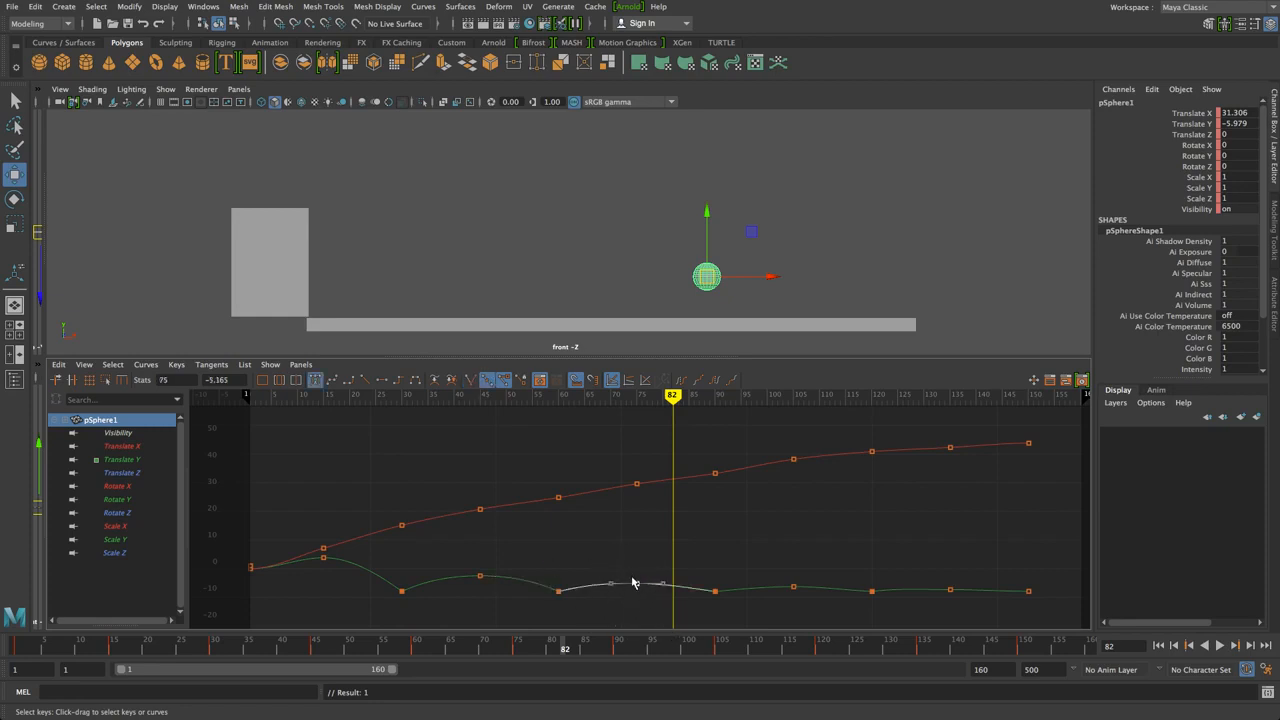
pyautogui.click(698, 536)
pyautogui.moveTo(660, 403); pyautogui.dragTo(146, 398)
pyautogui.click(1219, 647)
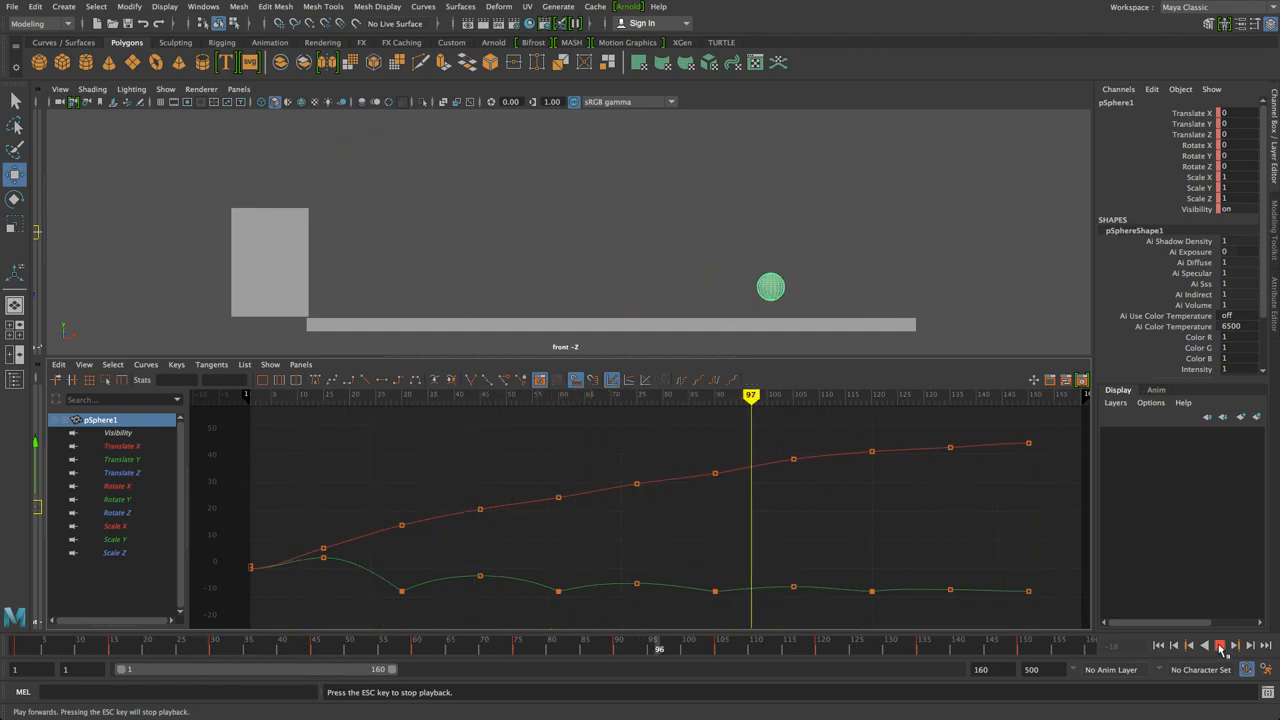
# Lengthen the right tangent of the frame-15 Translate Y key, undoing accidental key moves
pyautogui.click(1219, 647)
pyautogui.moveTo(286, 411)
pyautogui.mouseDown()
pyautogui.moveTo(334, 500)
pyautogui.moveTo(328, 561)
pyautogui.mouseUp()
pyautogui.click(324, 558)
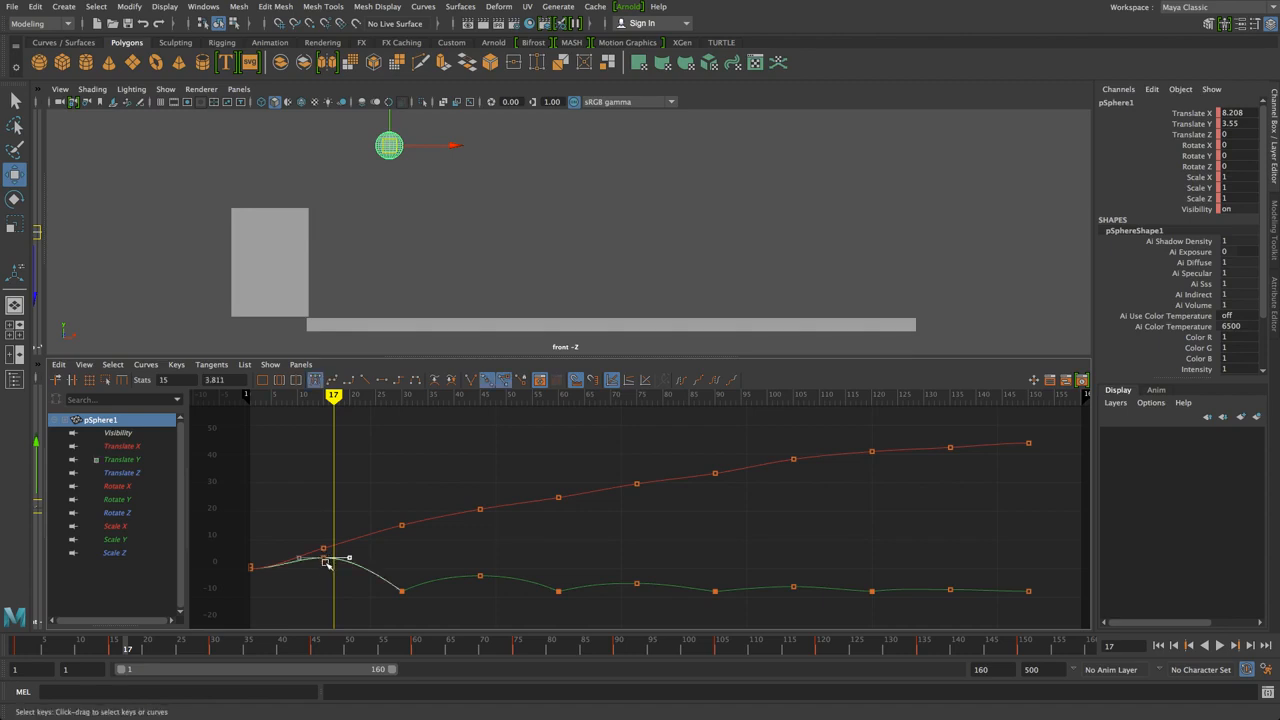
pyautogui.moveTo(323, 557); pyautogui.dragTo(343, 562, button='middle')
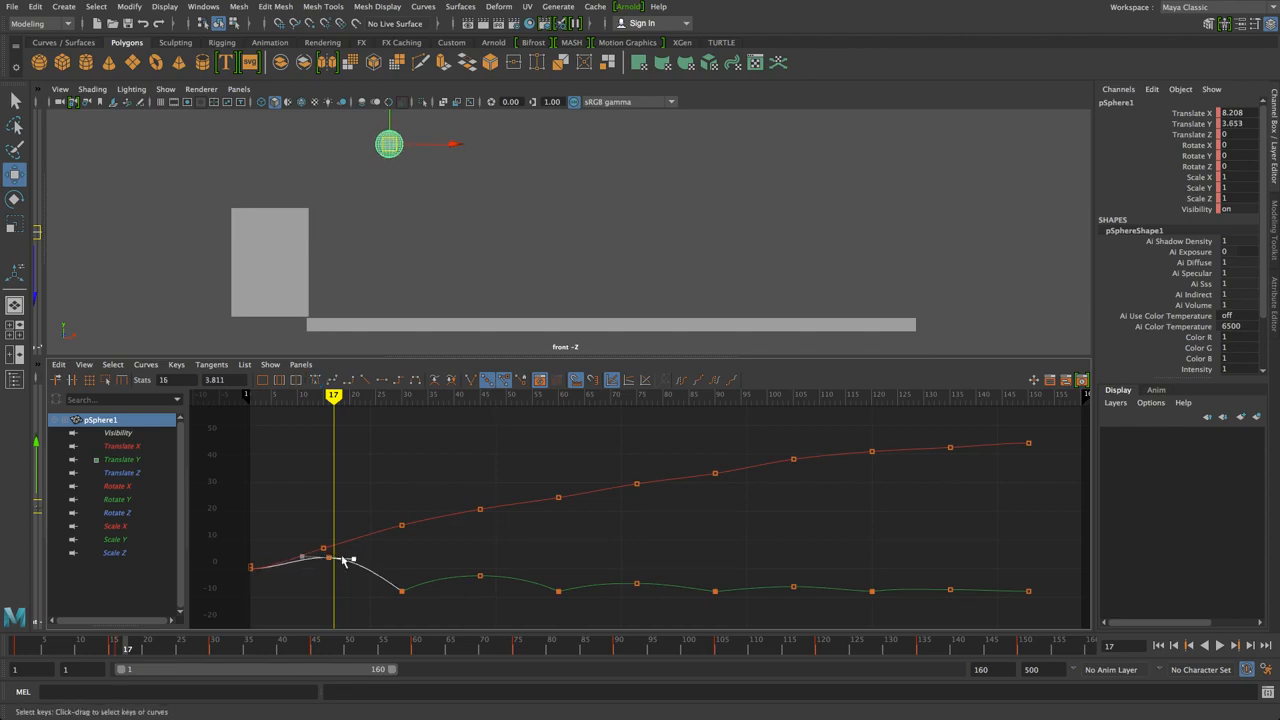
pyautogui.hotkey('ctrl', 'z')
pyautogui.hotkey('ctrl', 'z')
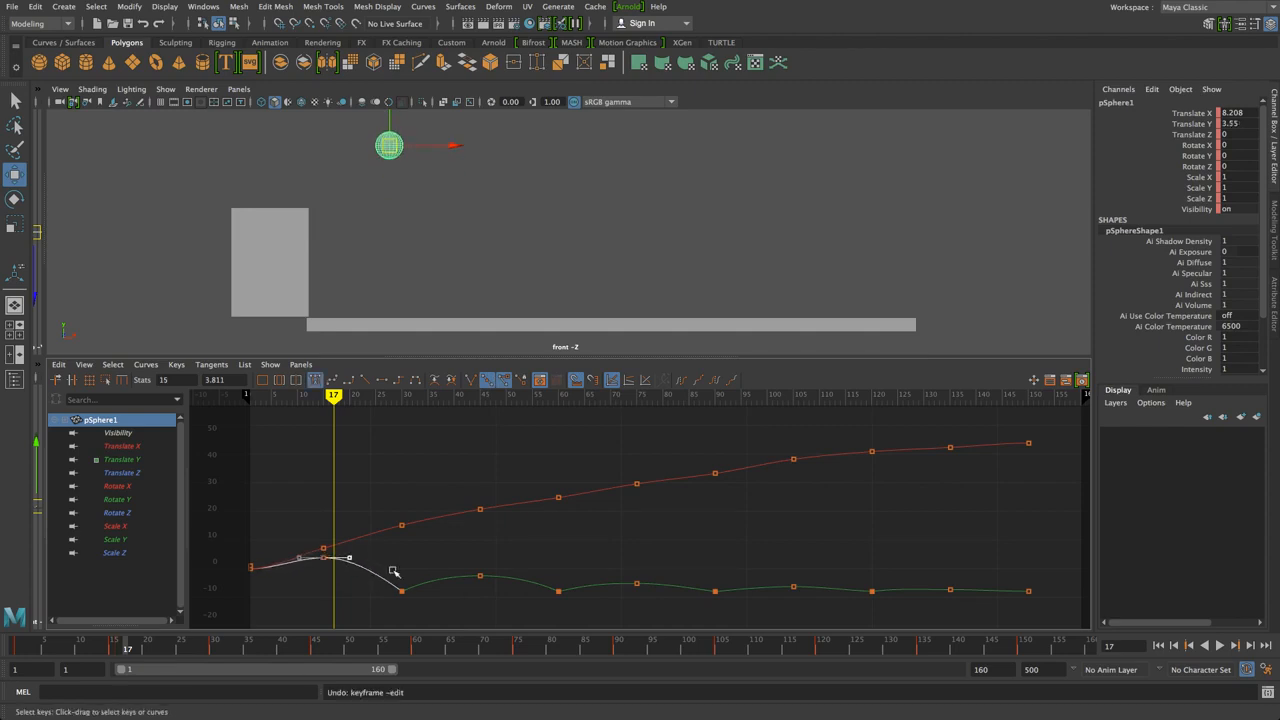
pyautogui.click(405, 563)
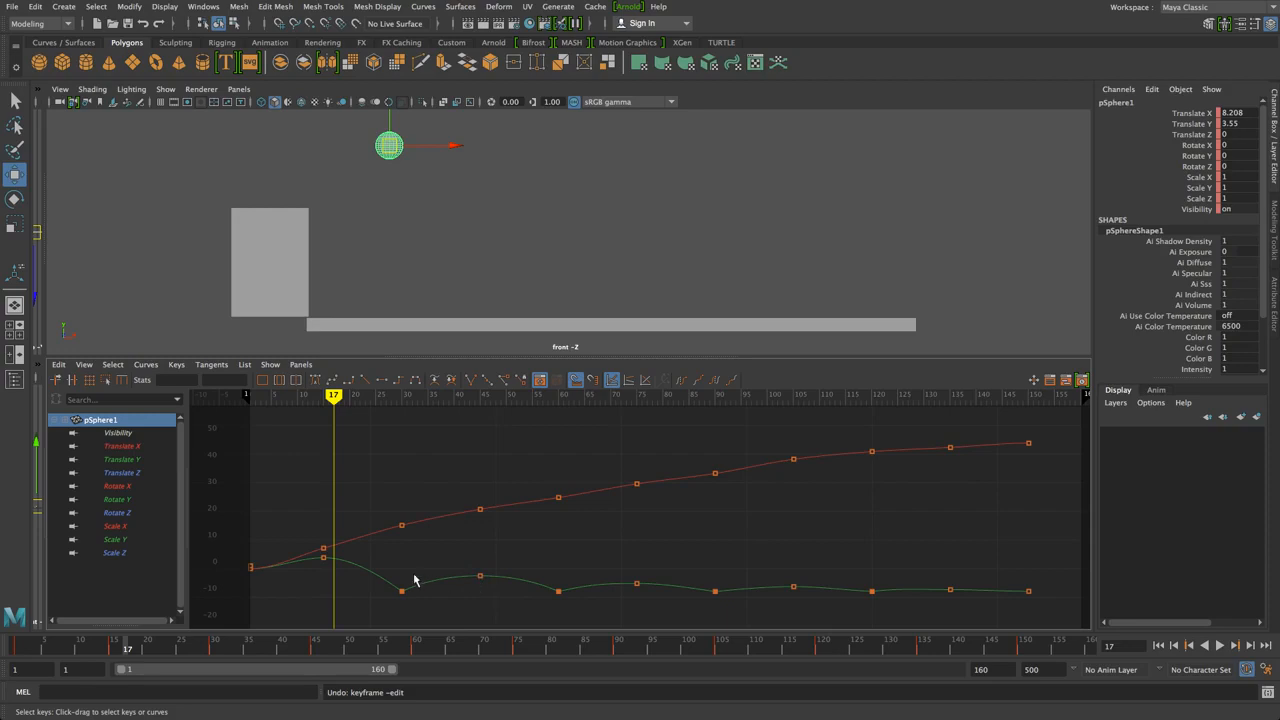
pyautogui.moveTo(354, 545); pyautogui.dragTo(322, 572)
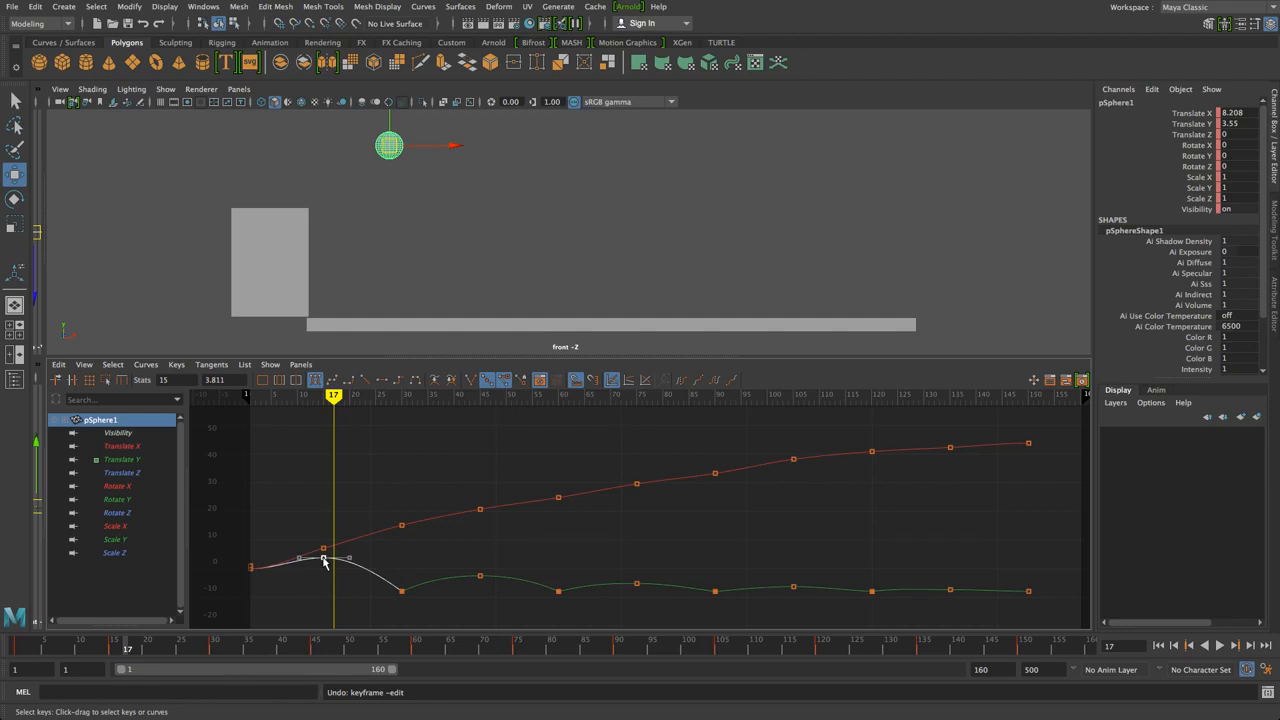
pyautogui.moveTo(323, 562)
pyautogui.mouseDown()
pyautogui.moveTo(323, 582)
pyautogui.moveTo(323, 540)
pyautogui.mouseUp()
pyautogui.hotkey('ctrl', 'z')
pyautogui.moveTo(348, 562); pyautogui.dragTo(356, 564)
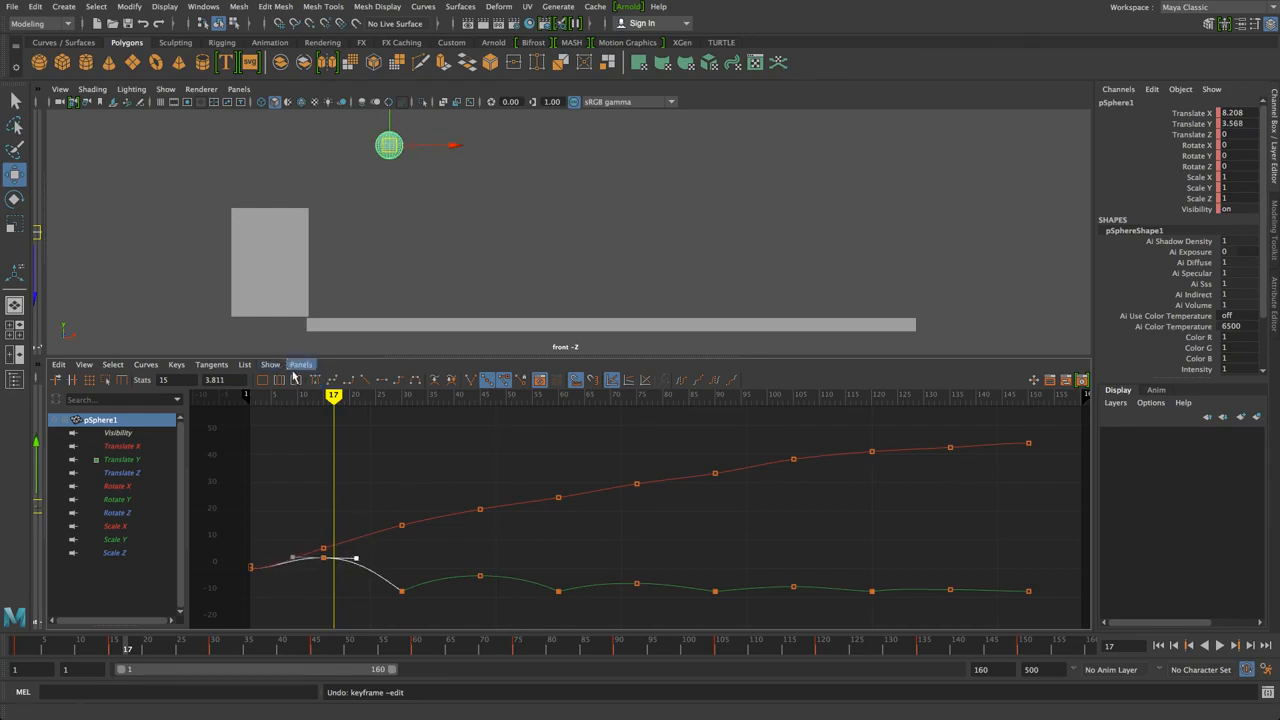
pyautogui.moveTo(290, 396)
pyautogui.mouseDown()
pyautogui.moveTo(260, 402)
pyautogui.moveTo(906, 466)
pyautogui.moveTo(241, 494)
pyautogui.mouseUp()
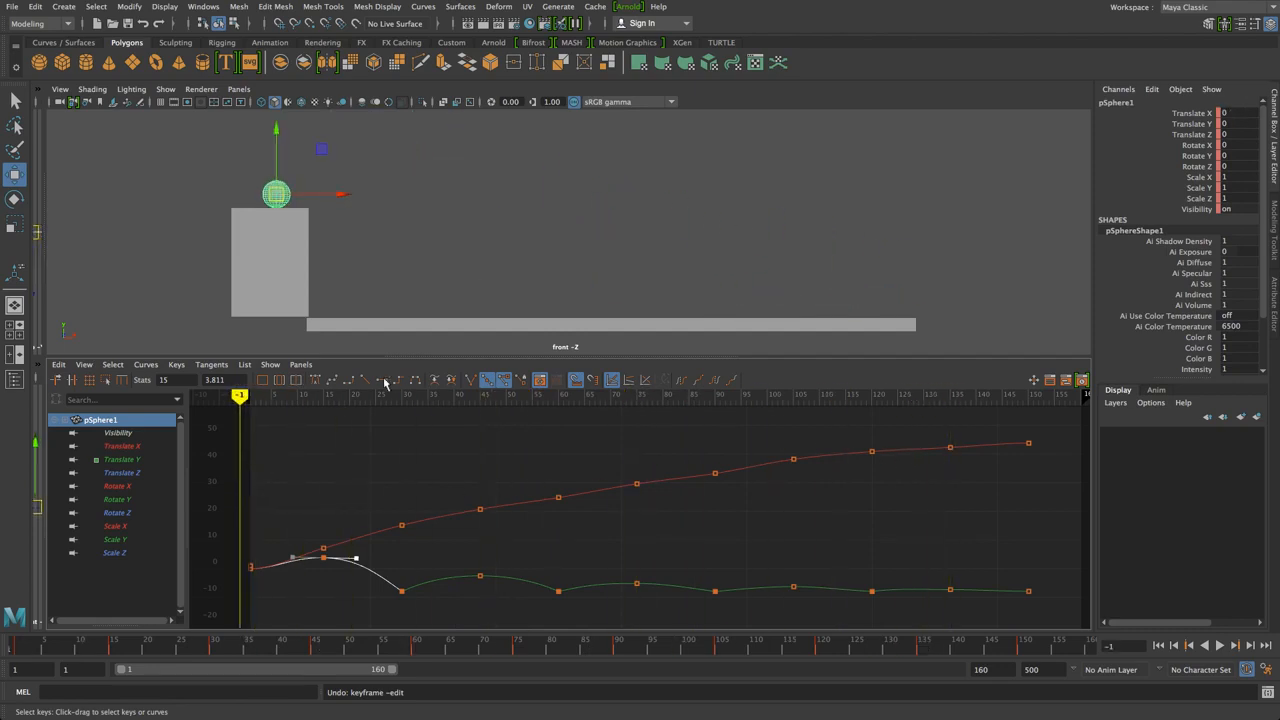
# Nudge the Translate X key at frame 75 slightly upward in the Graph Editor
pyautogui.press('space')
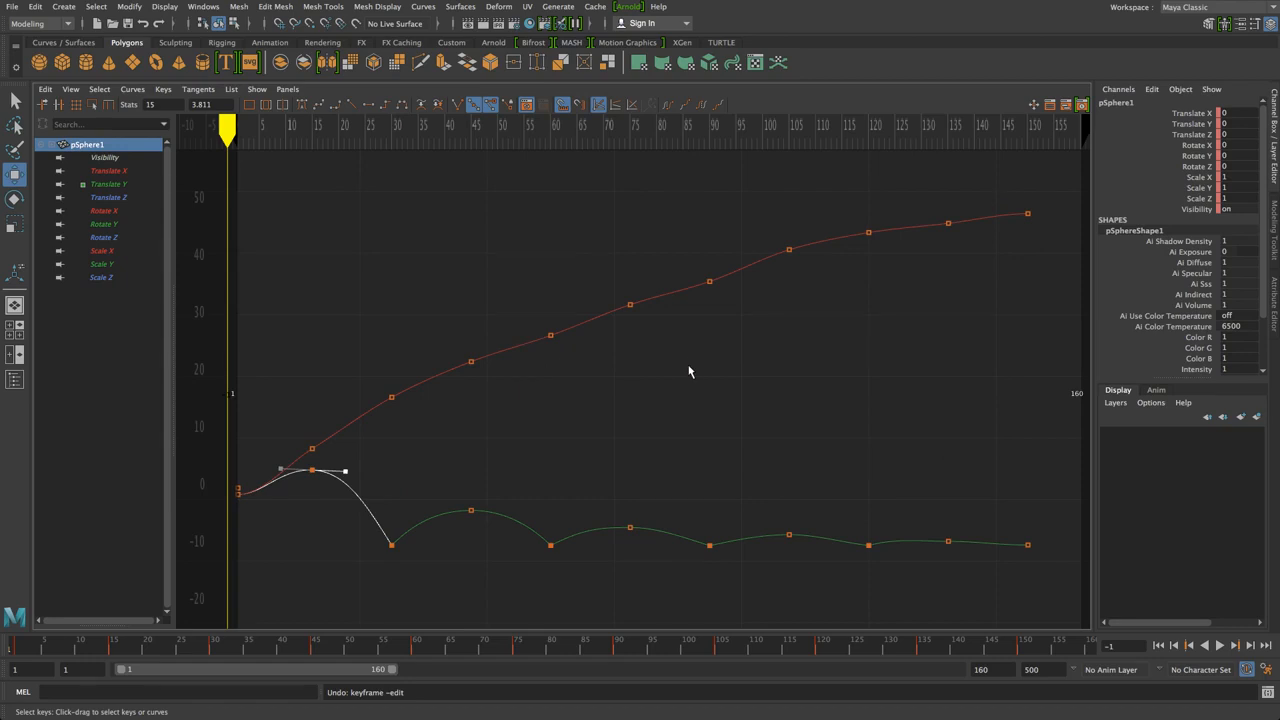
pyautogui.click(709, 281)
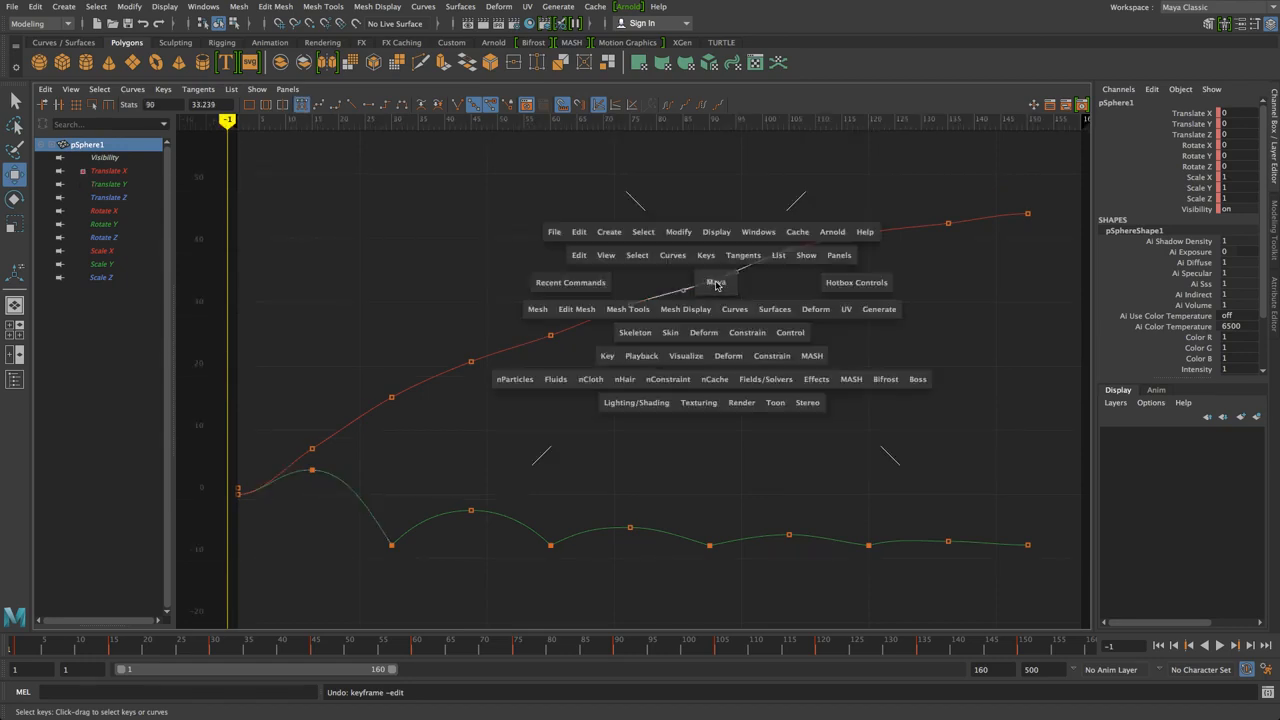
pyautogui.press('space')
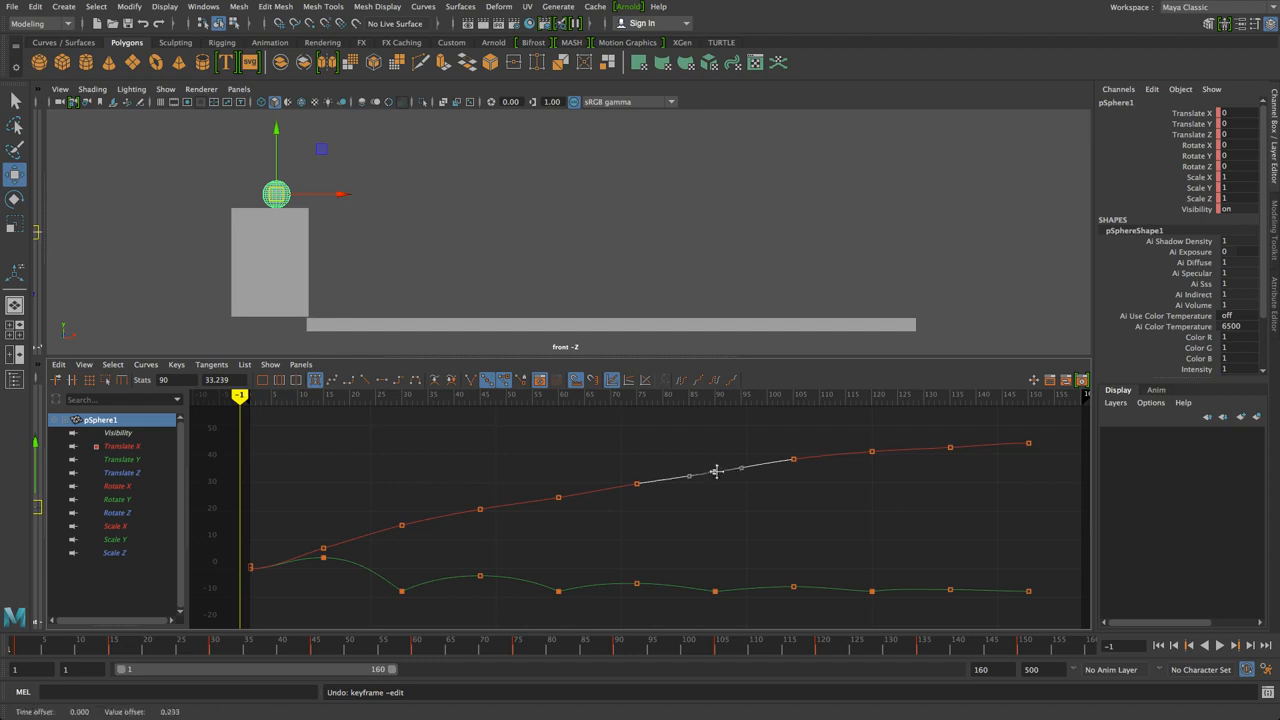
pyautogui.moveTo(516, 477); pyautogui.dragTo(557, 495)
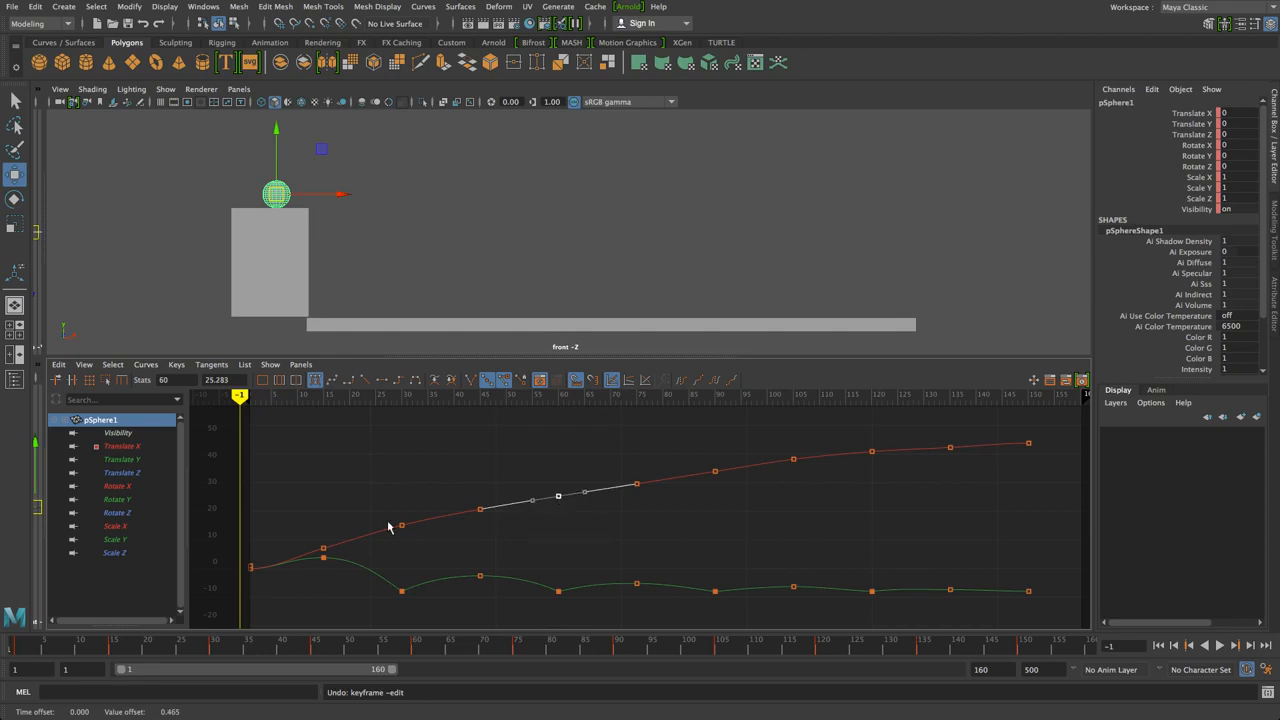
pyautogui.click(798, 540)
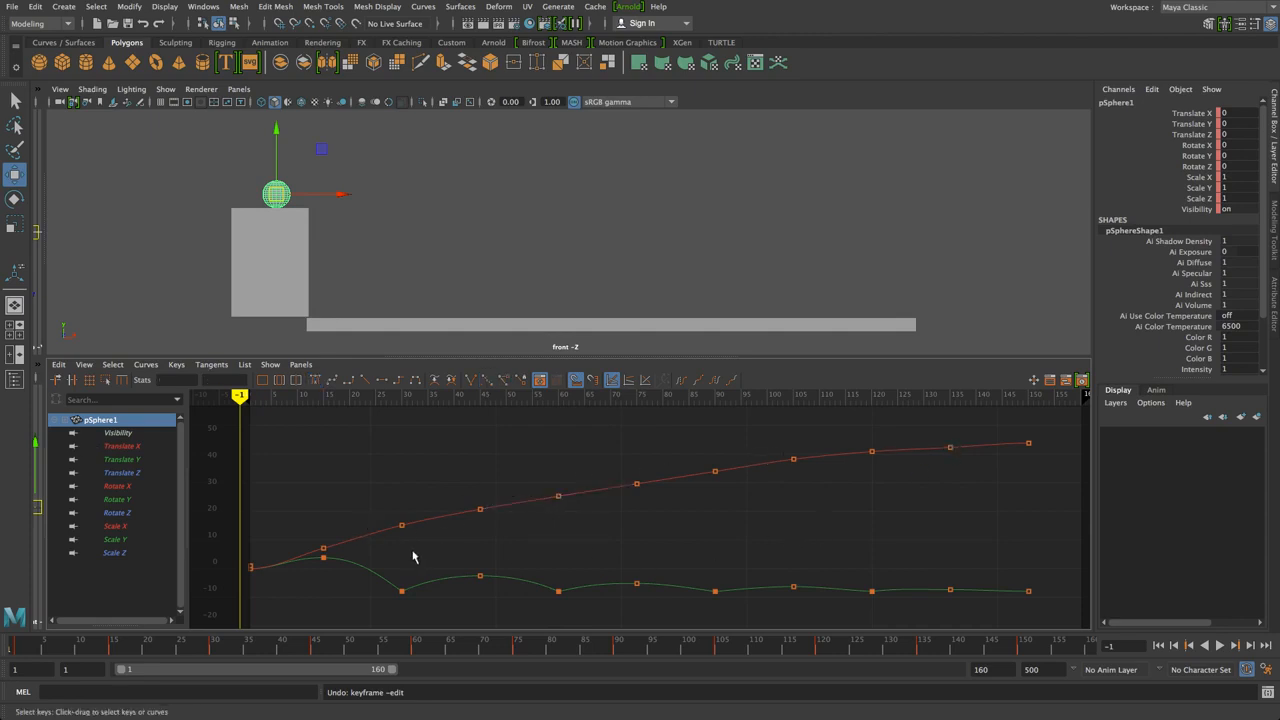
pyautogui.click(640, 484)
pyautogui.moveTo(636, 483); pyautogui.dragTo(638, 483)
pyautogui.click(680, 503)
pyautogui.click(1231, 646)
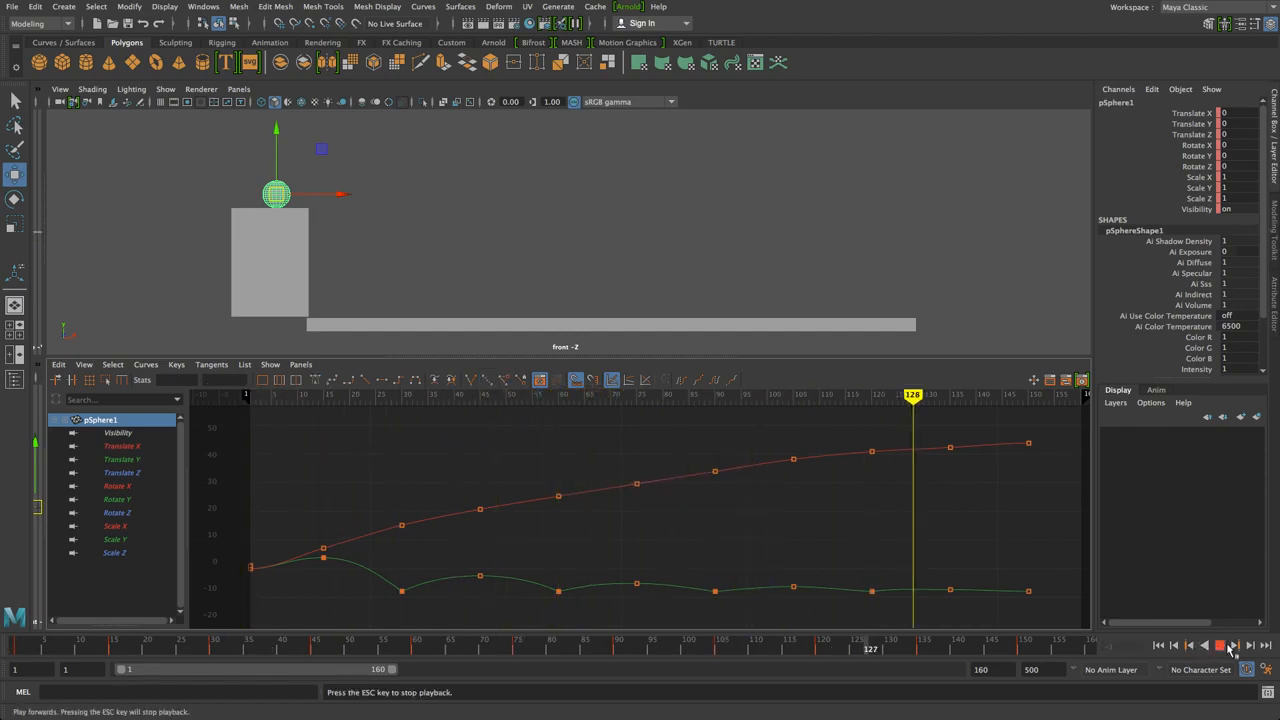
pyautogui.moveTo(1014, 400); pyautogui.dragTo(213, 400)
pyautogui.click(1233, 646)
pyautogui.click(1233, 646)
pyautogui.click(1233, 646)
pyautogui.click(1233, 646)
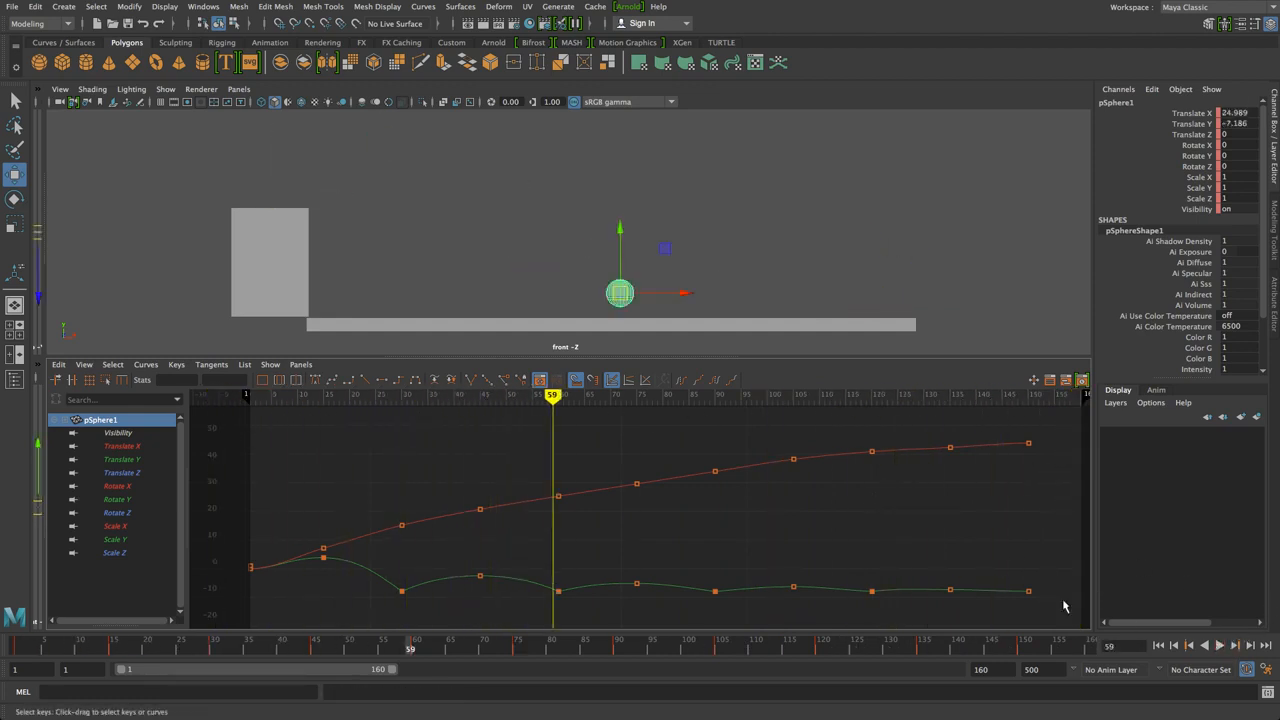
pyautogui.click(365, 198)
pyautogui.click(1220, 646)
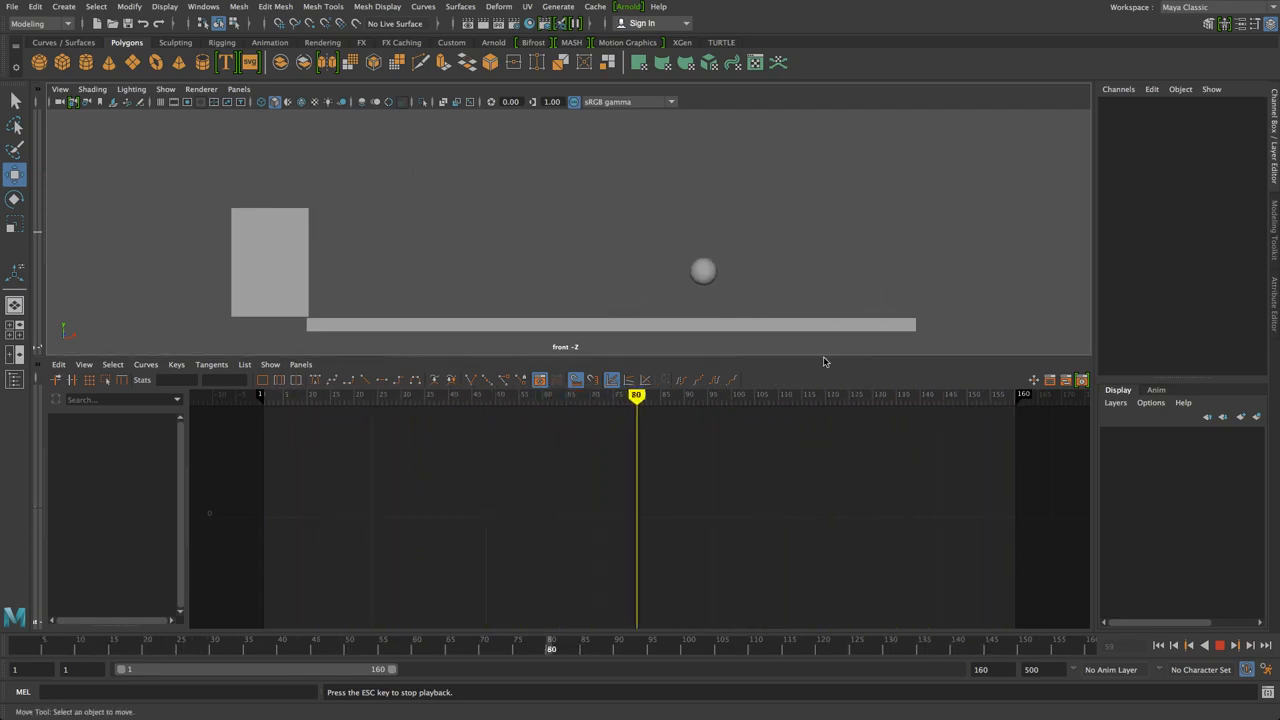
pyautogui.click(1219, 645)
pyautogui.click(880, 297)
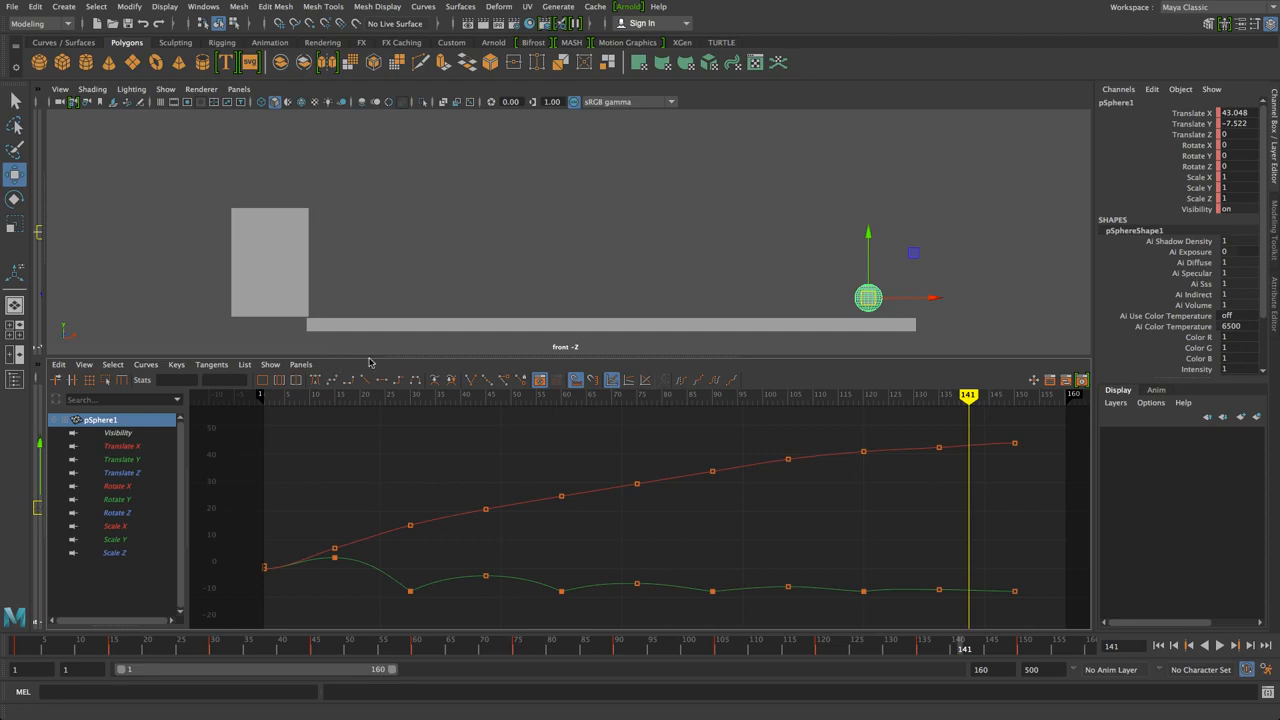
pyautogui.click(391, 269)
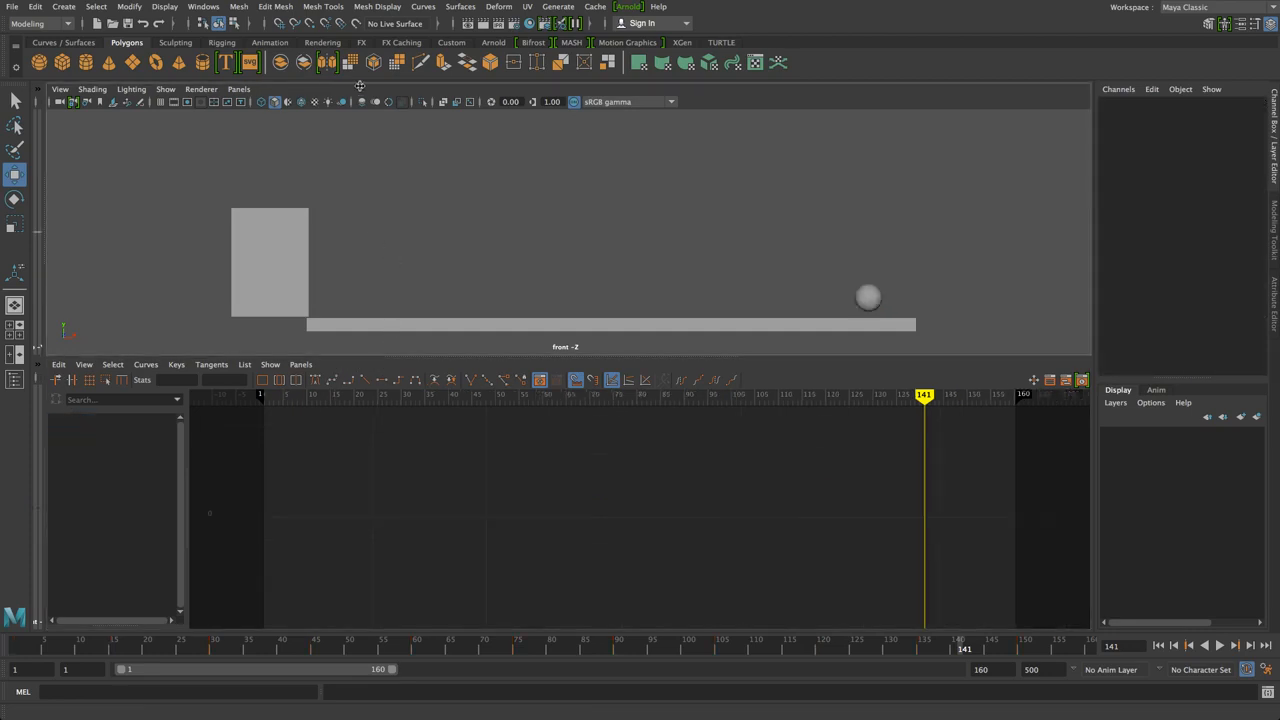
pyautogui.click(868, 296)
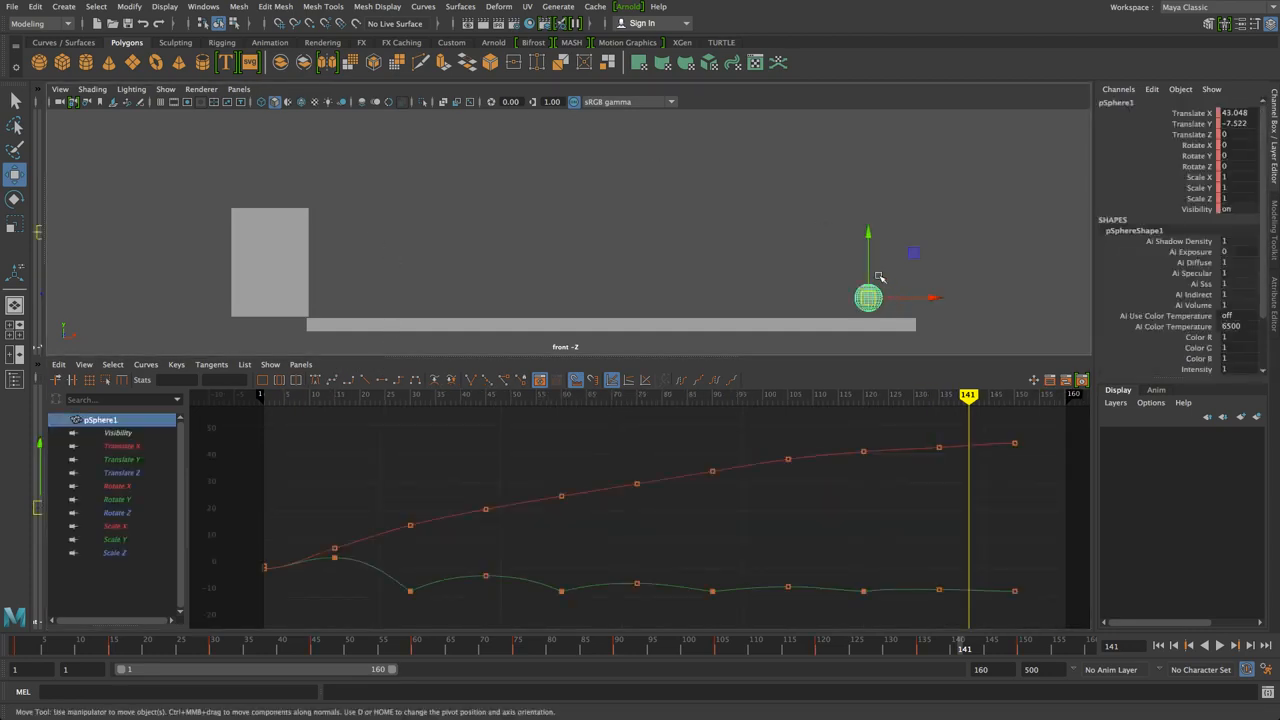
pyautogui.click(517, 172)
pyautogui.moveTo(771, 254); pyautogui.dragTo(894, 308)
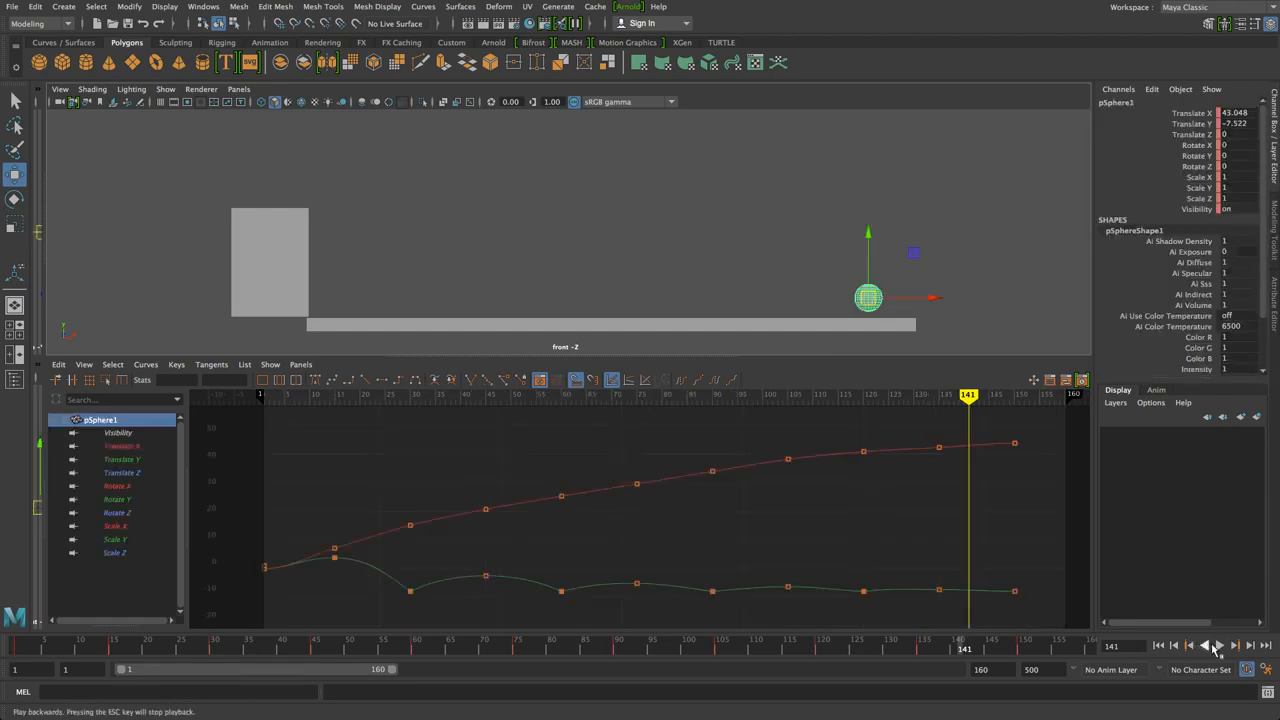
pyautogui.click(1219, 646)
pyautogui.click(1219, 646)
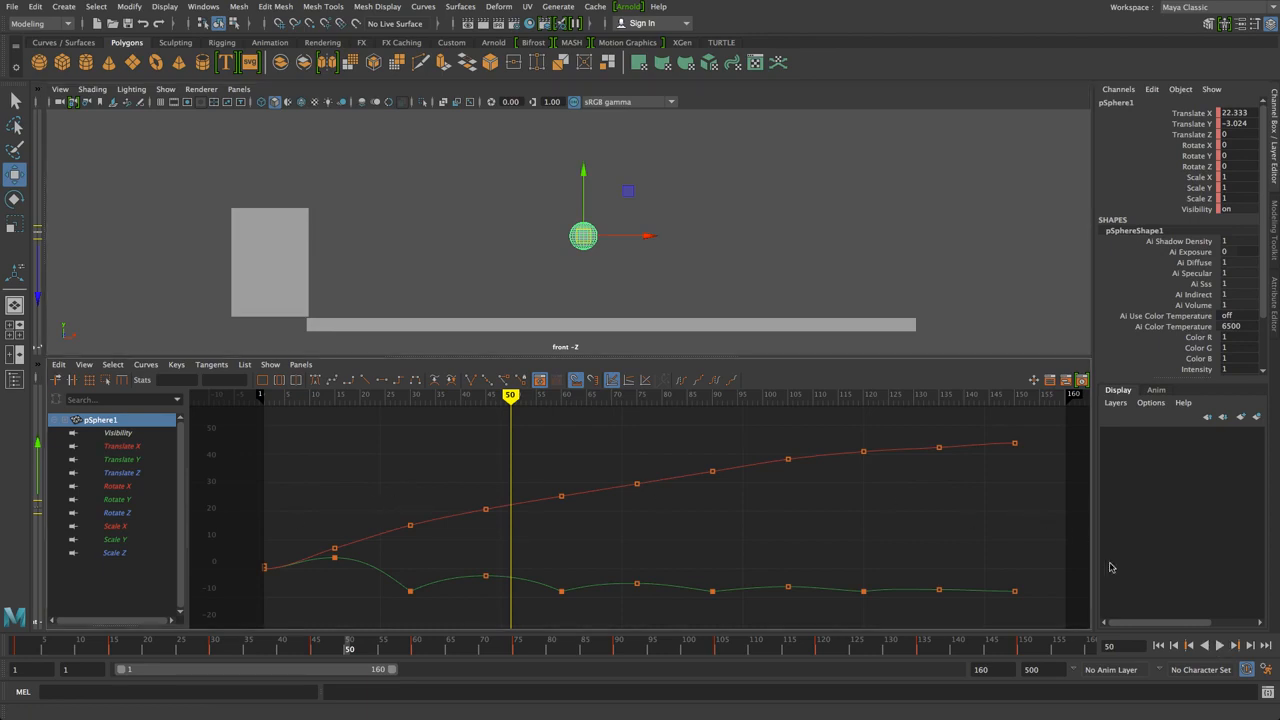
pyautogui.click(1219, 646)
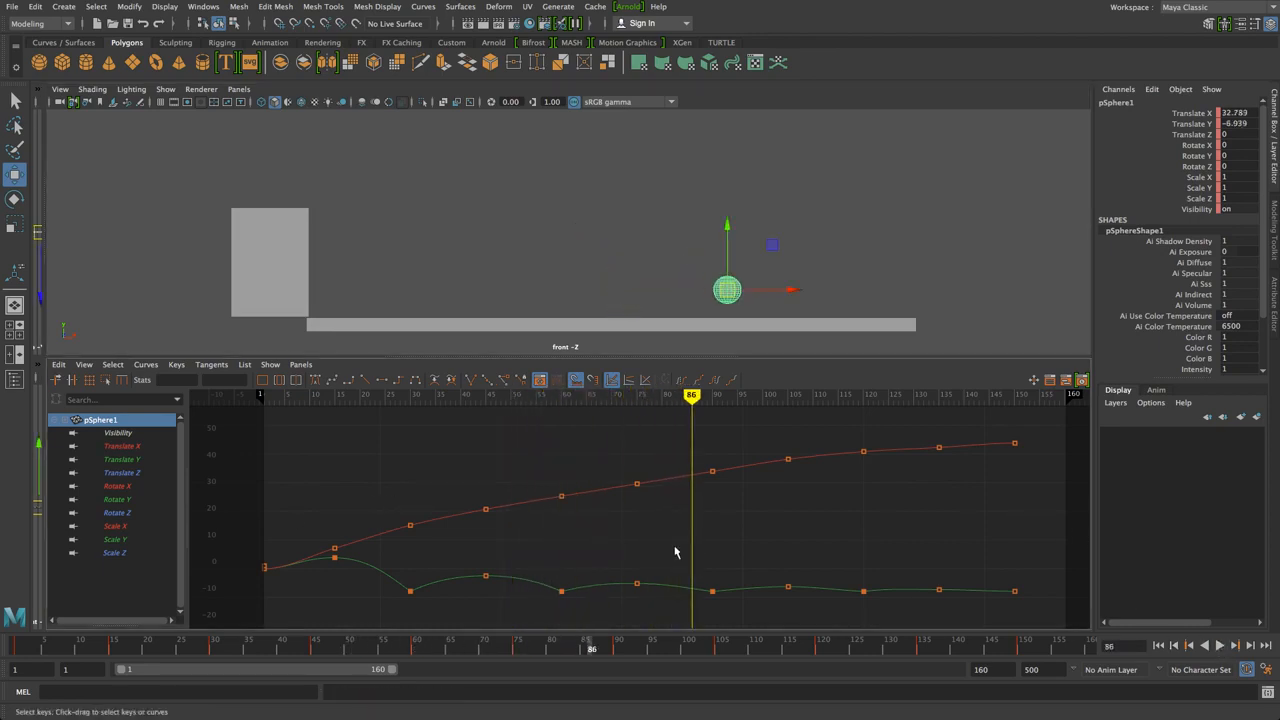
pyautogui.click(563, 280)
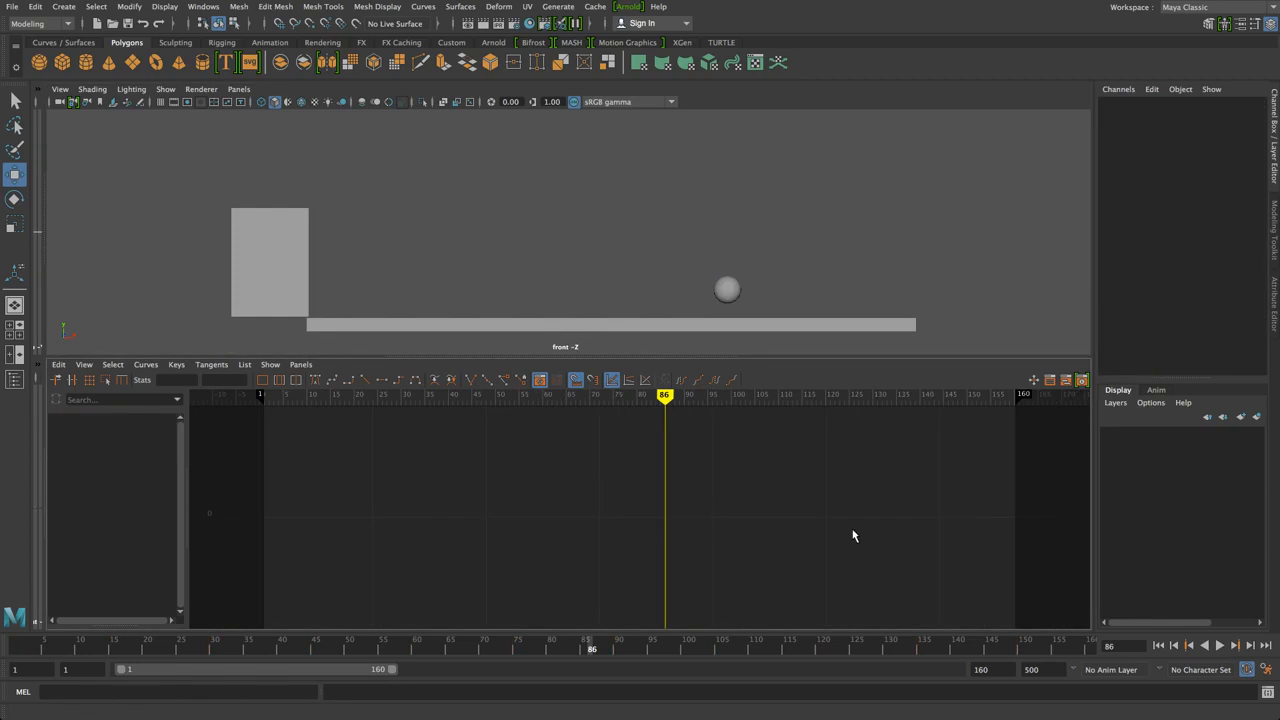
pyautogui.click(730, 290)
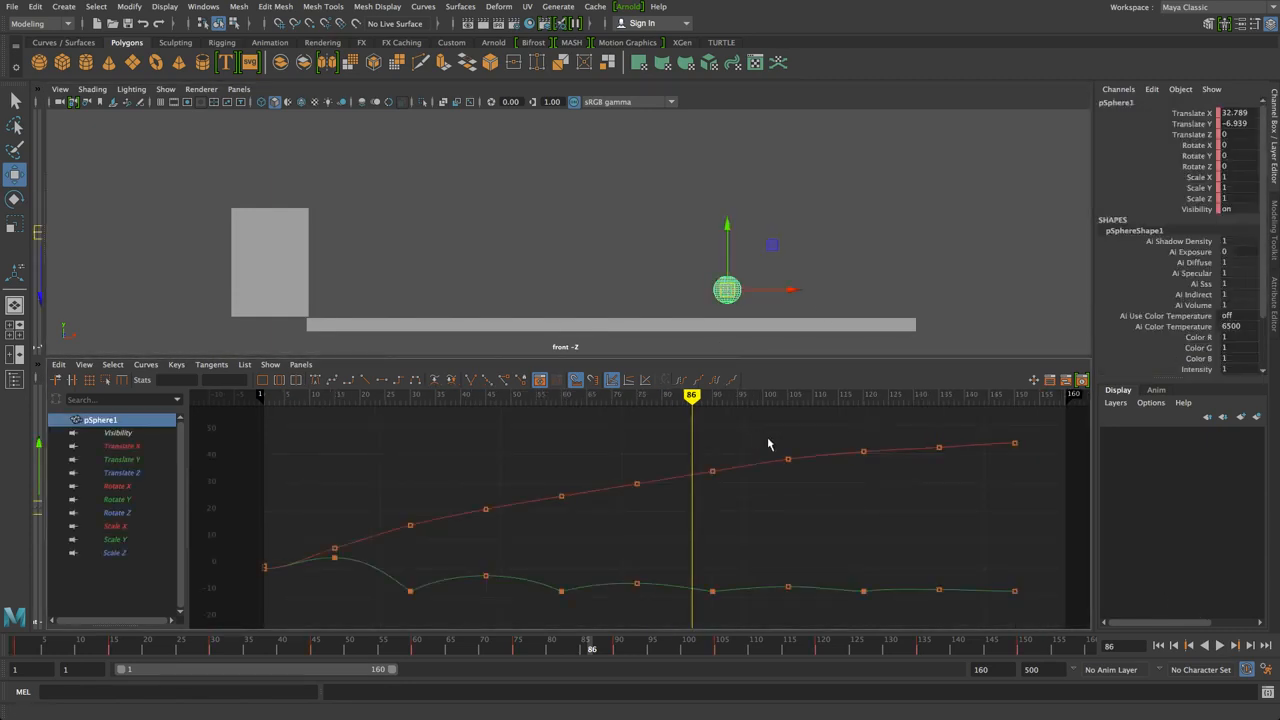
pyautogui.click(663, 205)
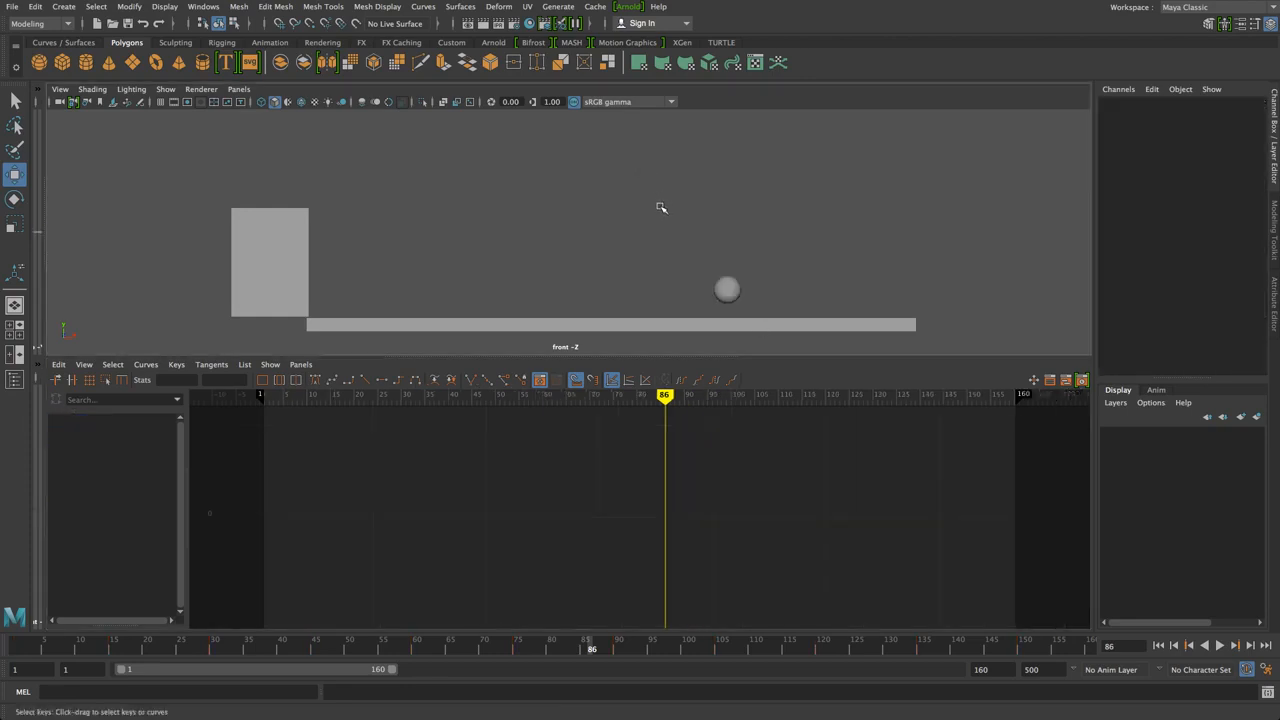
pyautogui.moveTo(679, 243); pyautogui.dragTo(752, 288)
pyautogui.click(803, 251)
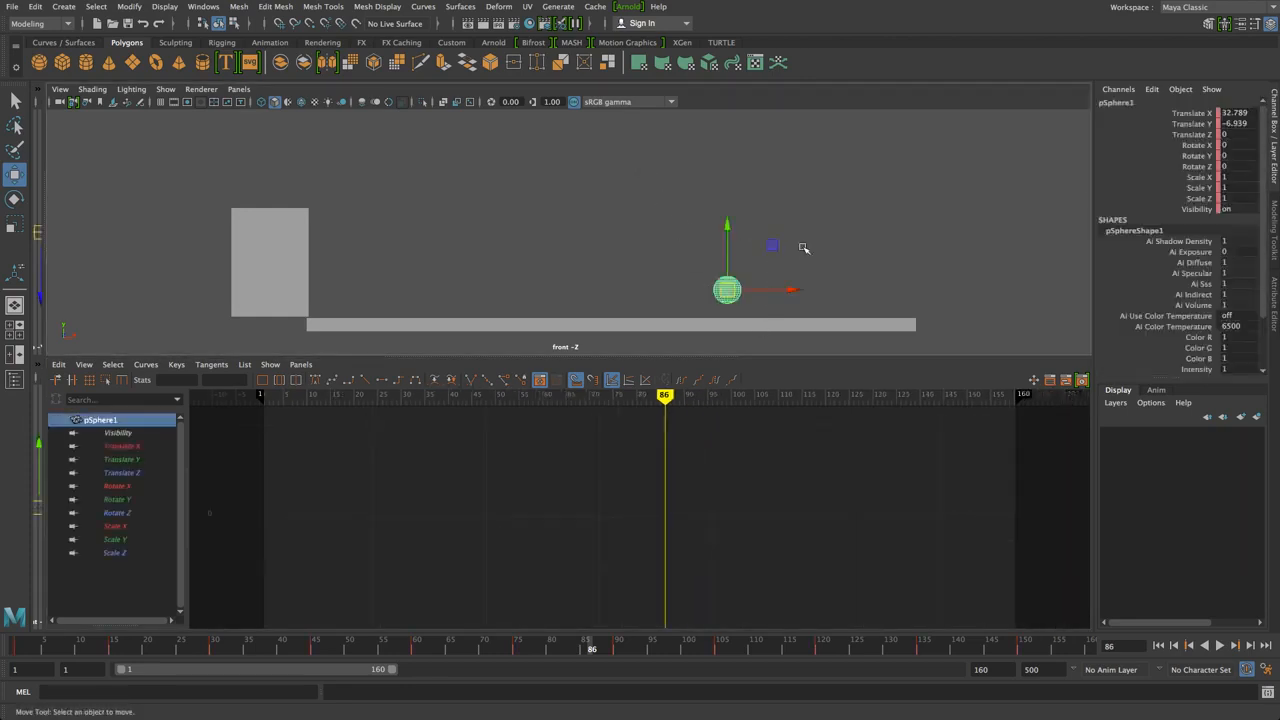
pyautogui.moveTo(640, 244); pyautogui.dragTo(745, 304)
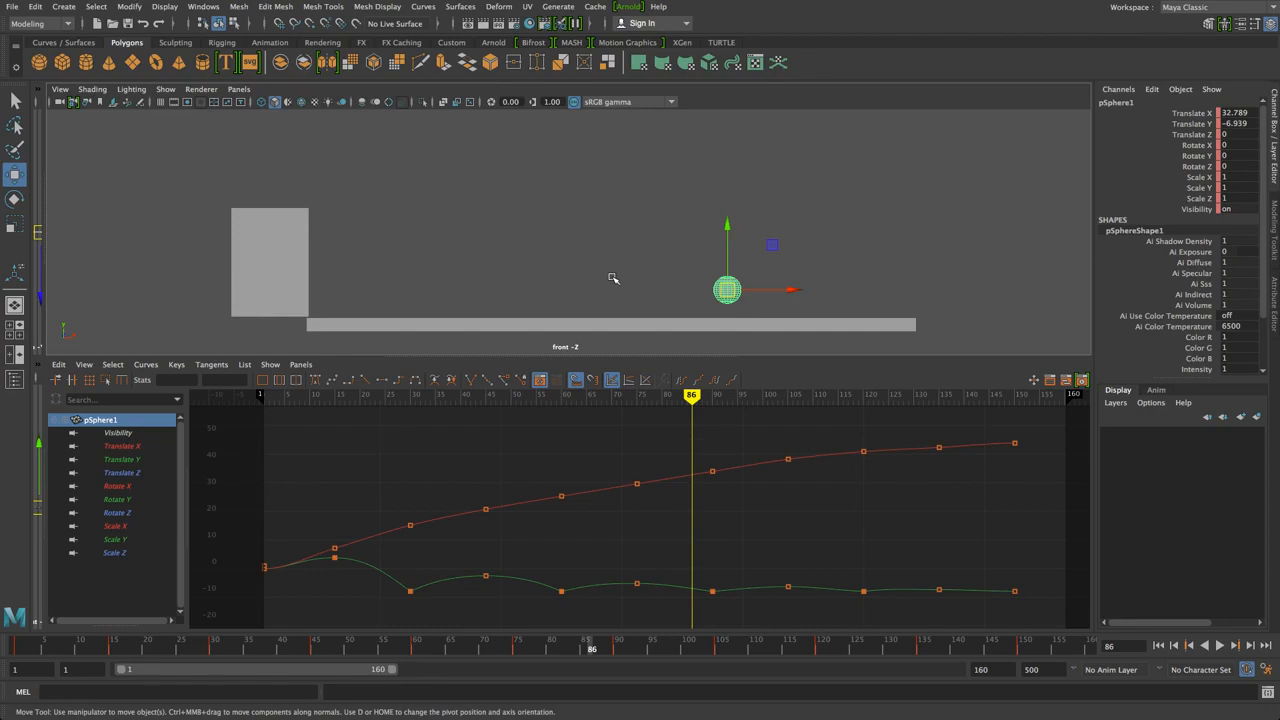
# Switch a pane to the perspective camera, maximize it, and orbit to a lower side angle
pyautogui.moveTo(47, 292); pyautogui.dragTo(572, 300)
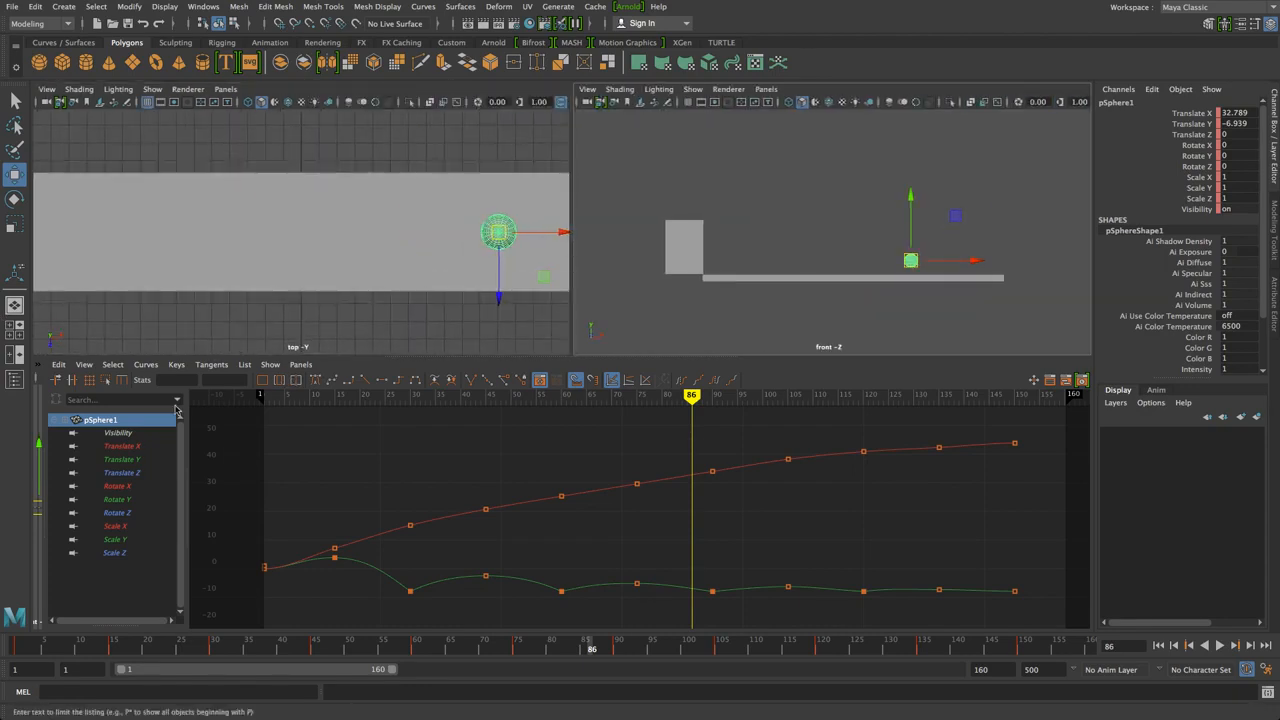
pyautogui.moveTo(43, 410); pyautogui.dragTo(579, 450)
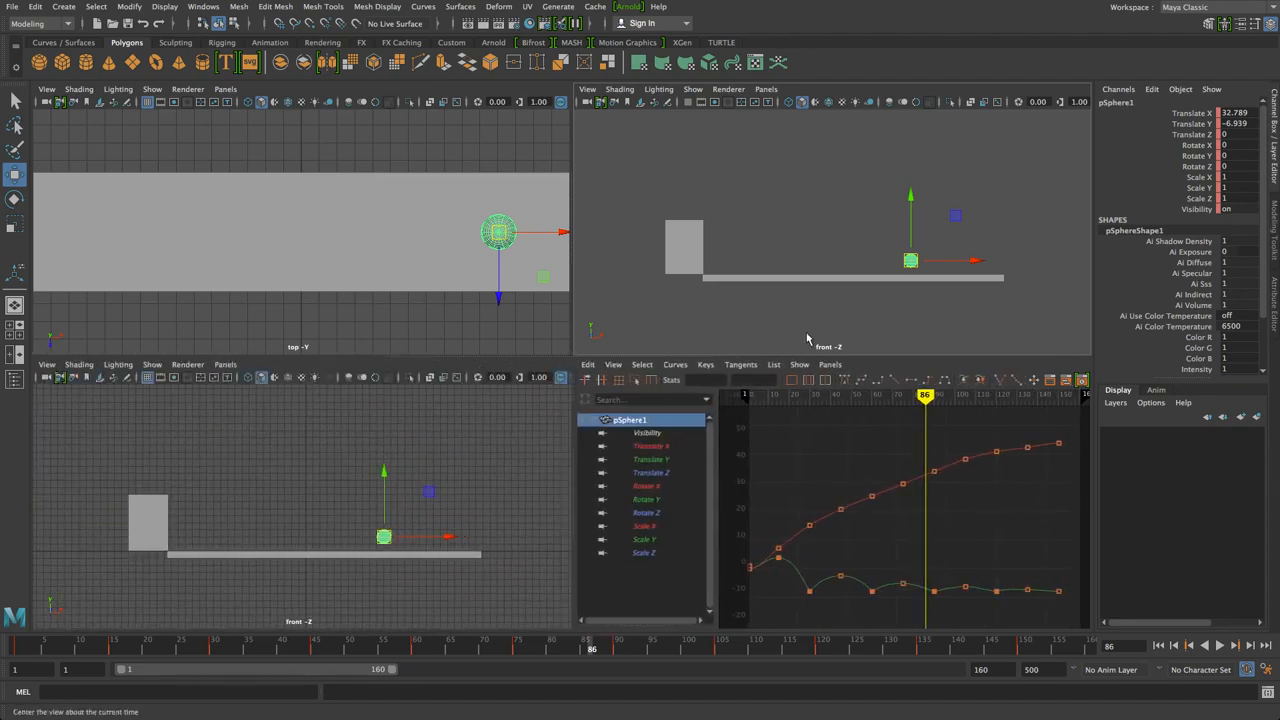
pyautogui.click(792, 180)
pyautogui.press('space')
pyautogui.click(792, 180)
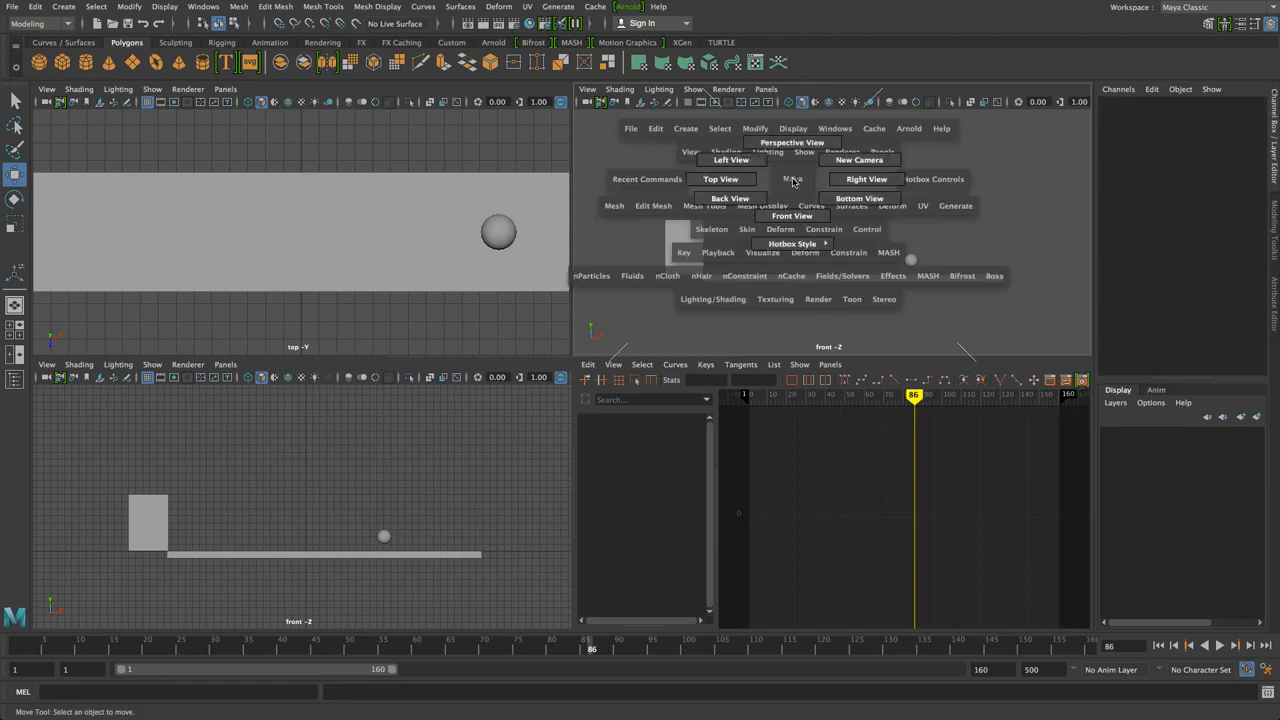
pyautogui.moveTo(792, 178); pyautogui.dragTo(792, 150)
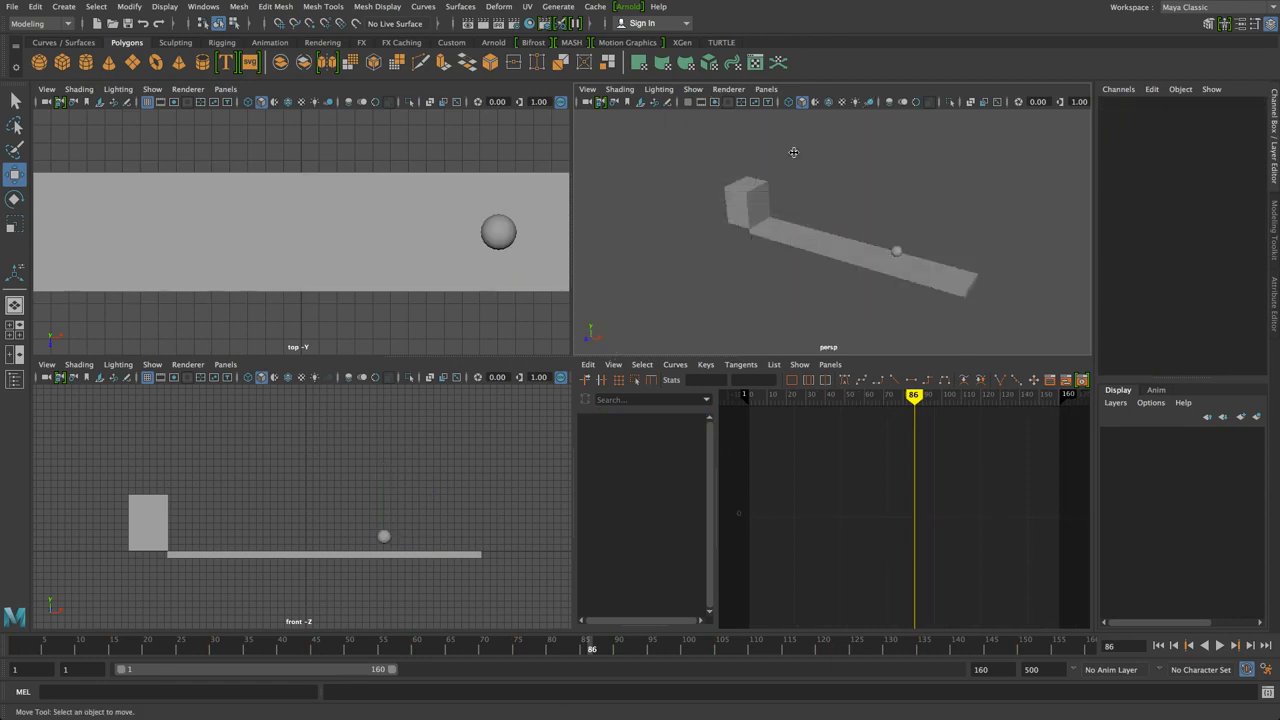
pyautogui.press('space')
pyautogui.keyDown('alt'); pyautogui.moveTo(623, 303); pyautogui.dragTo(649, 286); pyautogui.keyUp('alt')
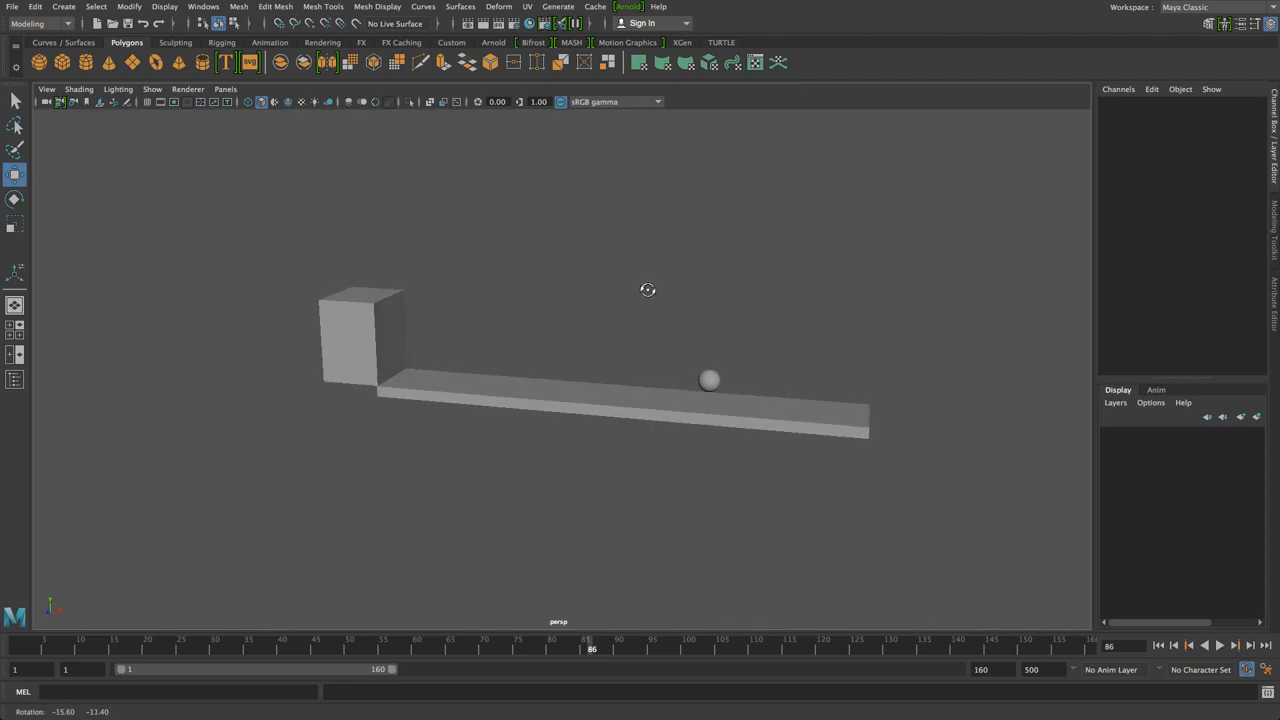
pyautogui.click(39, 648)
pyautogui.hotkey('alt', 'v')
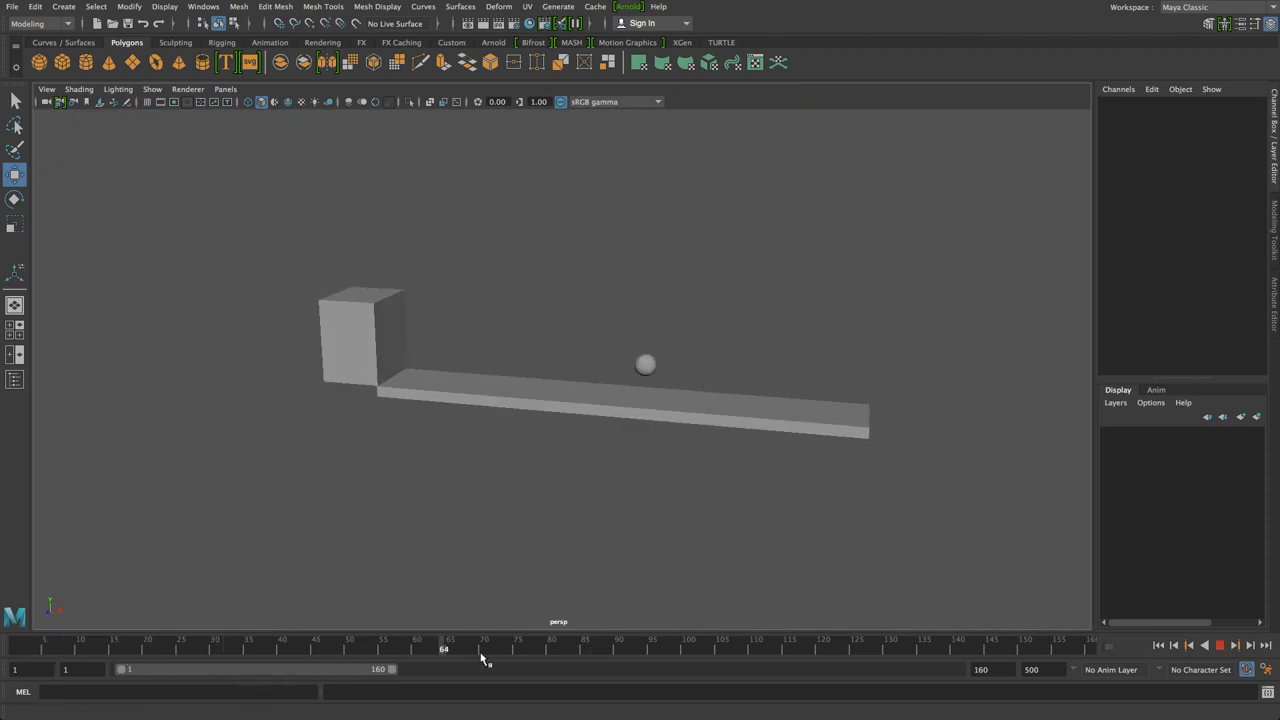
pyautogui.moveTo(1007, 652); pyautogui.dragTo(12, 660)
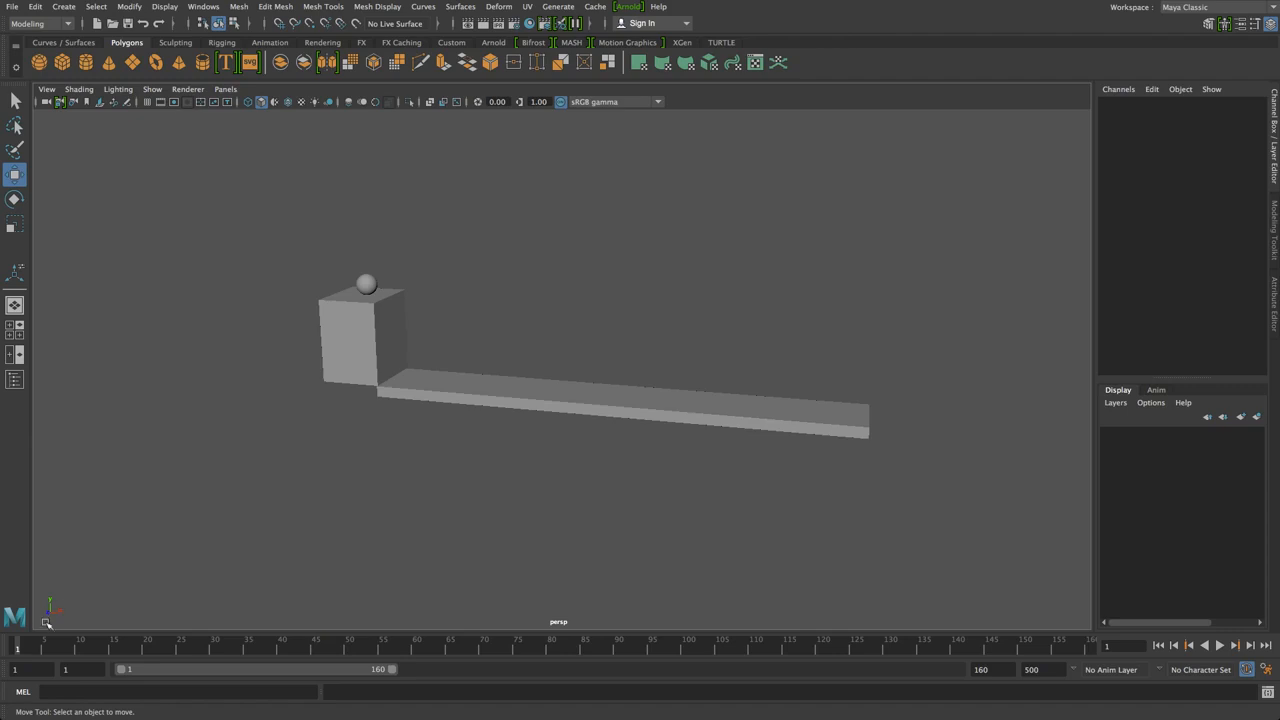
# Open the Playblast options, keeping avfoundation format, H.264 encoding and display size From window
pyautogui.rightClick(248, 651)
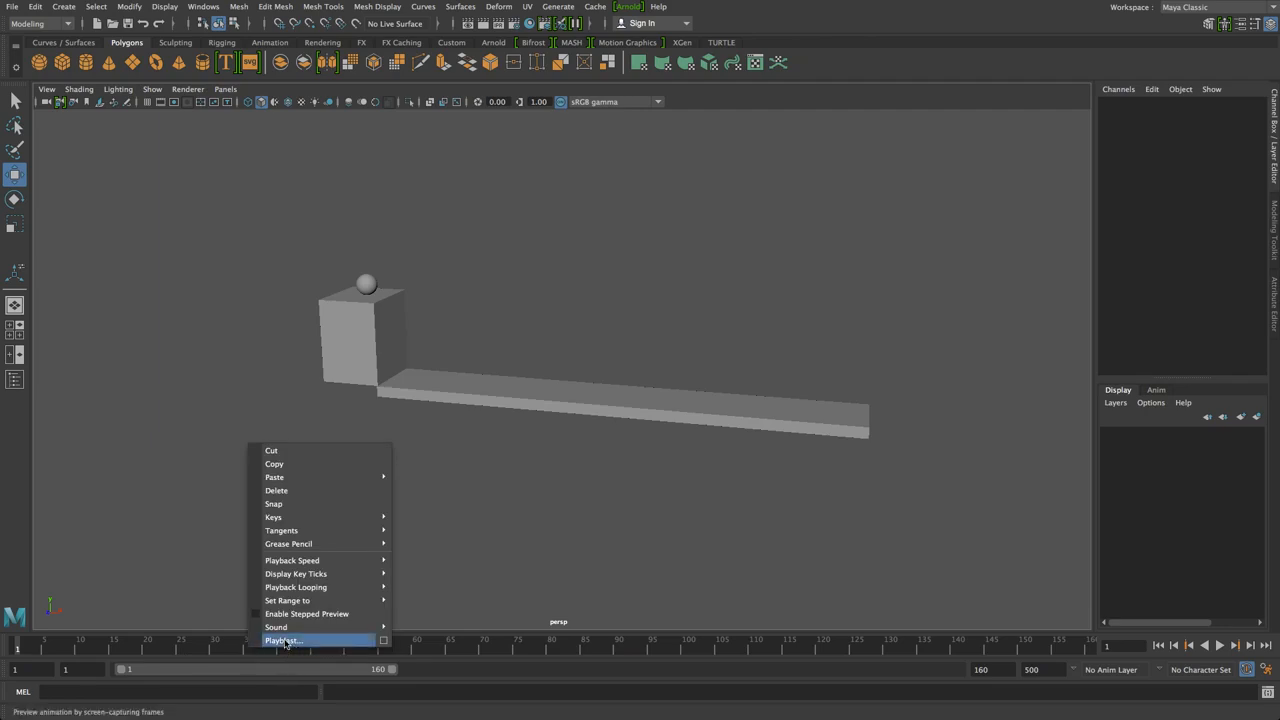
pyautogui.click(386, 645)
pyautogui.moveTo(533, 243); pyautogui.dragTo(826, 136)
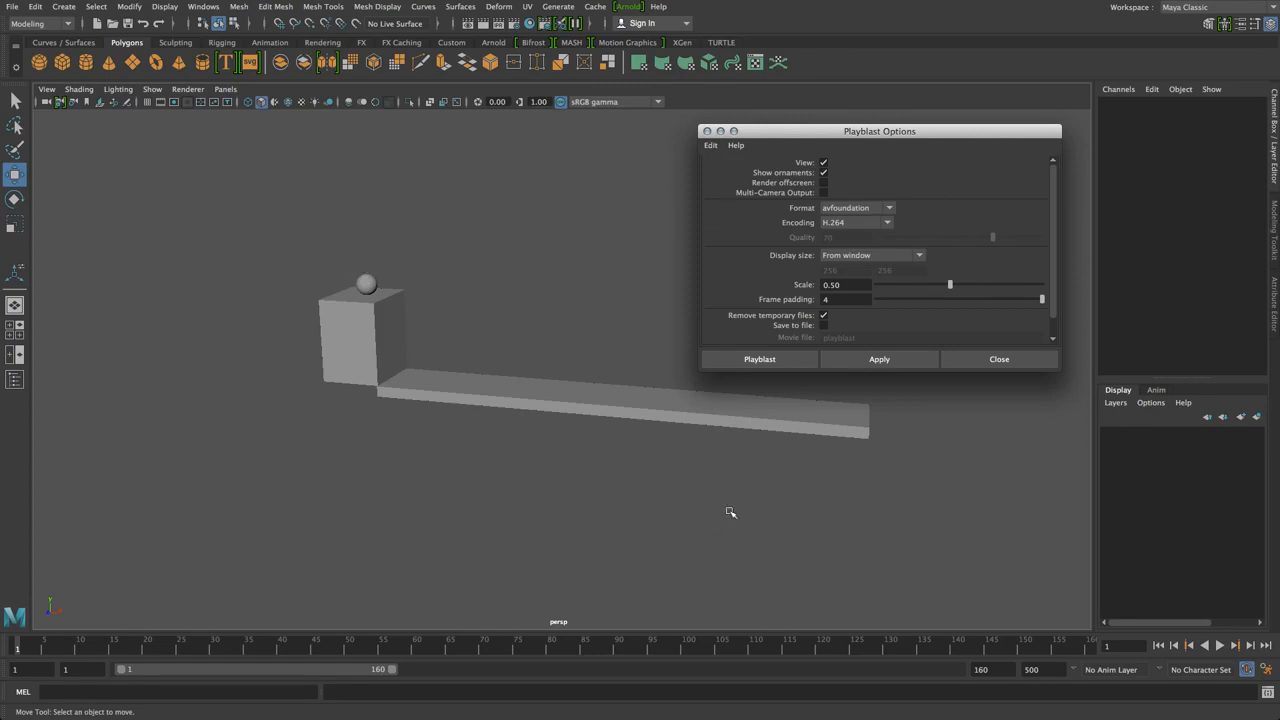
pyautogui.click(835, 222)
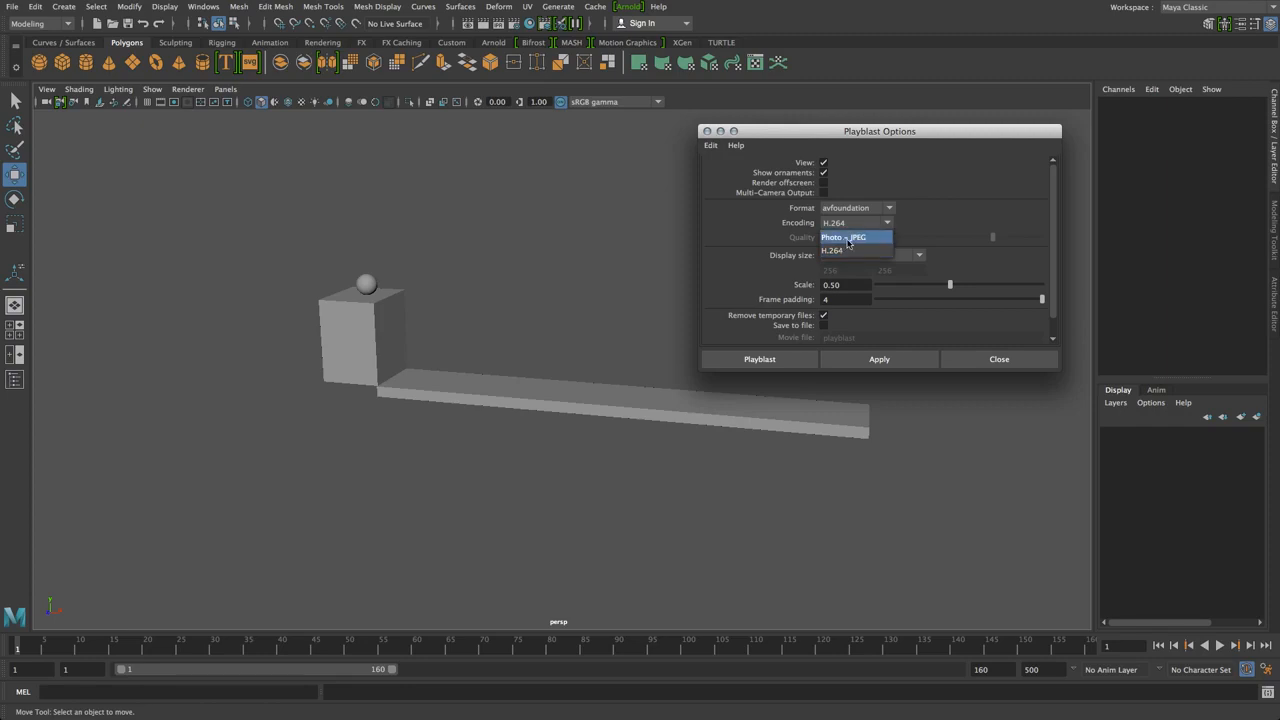
pyautogui.click(843, 250)
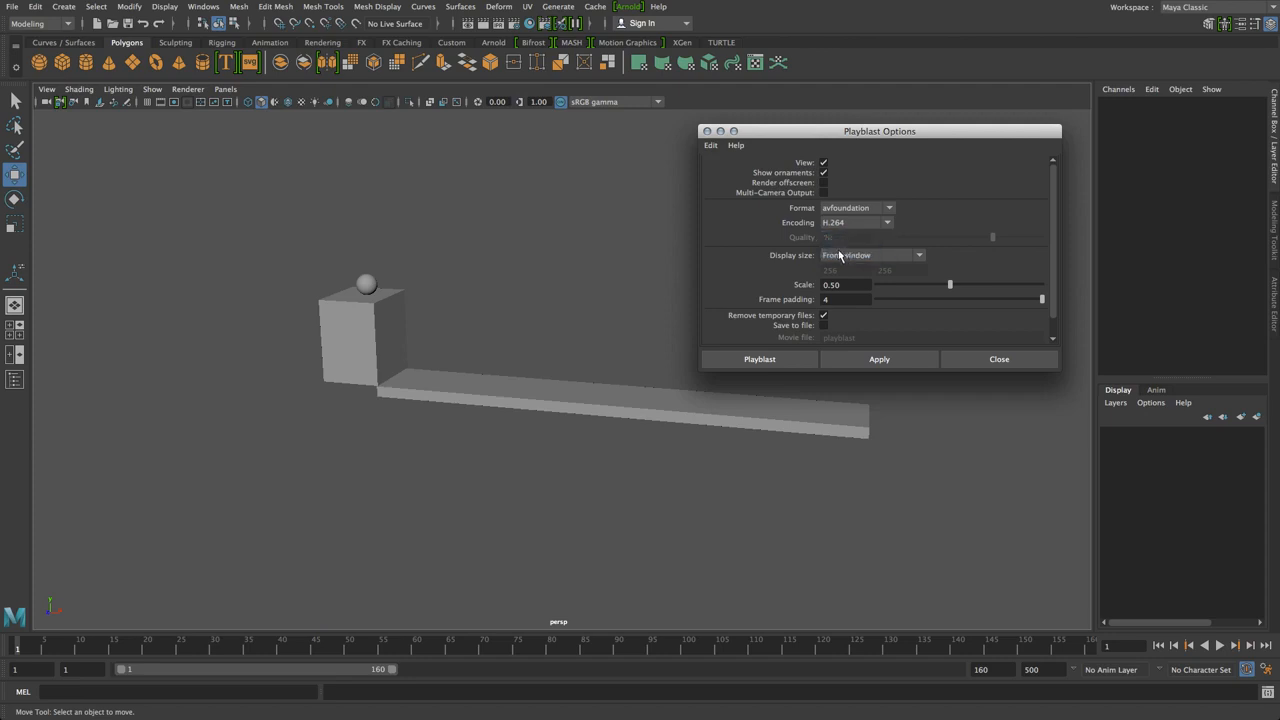
pyautogui.click(849, 222)
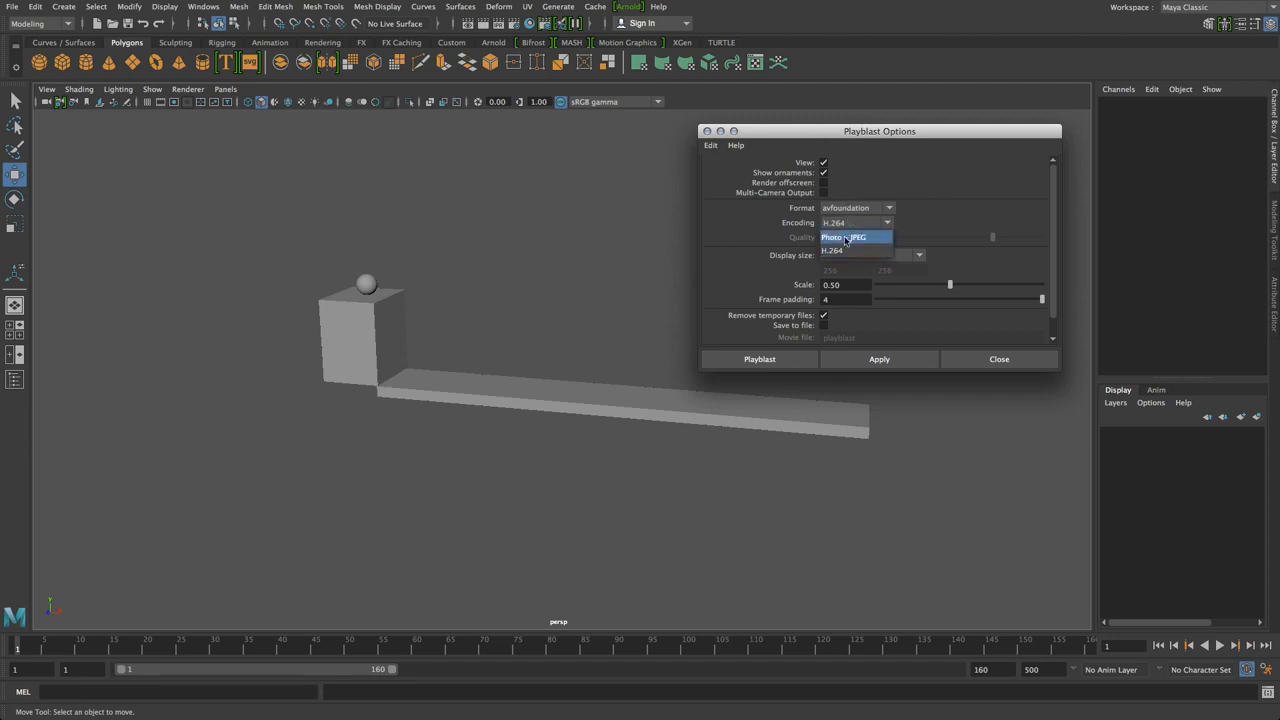
pyautogui.click(843, 250)
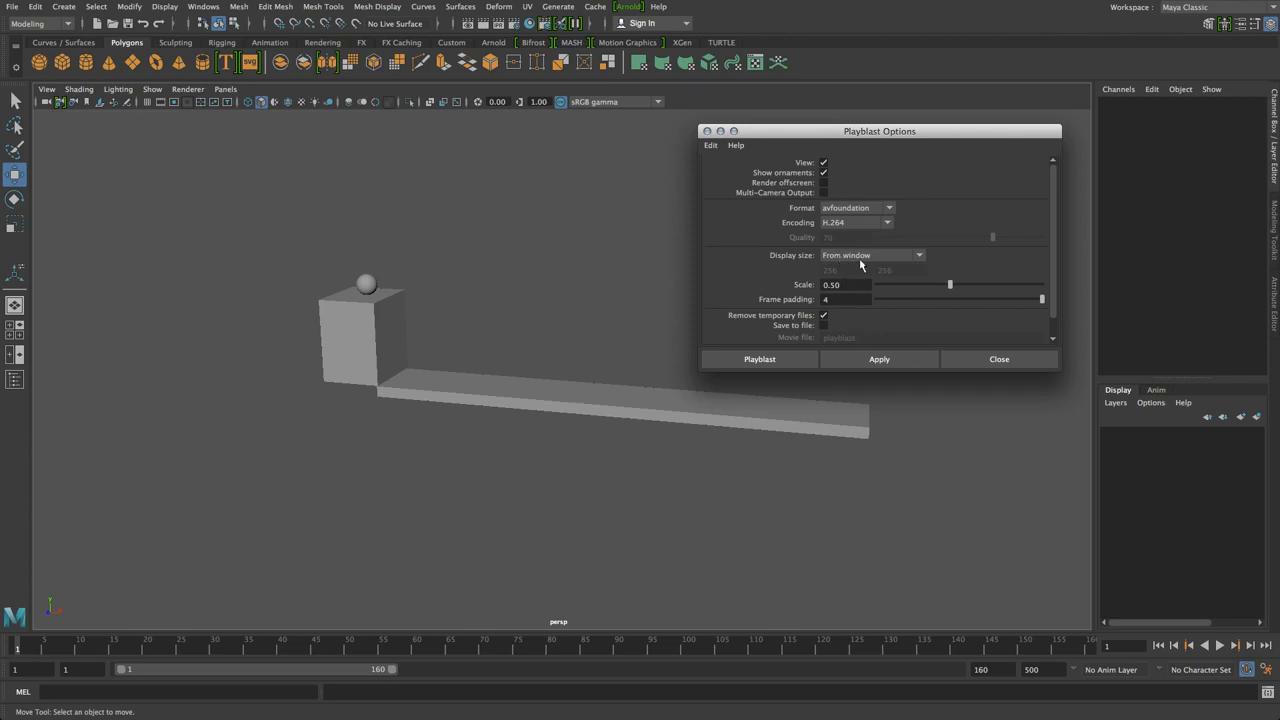
pyautogui.click(860, 262)
pyautogui.click(860, 262)
pyautogui.click(865, 209)
pyautogui.click(865, 210)
# Set frame padding to 2 and render the playblast movie
pyautogui.moveTo(1040, 299); pyautogui.dragTo(875, 299)
pyautogui.moveTo(897, 302); pyautogui.dragTo(945, 303)
pyautogui.click(759, 359)
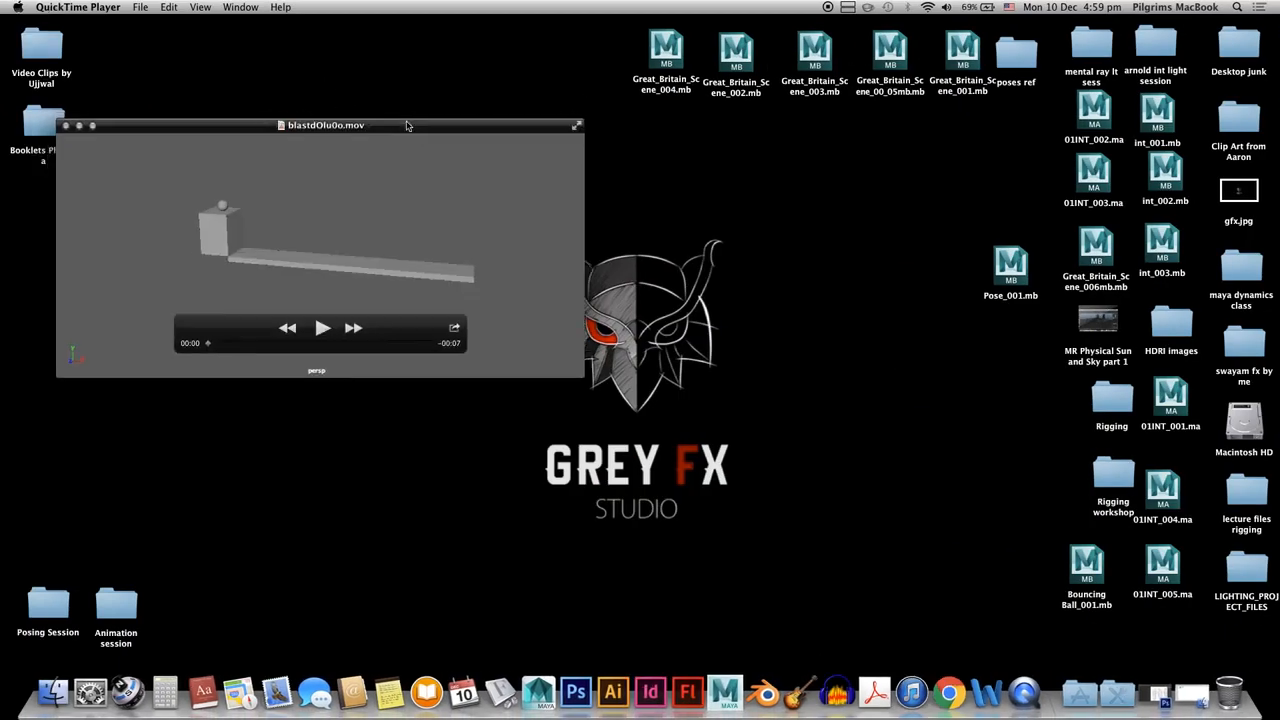
# Take Maya out of full screen and move windows to bring blastdOlu0o.mov forward
pyautogui.moveTo(296, 133); pyautogui.dragTo(458, 244)
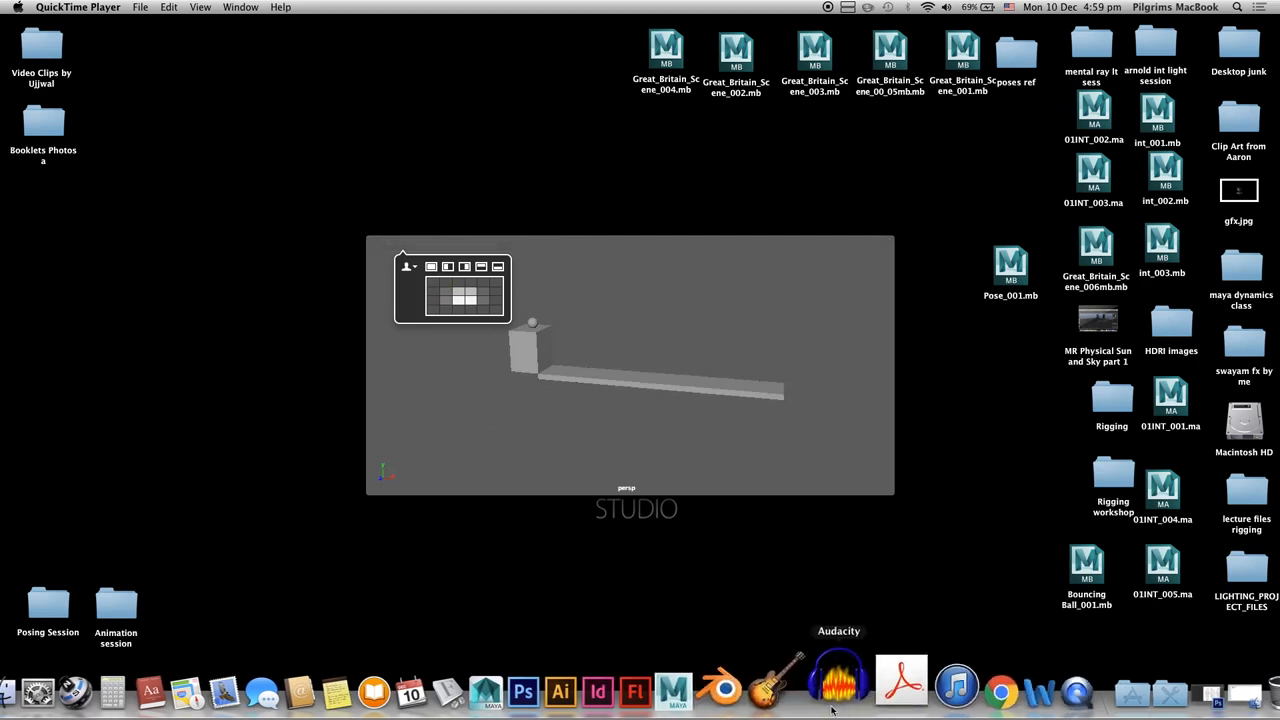
pyautogui.click(725, 692)
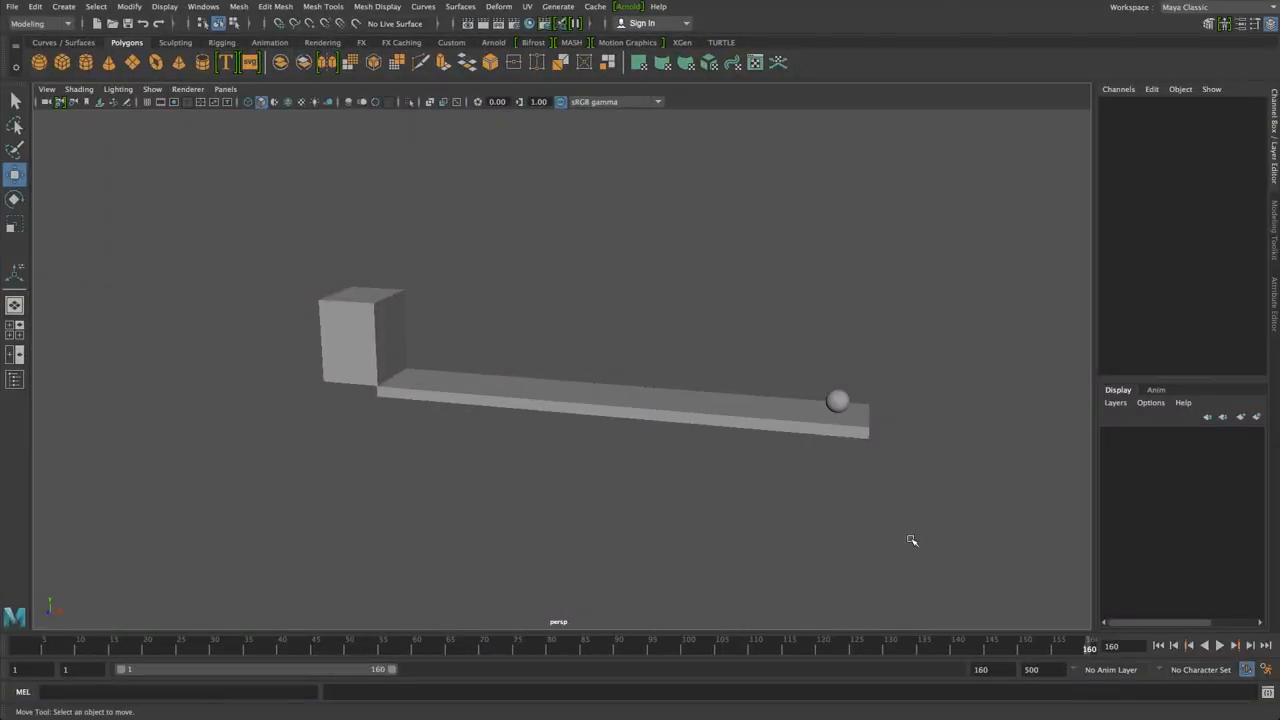
pyautogui.click(1262, 6)
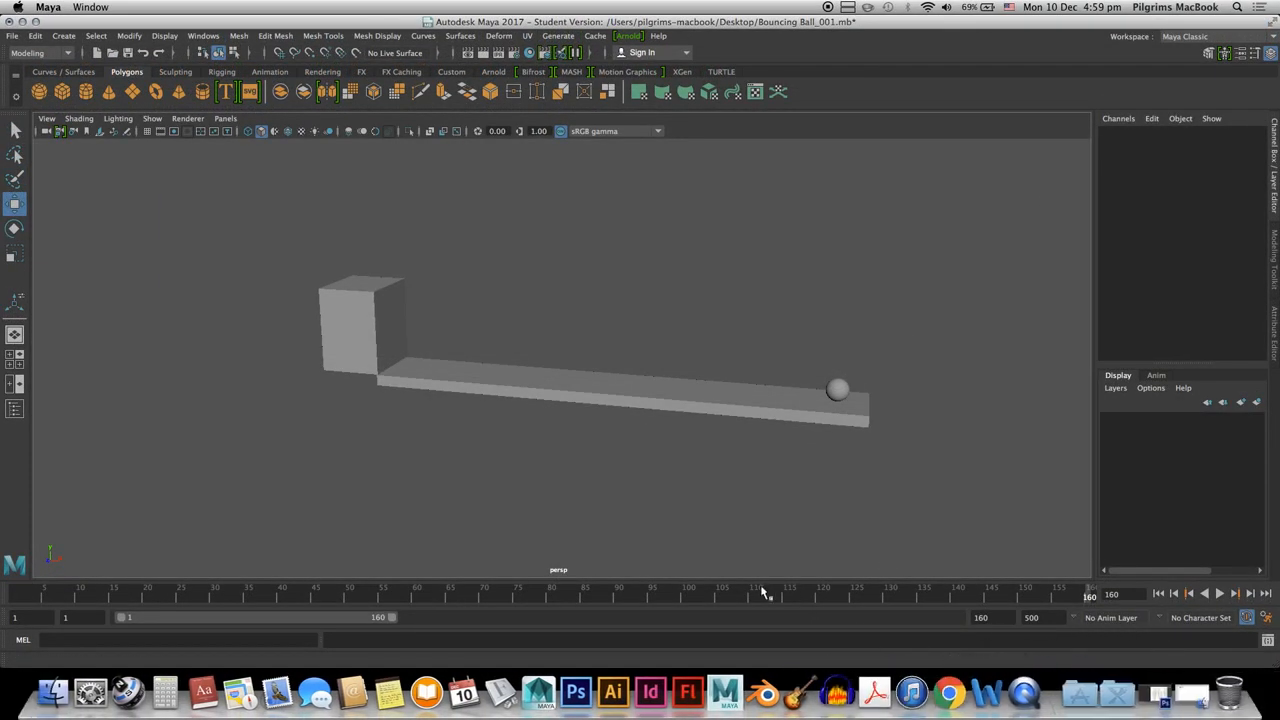
pyautogui.moveTo(139, 27); pyautogui.dragTo(168, 208)
pyautogui.click(230, 217)
pyautogui.moveTo(257, 206); pyautogui.dragTo(257, 305)
pyautogui.click(551, 242)
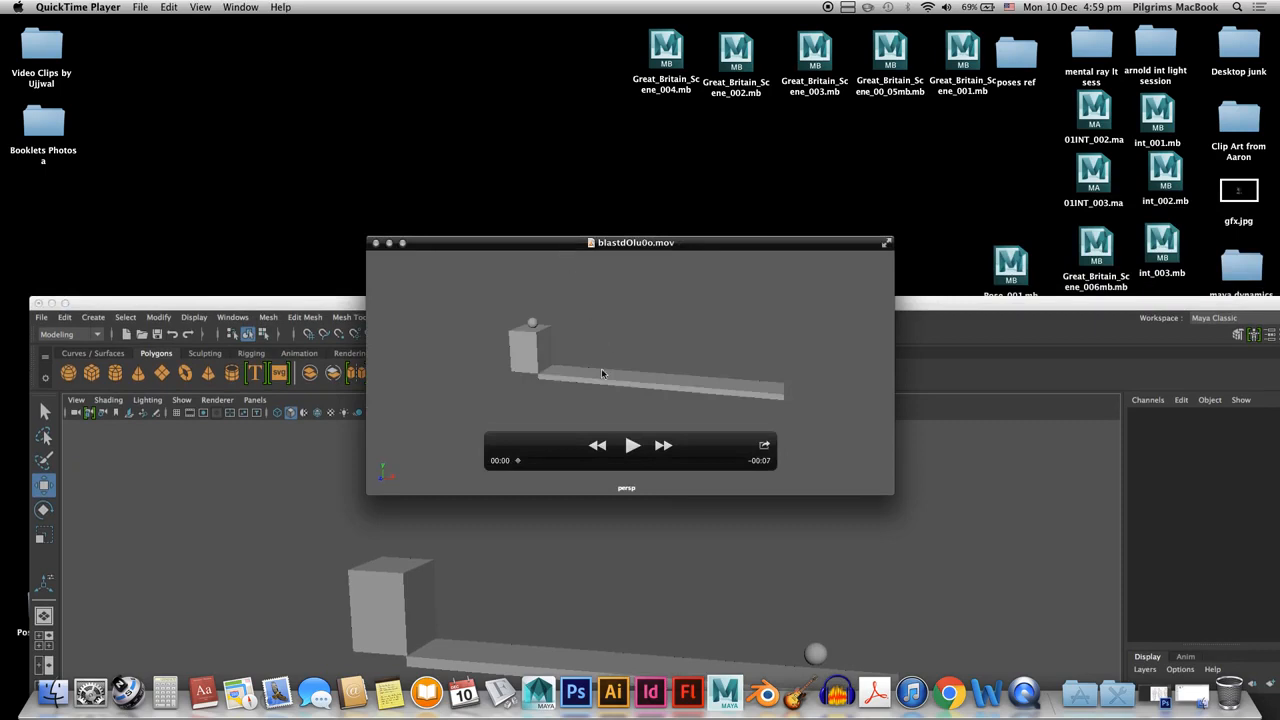
pyautogui.moveTo(529, 245); pyautogui.dragTo(538, 327)
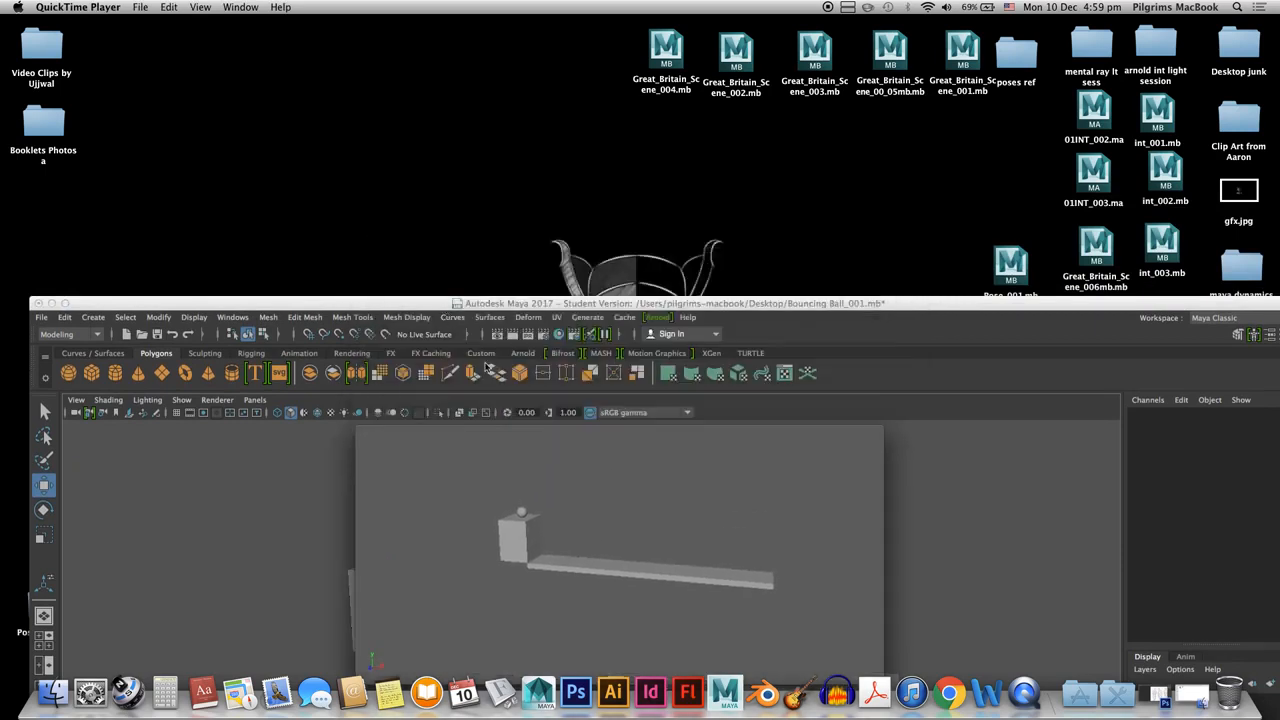
pyautogui.moveTo(485, 348); pyautogui.dragTo(503, 143)
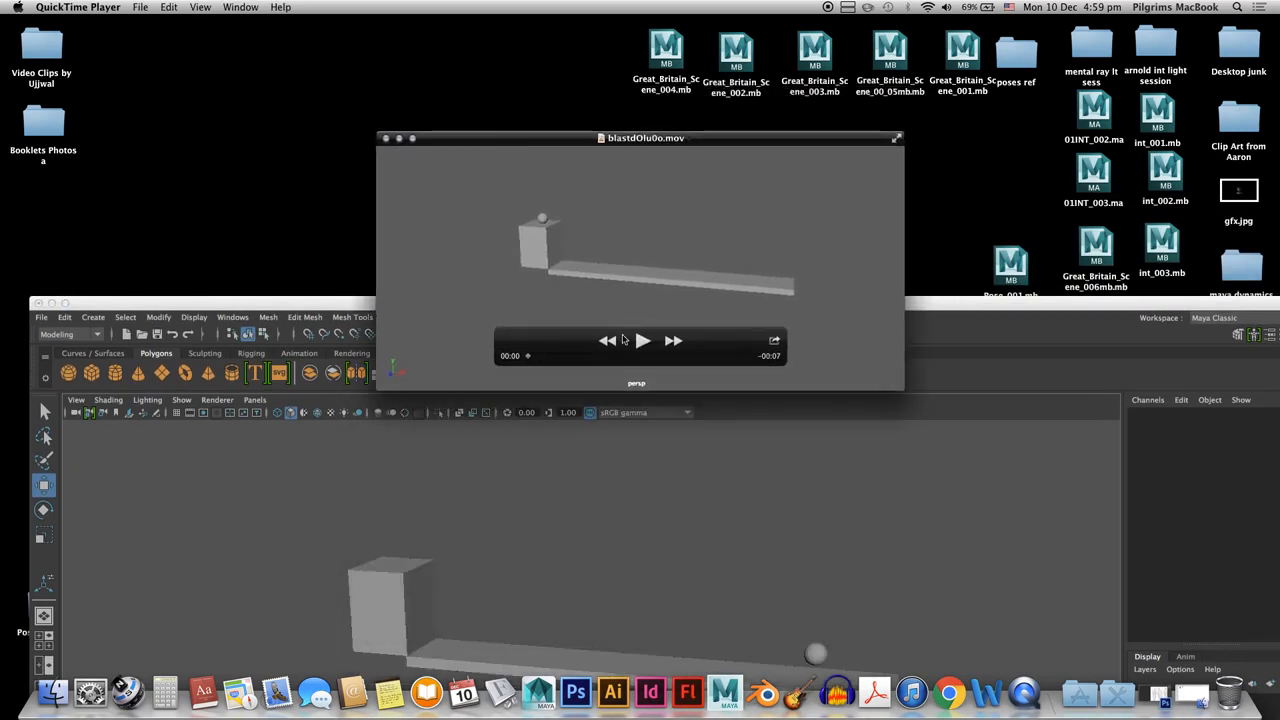
# Play the movie twice, close it, and enlarge the Maya window again
pyautogui.click(642, 341)
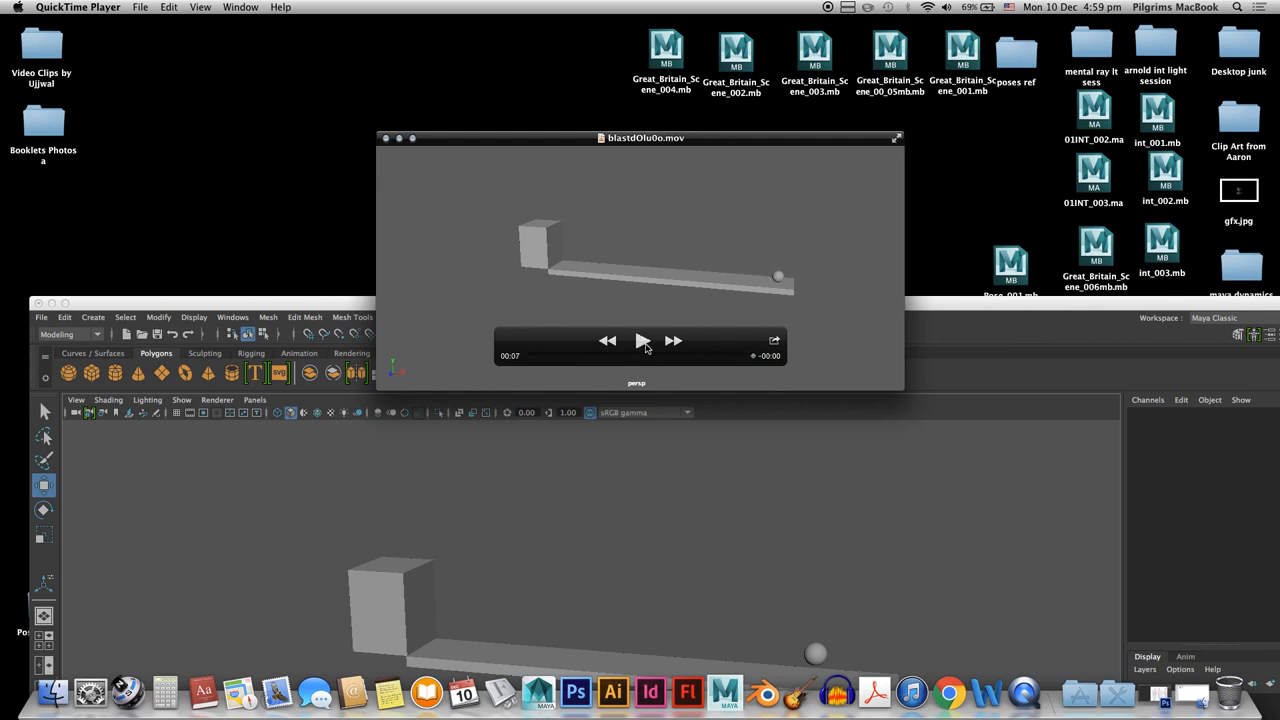
pyautogui.click(646, 342)
pyautogui.click(387, 139)
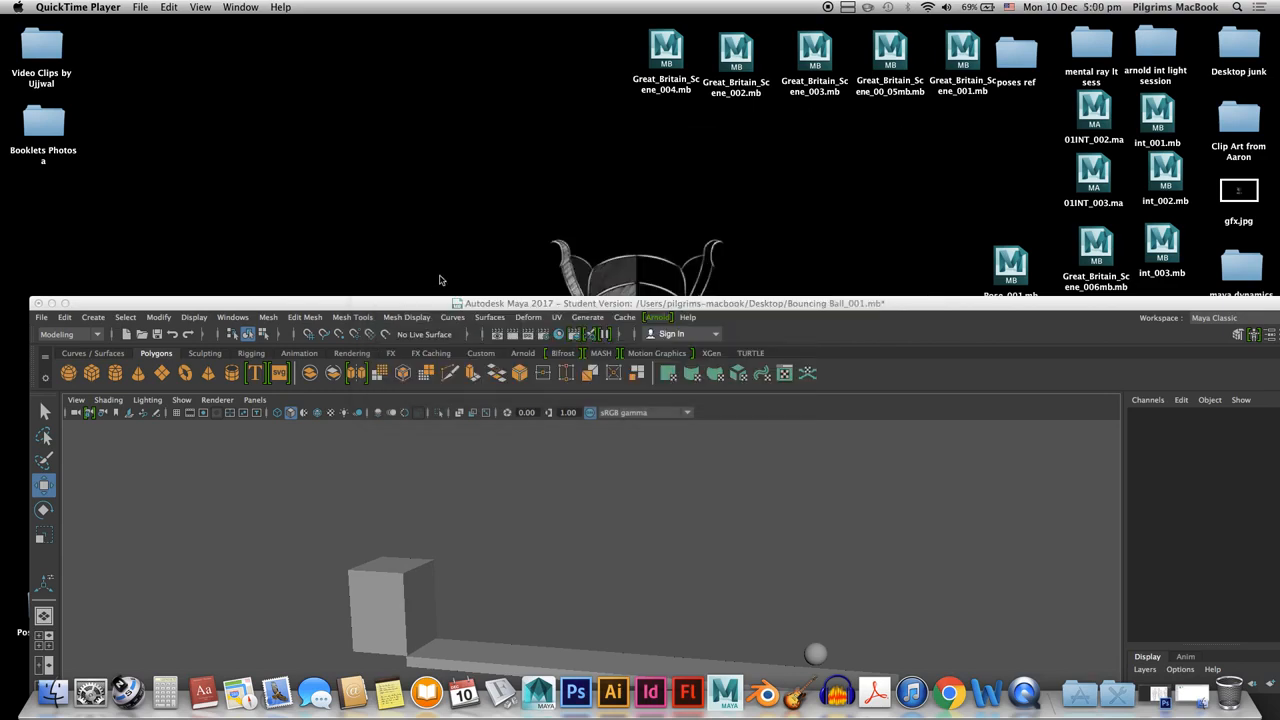
pyautogui.doubleClick(441, 302)
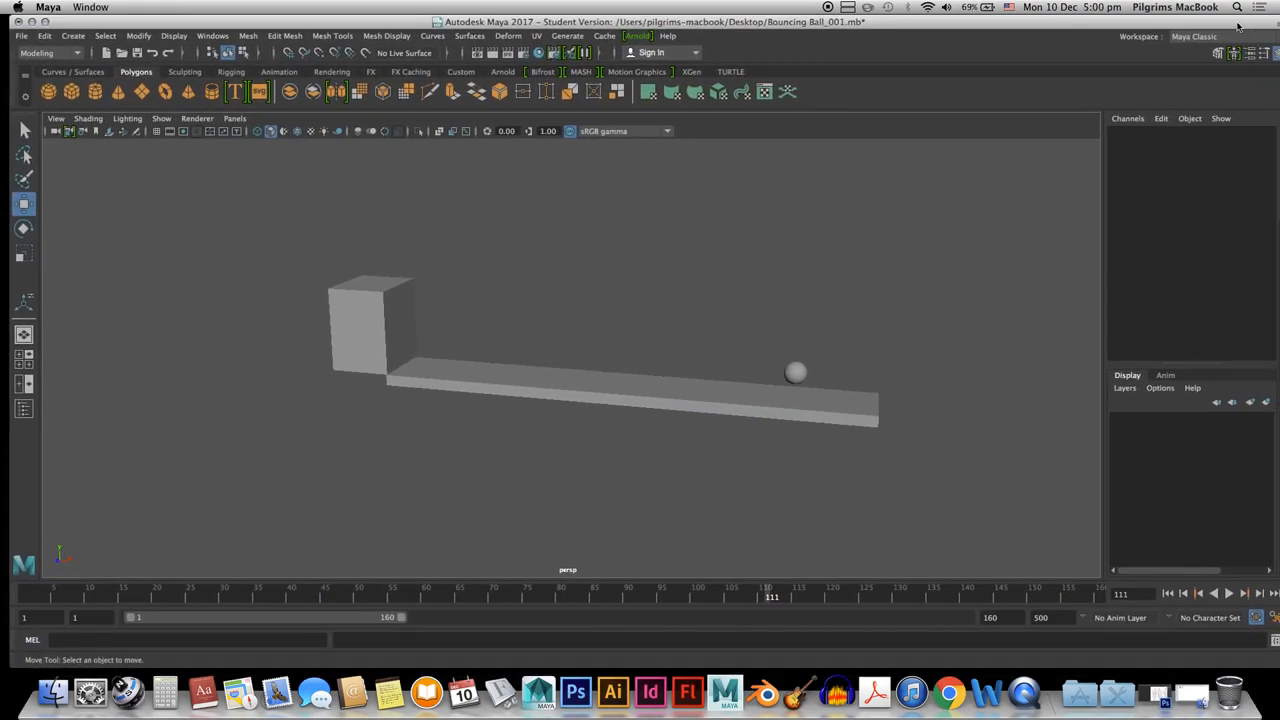
# Switch Maya to full-screen mode and select the ball in the perspective view
pyautogui.moveTo(1238, 23); pyautogui.dragTo(1221, 26)
pyautogui.click(1266, 26)
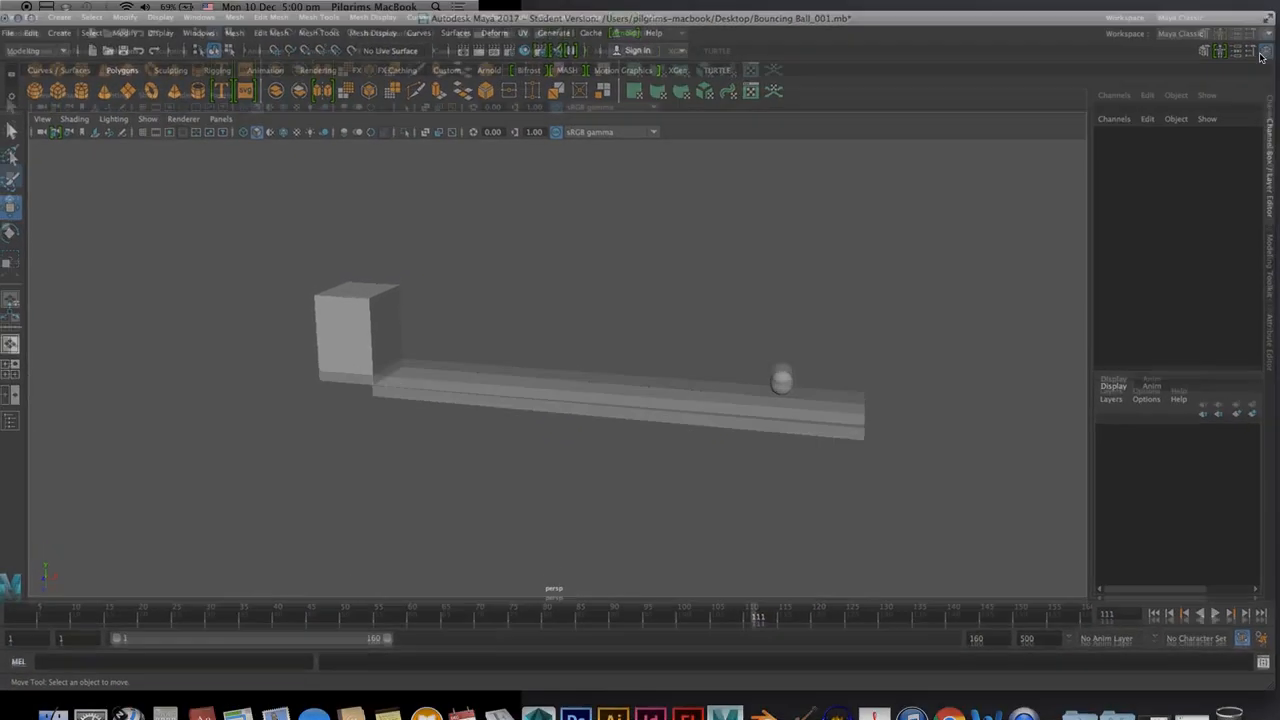
pyautogui.click(790, 387)
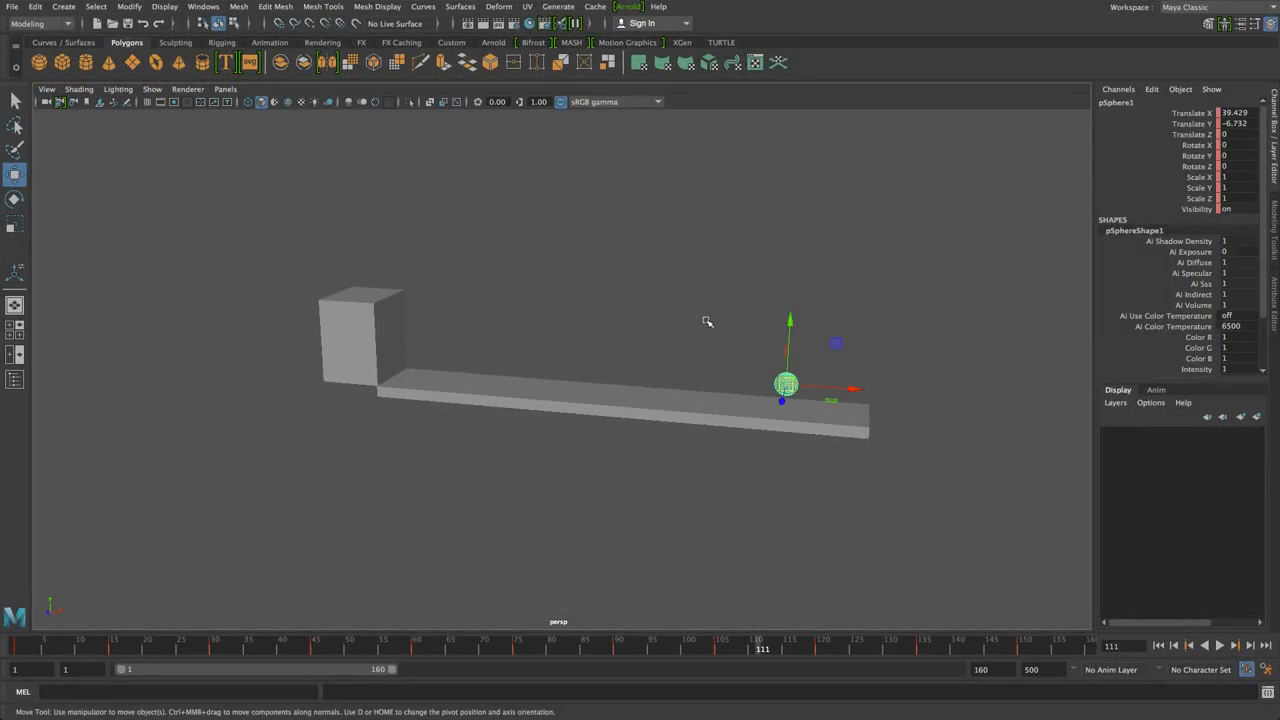
pyautogui.click(706, 323)
pyautogui.click(792, 383)
pyautogui.keyDown('alt'); pyautogui.moveTo(645, 419); pyautogui.dragTo(657, 423); pyautogui.keyUp('alt')
pyautogui.click(598, 301)
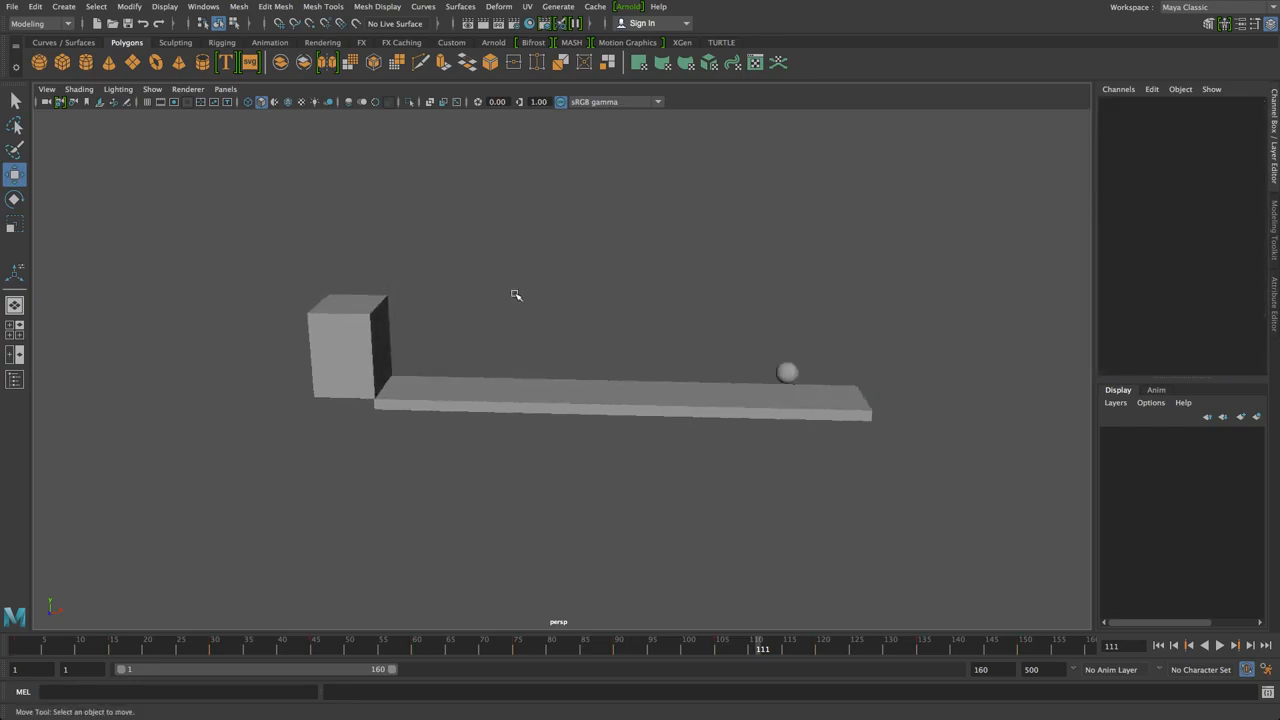
pyautogui.click(790, 376)
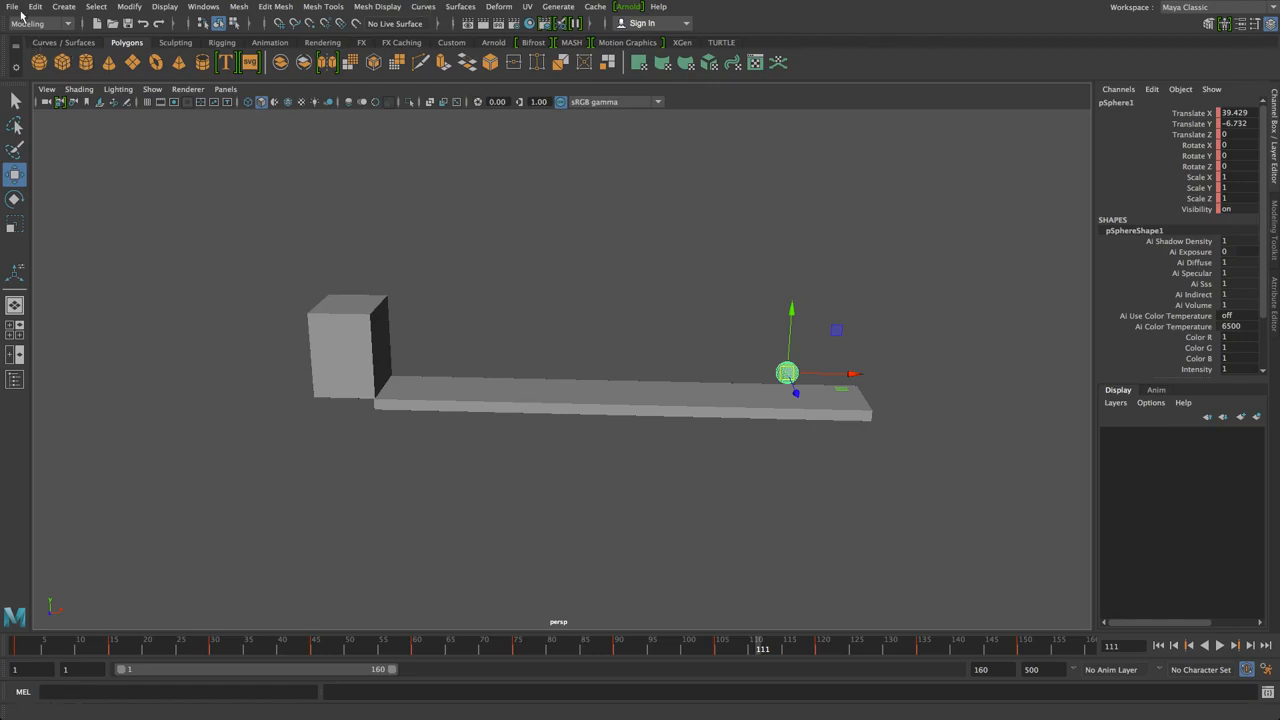
# Save the scene as Bouncing Ball_002.mb, continuing past the Student Version warning
pyautogui.click(12, 6)
pyautogui.click(53, 78)
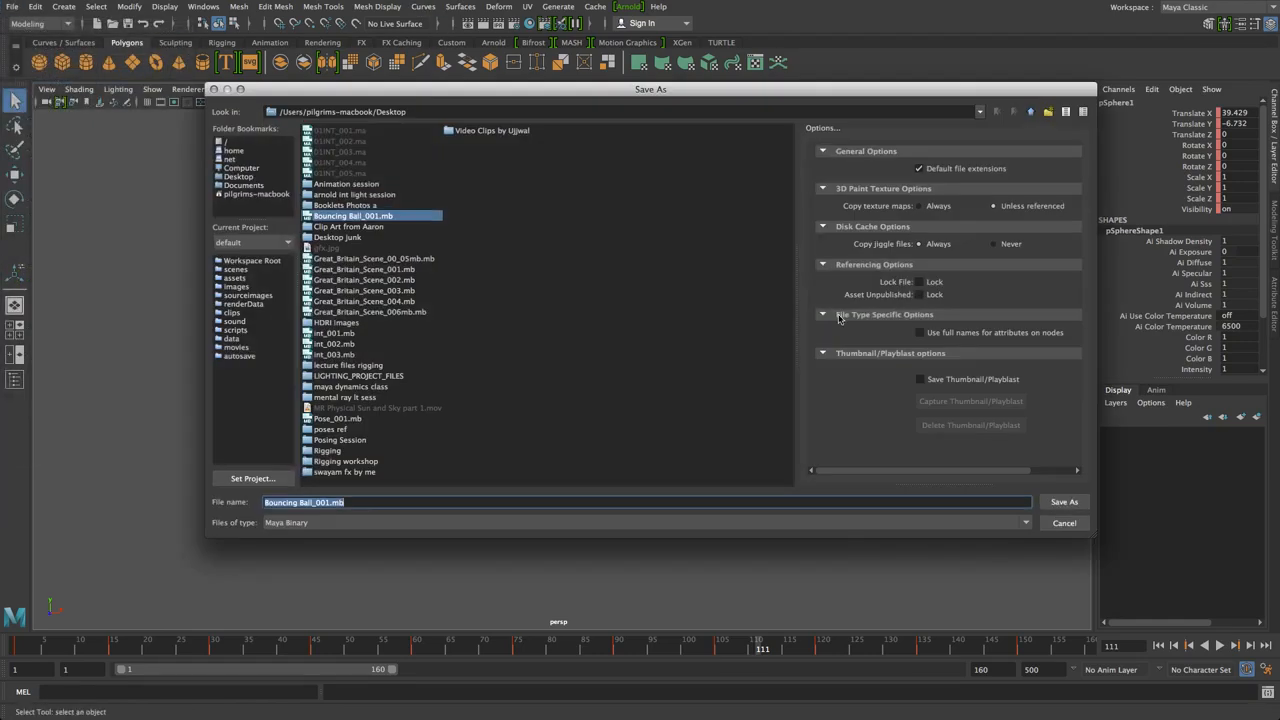
pyautogui.click(378, 504)
pyautogui.press('BackSpace')
pyautogui.press('BackSpace')
pyautogui.press('BackSpace')
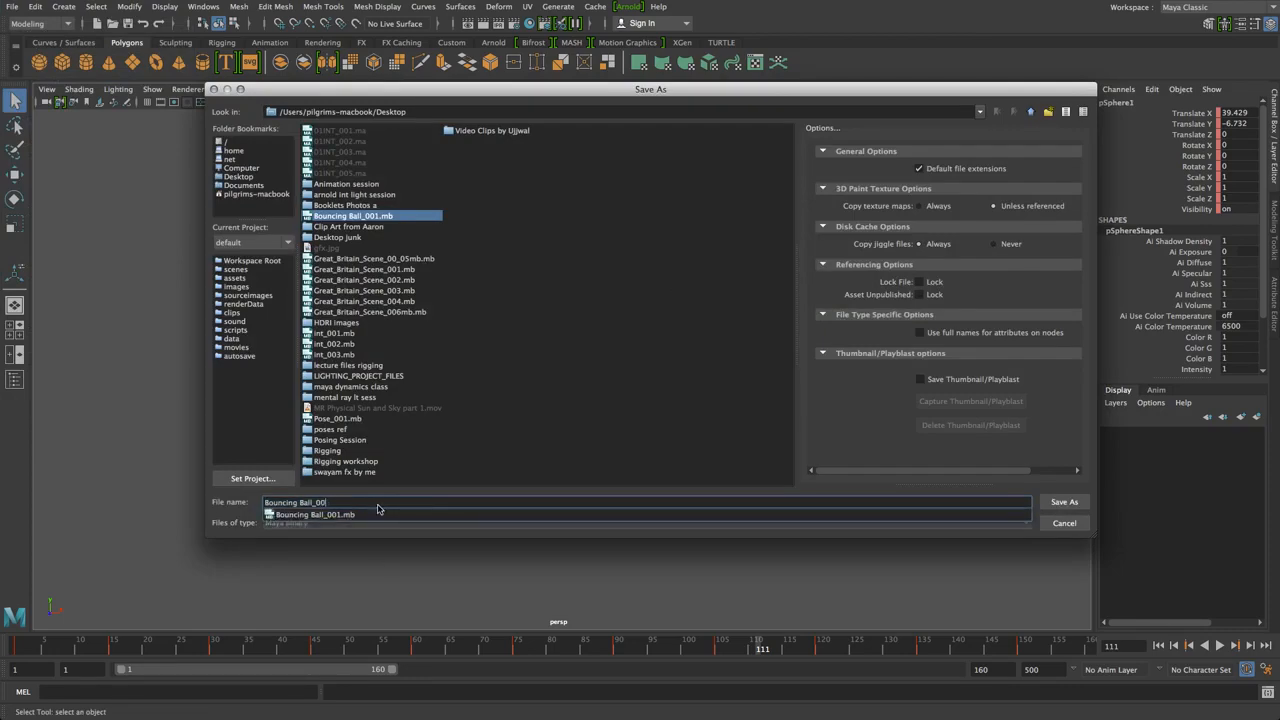
pyautogui.write('2')
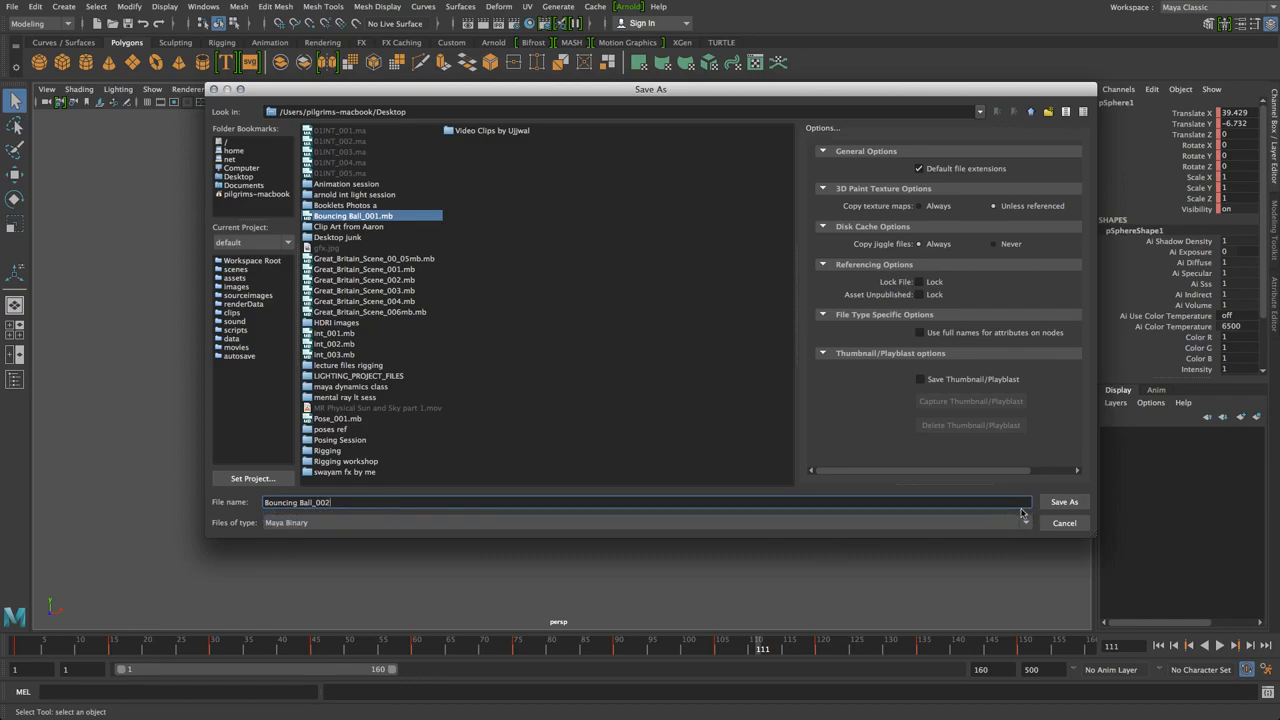
pyautogui.click(1065, 502)
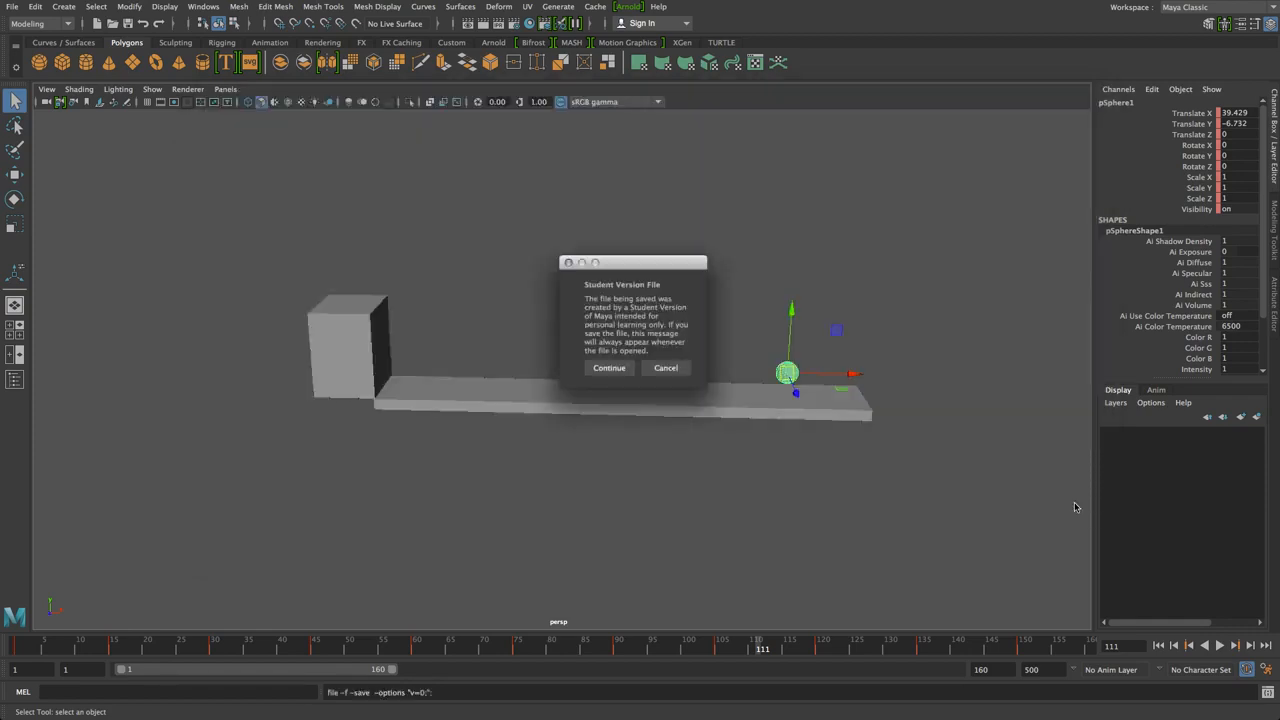
pyautogui.click(625, 370)
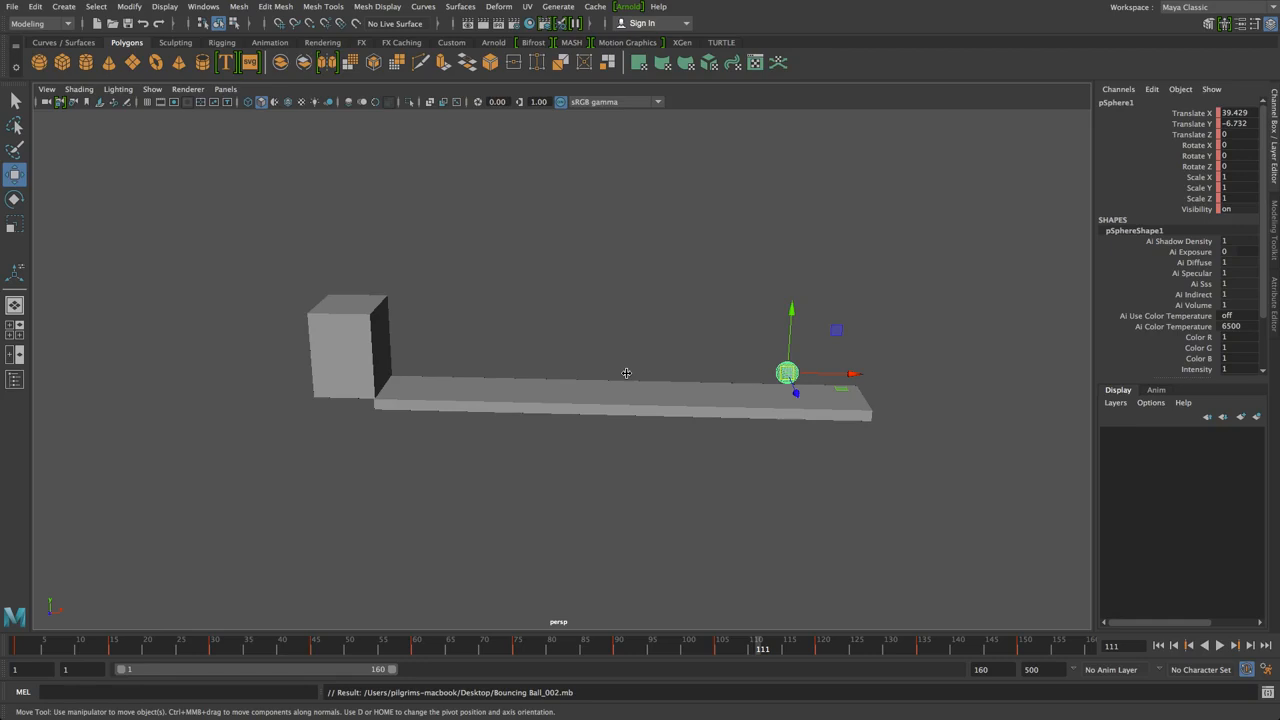
# Exit Maya's full-screen mode and show QuickTime Player's recent movies from the Dock
pyautogui.click(961, 567)
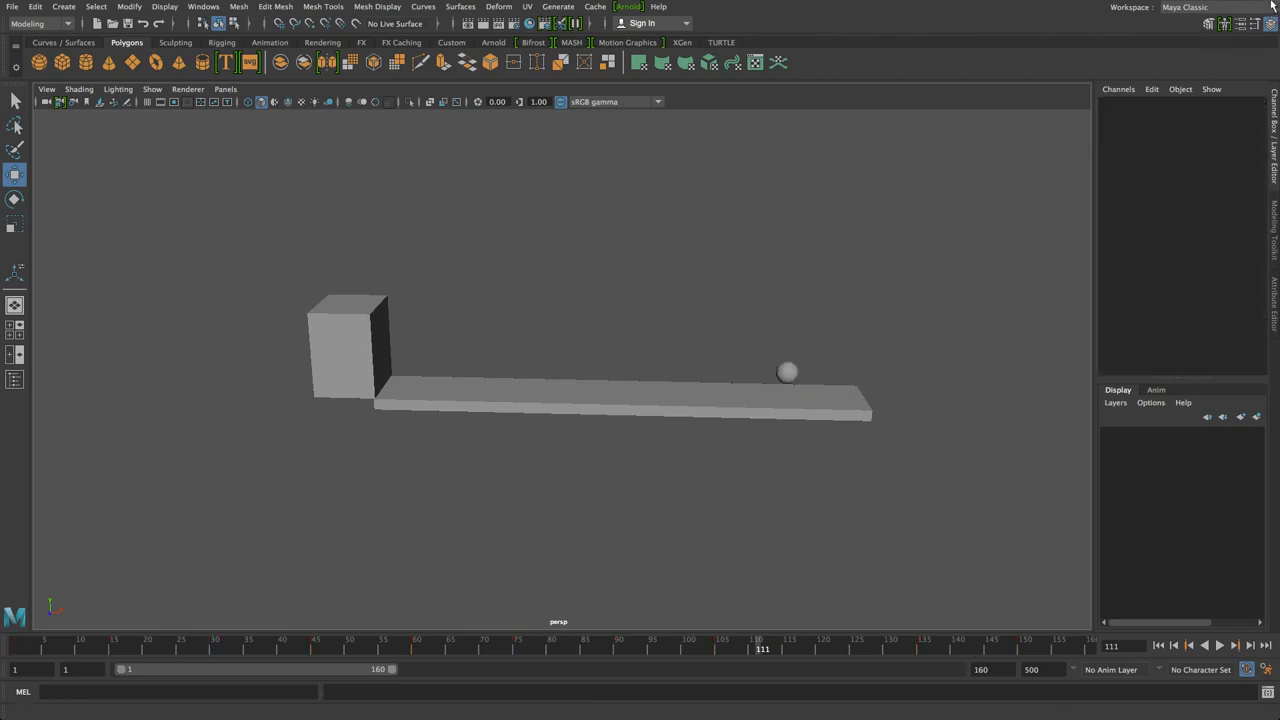
pyautogui.moveTo(1122, 3)
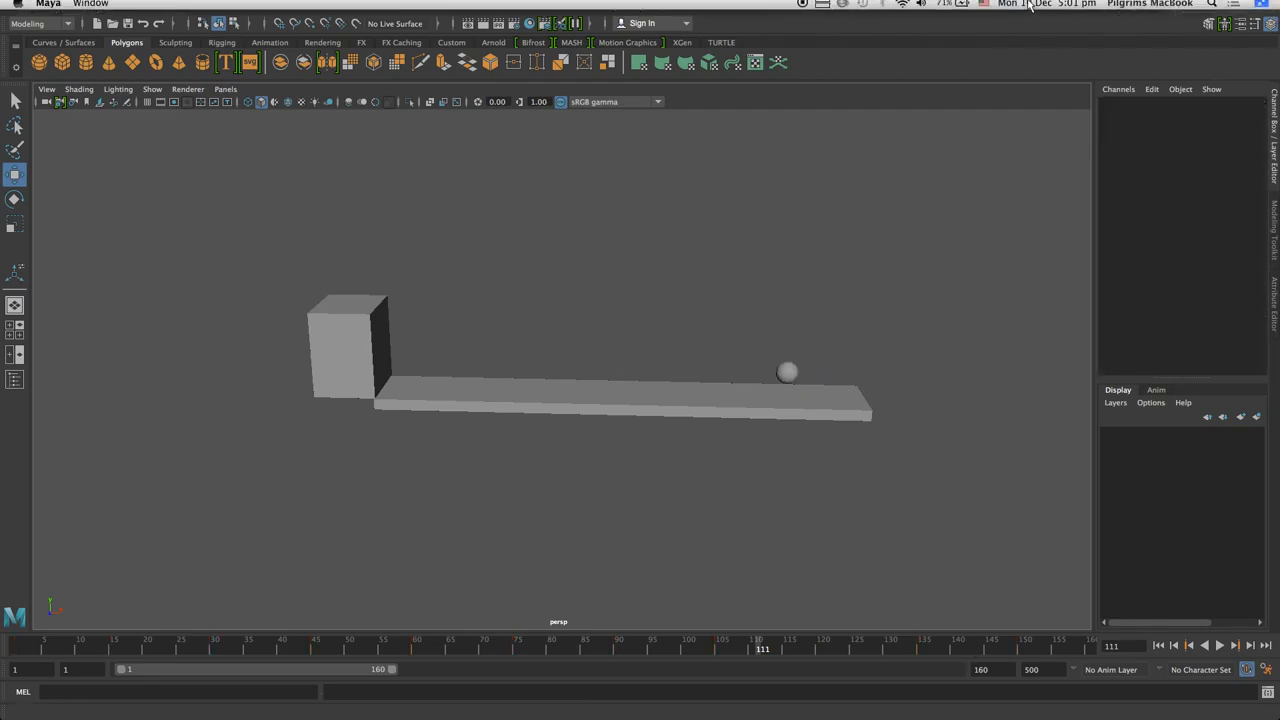
pyautogui.click(1268, 6)
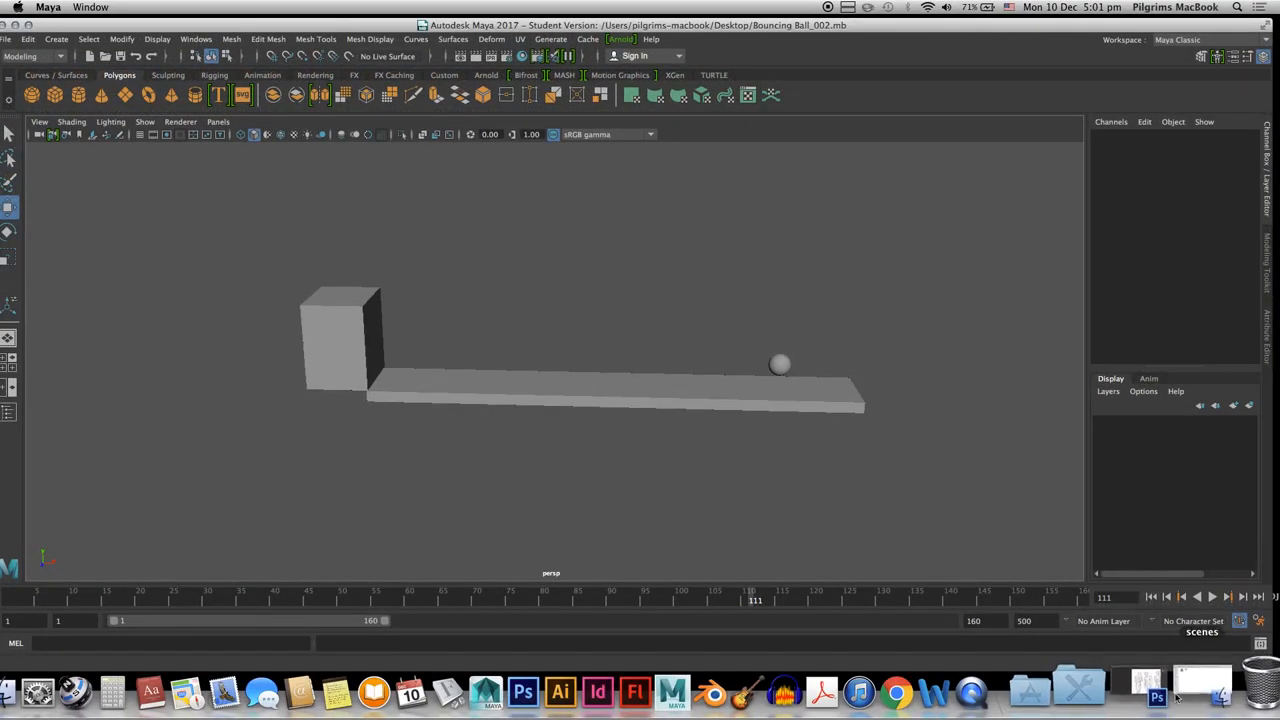
pyautogui.rightClick(1027, 690)
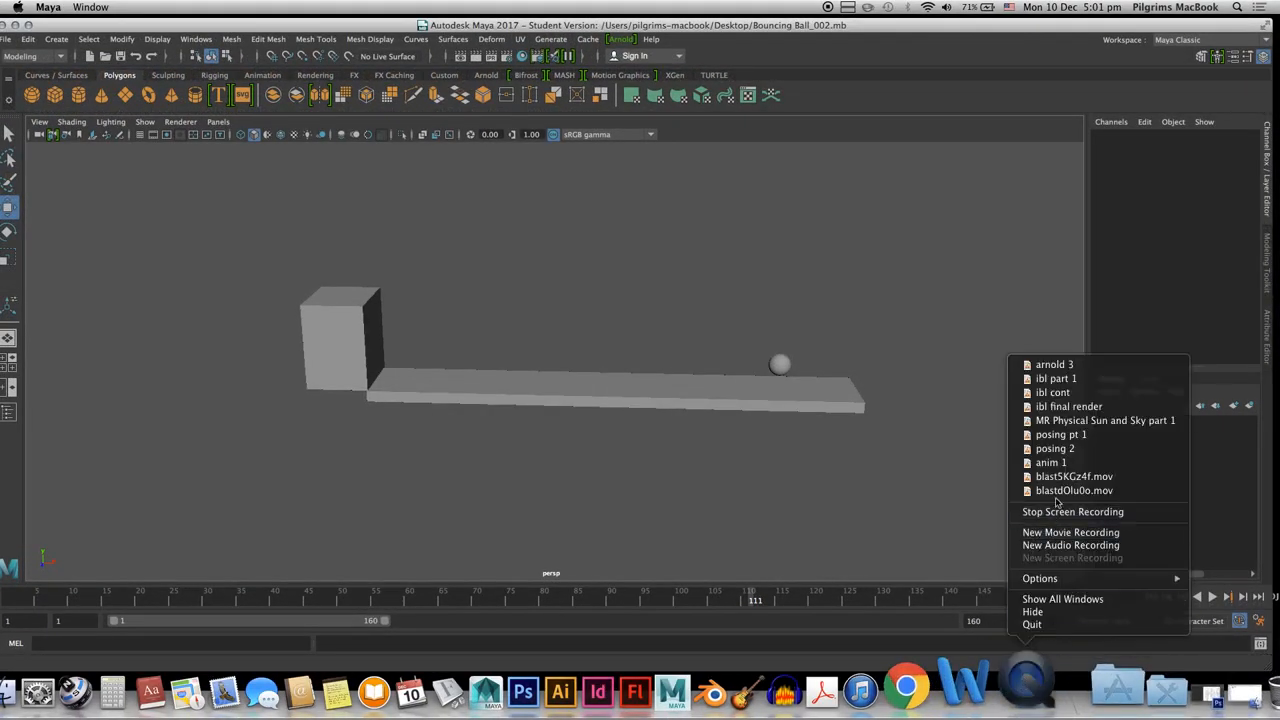